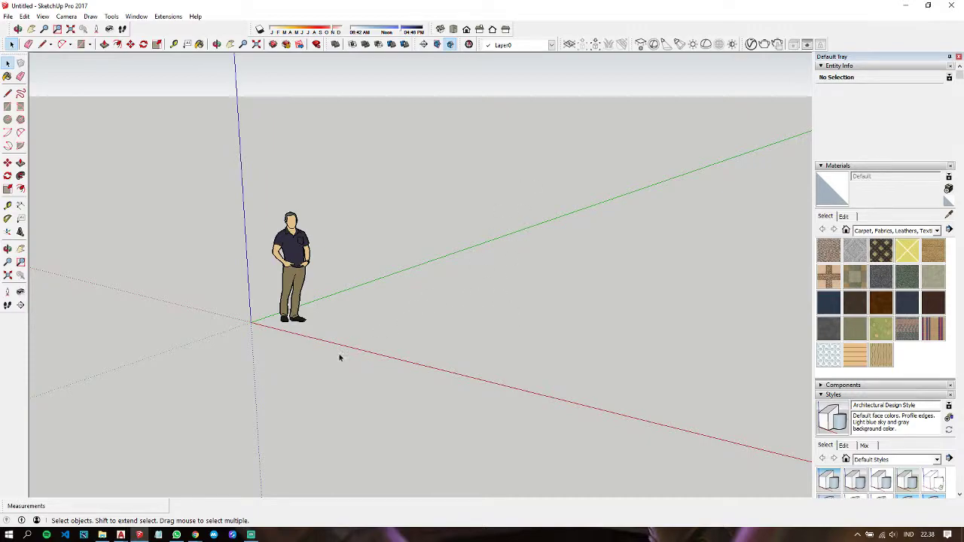
Step: Switch to the lamp.dwg reference drawing open in AutoCAD
click(101, 535)
mouse_move(121, 535)
click(173, 496)
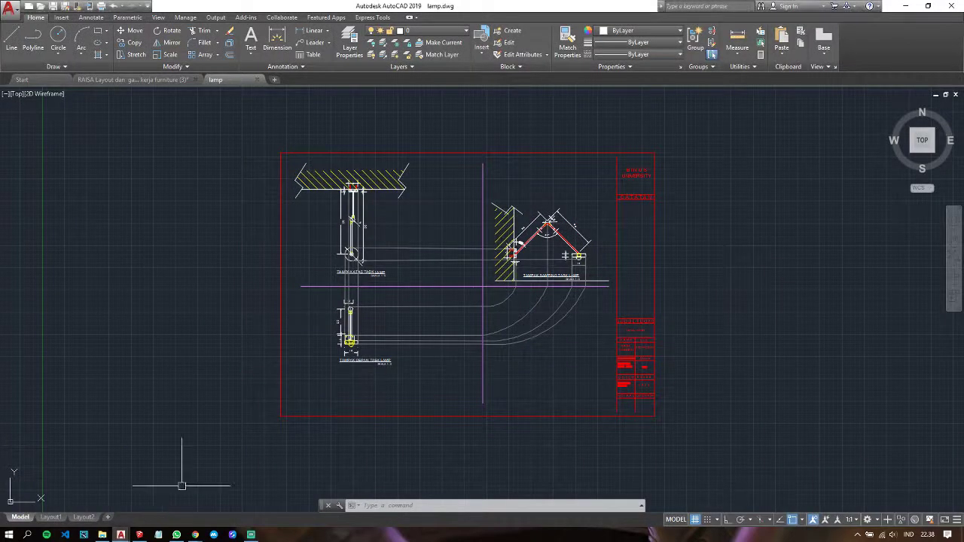
scroll(297, 220, up, 2)
scroll(297, 220, up, 2)
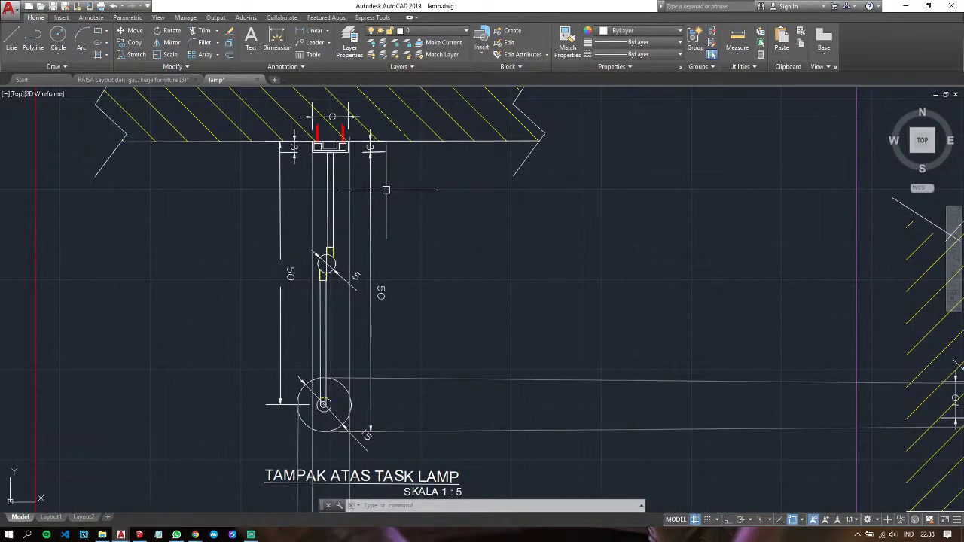
scroll(380, 195, down, 2)
middle_drag(425, 202, 381, 213)
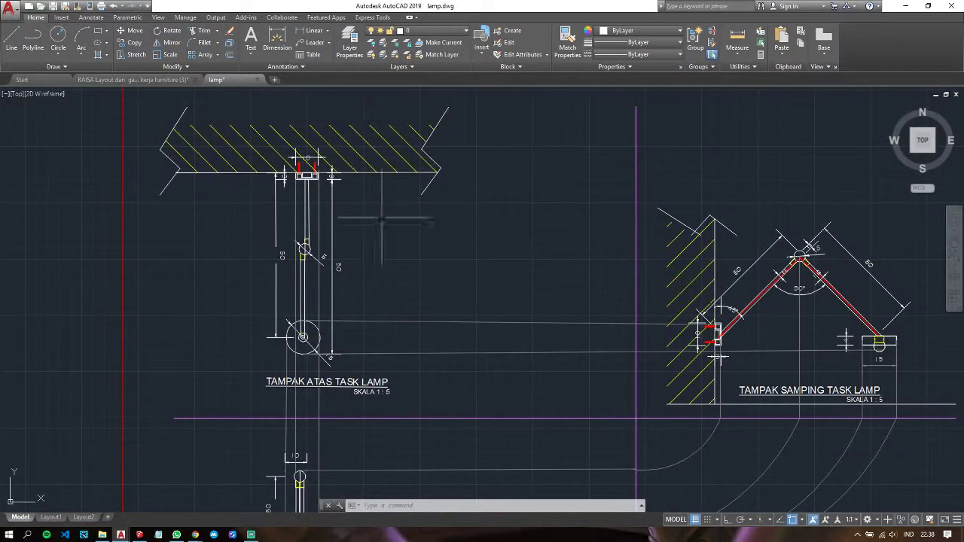
scroll(319, 178, up, 5)
scroll(286, 226, down, 1)
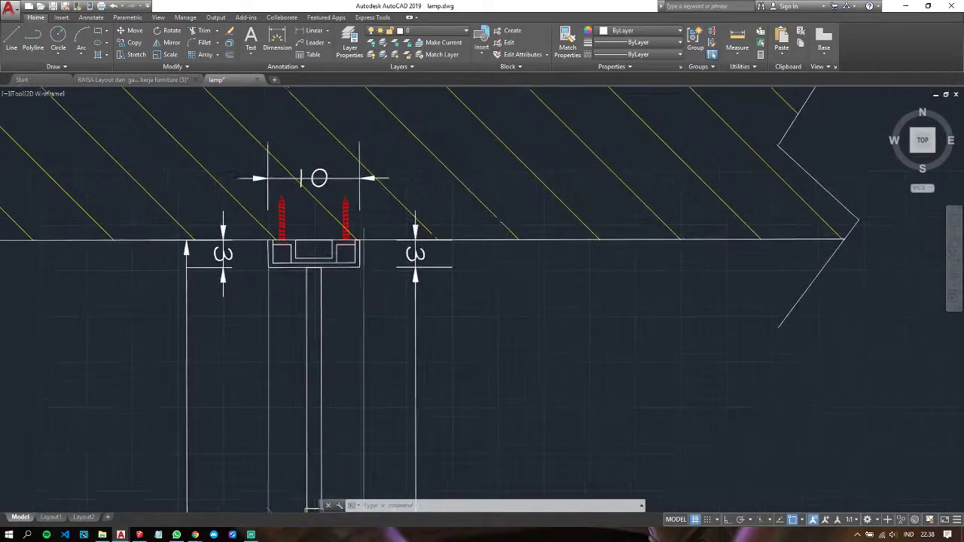
scroll(282, 229, up, 1)
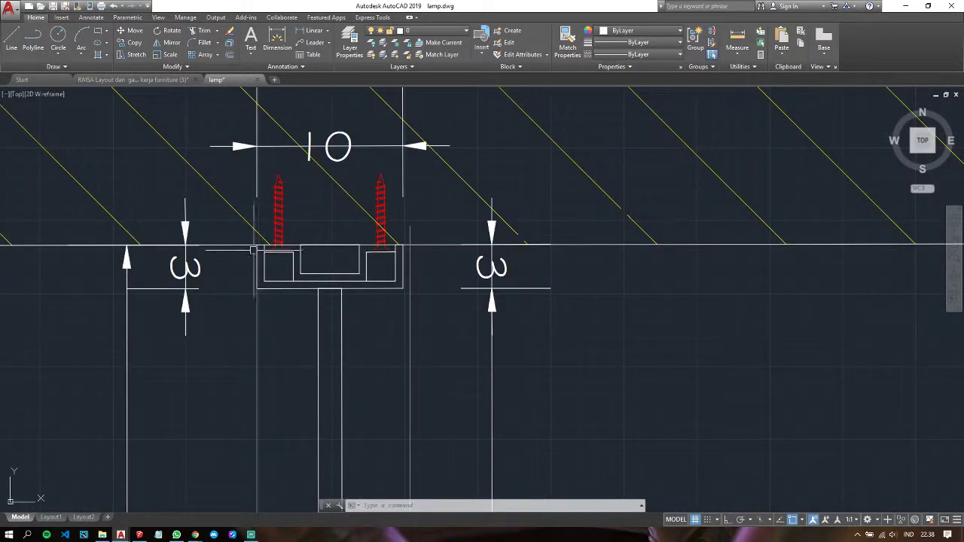
scroll(269, 280, down, 4)
middle_drag(271, 280, 280, 143)
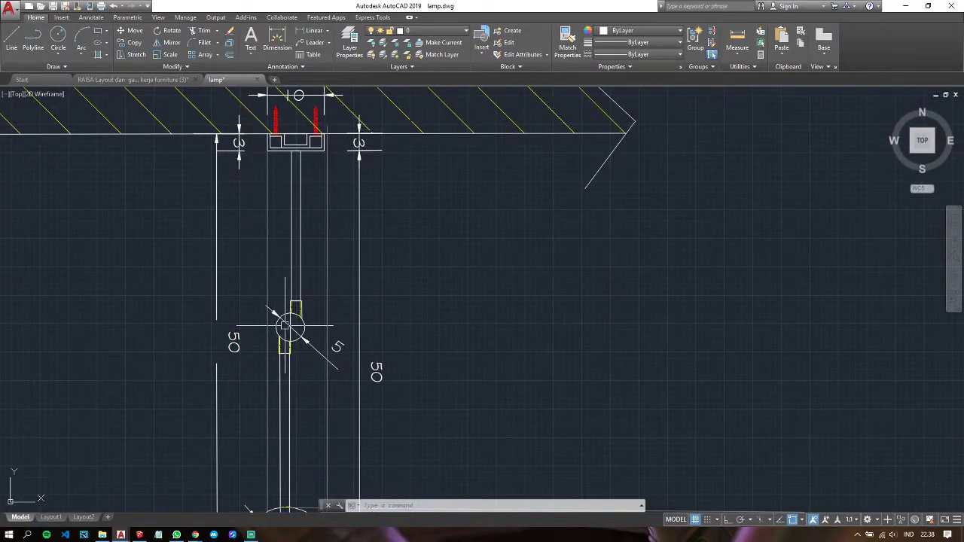
scroll(317, 330, down, 5)
middle_drag(821, 411, 820, 340)
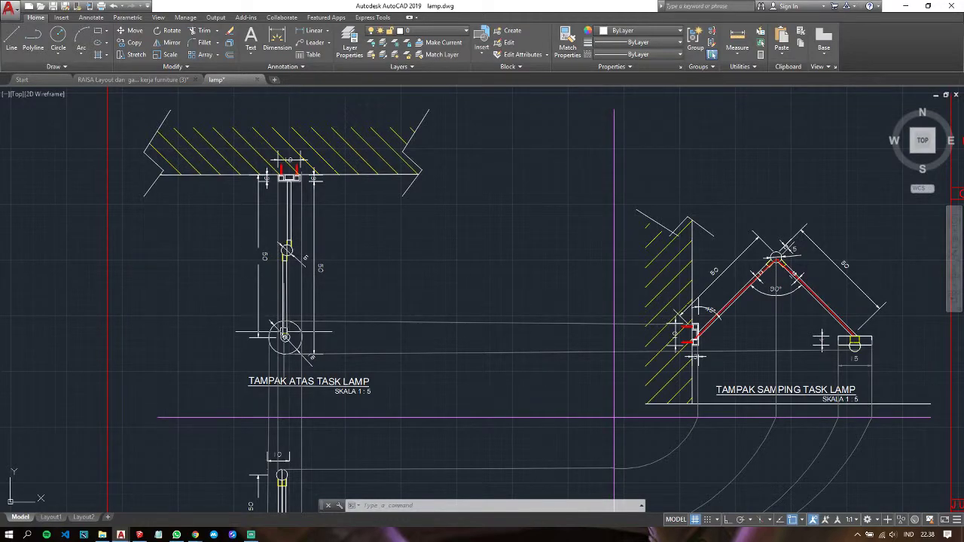
middle_drag(315, 182, 329, 110)
scroll(335, 113, up, 5)
middle_drag(332, 147, 336, 222)
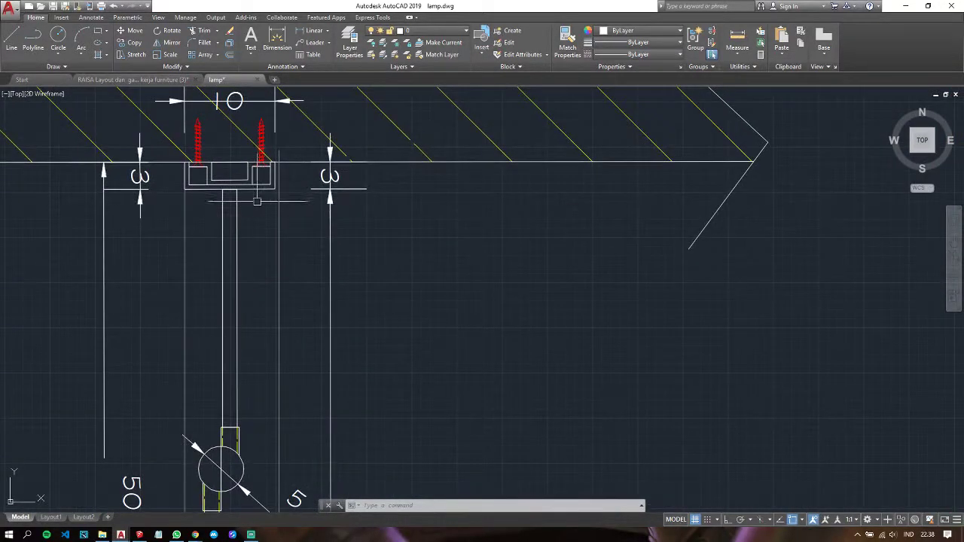
scroll(337, 222, down, 3)
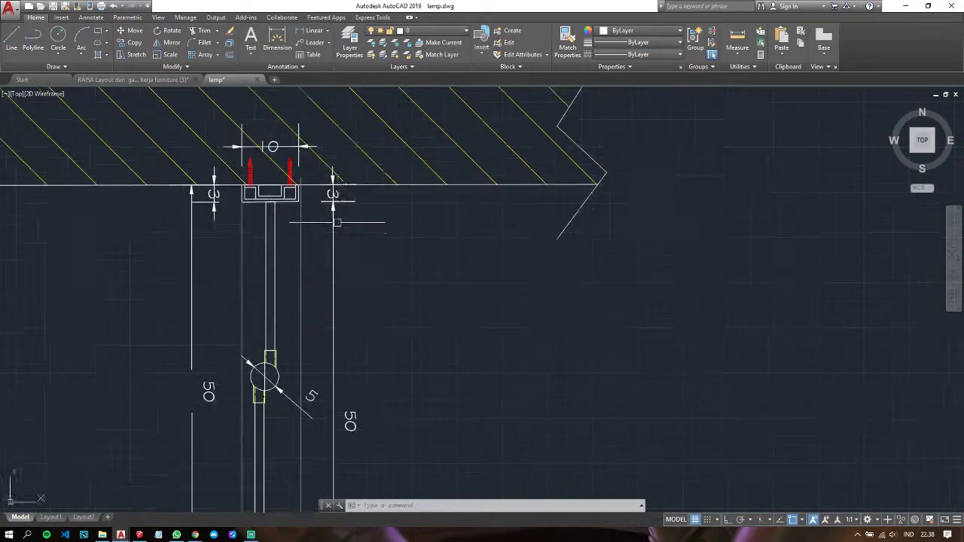
scroll(337, 223, down, 2)
scroll(587, 286, up, 5)
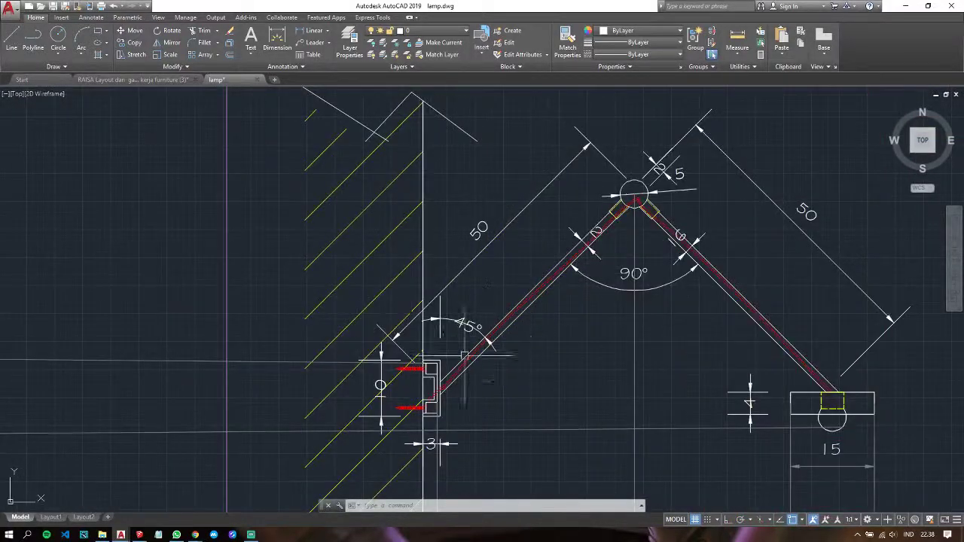
scroll(429, 418, up, 5)
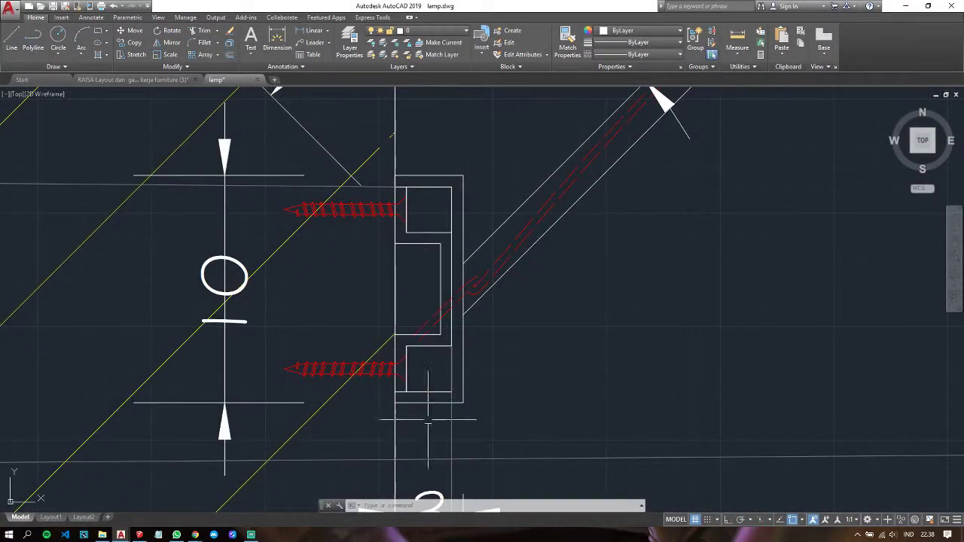
scroll(429, 421, down, 3)
middle_drag(535, 197, 324, 365)
scroll(316, 368, down, 2)
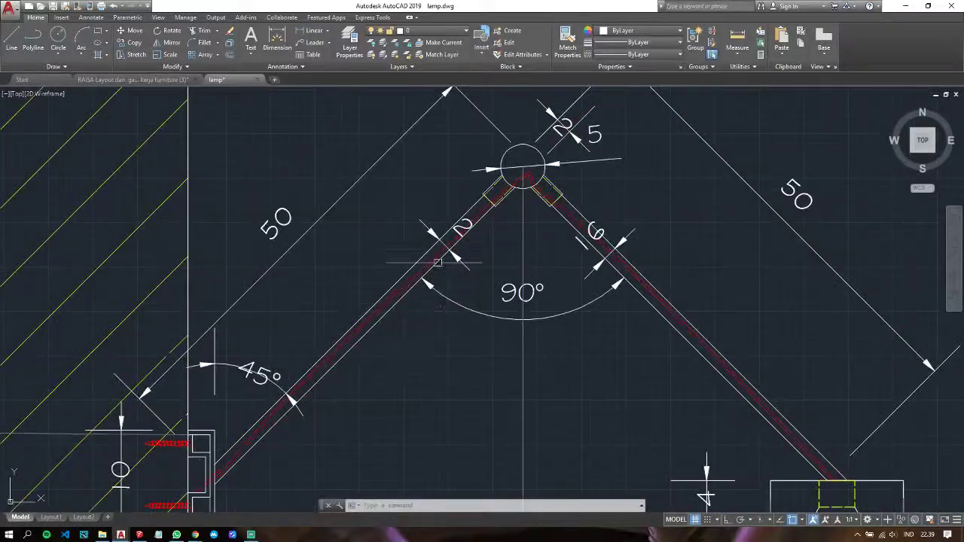
scroll(512, 173, down, 2)
scroll(512, 173, down, 1)
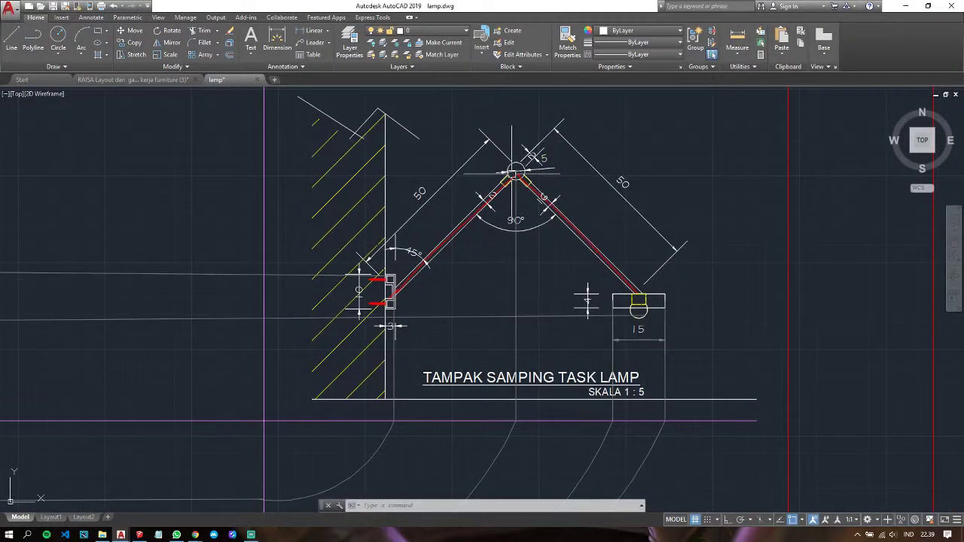
scroll(512, 173, down, 3)
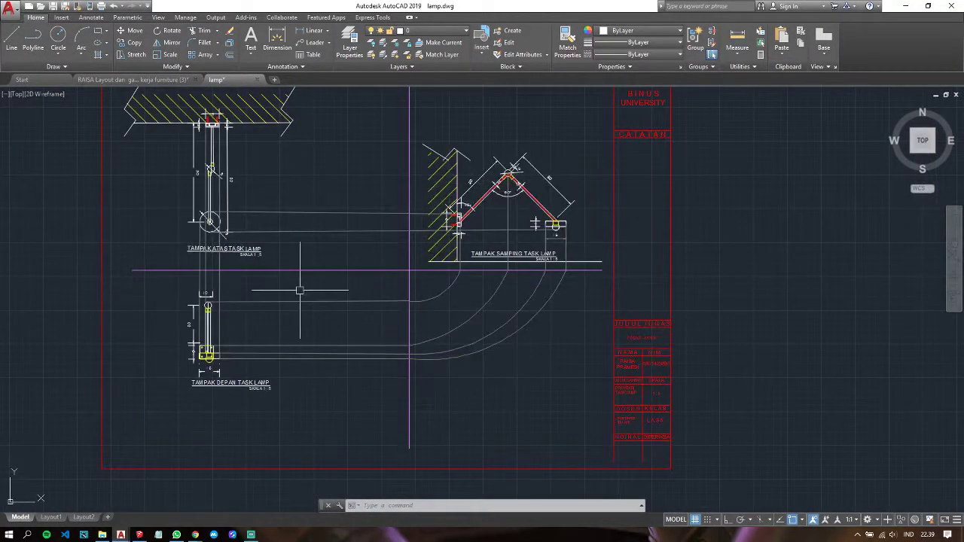
middle_drag(223, 344, 303, 315)
scroll(538, 217, up, 4)
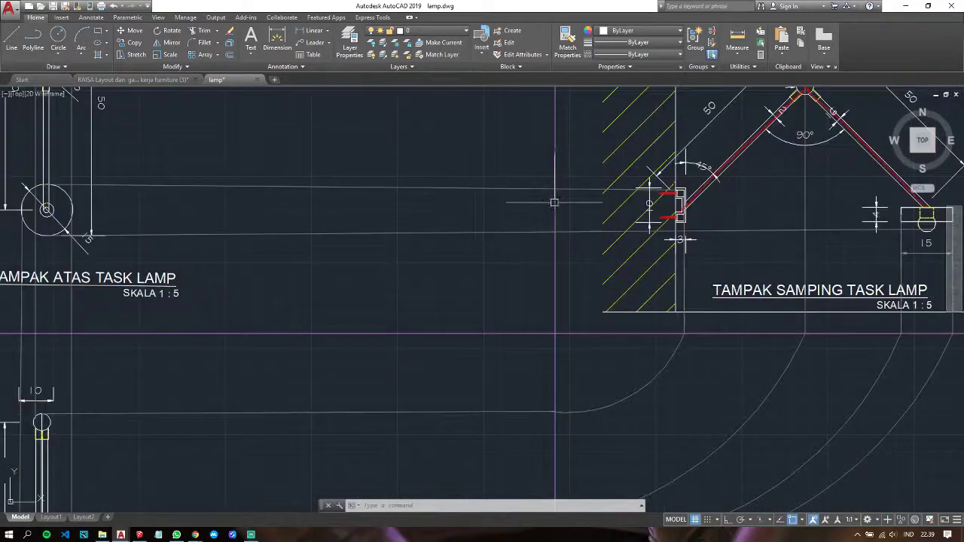
scroll(647, 204, up, 2)
scroll(692, 189, up, 3)
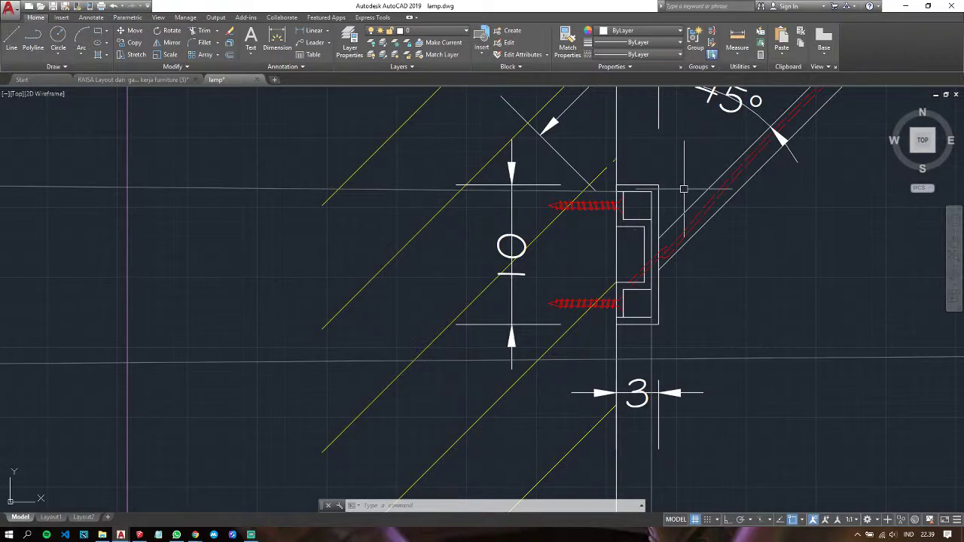
middle_drag(647, 237, 465, 329)
scroll(459, 332, down, 2)
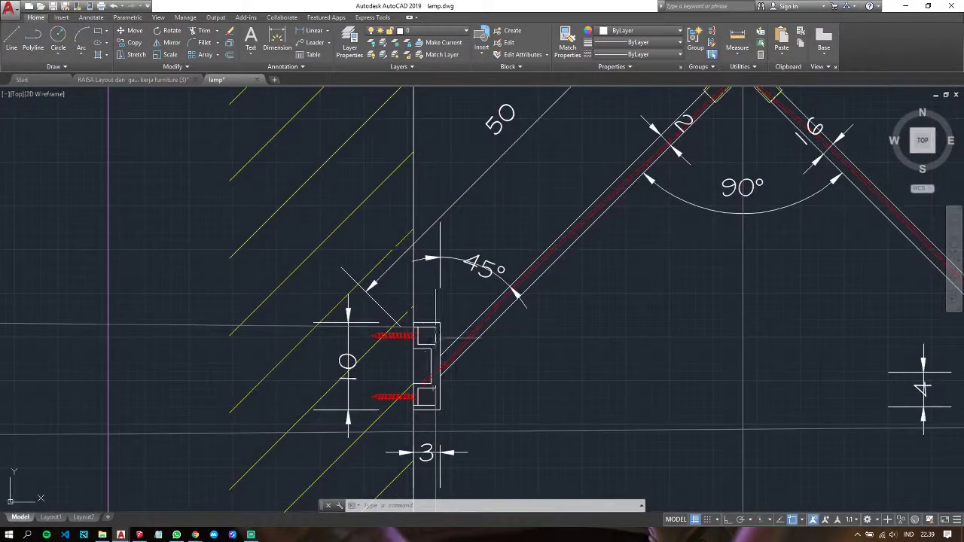
middle_drag(632, 154, 492, 236)
middle_drag(689, 265, 566, 232)
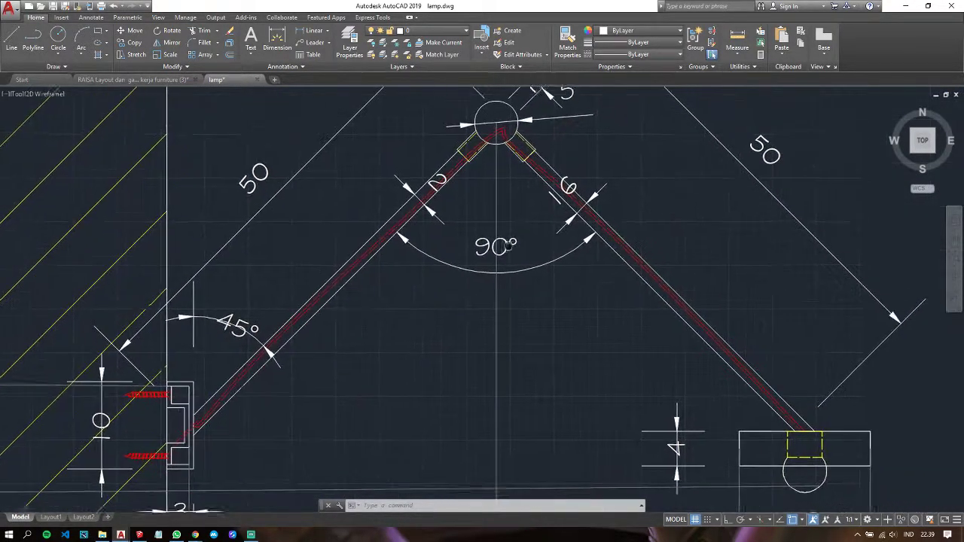
scroll(497, 230, down, 2)
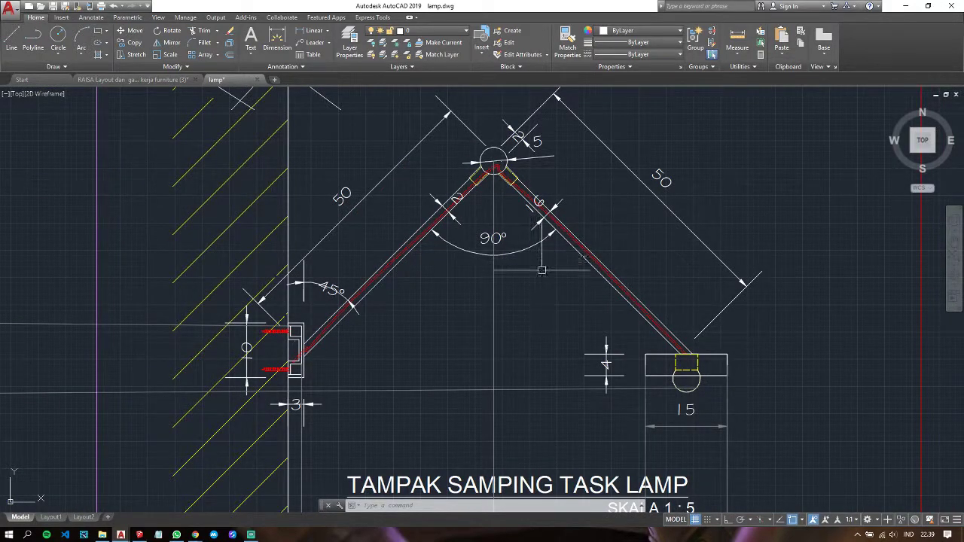
Step: Pan and zoom over the lamp's front view and upper joint in lamp.dwg
scroll(431, 221, down, 2)
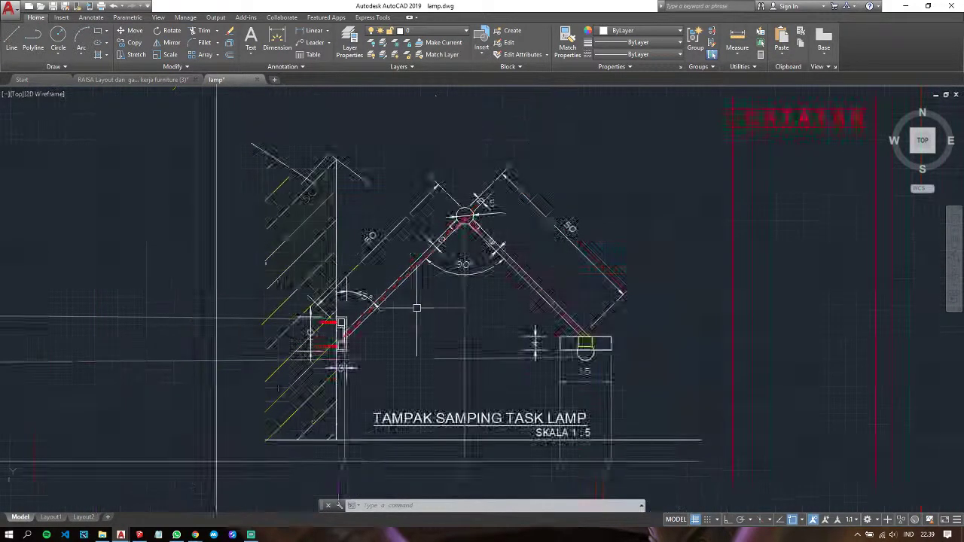
middle_drag(263, 212, 437, 168)
scroll(392, 261, up, 3)
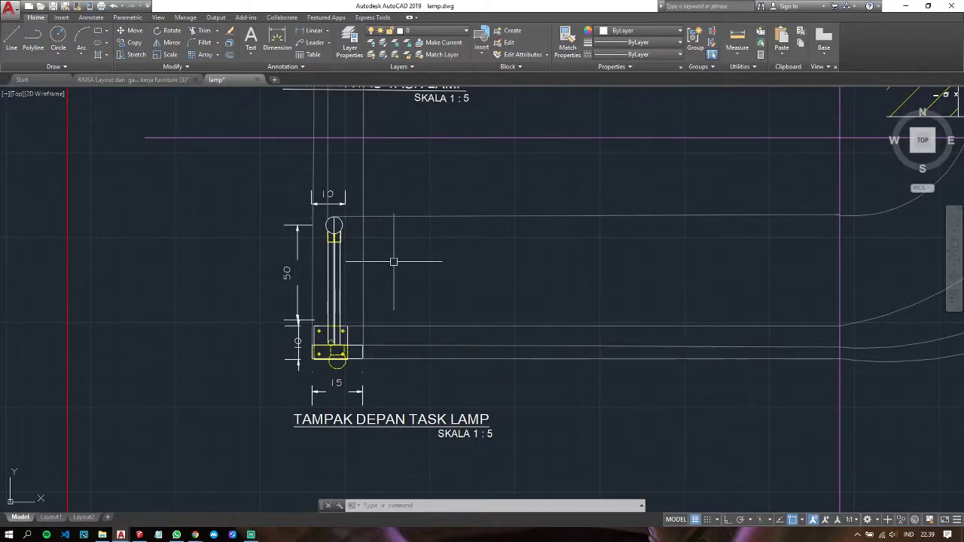
scroll(393, 261, down, 3)
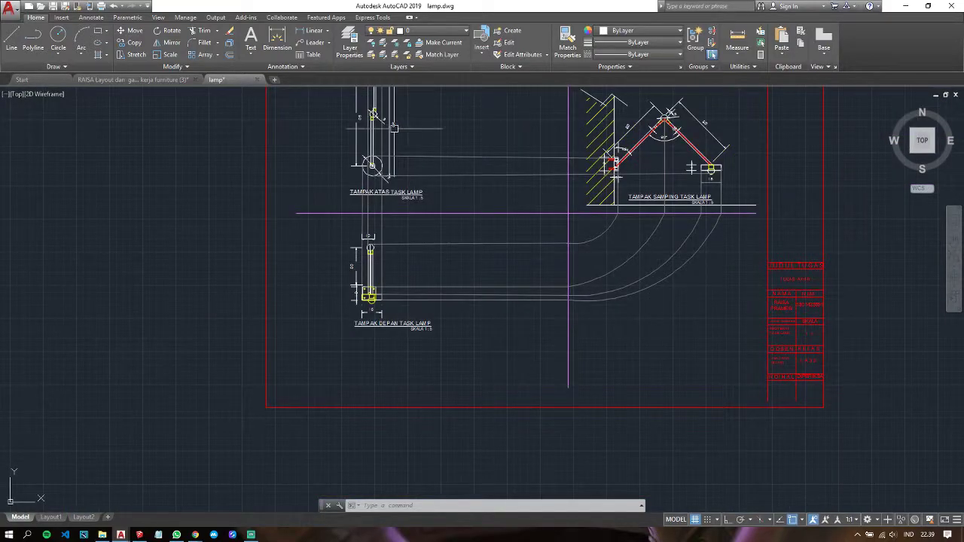
middle_drag(412, 211, 414, 264)
scroll(419, 265, up, 5)
scroll(419, 265, up, 3)
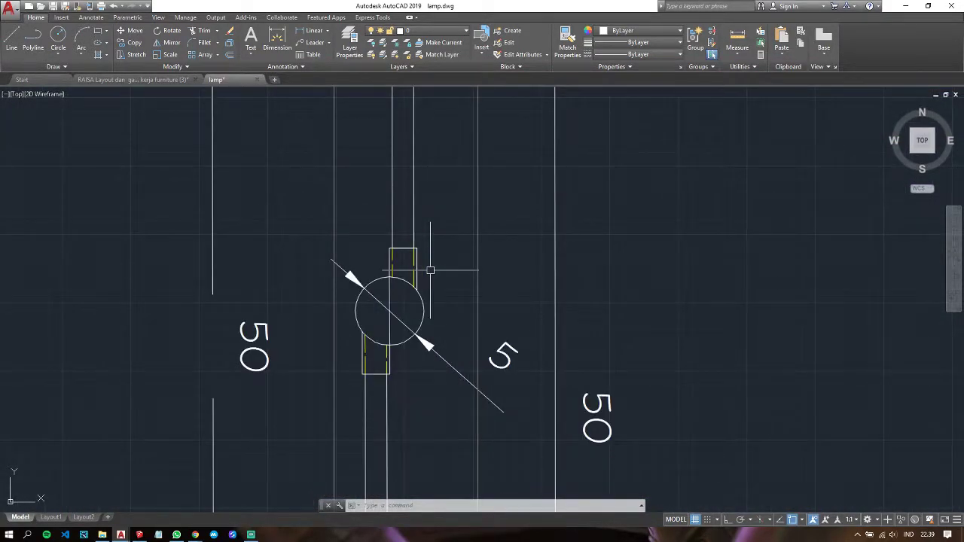
scroll(429, 270, down, 2)
middle_drag(613, 318, 263, 220)
scroll(562, 254, down, 3)
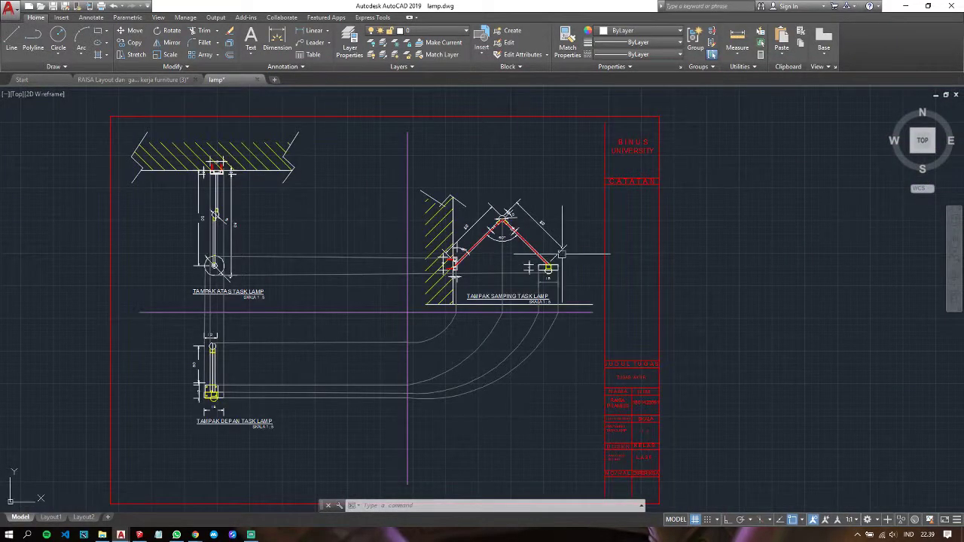
scroll(527, 241, up, 3)
scroll(527, 248, up, 2)
scroll(527, 260, down, 2)
scroll(525, 267, down, 3)
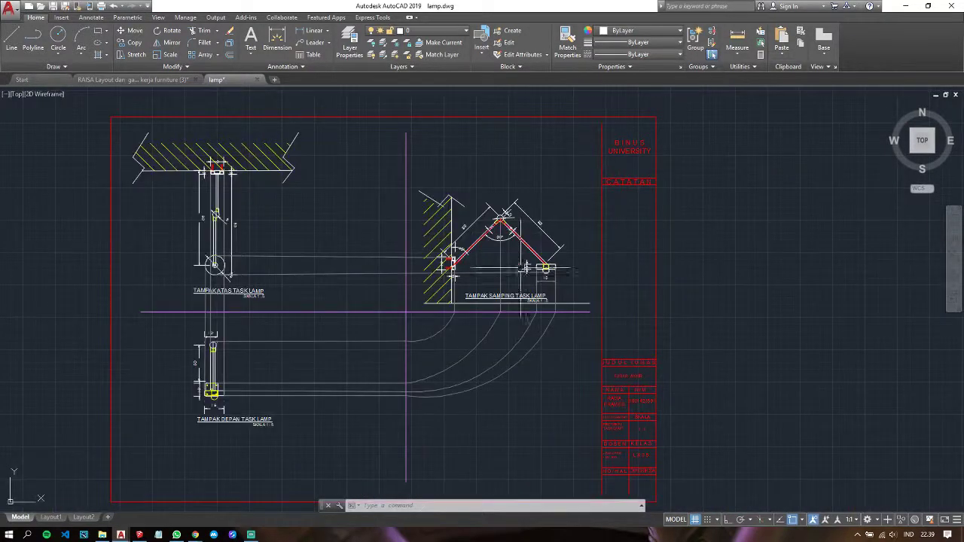
scroll(505, 228, up, 4)
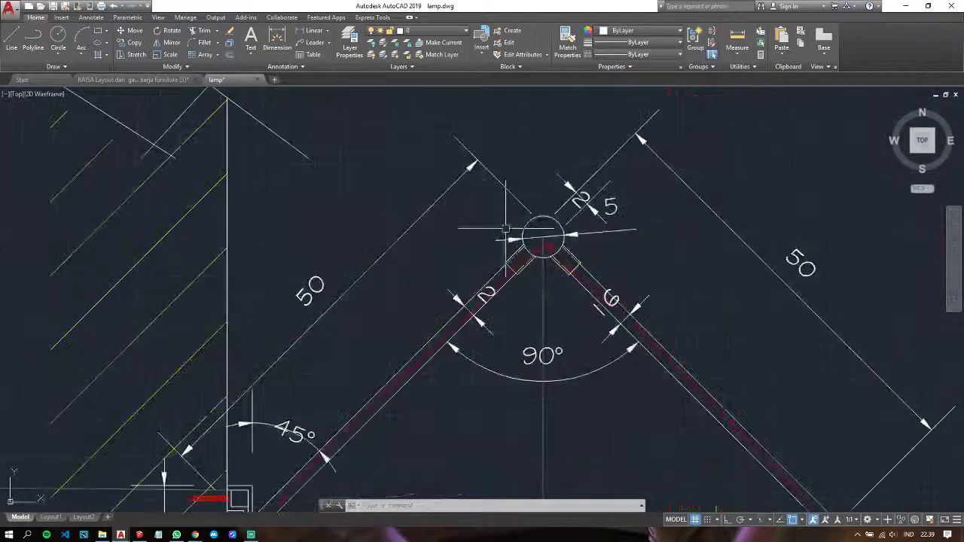
Step: Inspect the mount, side, top and front views, then return to the empty SketchUp model
middle_drag(641, 383, 501, 290)
scroll(502, 290, down, 2)
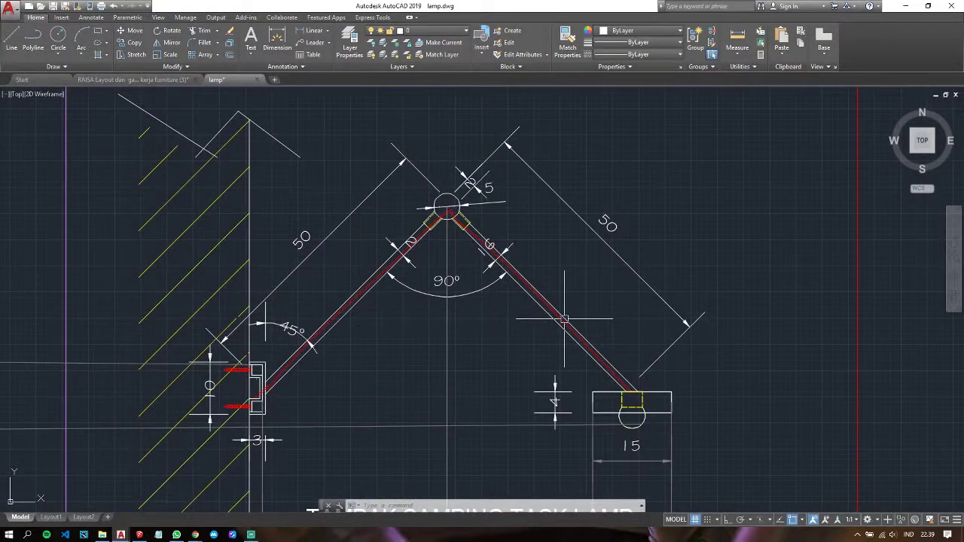
middle_drag(564, 320, 563, 230)
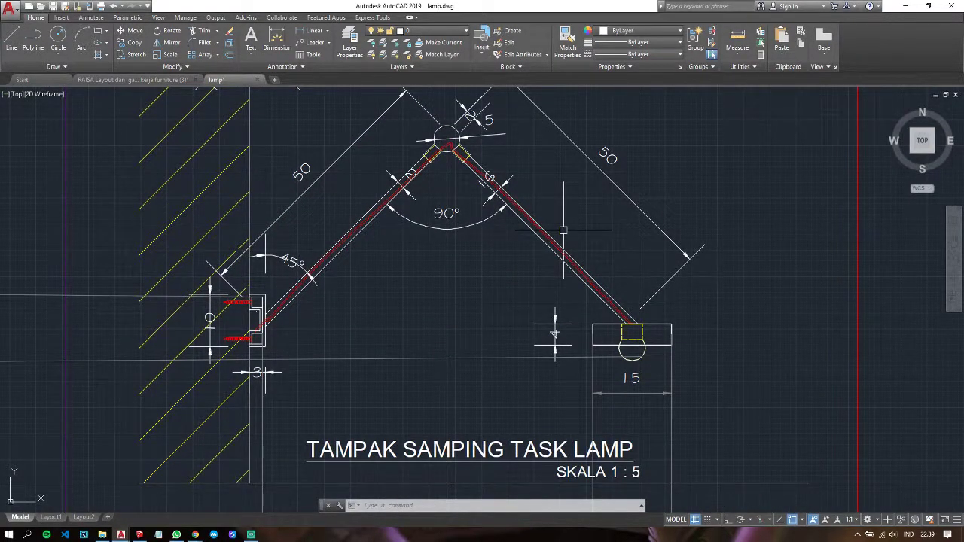
scroll(489, 182, up, 2)
scroll(489, 182, up, 2)
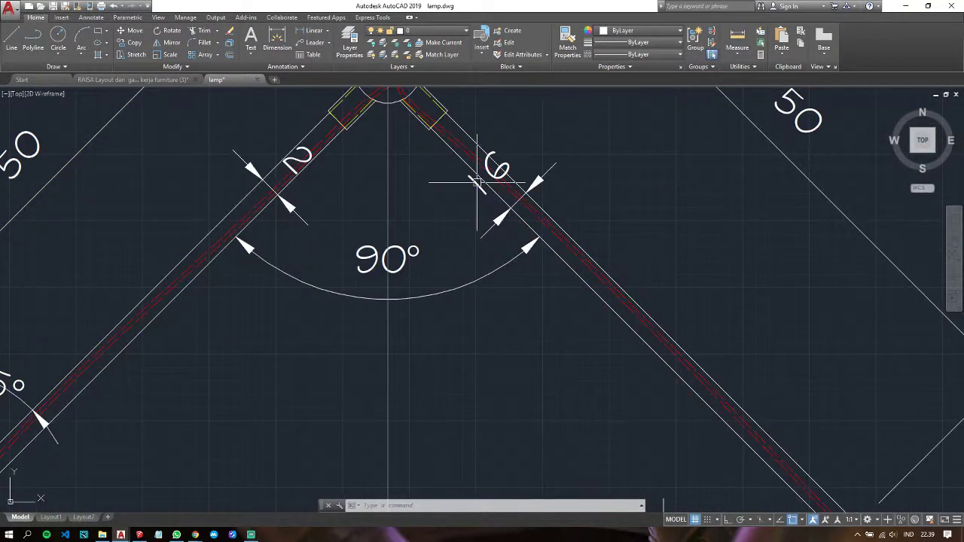
scroll(488, 182, down, 2)
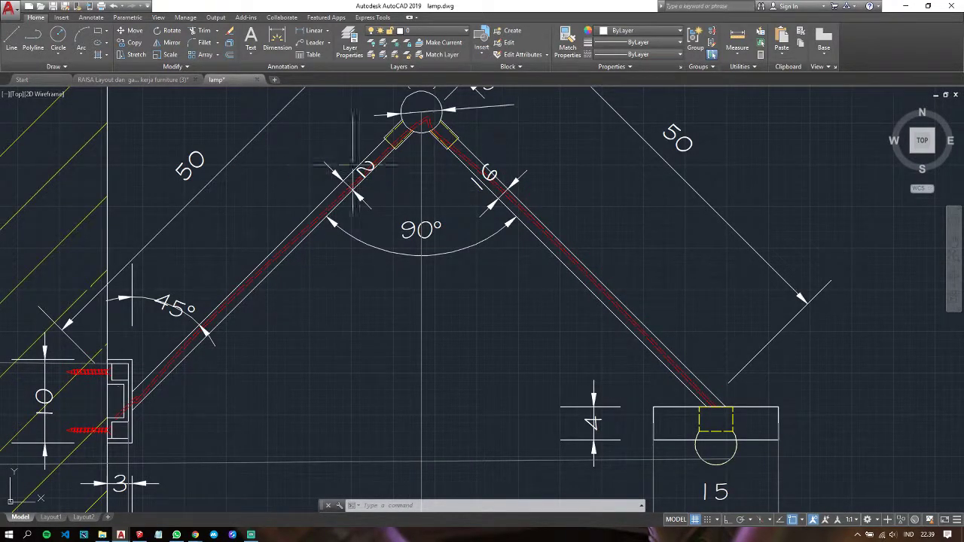
scroll(482, 174, down, 2)
scroll(482, 167, down, 3)
middle_drag(238, 260, 647, 233)
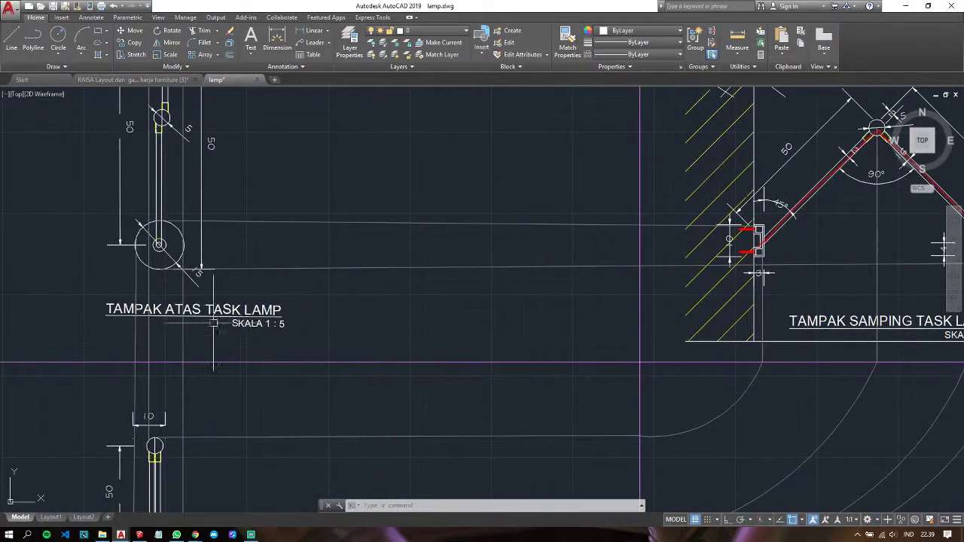
middle_drag(199, 322, 418, 189)
scroll(358, 305, up, 5)
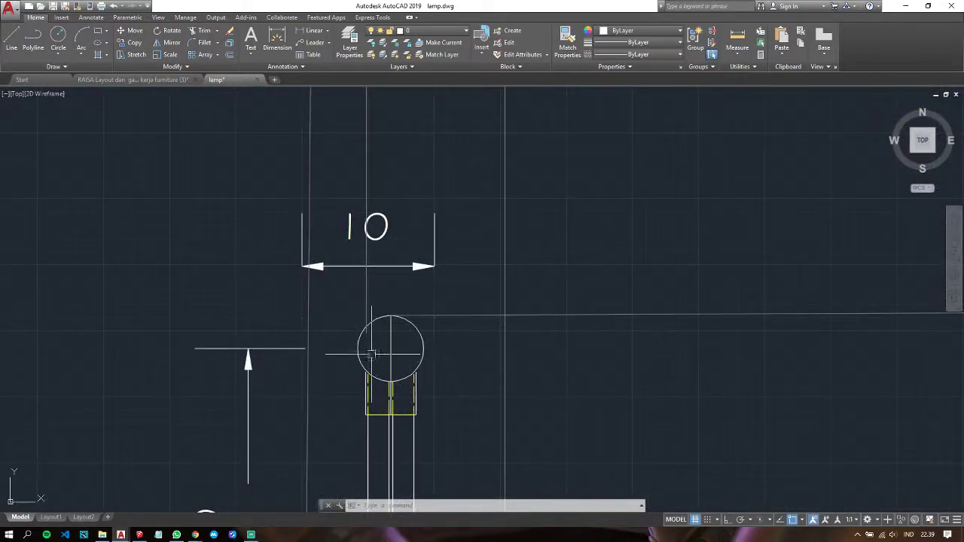
scroll(401, 343, down, 1)
scroll(400, 343, down, 5)
middle_drag(571, 291, 424, 325)
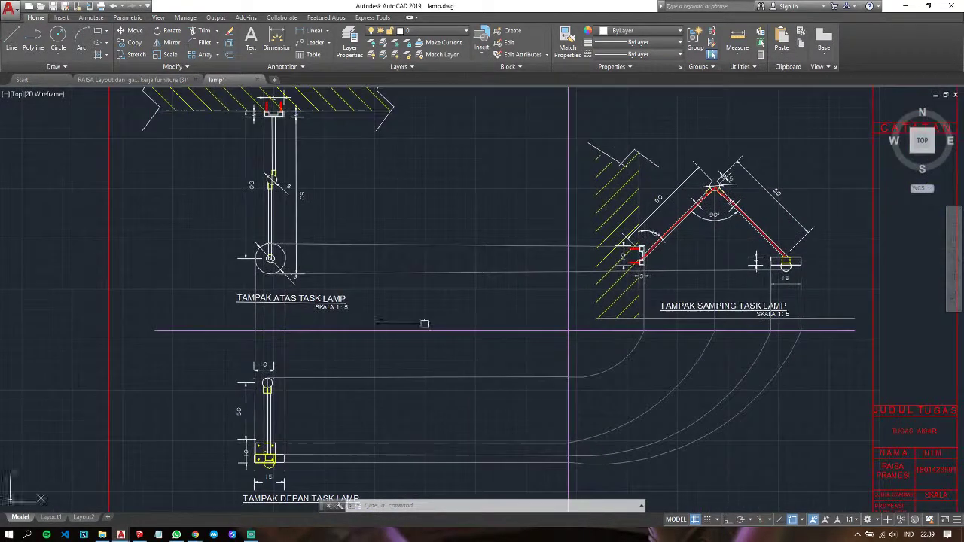
scroll(423, 324, down, 1)
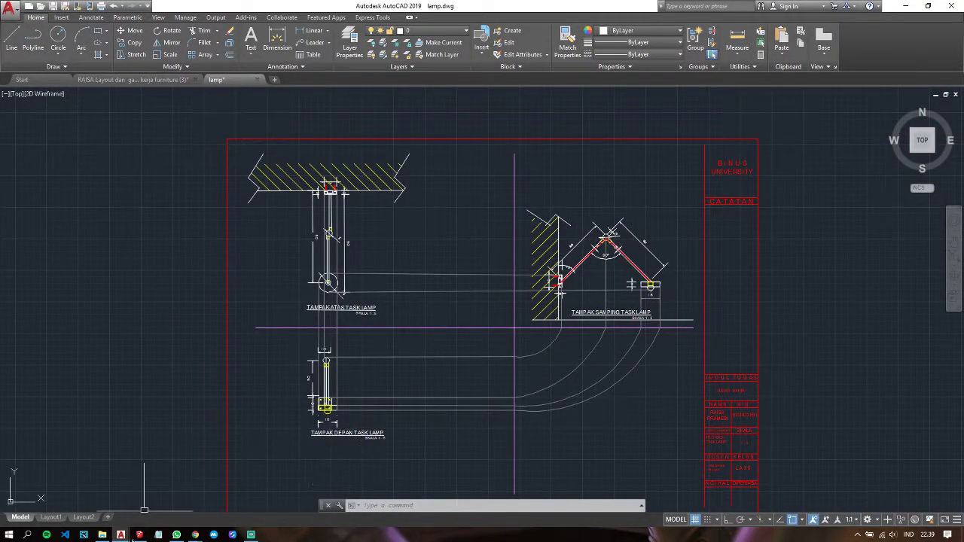
click(140, 535)
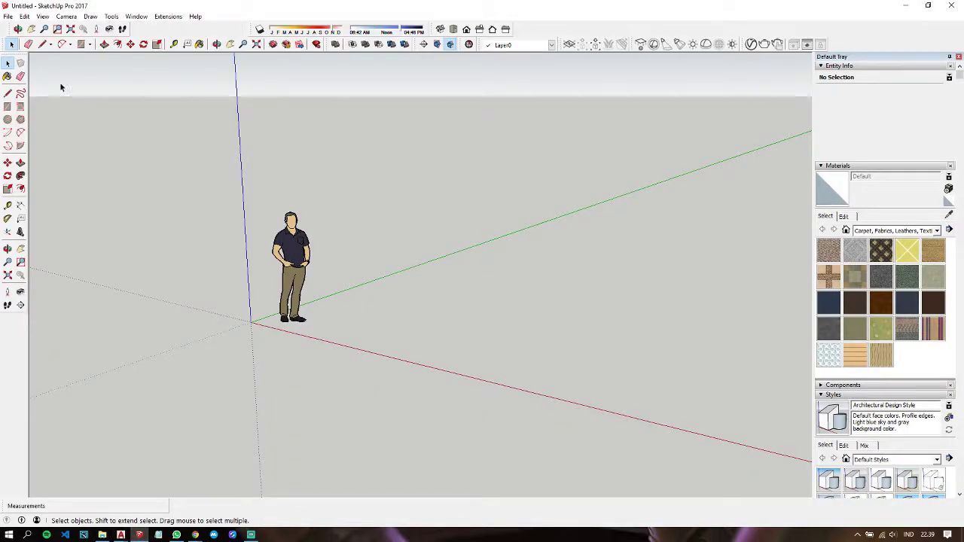
Step: Import lamp.dwg from the RAISA folder into the SketchUp model
click(8, 16)
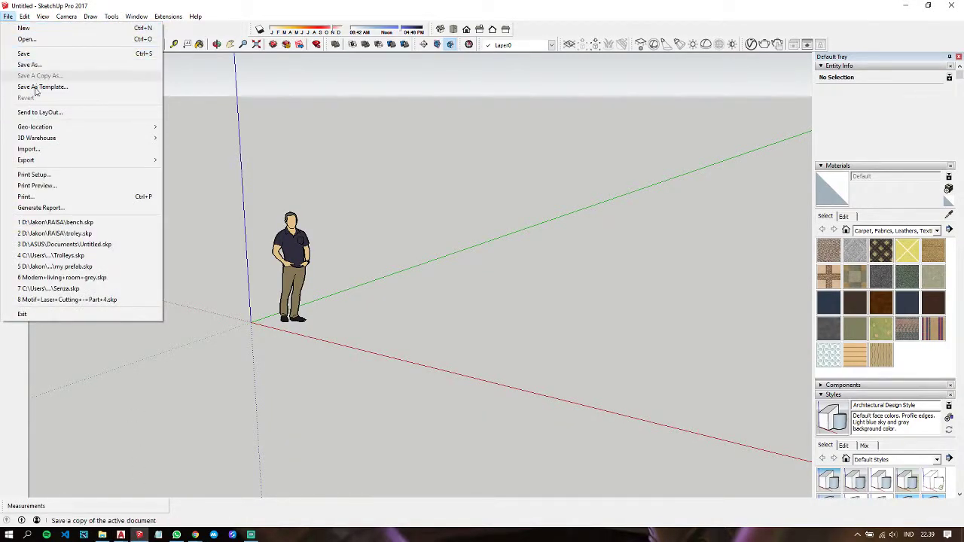
click(29, 148)
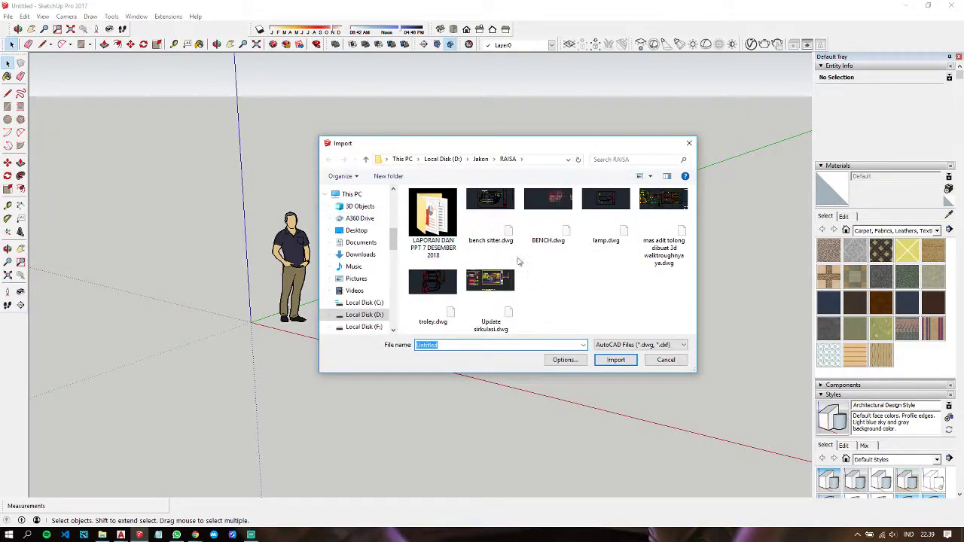
click(606, 205)
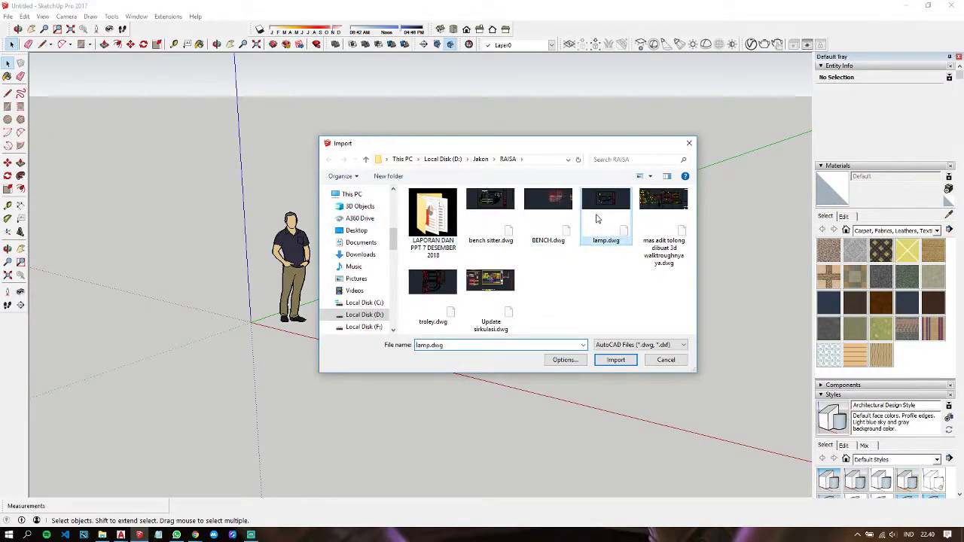
click(615, 360)
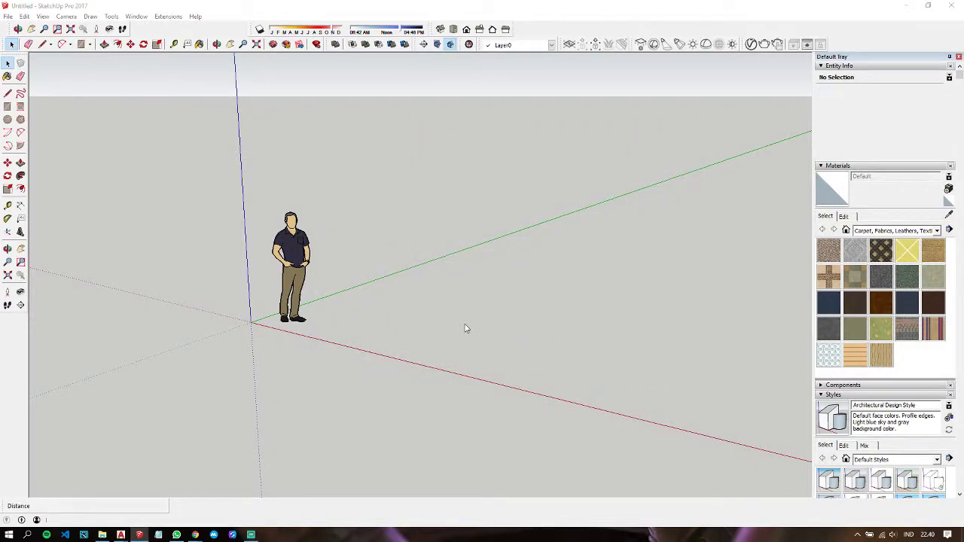
Step: Dismiss the import summary and orbit to look down on the imported lamp plan
click(535, 344)
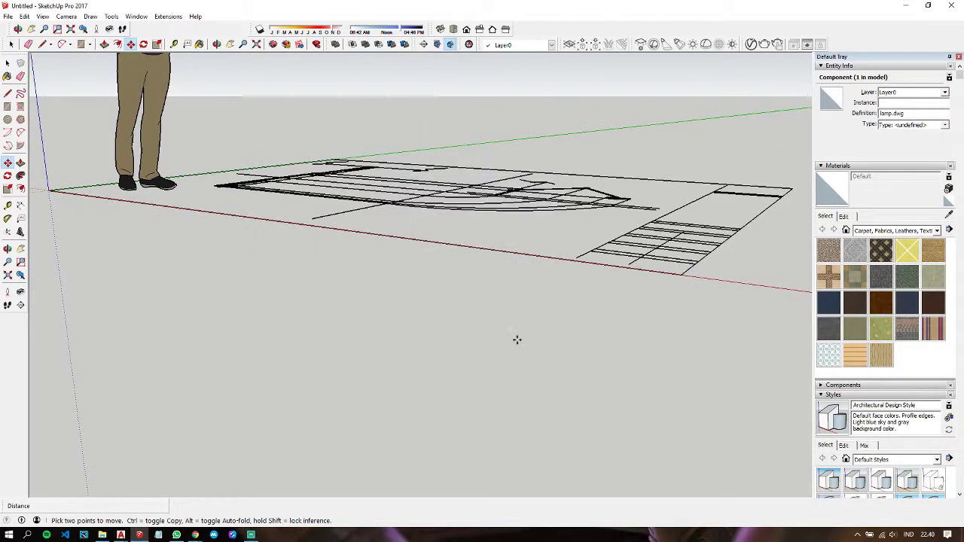
scroll(294, 221, up, 5)
scroll(278, 289, up, 2)
middle_drag(279, 289, 302, 297)
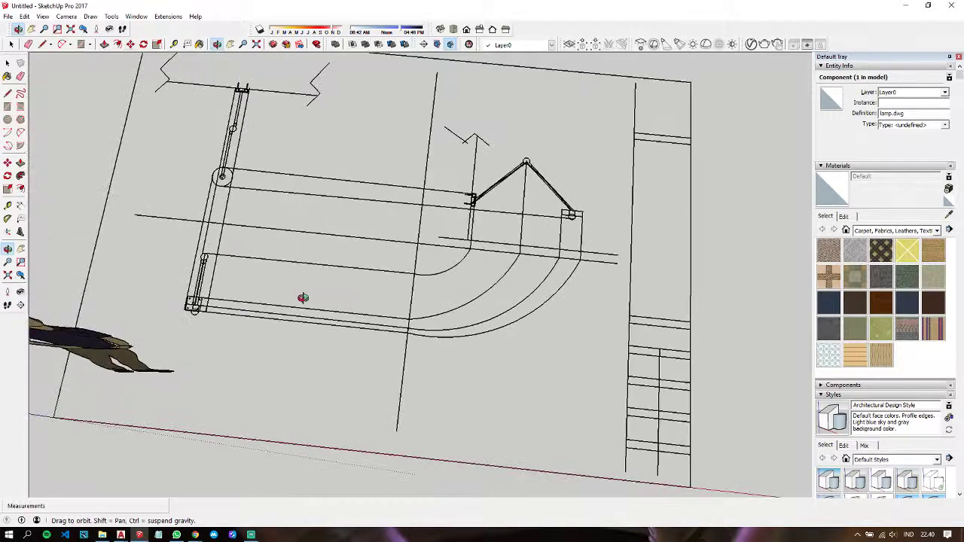
middle_drag(183, 266, 202, 138)
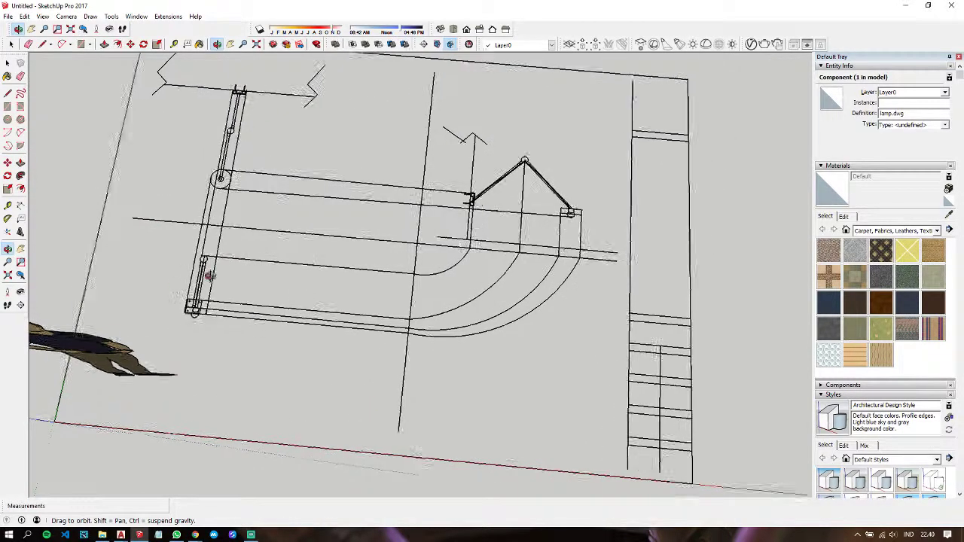
scroll(202, 137, up, 2)
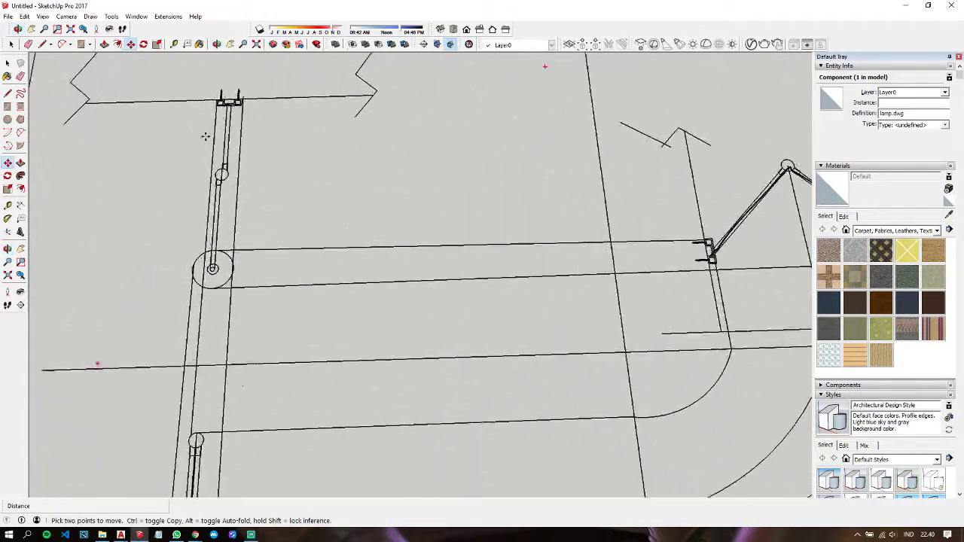
scroll(202, 138, down, 5)
Step: Draw a rectangle over the wall area and push/pull it into a box
key(r)
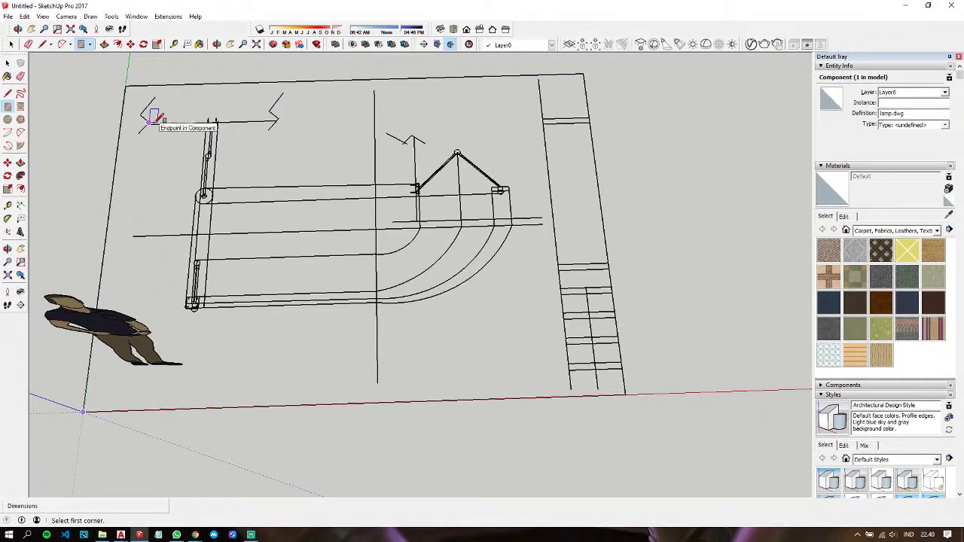
click(149, 119)
click(289, 78)
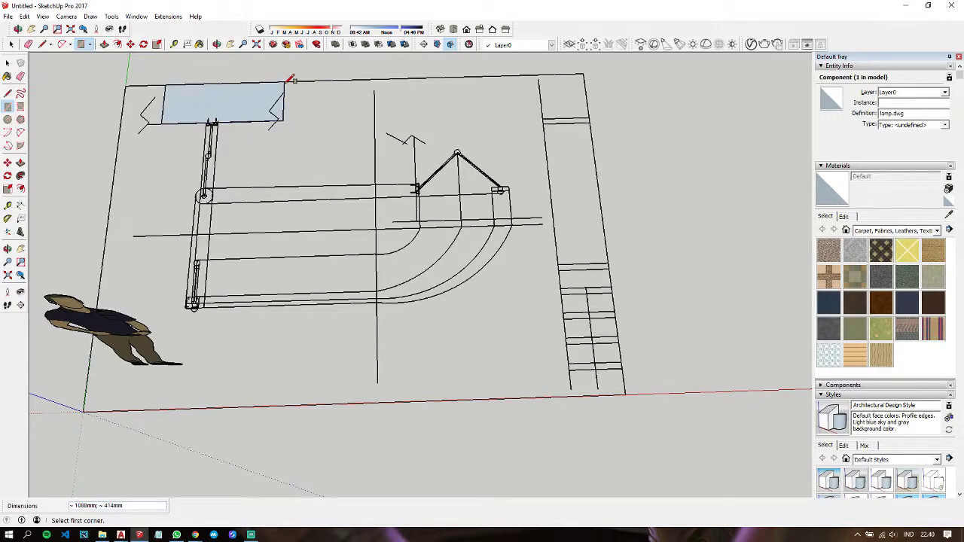
key(space)
click(222, 102)
key(p)
drag(223, 105, 224, 97)
mouse_move(224, 101)
middle_down()
mouse_move(328, 122)
mouse_move(344, 112)
middle_up()
scroll(422, 241, up, 3)
Step: Select the whole wall box and make it a group
key(space)
scroll(162, 229, up, 2)
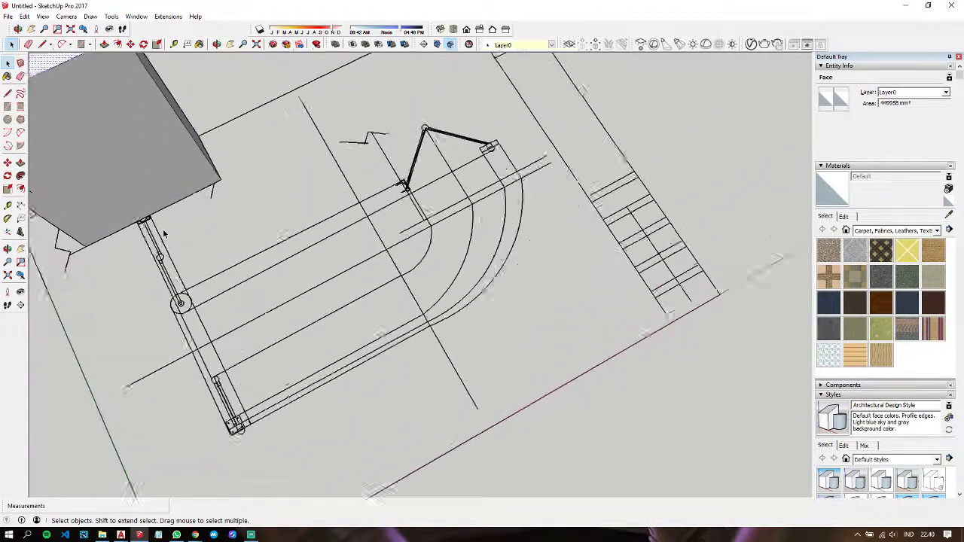
scroll(162, 228, up, 2)
triple_click(125, 118)
right_click(125, 117)
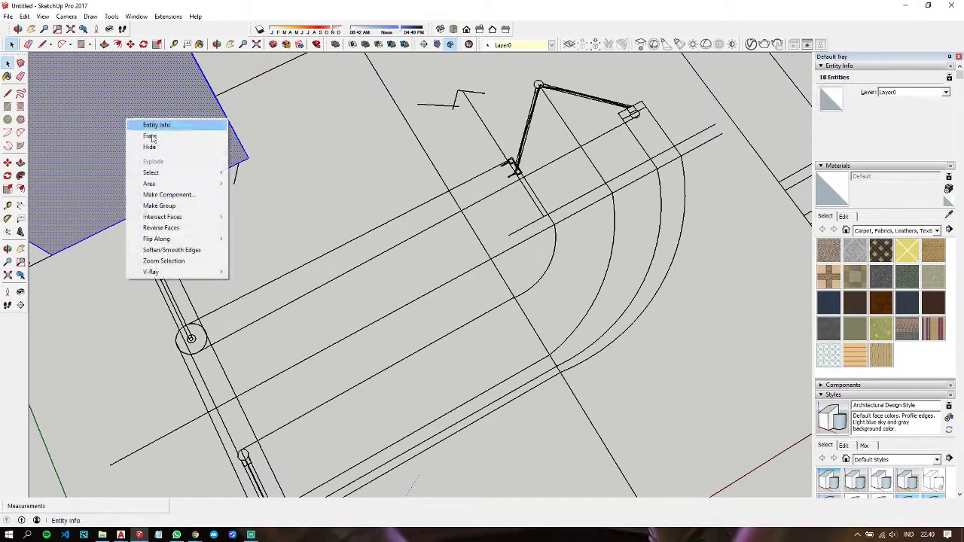
click(201, 207)
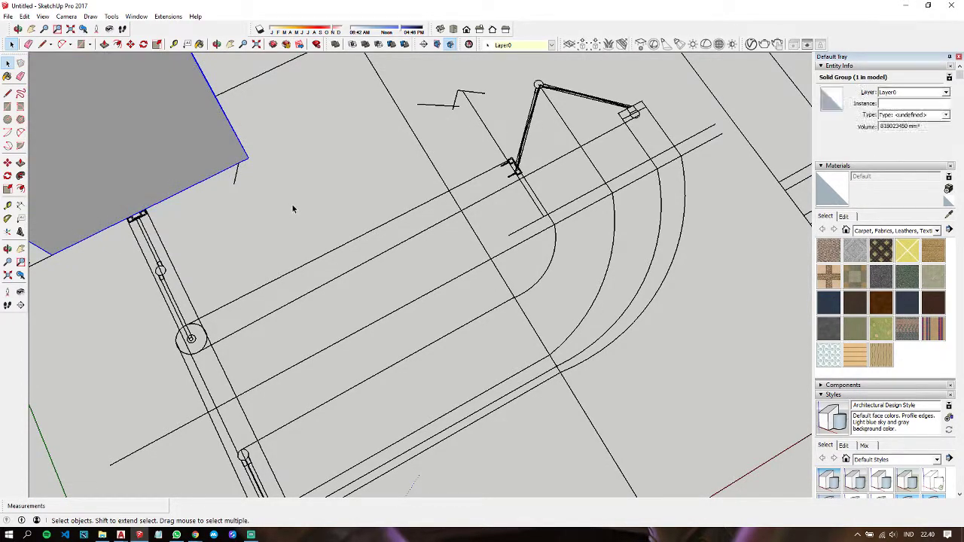
mouse_move(216, 216)
shift+middle_down()
mouse_move(223, 232)
mouse_move(211, 218)
mouse_move(336, 186)
shift+middle_up()
scroll(223, 232, up, 3)
scroll(223, 232, up, 2)
scroll(337, 186, up, 2)
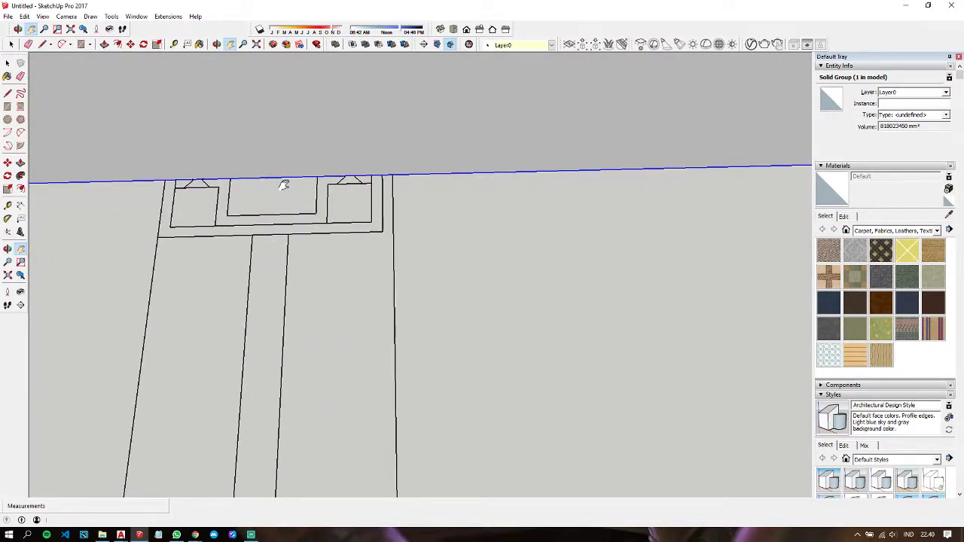
Step: Trace lines around the bracket outline's corners until they close into a U-shaped face
key(l)
click(174, 187)
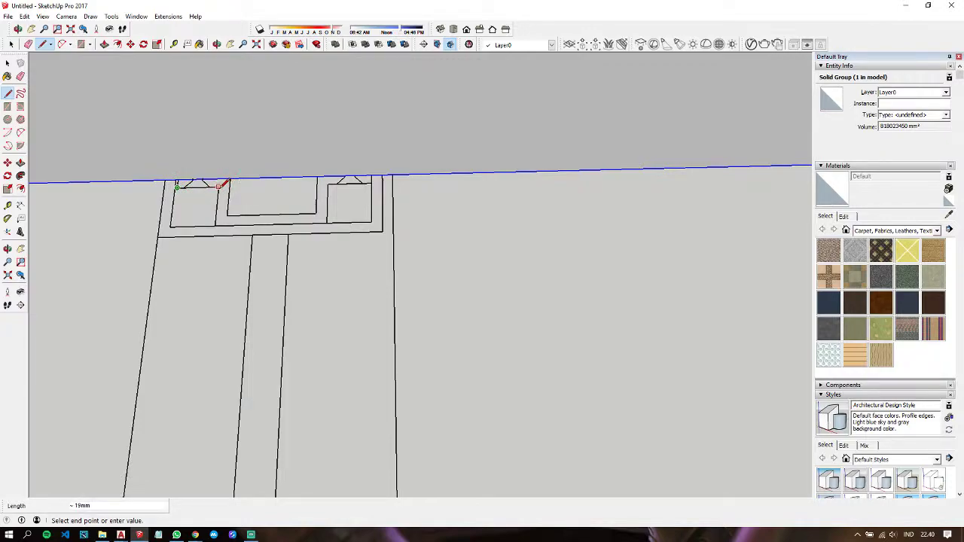
click(215, 226)
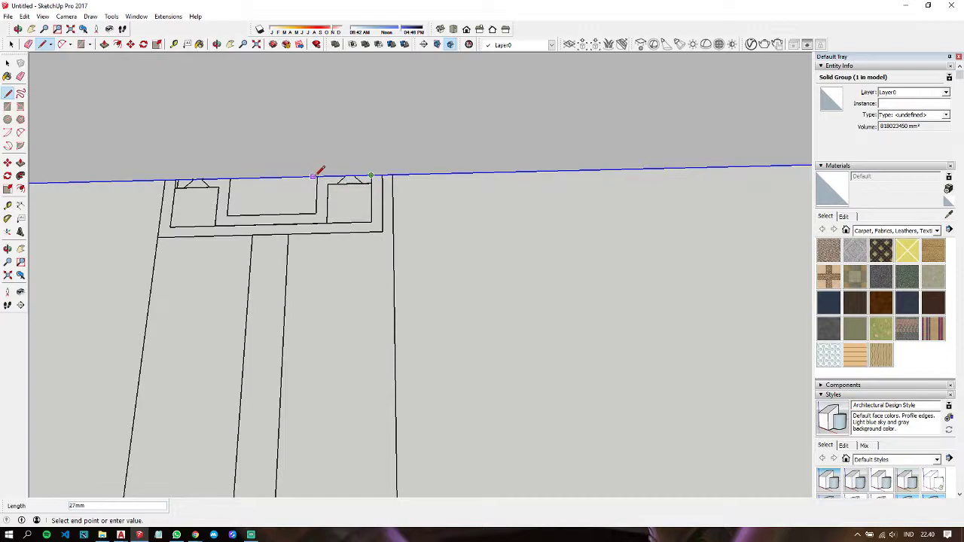
click(315, 213)
click(226, 214)
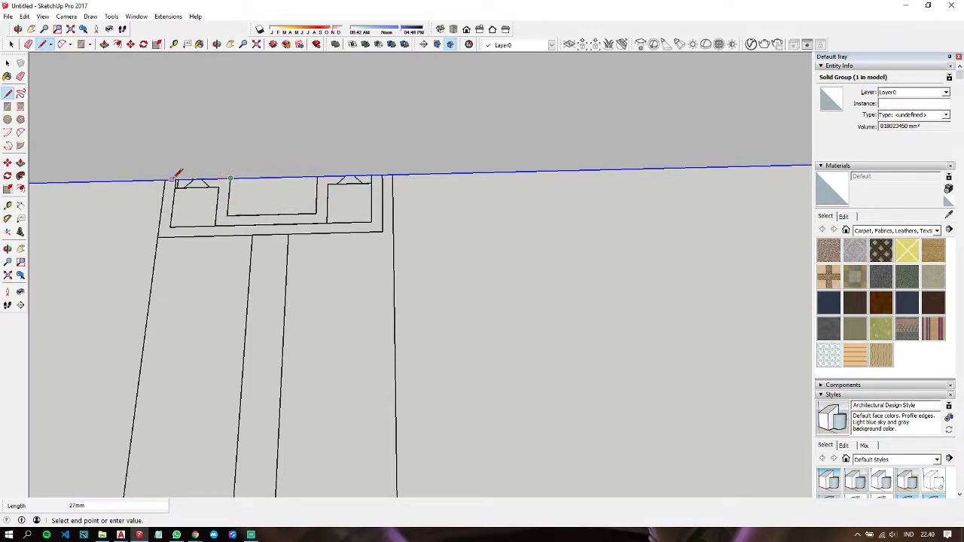
scroll(178, 182, up, 2)
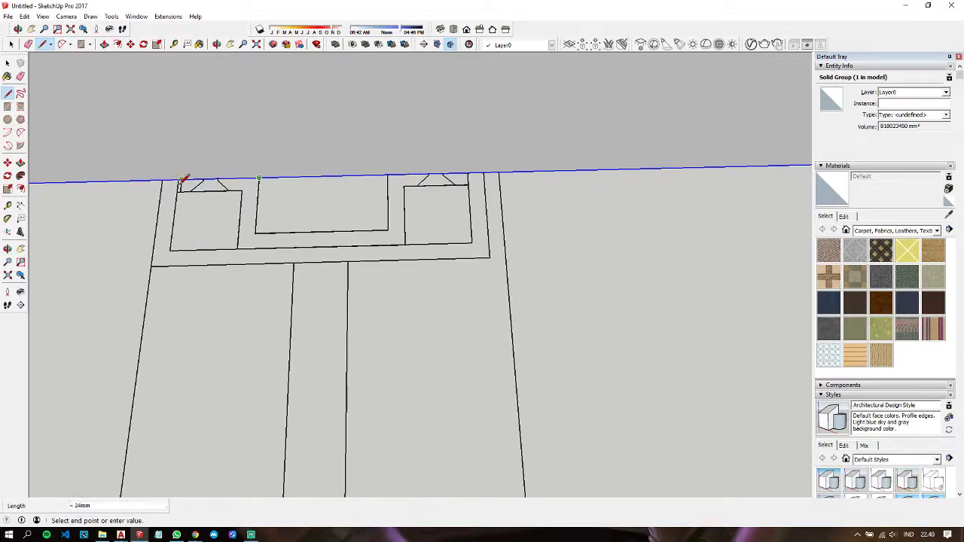
click(182, 181)
key(space)
scroll(180, 179, up, 2)
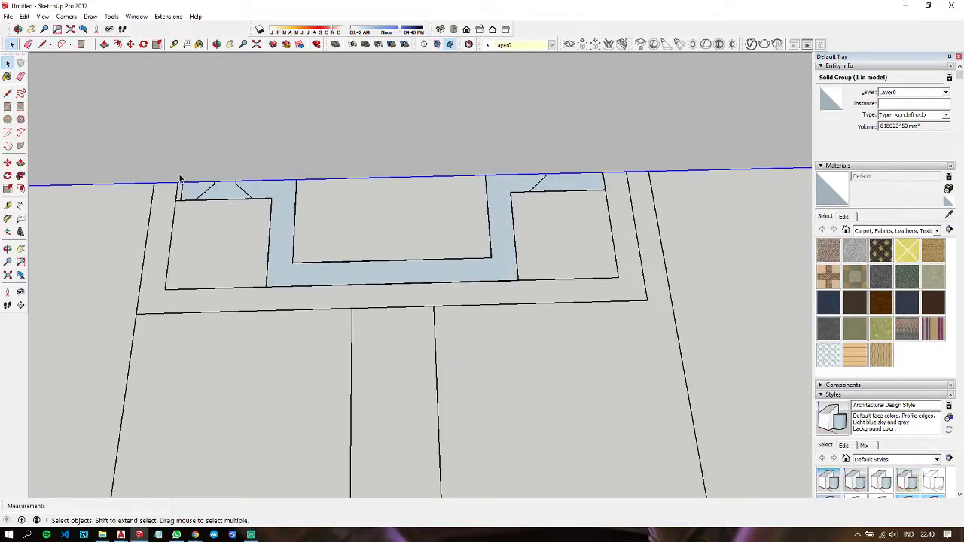
scroll(179, 181, up, 1)
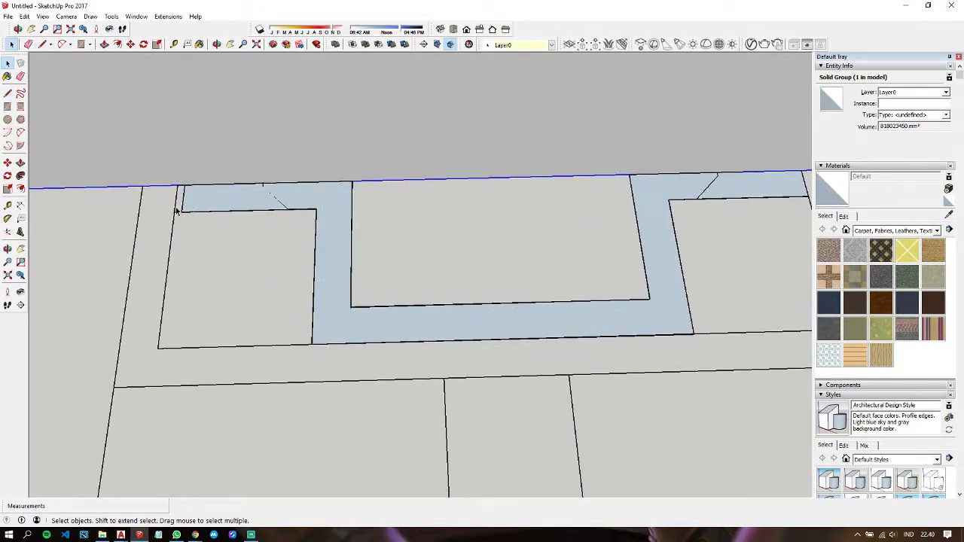
scroll(185, 205, down, 2)
scroll(225, 204, down, 2)
scroll(241, 204, down, 2)
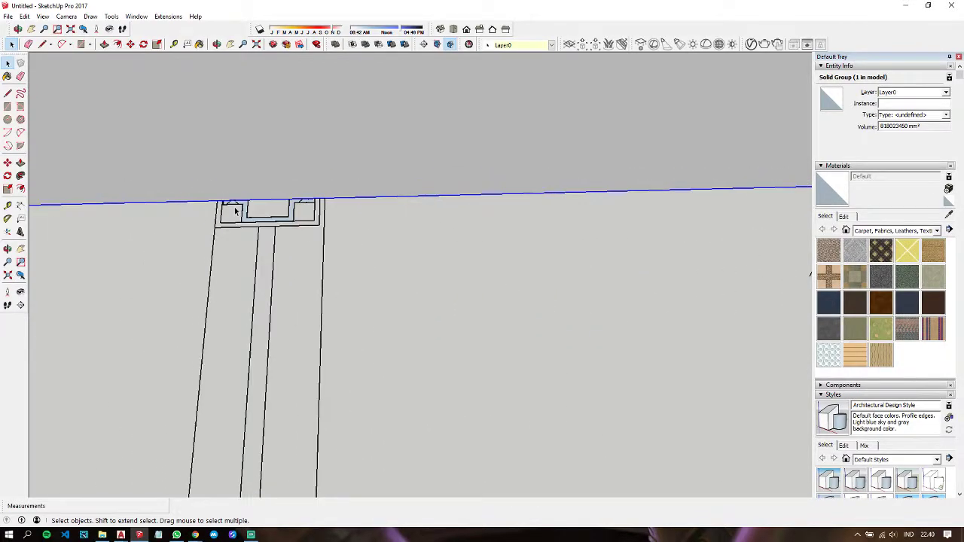
scroll(285, 205, down, 1)
scroll(285, 205, down, 3)
scroll(284, 205, down, 2)
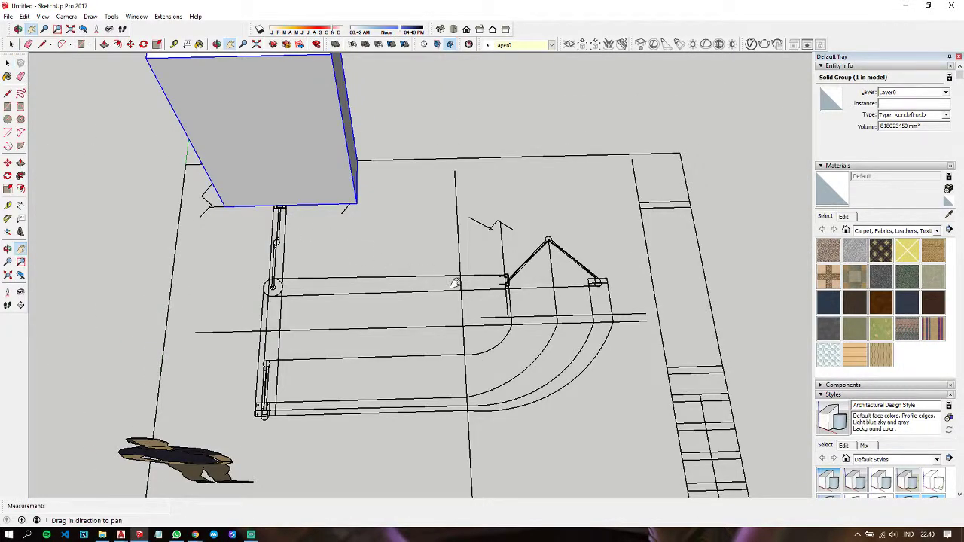
Step: Explode the imported lamp.dwg component into its separate parts
shift+middle_drag(530, 283, 405, 264)
scroll(369, 273, up, 1)
scroll(366, 275, up, 1)
scroll(366, 277, up, 3)
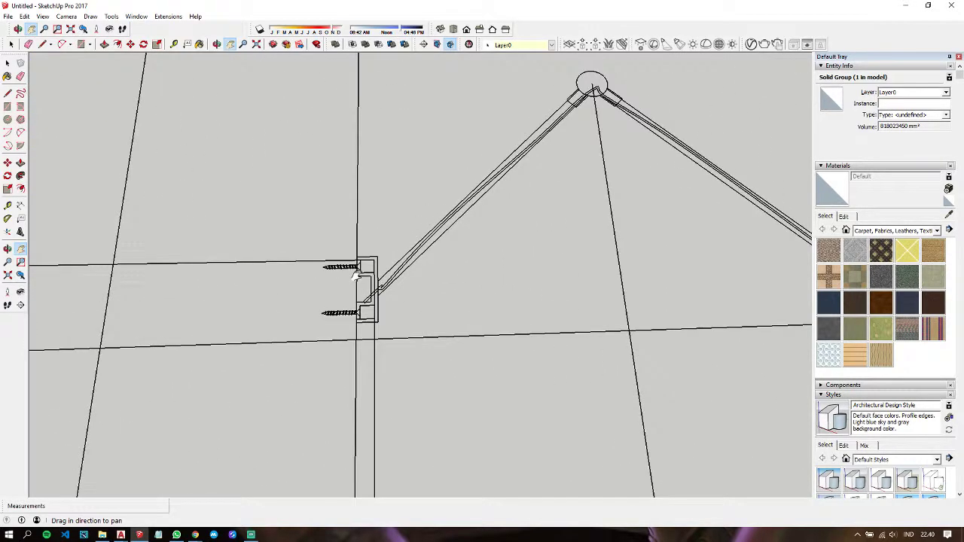
scroll(360, 277, down, 2)
scroll(358, 278, down, 3)
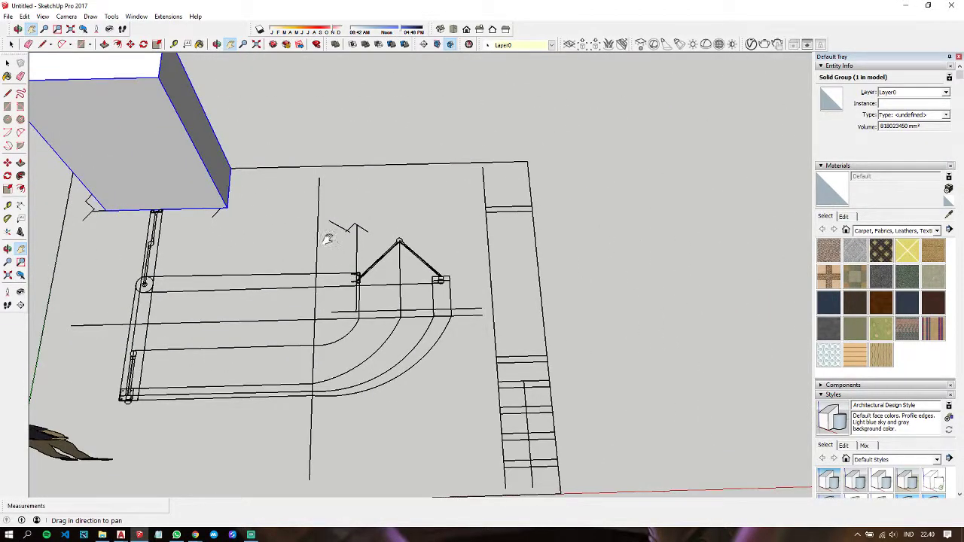
key(space)
click(315, 226)
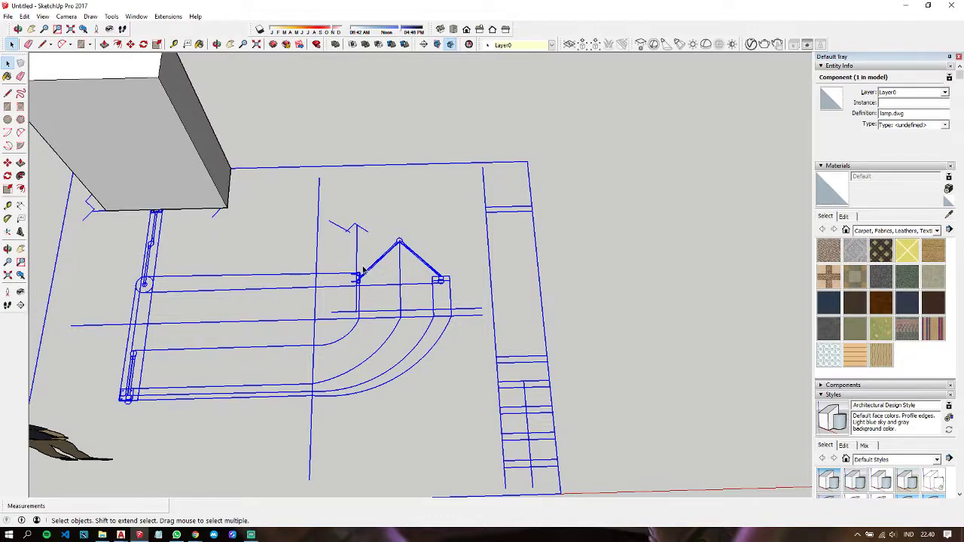
right_click(367, 277)
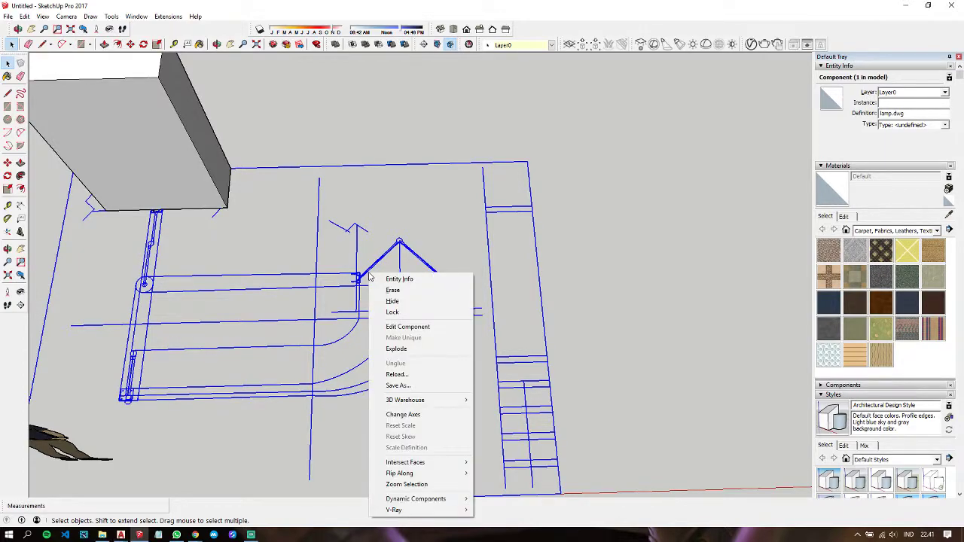
click(394, 344)
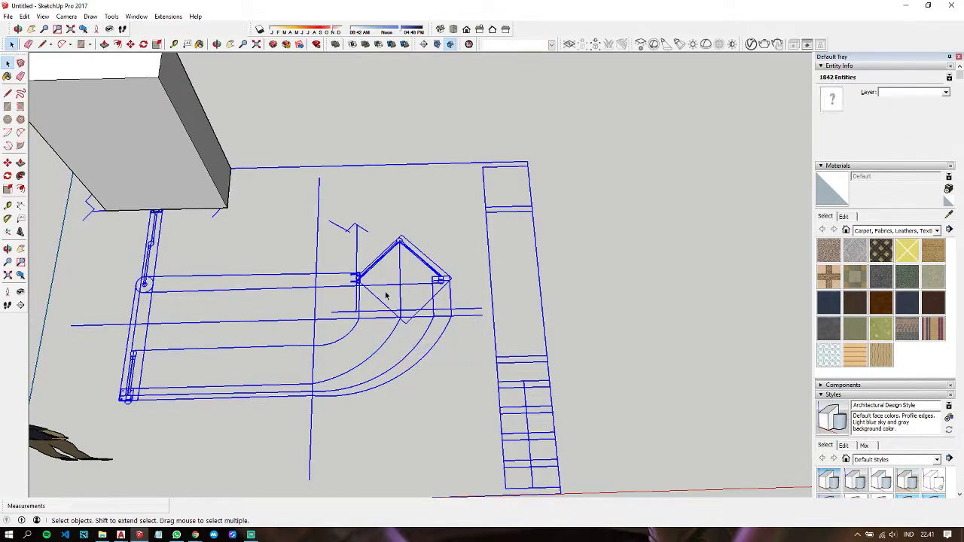
Step: Window-select the lamp arm with its joint pieces and make them a group
scroll(378, 278, up, 1)
click(397, 264)
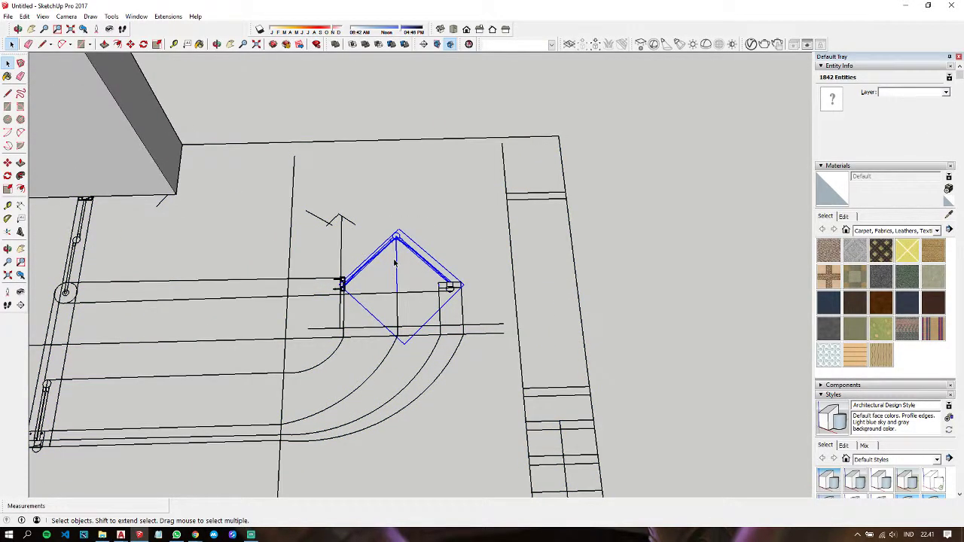
scroll(379, 270, up, 1)
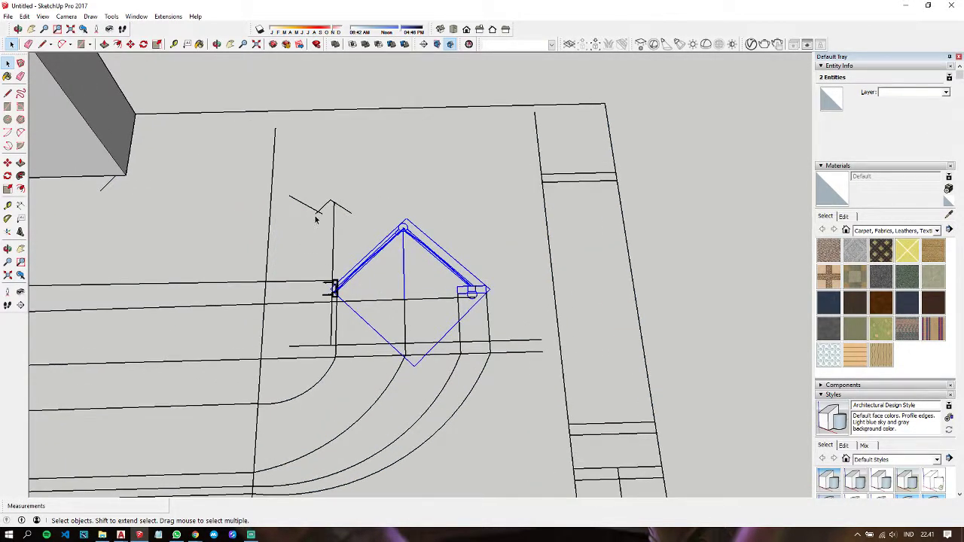
drag(312, 215, 501, 339)
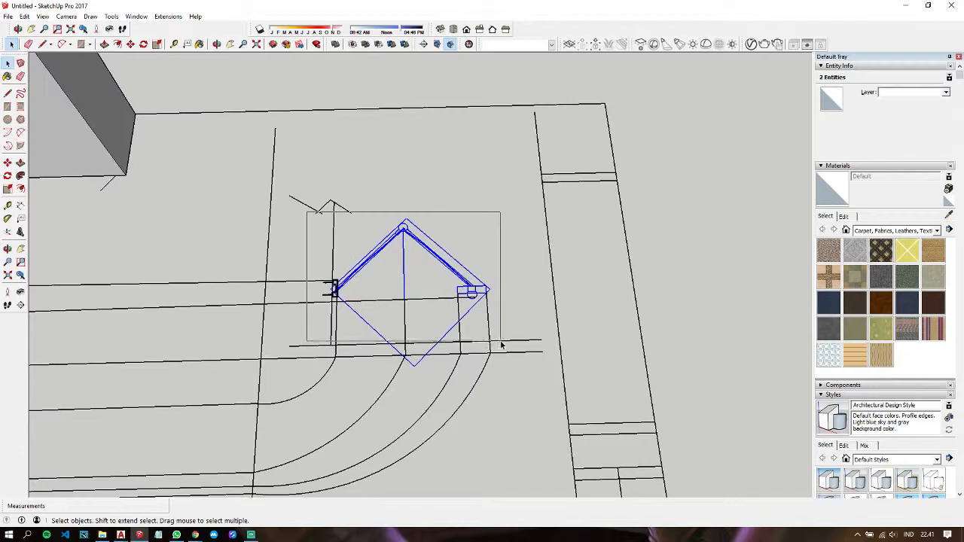
right_click(429, 257)
click(460, 351)
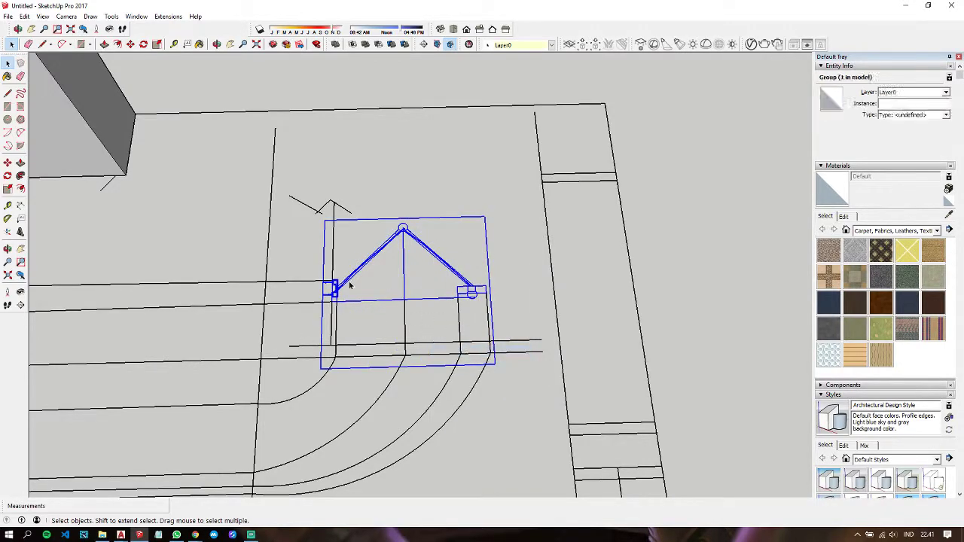
Step: Rotate the lamp-arm group 90° about the arm's endpoint so it stands upright
middle_drag(349, 284, 331, 283)
scroll(331, 282, down, 3)
scroll(323, 285, up, 2)
key(q)
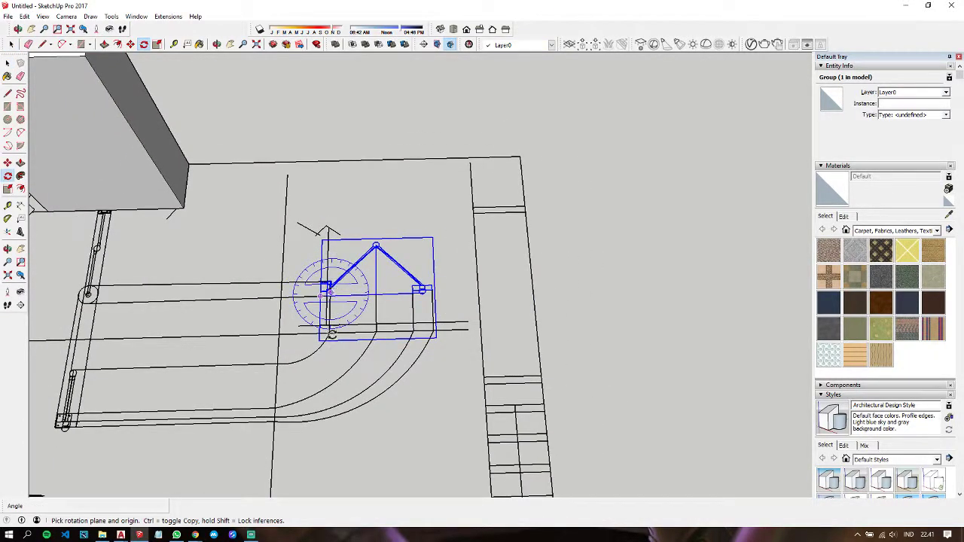
click(331, 292)
middle_drag(393, 281, 389, 227)
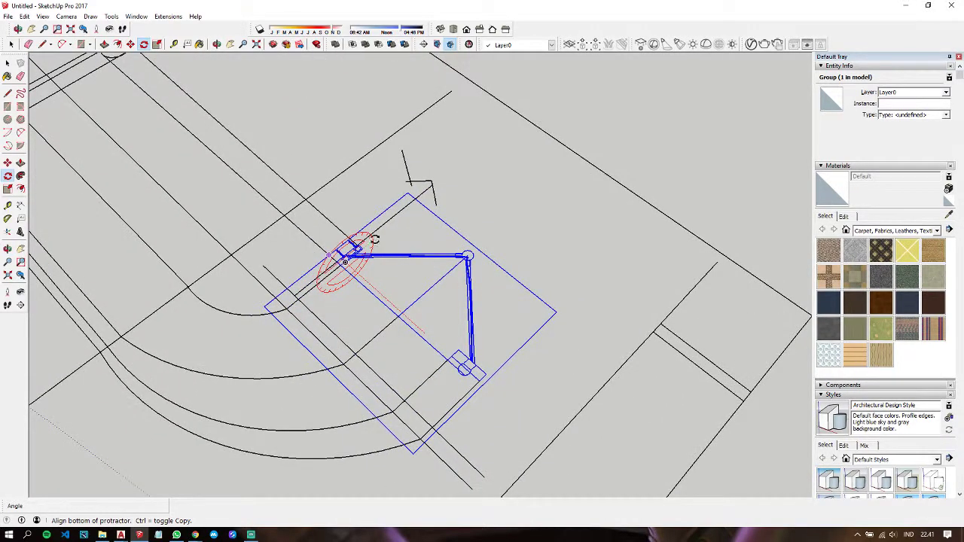
click(466, 166)
click(337, 239)
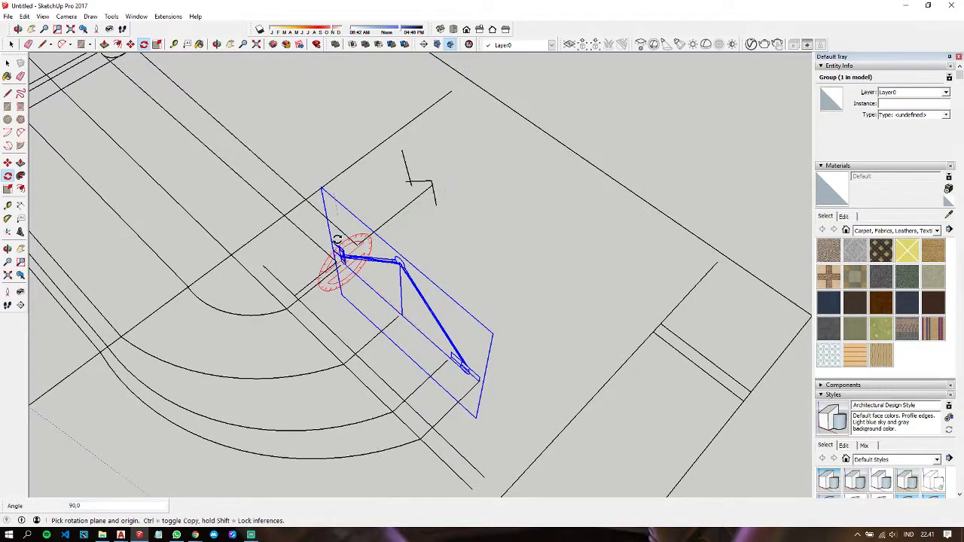
drag(324, 271, 409, 213)
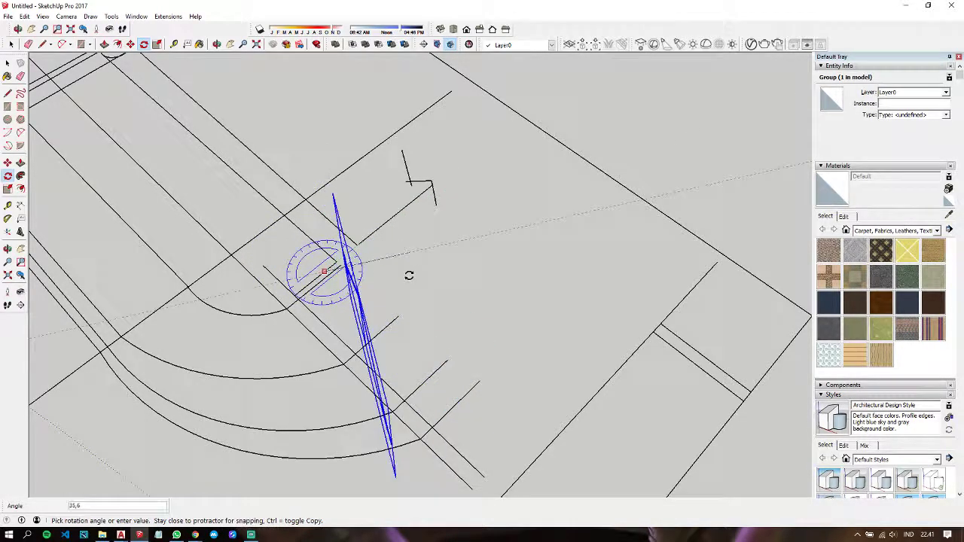
click(368, 309)
mouse_move(369, 309)
middle_down()
mouse_move(302, 225)
mouse_move(309, 278)
middle_up()
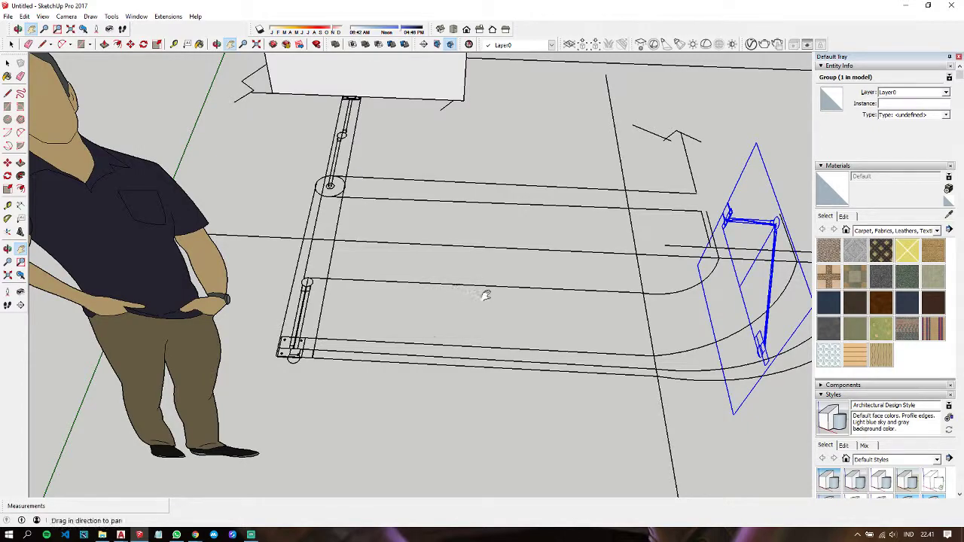
Step: Window-select the wall rail end together with its mounting plate
shift+middle_drag(484, 294, 378, 318)
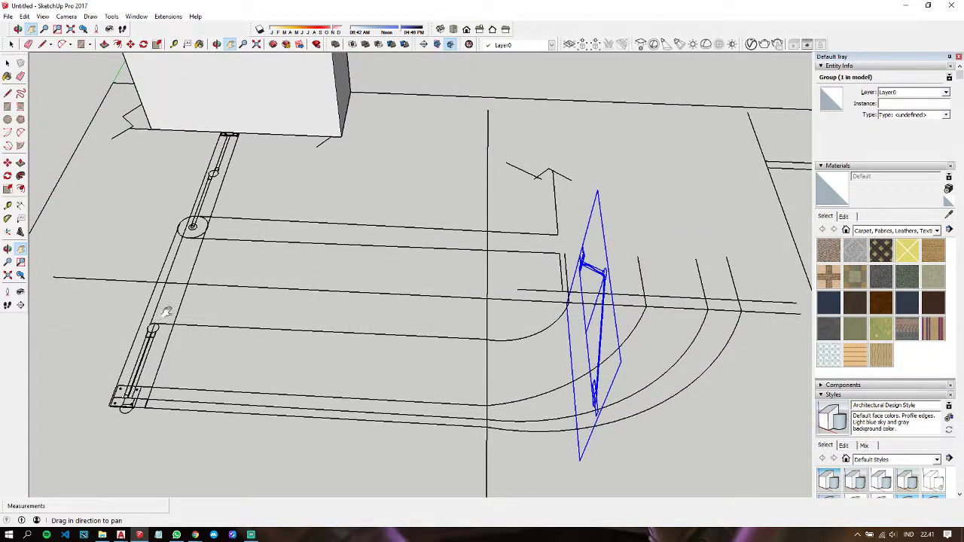
key(space)
click(147, 379)
drag(75, 294, 226, 444)
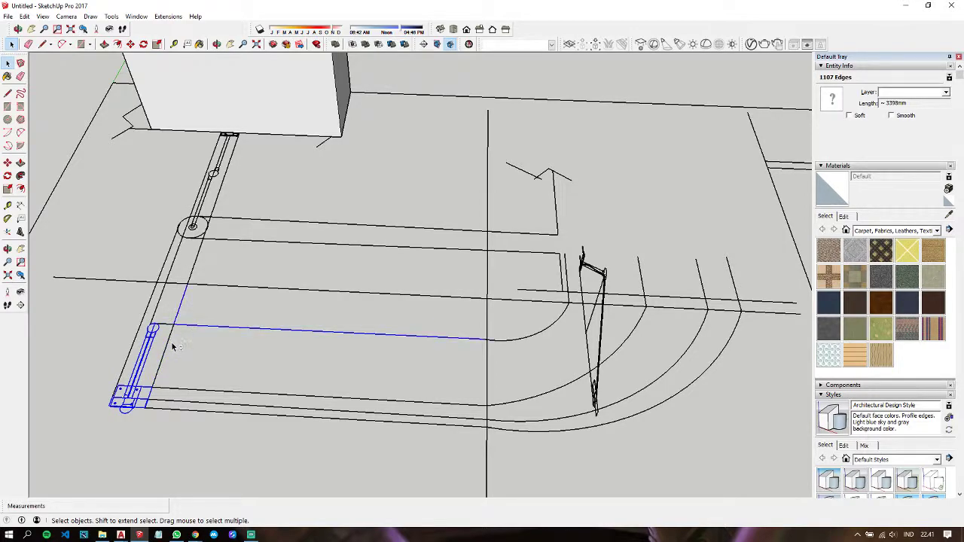
drag(90, 311, 219, 421)
scroll(145, 403, up, 2)
scroll(144, 403, up, 2)
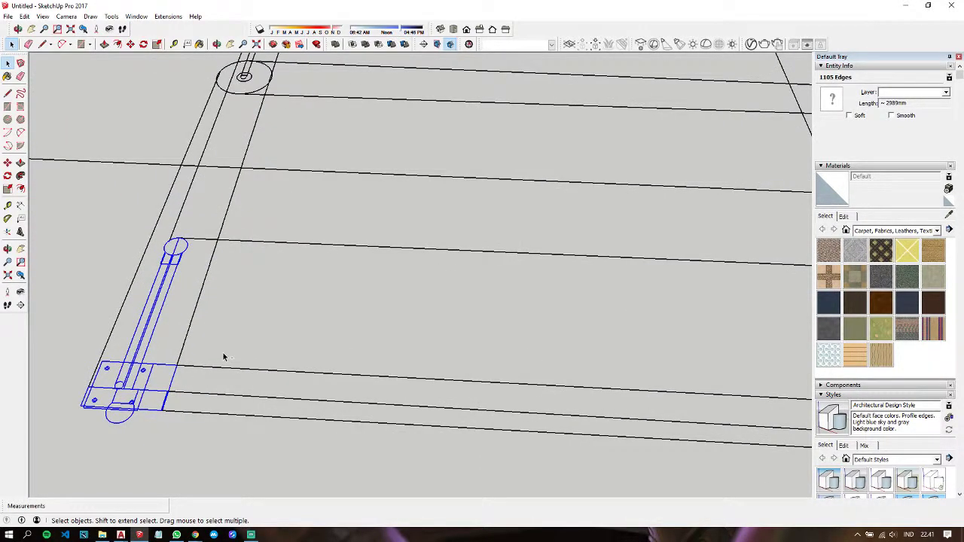
drag(223, 352, 164, 413)
scroll(128, 410, up, 2)
scroll(113, 405, up, 1)
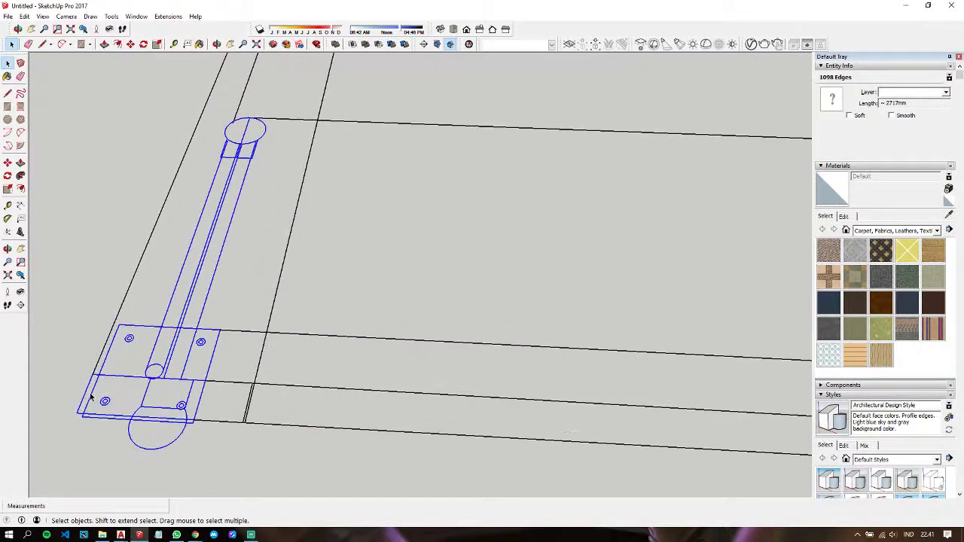
scroll(94, 399, up, 2)
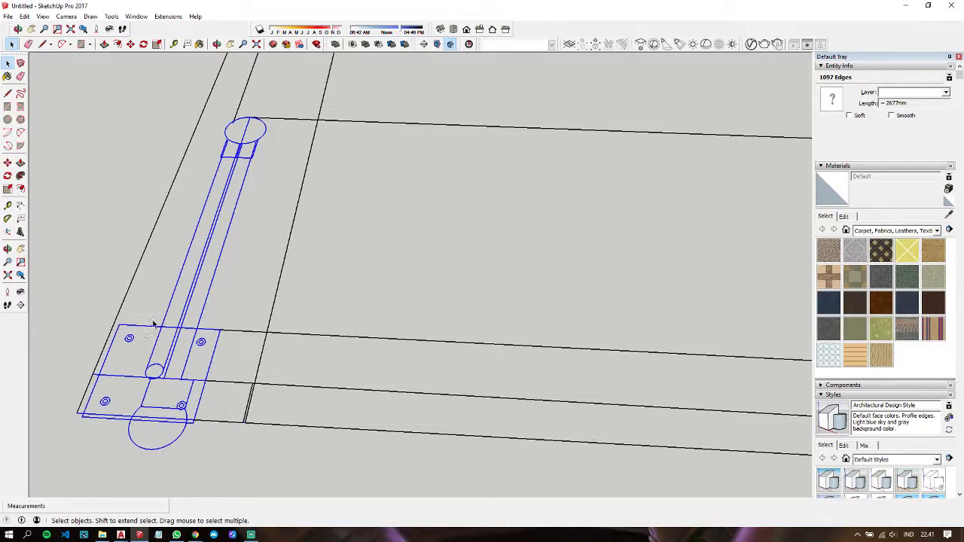
Step: Make the selected rail and plate into their own group
right_click(165, 313)
click(198, 399)
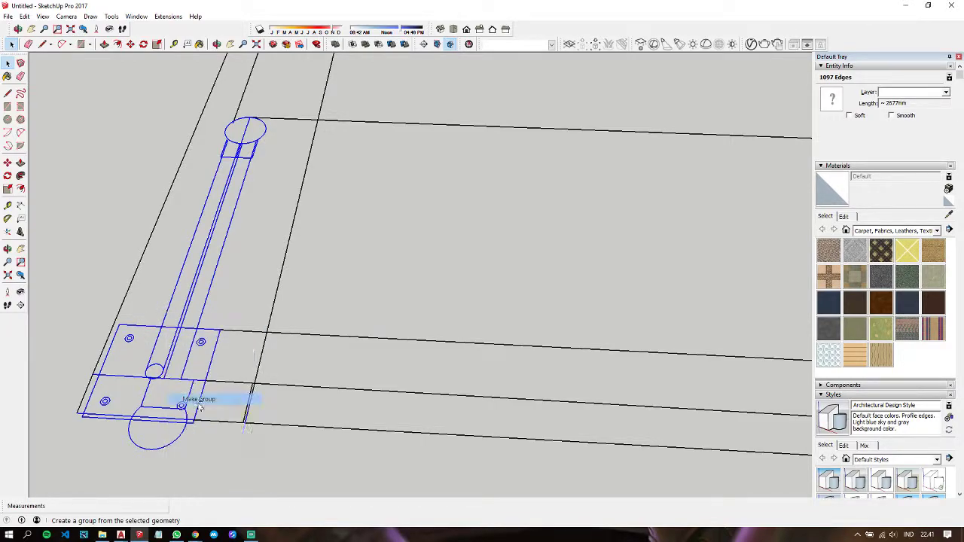
scroll(211, 361, down, 2)
scroll(226, 335, down, 1)
scroll(224, 332, down, 2)
Step: Rotate the rail-and-plate group 90° up from its base, redoing a wrong first attempt
scroll(224, 331, down, 2)
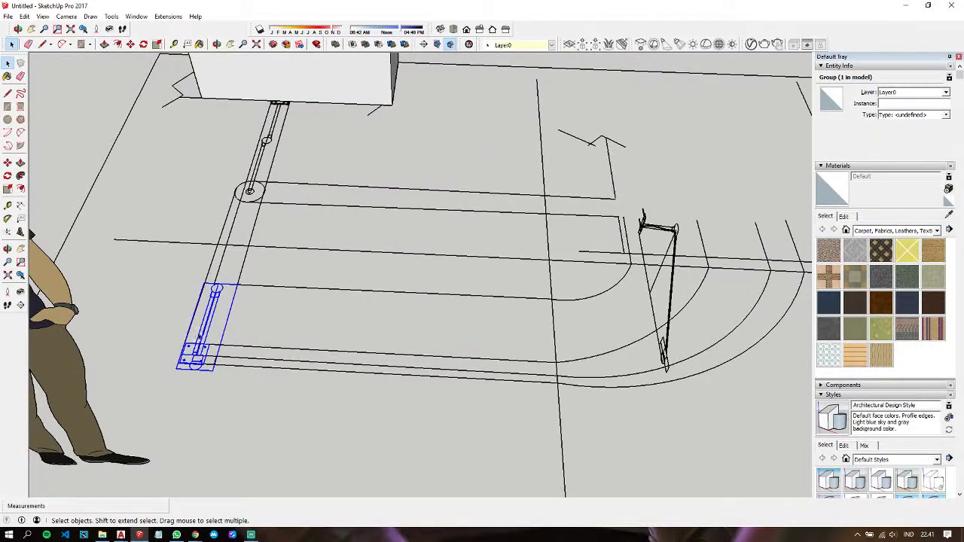
key(q)
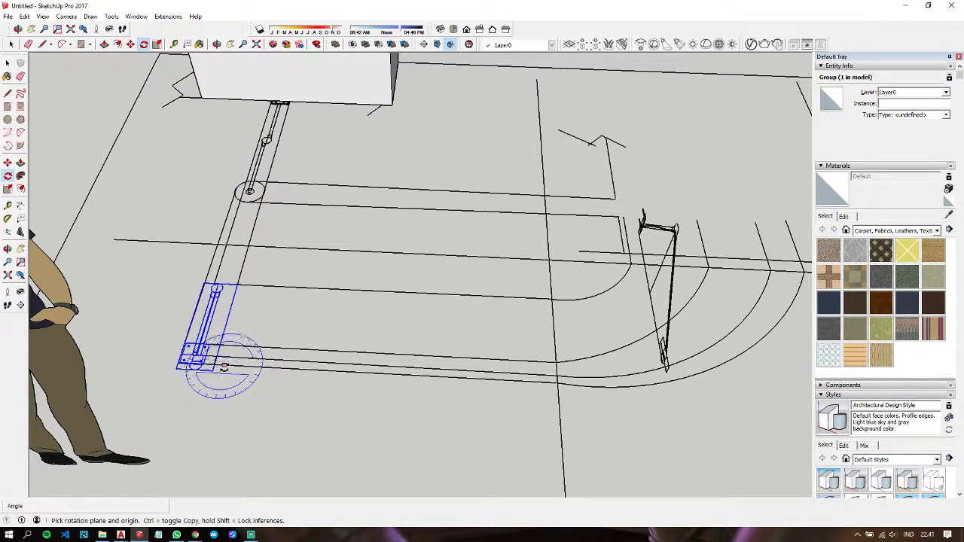
drag(224, 364, 261, 325)
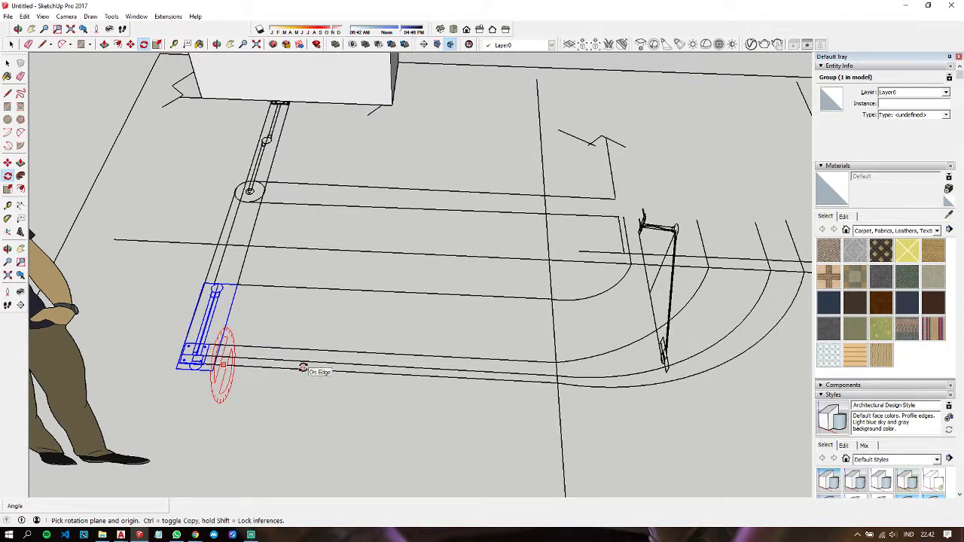
click(260, 324)
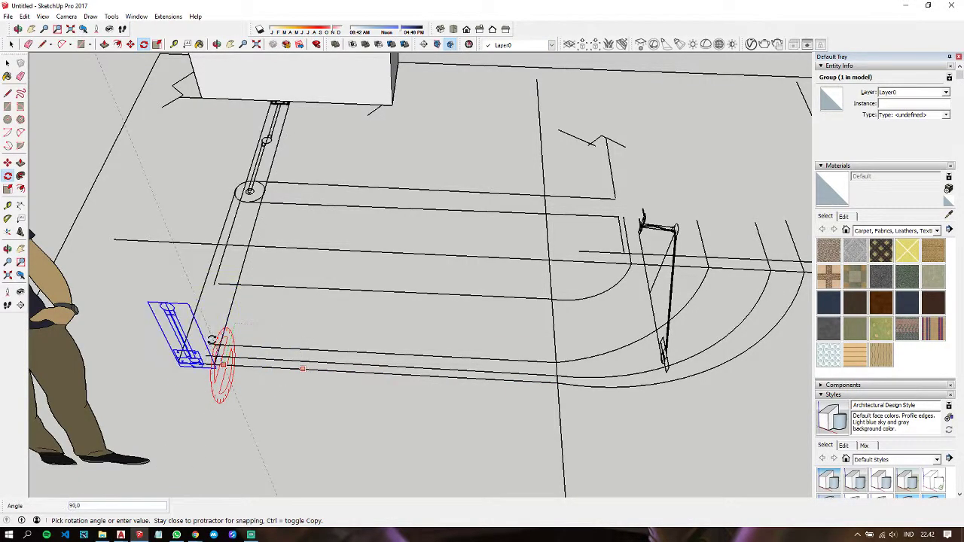
click(212, 339)
key(ctrl+z)
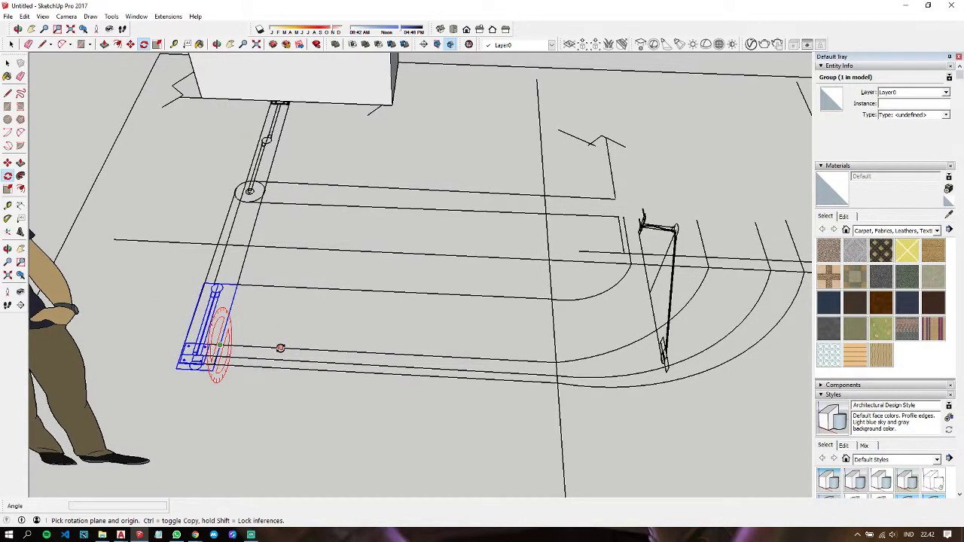
drag(280, 347, 230, 301)
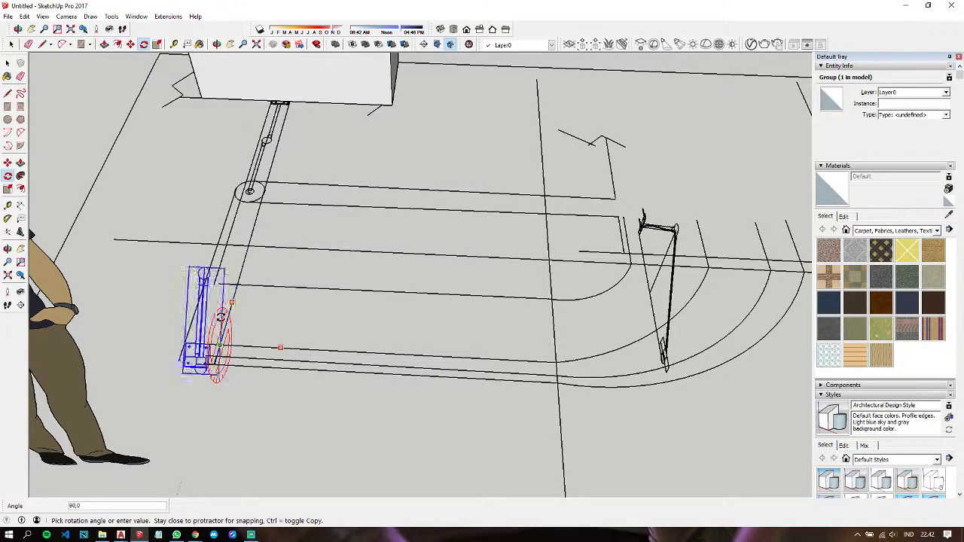
click(247, 329)
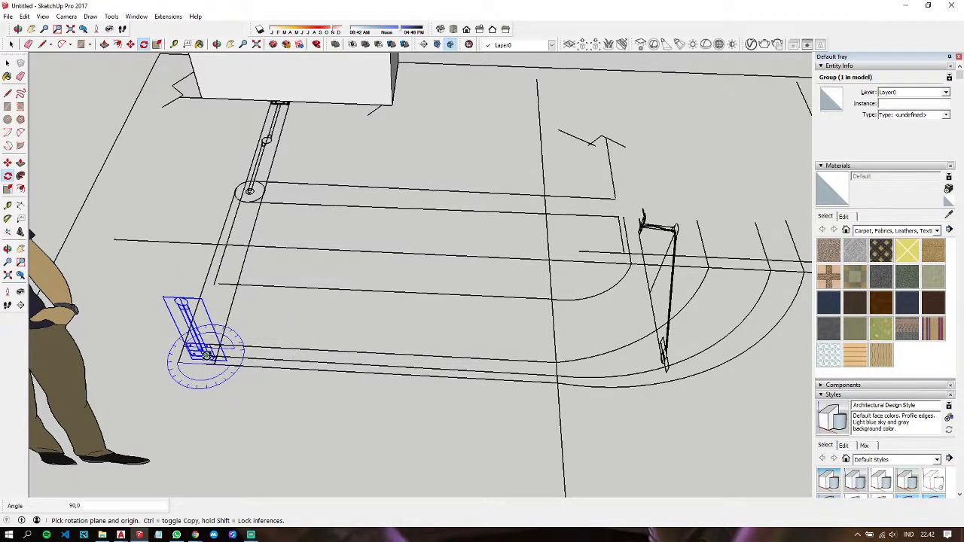
Step: Move the rail group from its base corner so it sits against the wall bracket
key(m)
scroll(203, 354, up, 2)
scroll(197, 354, up, 3)
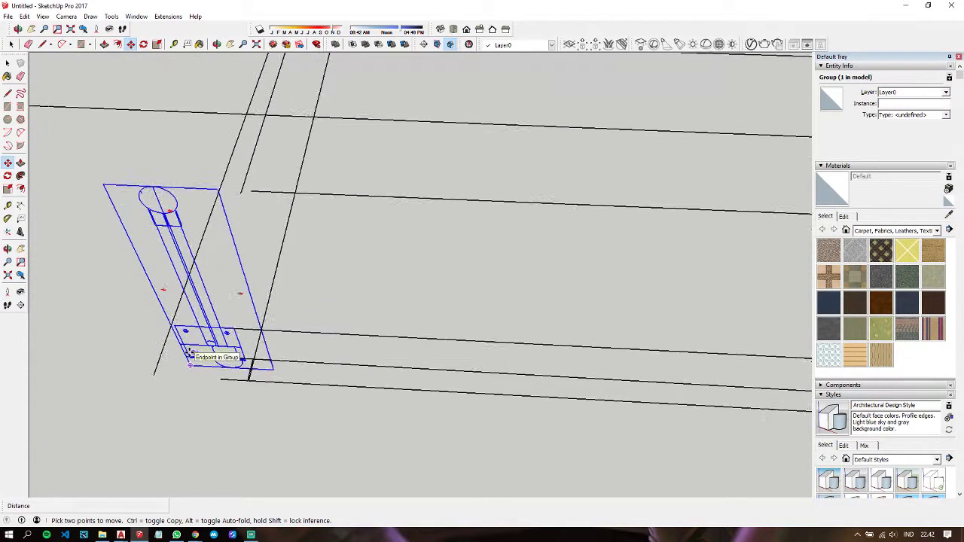
scroll(192, 354, up, 3)
scroll(190, 354, down, 3)
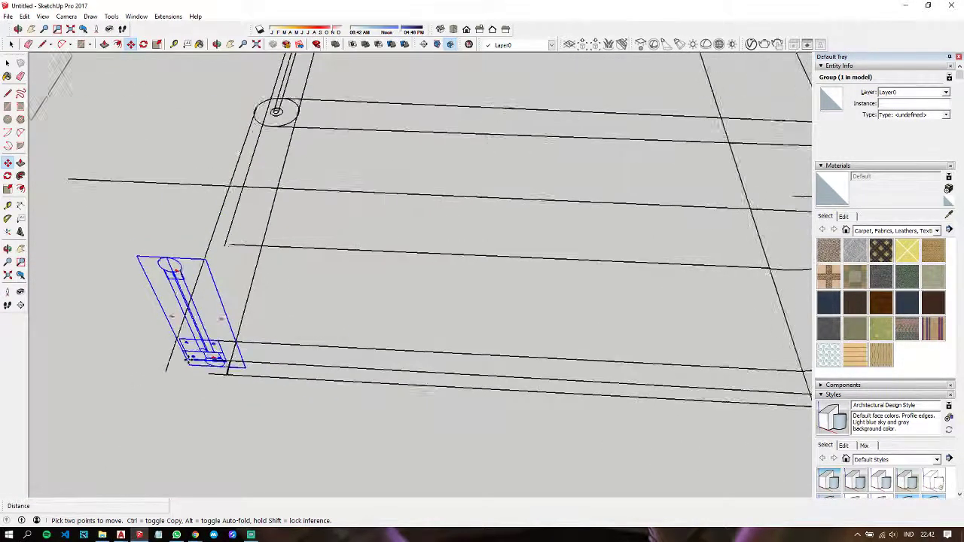
scroll(196, 332, down, 3)
scroll(226, 226, up, 3)
scroll(286, 225, up, 3)
scroll(295, 231, up, 2)
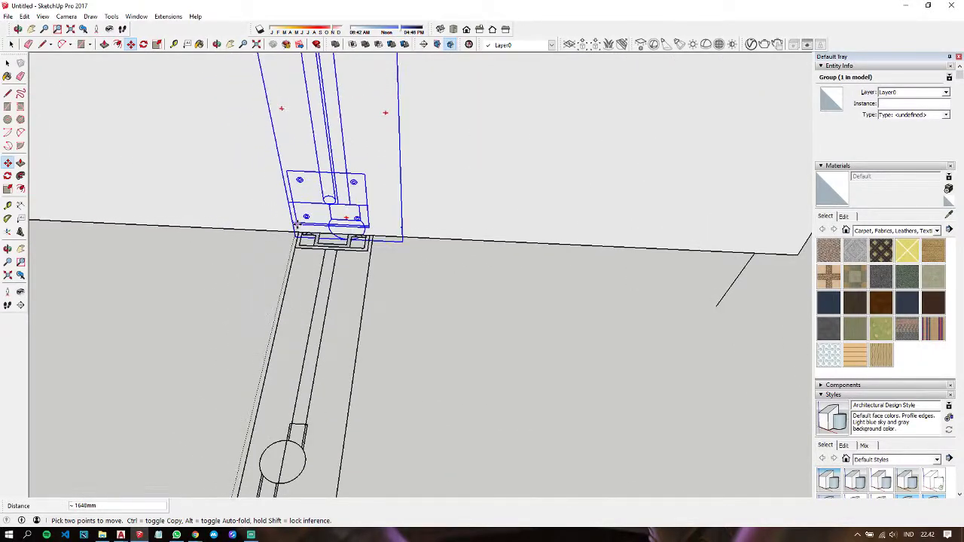
scroll(297, 235, up, 1)
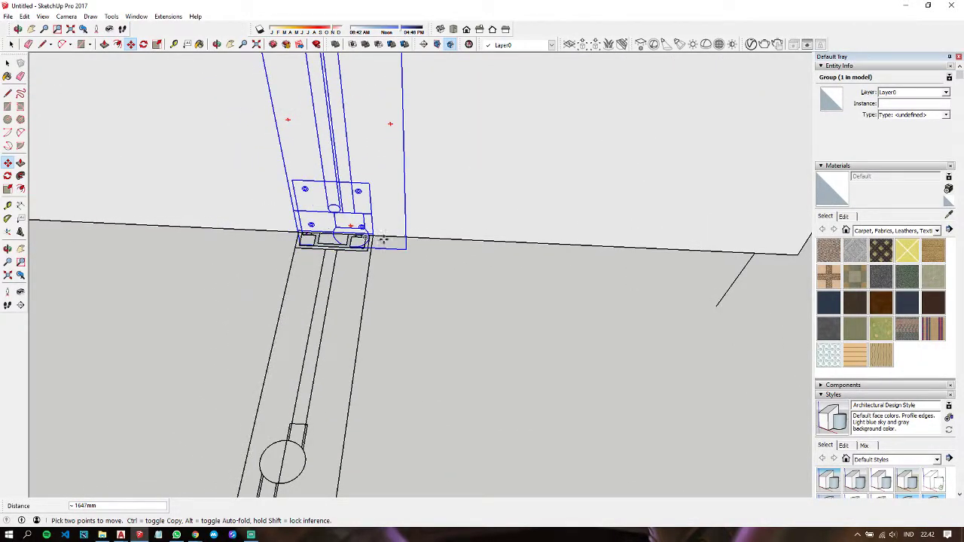
scroll(351, 240, up, 2)
scroll(351, 239, up, 2)
scroll(354, 241, up, 2)
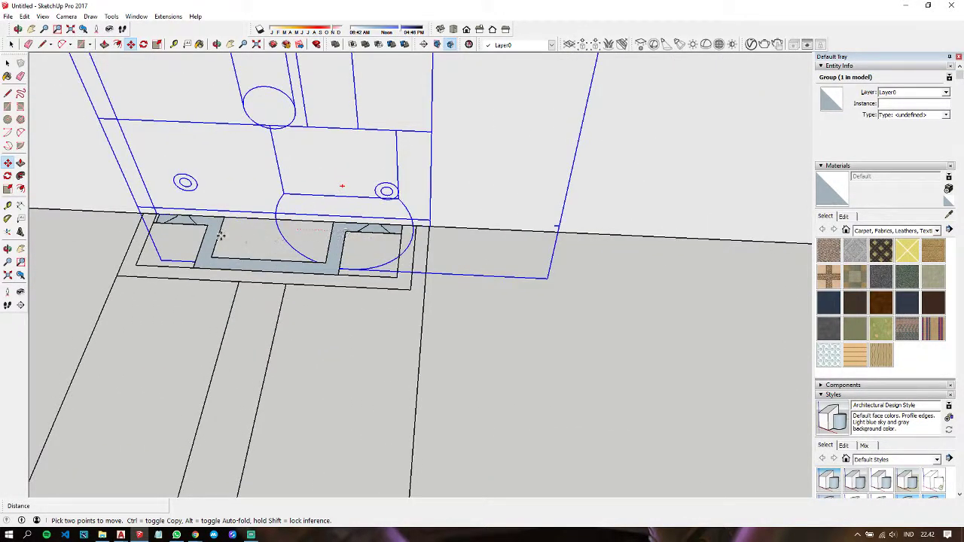
click(156, 214)
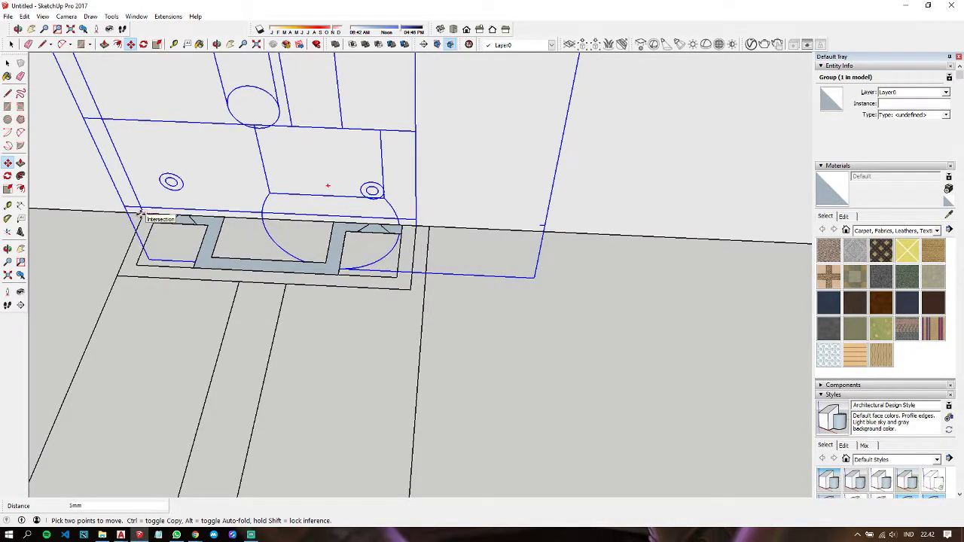
scroll(362, 228, down, 3)
scroll(390, 230, down, 3)
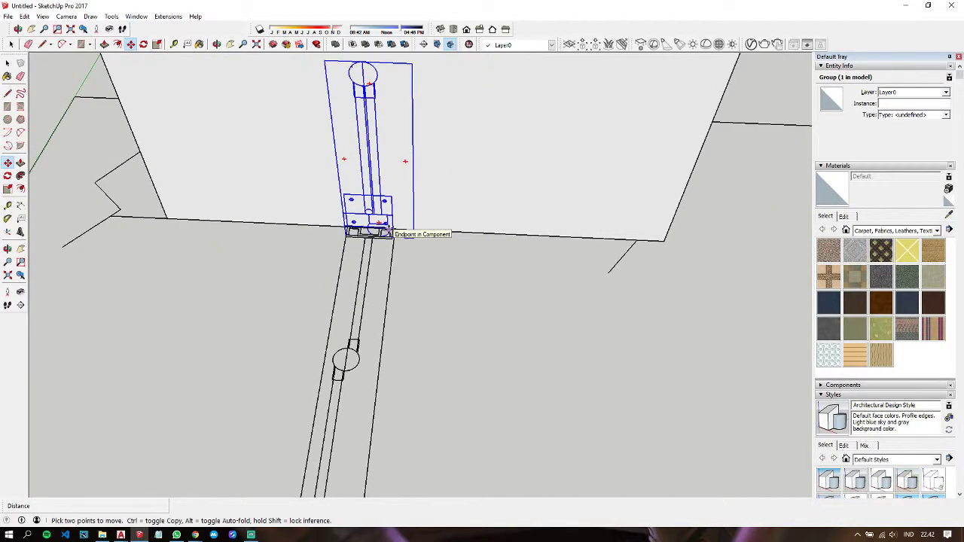
click(390, 230)
scroll(390, 230, down, 5)
Step: Pick up the lamp-arm group and carry it toward the bracket, orbiting to line it up
key(space)
scroll(447, 265, up, 3)
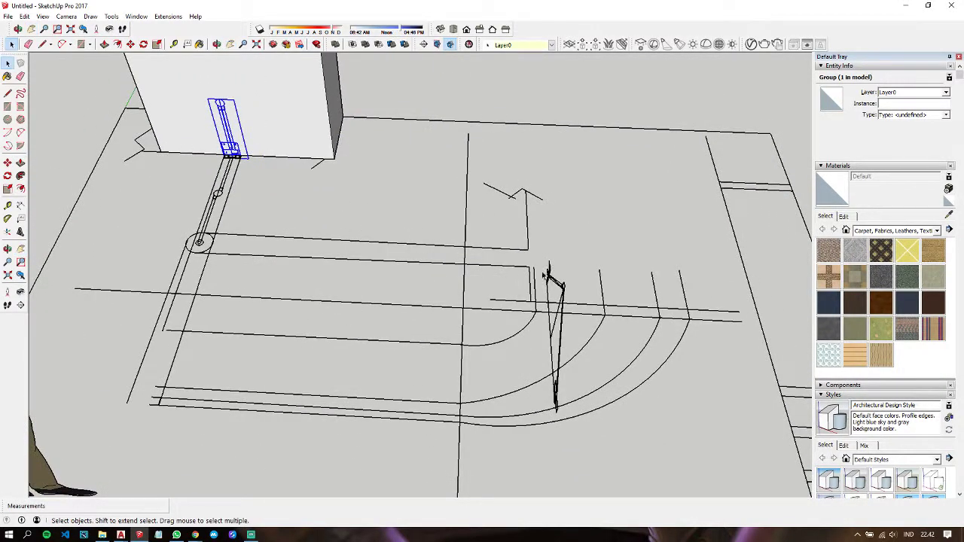
click(554, 280)
key(m)
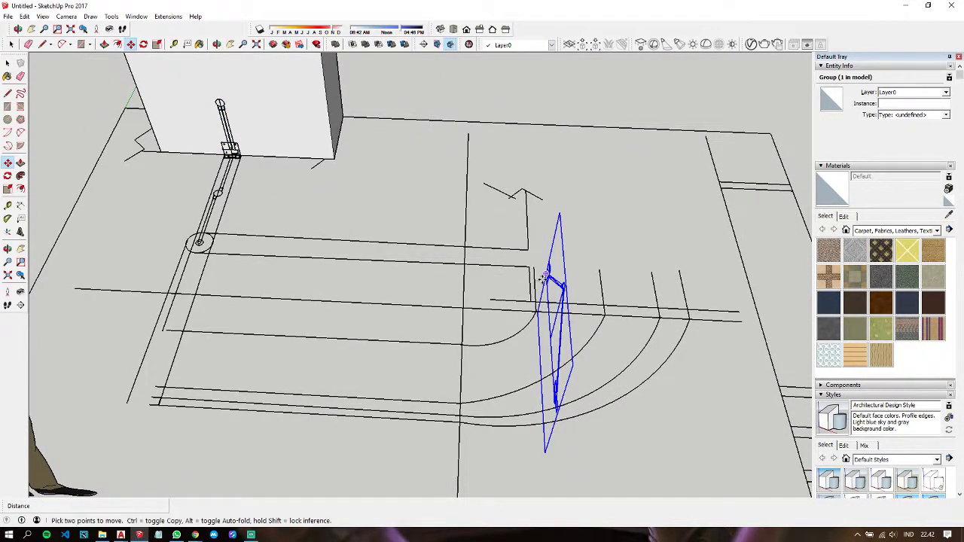
scroll(553, 278, up, 2)
scroll(550, 256, up, 2)
scroll(556, 241, up, 1)
scroll(556, 241, up, 2)
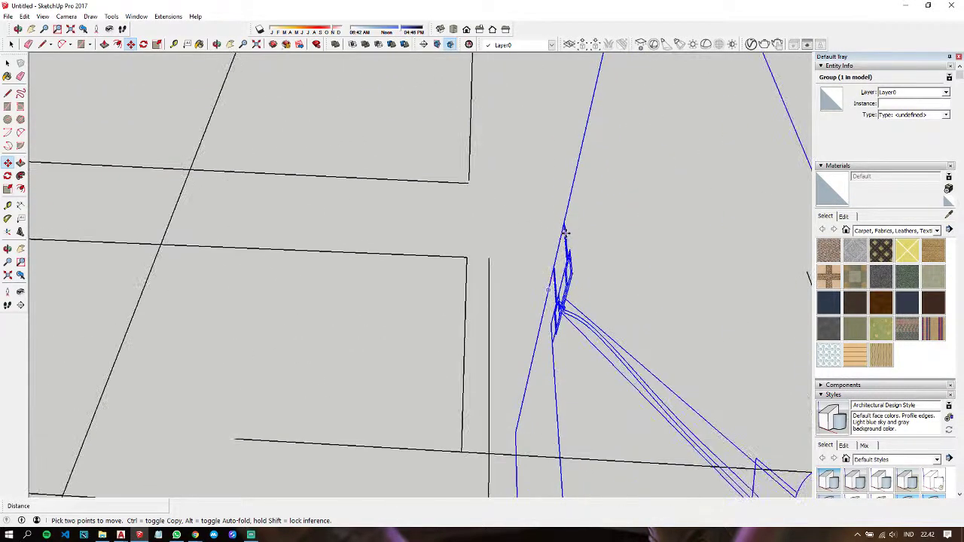
scroll(563, 240, up, 2)
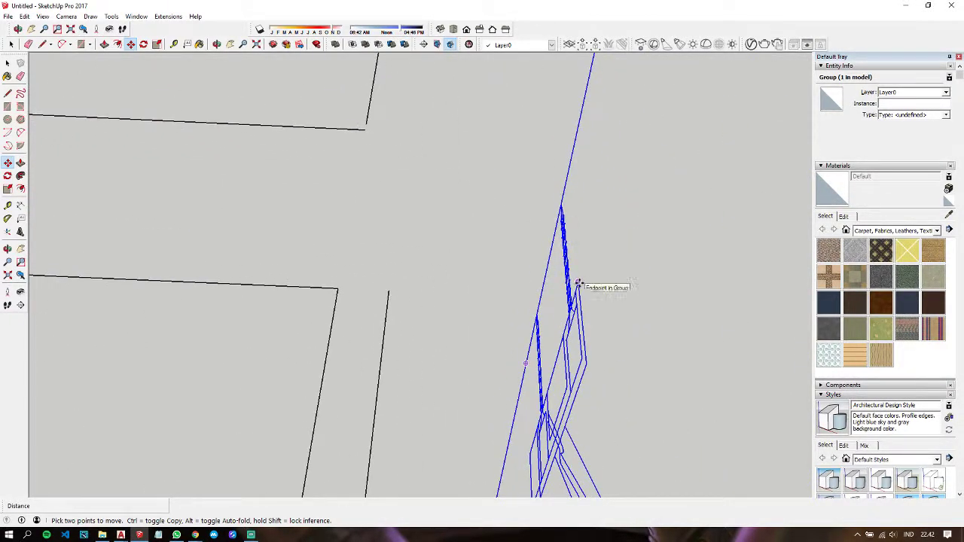
scroll(575, 280, down, 1)
scroll(576, 282, down, 2)
scroll(578, 283, down, 3)
scroll(578, 284, down, 3)
click(577, 284)
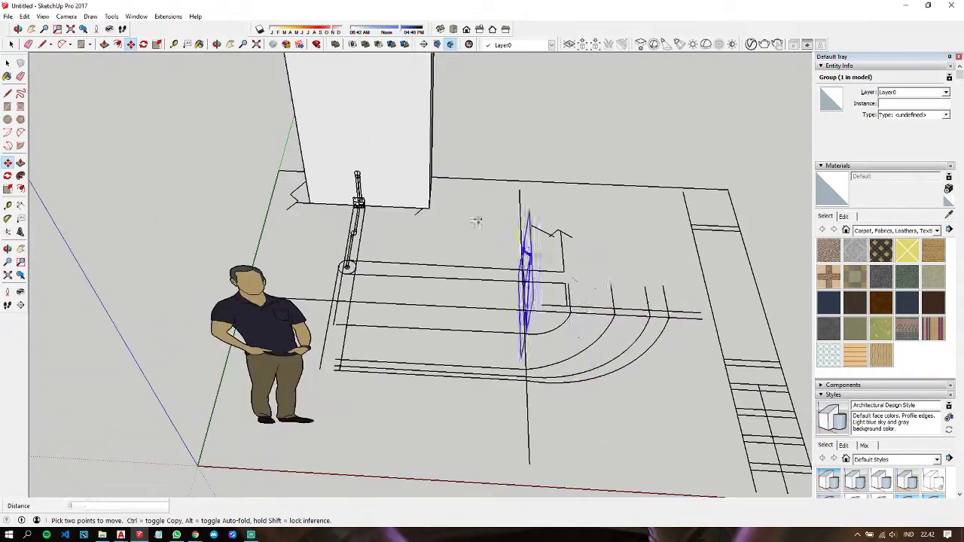
scroll(338, 204, up, 2)
scroll(331, 218, up, 2)
middle_drag(332, 219, 191, 200)
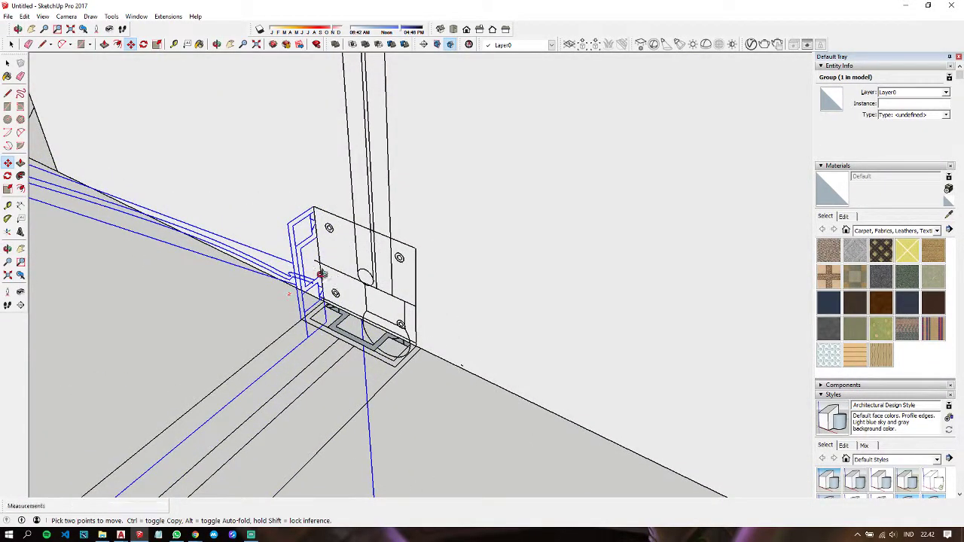
middle_drag(316, 273, 295, 217)
Step: Drop the arm group in place, then move the wall group down to a new position
key(space)
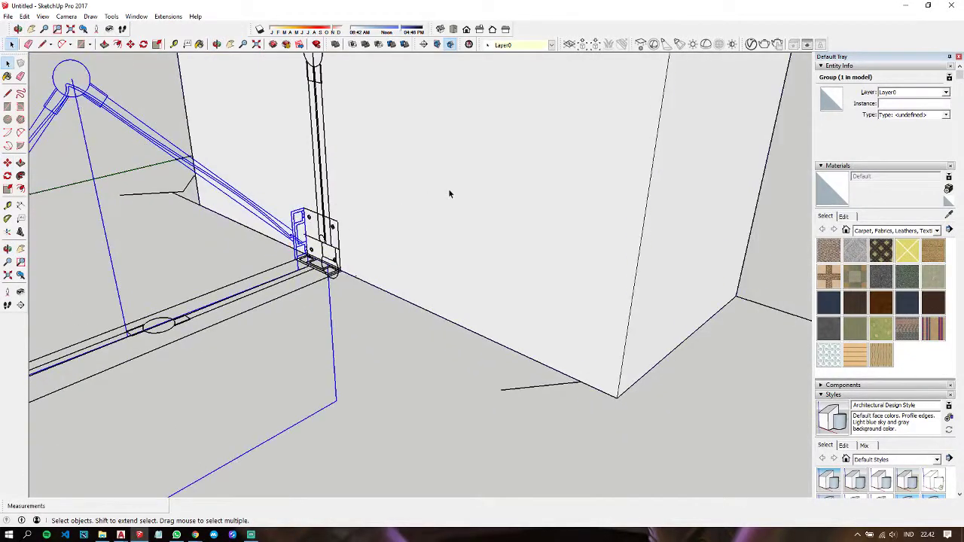
click(448, 188)
key(m)
click(458, 59)
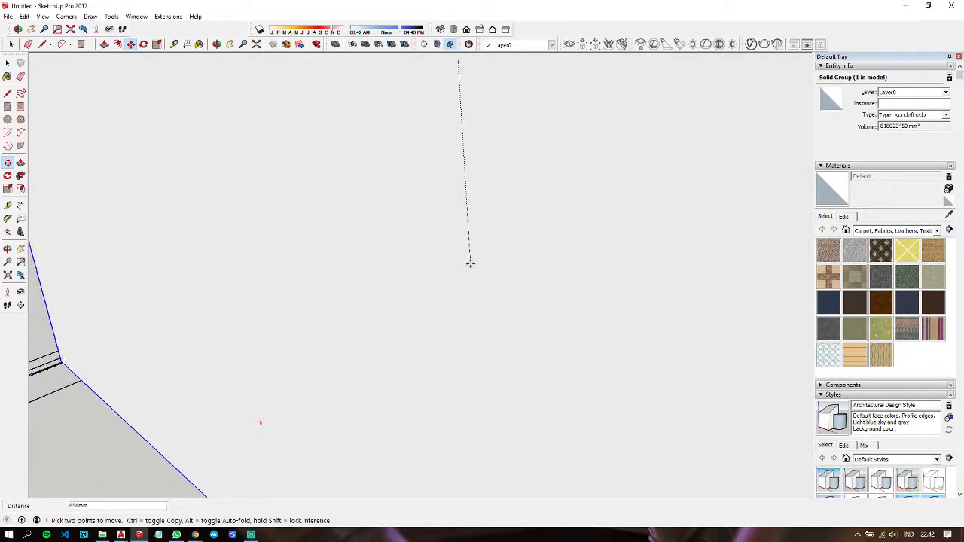
scroll(470, 263, down, 5)
click(458, 315)
Step: Select the grey strip face of the bracket's tray with its edges and erase it
key(space)
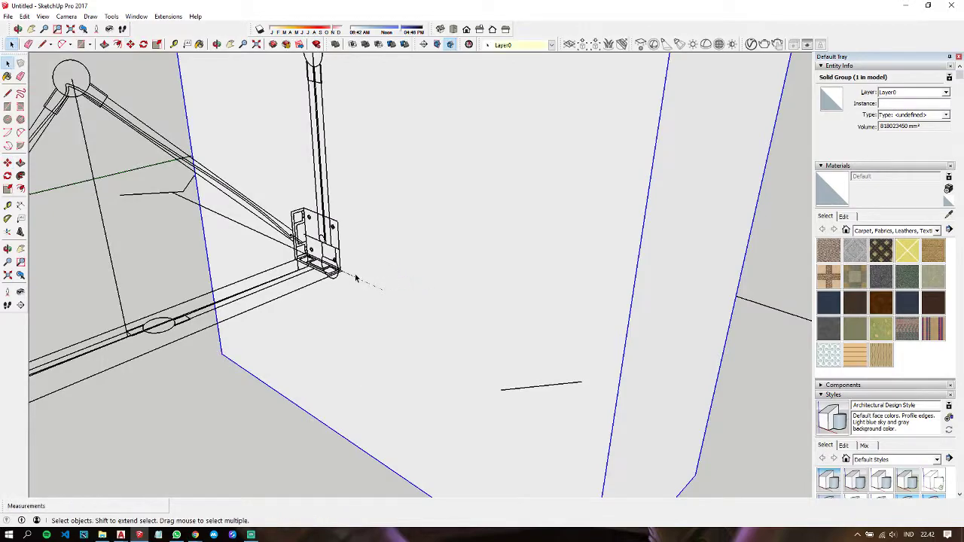
scroll(354, 275, up, 3)
scroll(360, 256, up, 3)
scroll(360, 256, up, 2)
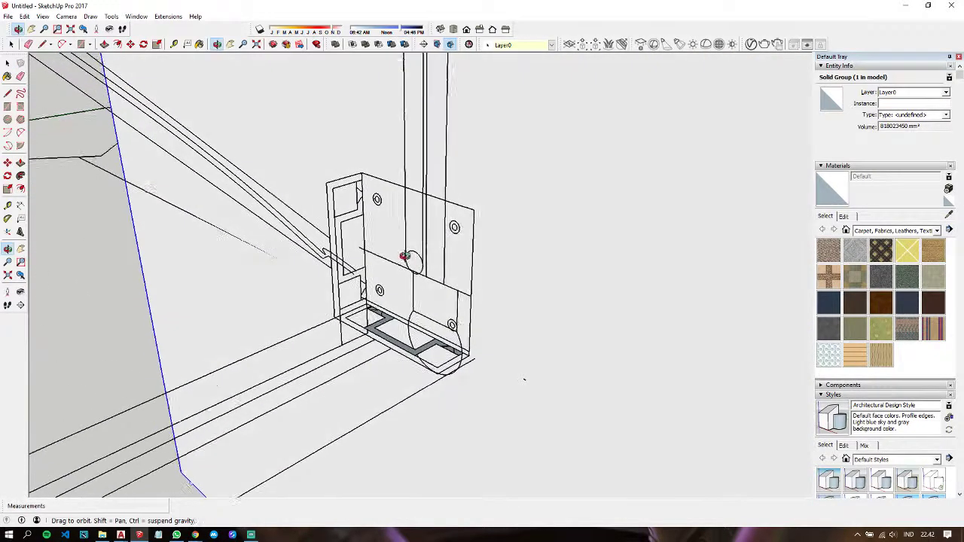
mouse_move(405, 259)
middle_down()
mouse_move(300, 213)
mouse_move(430, 232)
middle_up()
scroll(430, 232, up, 2)
scroll(391, 315, up, 2)
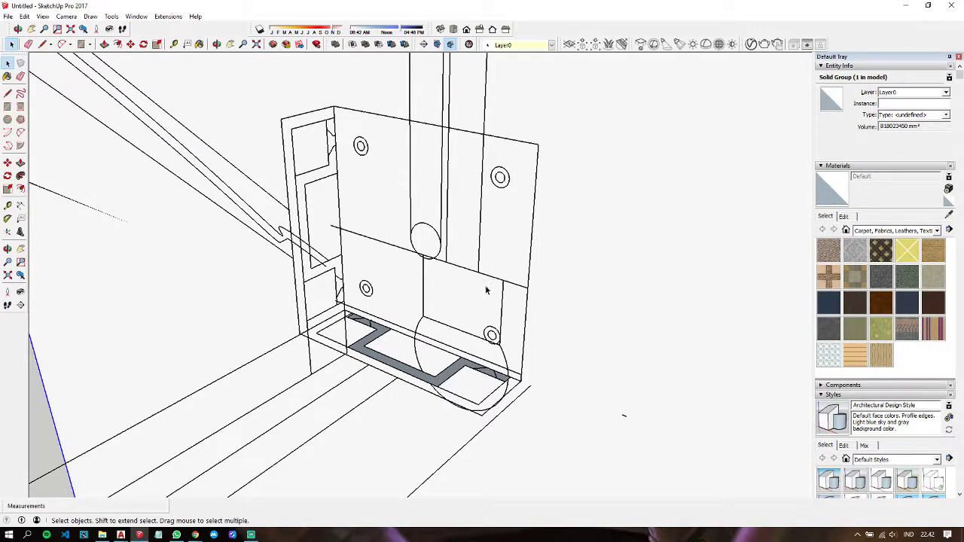
click(368, 343)
click(362, 347)
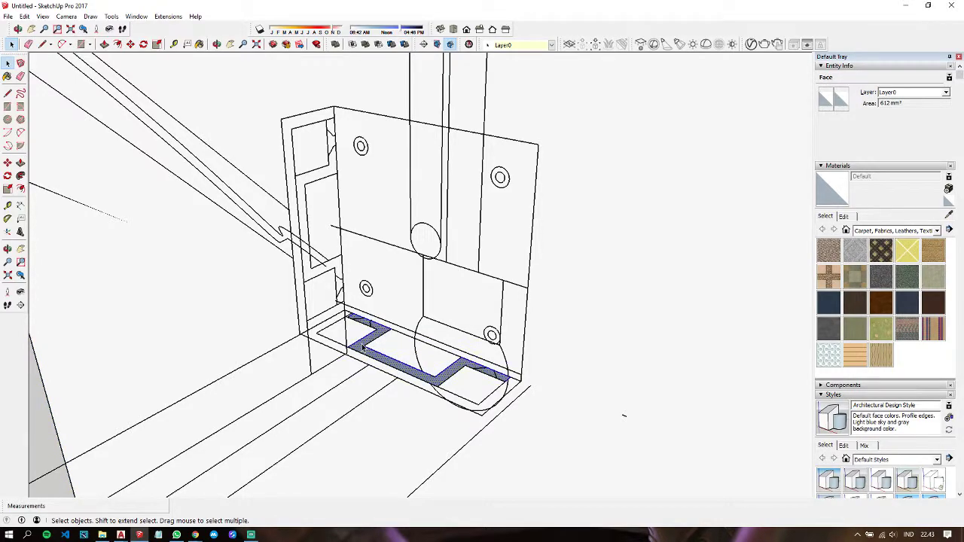
double_click(362, 347)
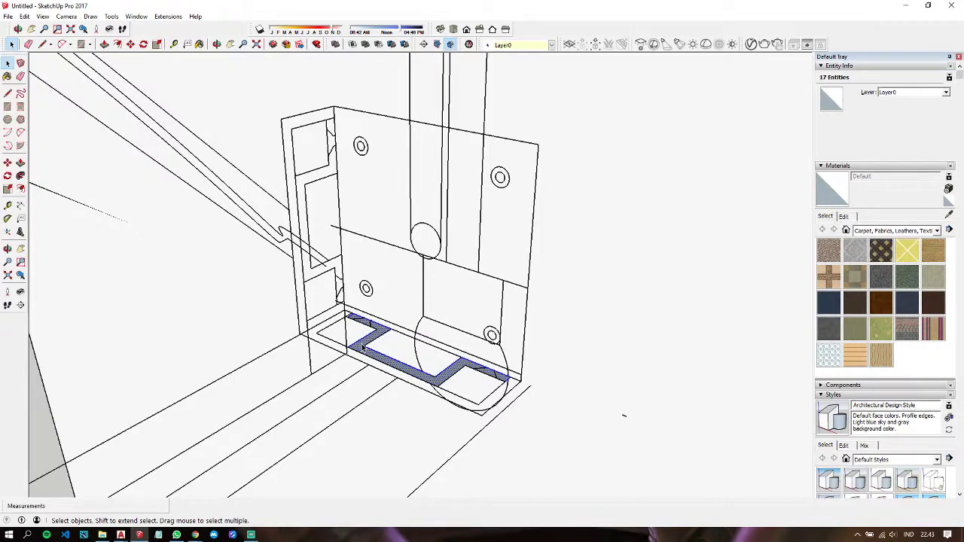
key(ctrl+t)
Step: Draw a rectangle across the back plate and delete a stray edge
key(r)
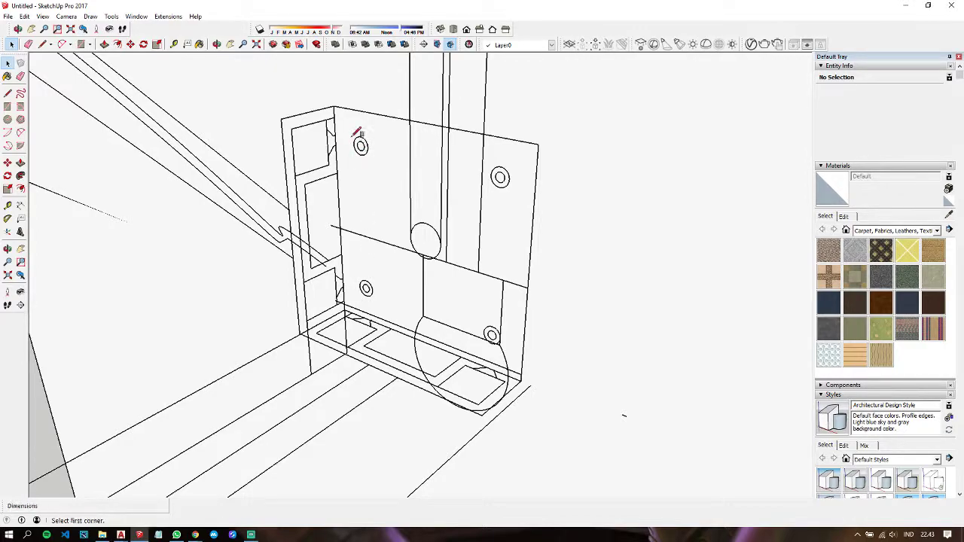
click(333, 105)
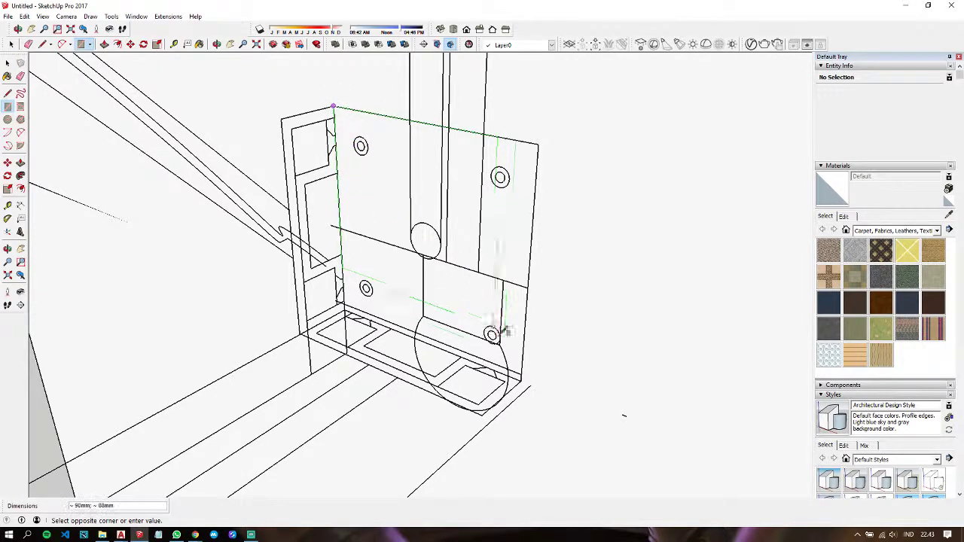
click(525, 370)
mouse_move(555, 319)
middle_down()
mouse_move(475, 292)
mouse_move(497, 322)
middle_up()
key(space)
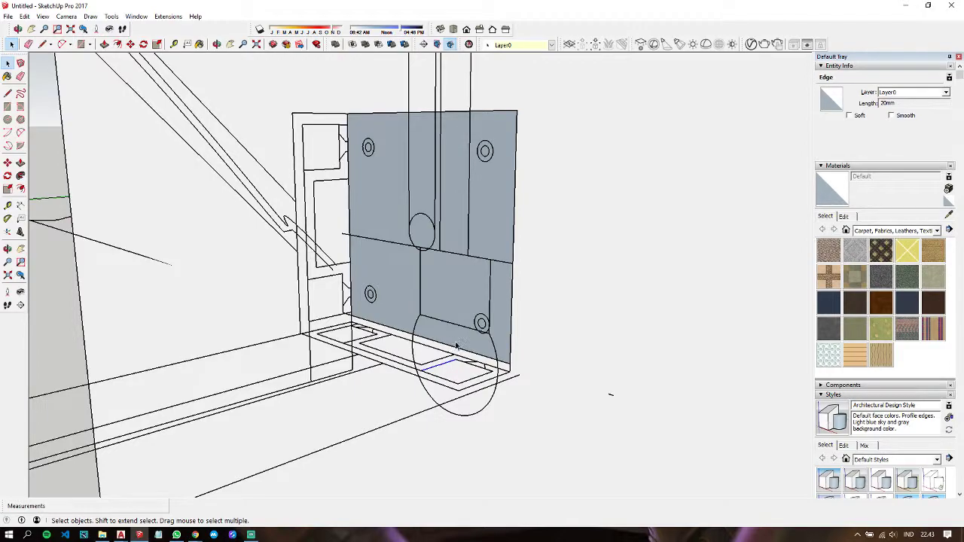
key(Delete)
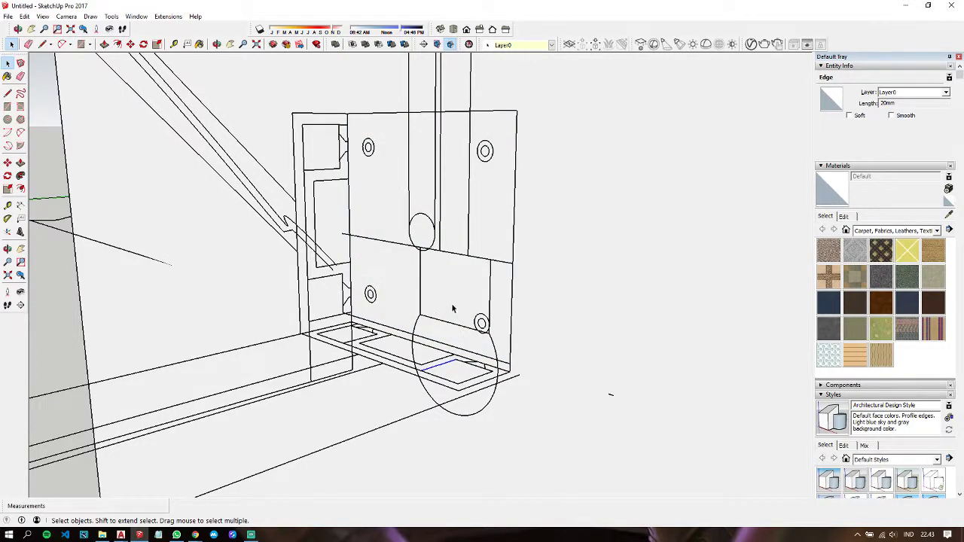
Step: Draw a rectangle over the bottom tray, then undo the unwanted face
key(r)
click(349, 112)
click(510, 372)
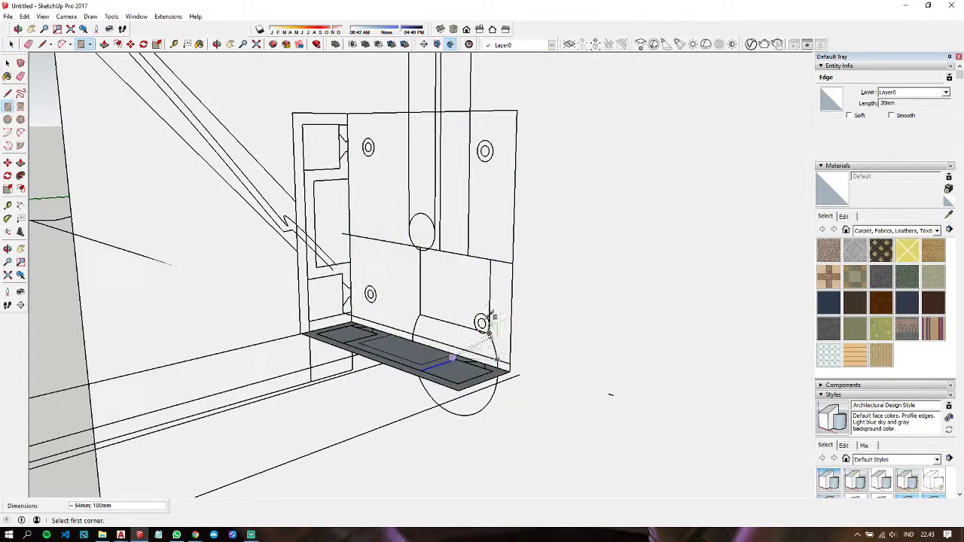
key(space)
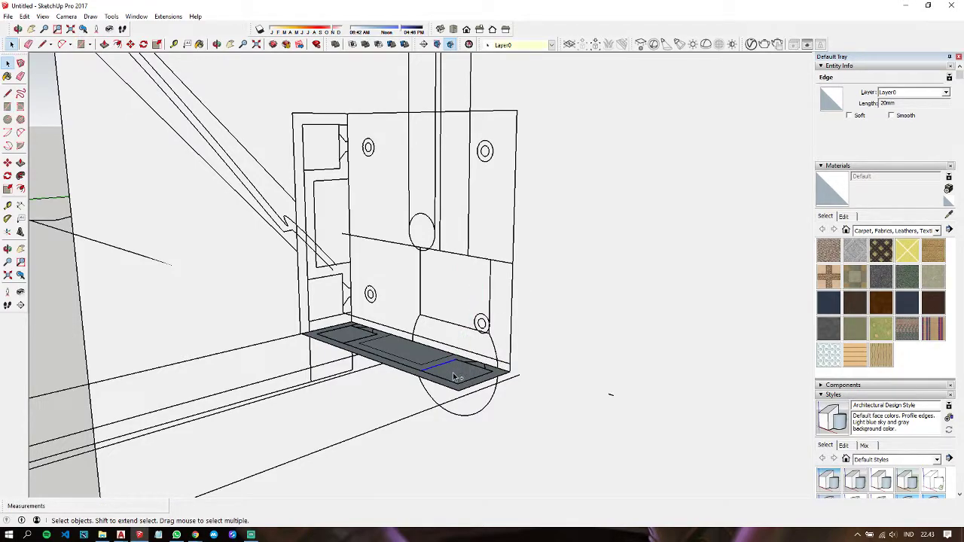
key(ctrl+z)
Step: Select all the bracket geometry and make it a group
key(ctrl+a)
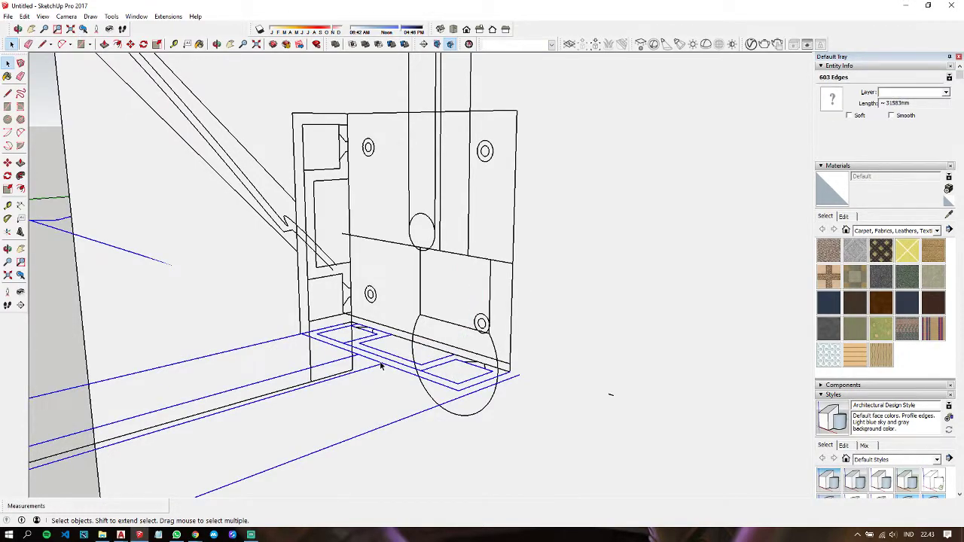
right_click(380, 365)
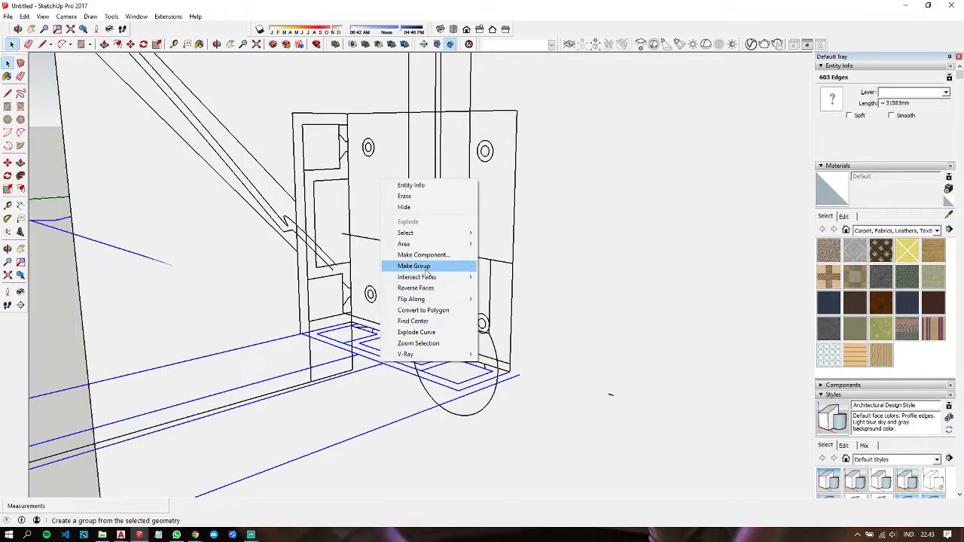
click(422, 265)
Step: Fill the back plate with a rectangle from its top-left to bottom-right corner
key(r)
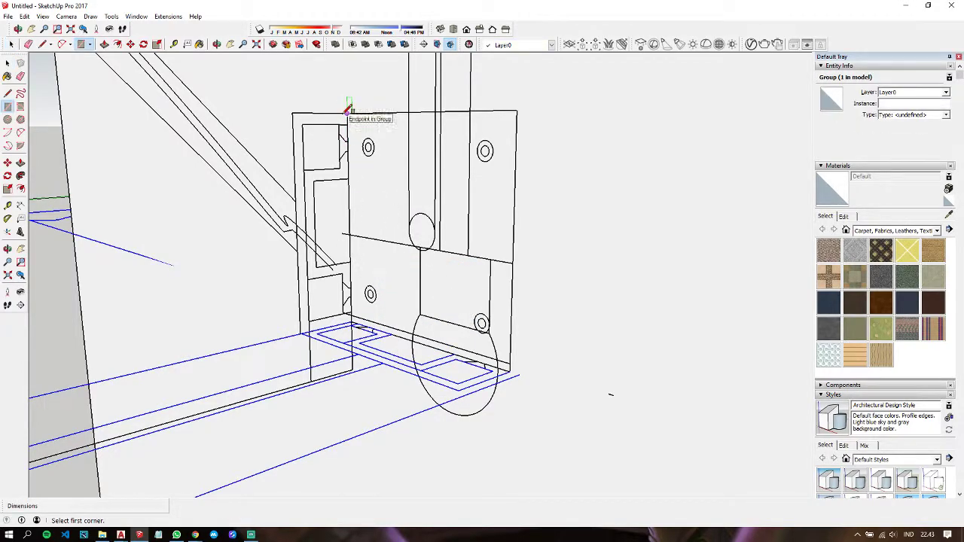
click(347, 113)
click(512, 367)
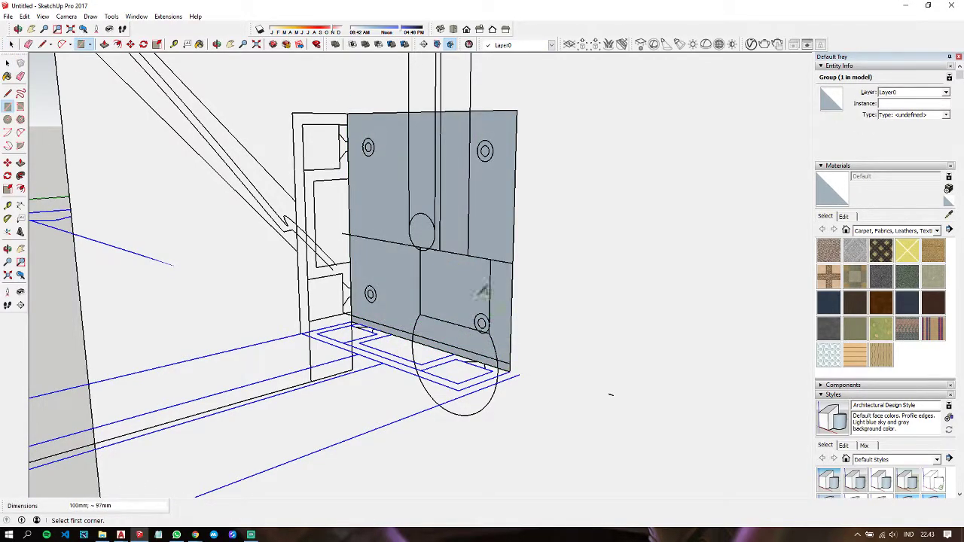
key(space)
key(o)
key(space)
key(o)
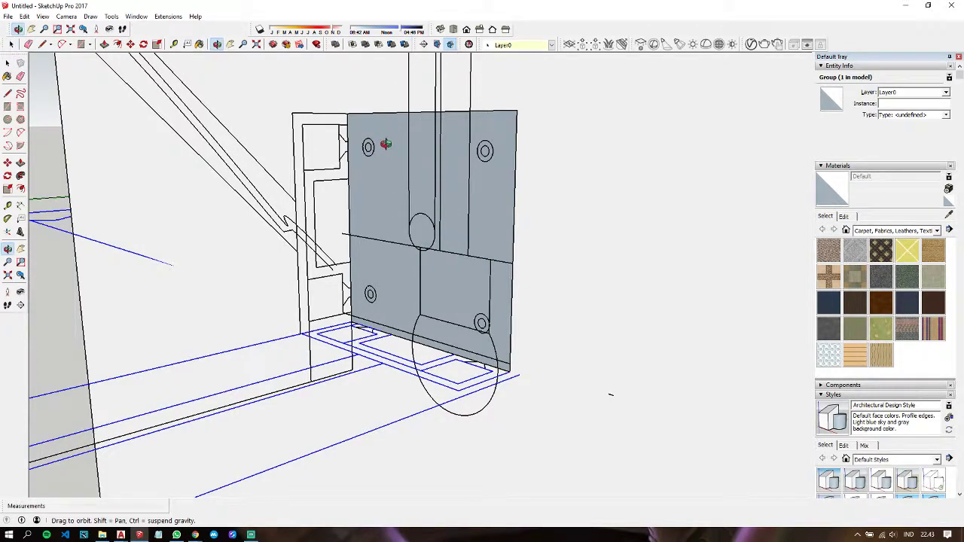
mouse_move(385, 144)
mouse_down()
mouse_move(366, 146)
mouse_move(412, 151)
mouse_up()
key(space)
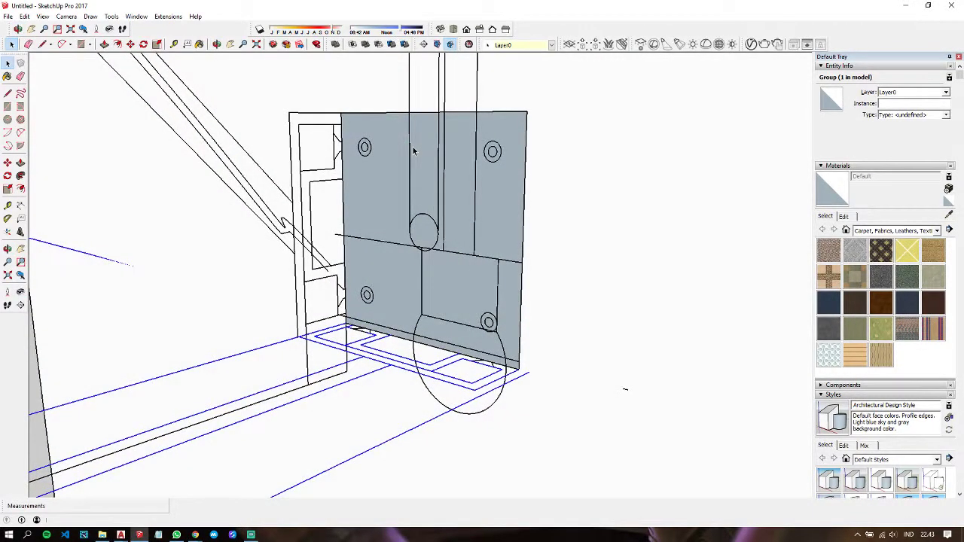
key(f)
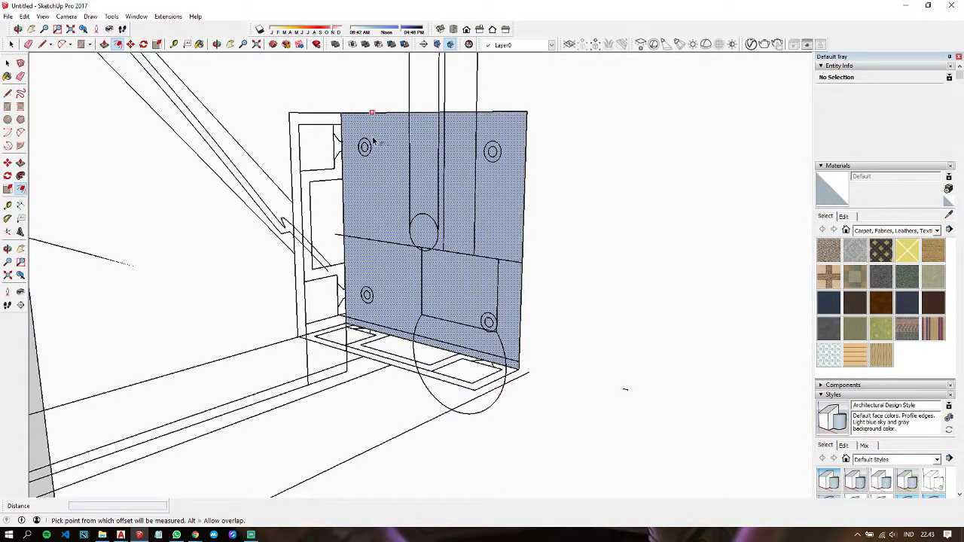
Step: Offset an inner rectangle inside the back plate face
click(357, 119)
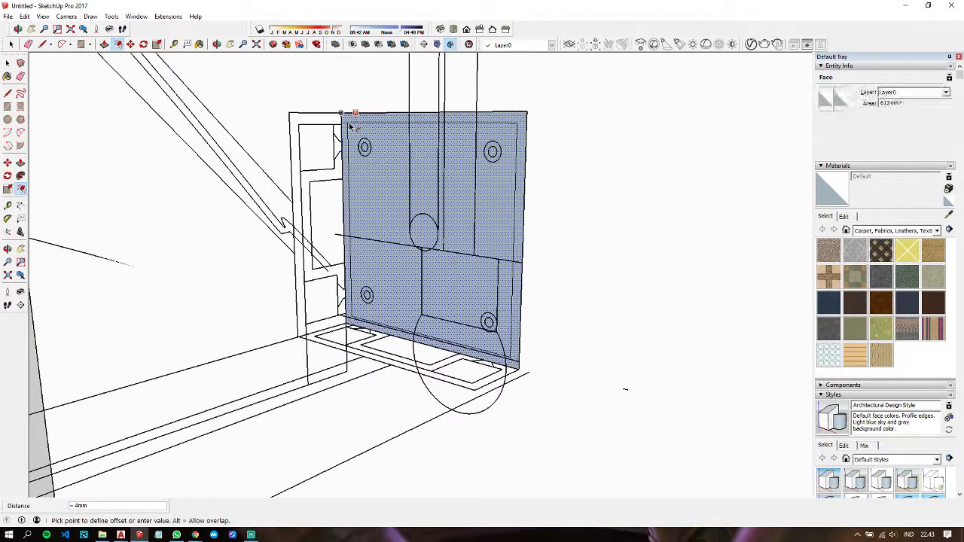
click(354, 125)
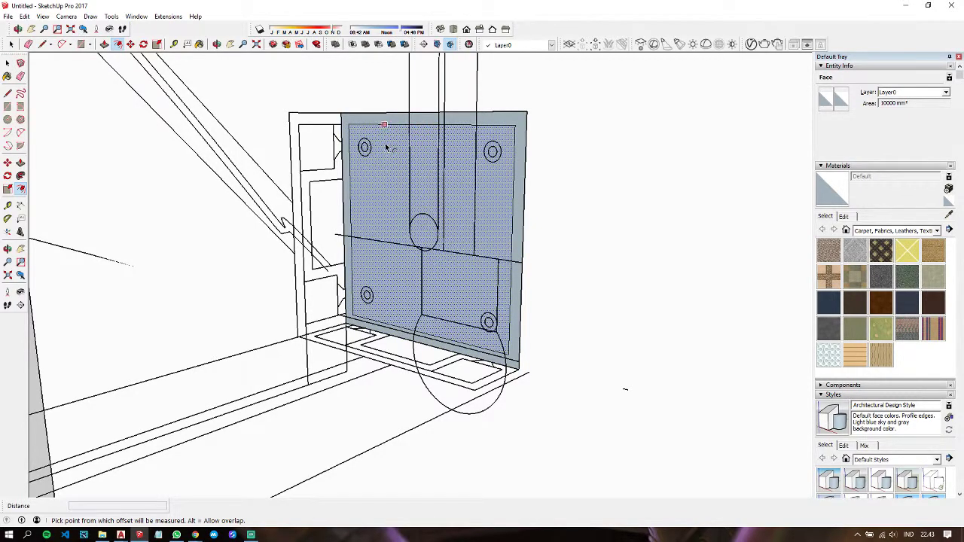
click(385, 144)
click(336, 171)
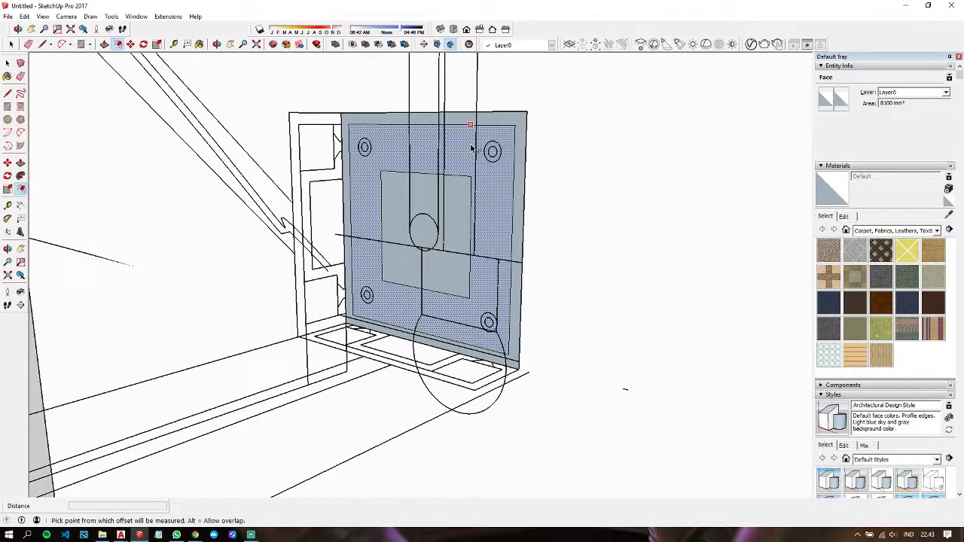
key(space)
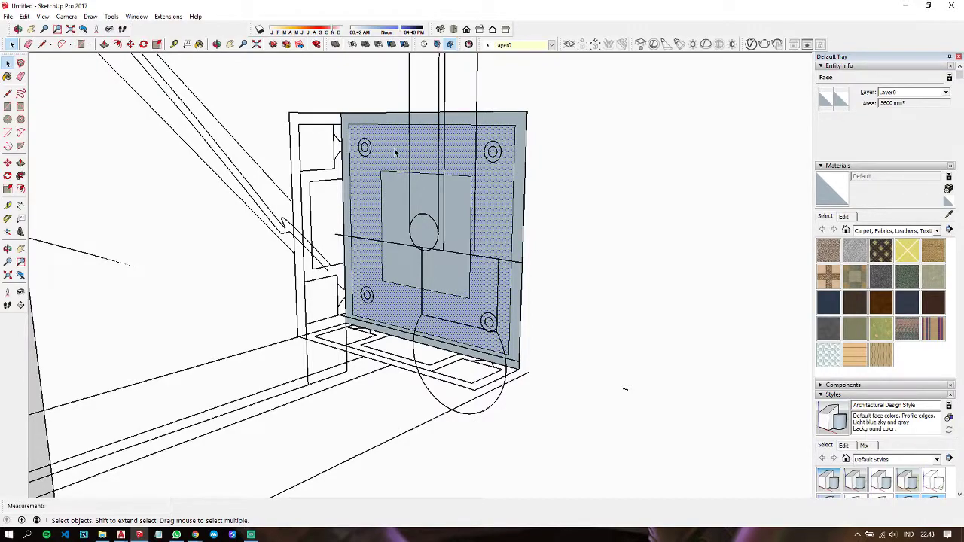
Step: Push the plate's outer frame face in by 5 mm
key(p)
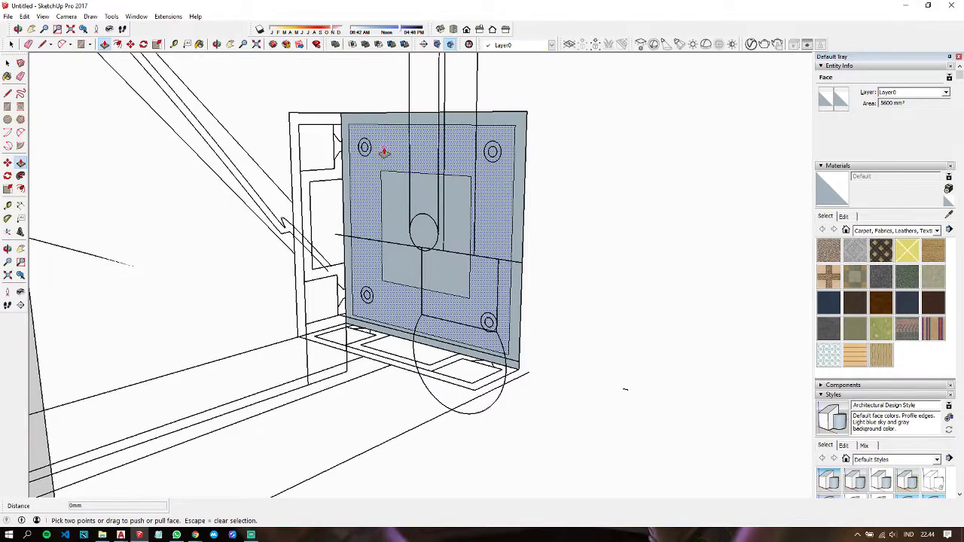
click(379, 159)
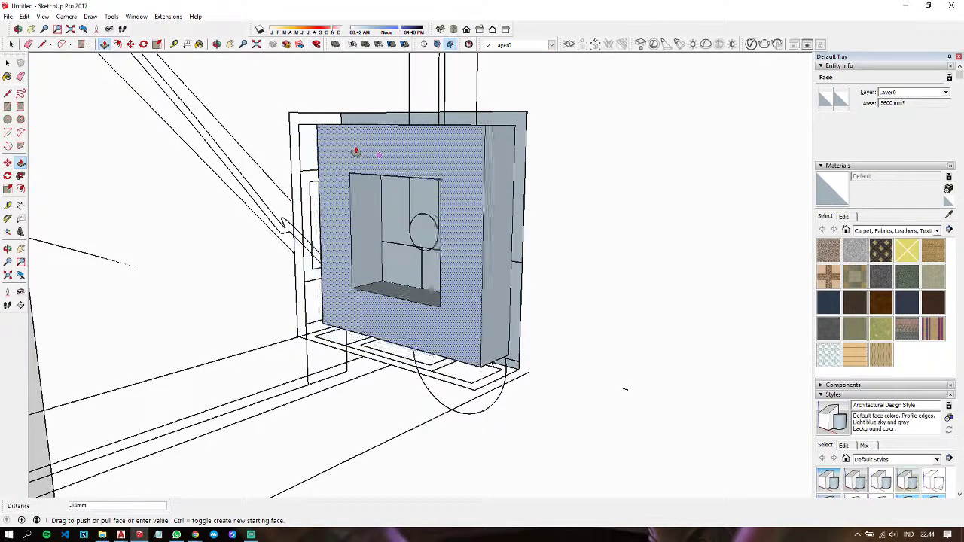
middle_drag(338, 142, 377, 170)
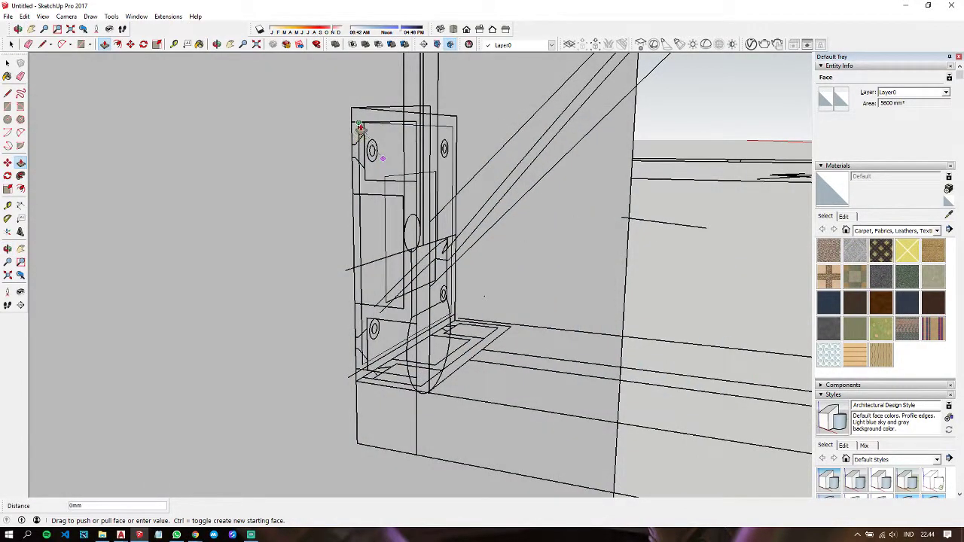
click(372, 128)
middle_drag(372, 128, 377, 143)
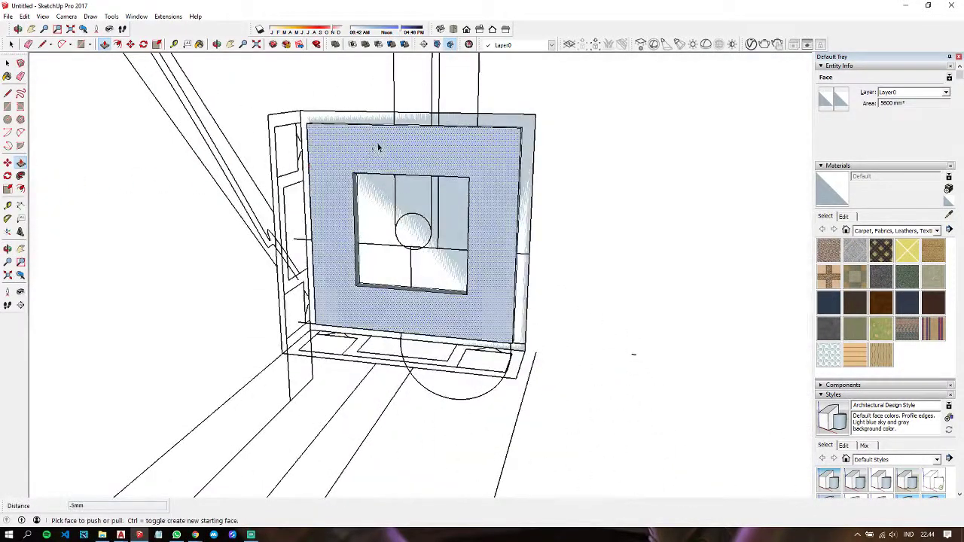
Step: Reverse the faces of the whole selected panel so they face outward
key(space)
triple_click(377, 143)
right_click(377, 143)
mouse_move(414, 241)
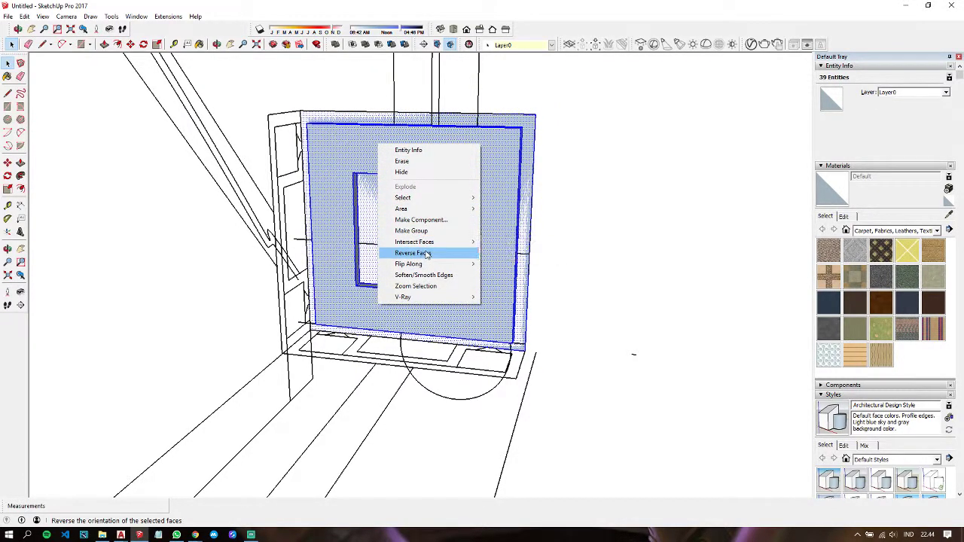
click(414, 252)
middle_drag(473, 211, 297, 180)
scroll(592, 169, up, 3)
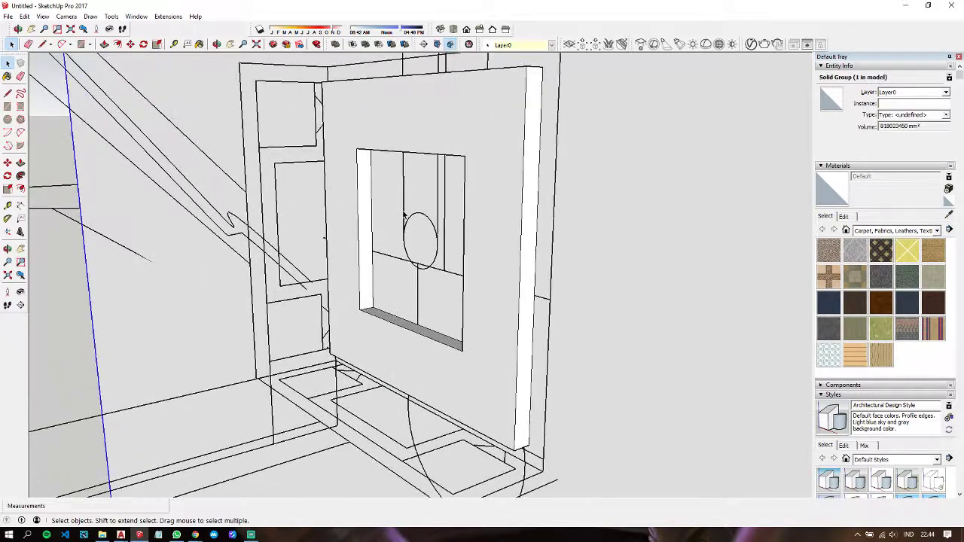
middle_drag(527, 195, 501, 228)
scroll(459, 203, up, 1)
scroll(459, 203, down, 1)
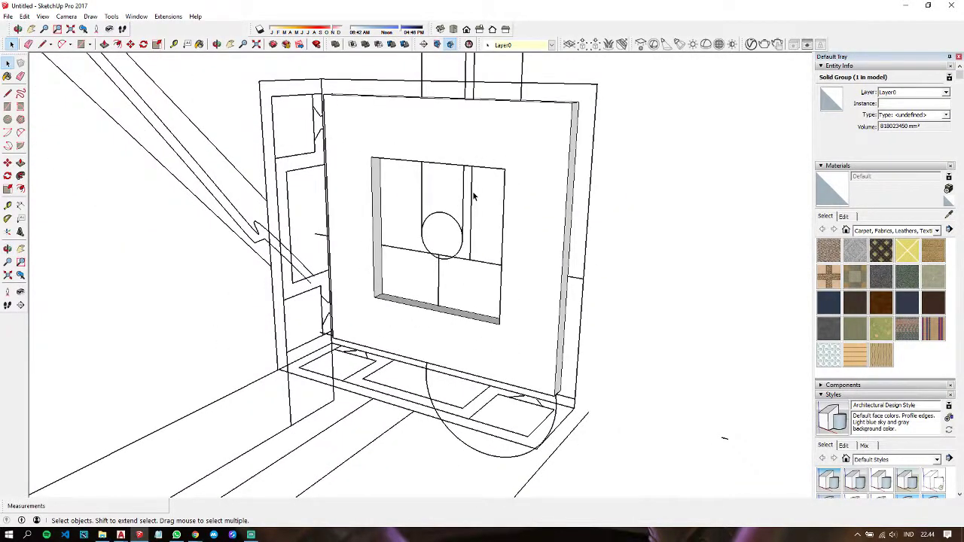
Step: Inside the panel group, pull the square window face out 25 mm into a box
click(475, 197)
double_click(483, 193)
key(p)
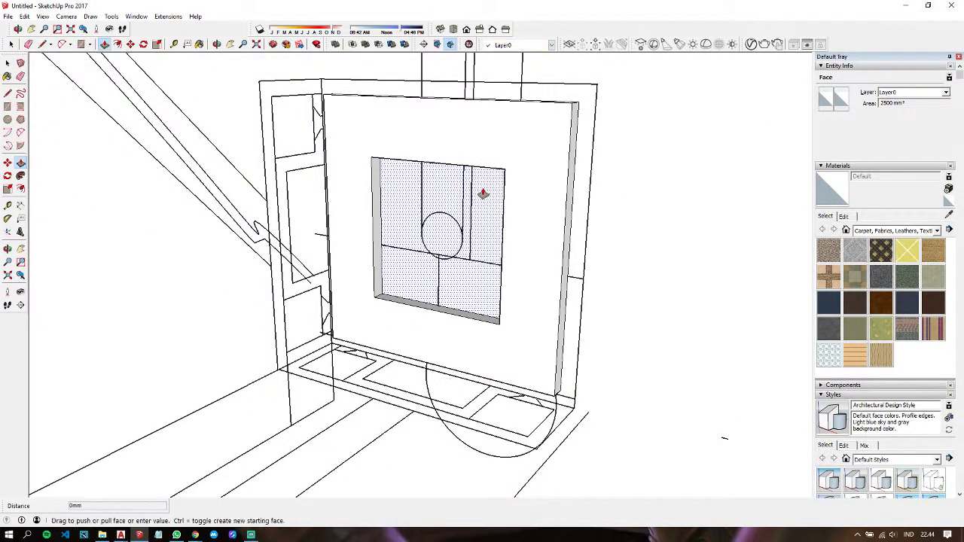
click(483, 193)
click(278, 164)
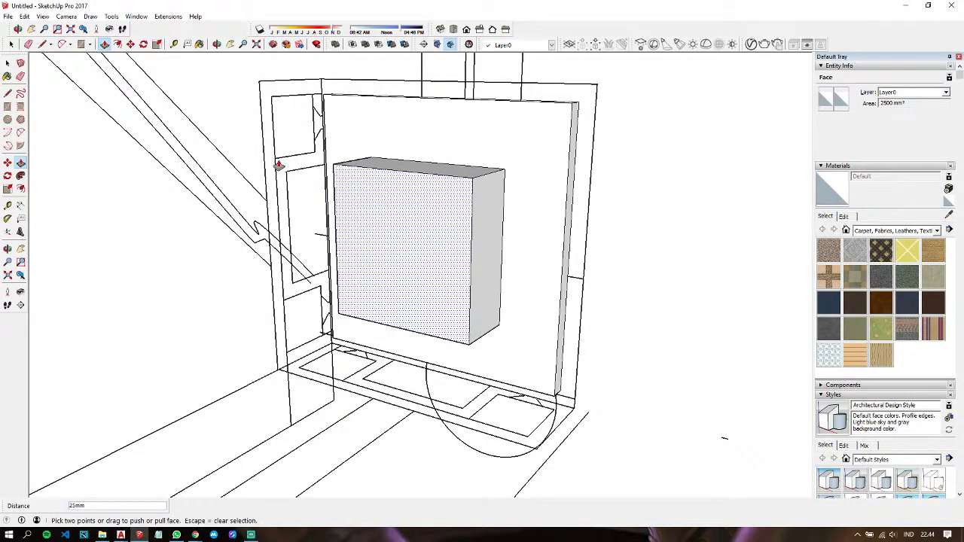
mouse_move(492, 220)
middle_down()
mouse_move(307, 147)
mouse_move(423, 205)
mouse_move(187, 187)
mouse_move(216, 192)
mouse_move(153, 214)
middle_up()
scroll(423, 205, up, 2)
scroll(424, 204, up, 2)
scroll(423, 203, up, 3)
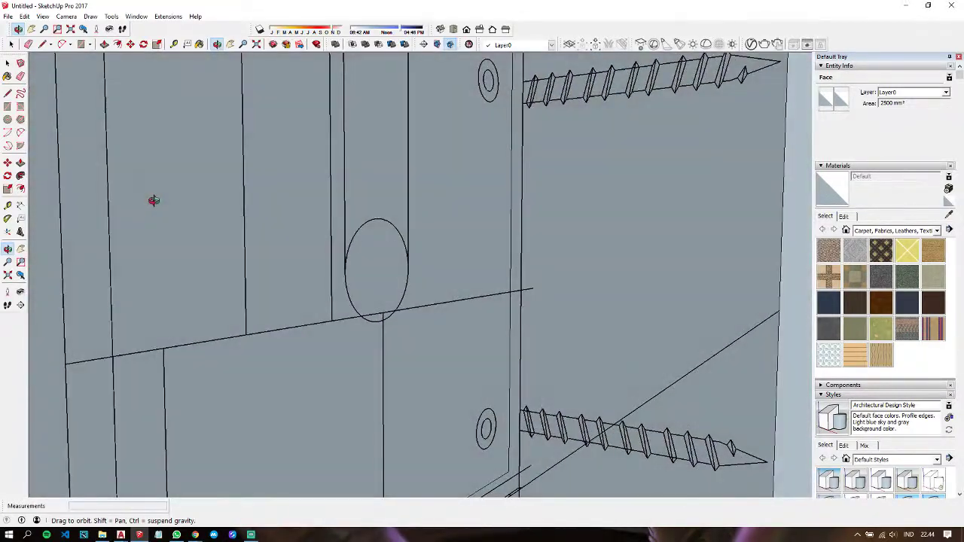
Step: Hide the solid group that blocks the view of the box
key(space)
right_click(692, 200)
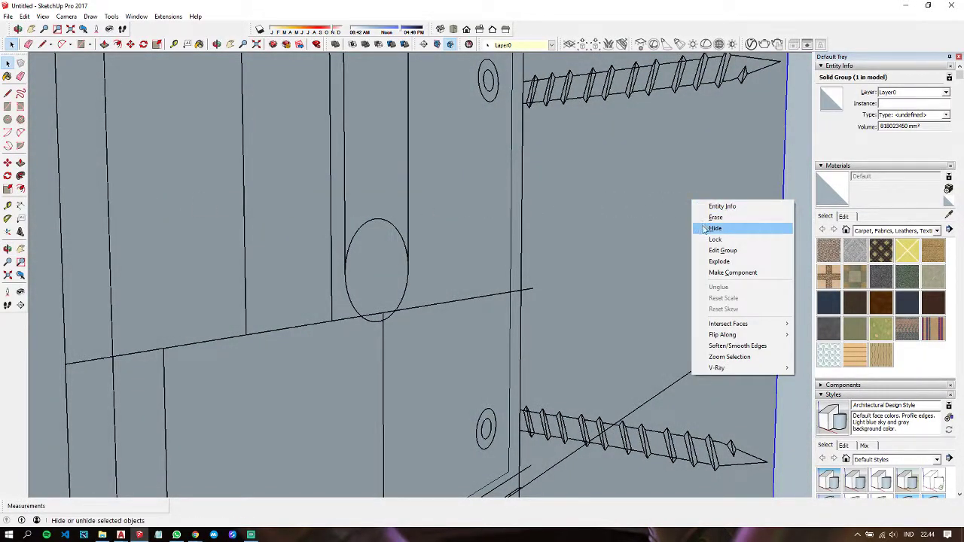
click(704, 228)
scroll(479, 226, down, 5)
mouse_move(479, 226)
middle_down()
mouse_move(268, 221)
mouse_move(387, 203)
mouse_move(357, 243)
mouse_move(432, 213)
mouse_move(384, 234)
mouse_move(630, 273)
middle_up()
Step: Offset the box's front face outline inward by 5 mm
click(372, 198)
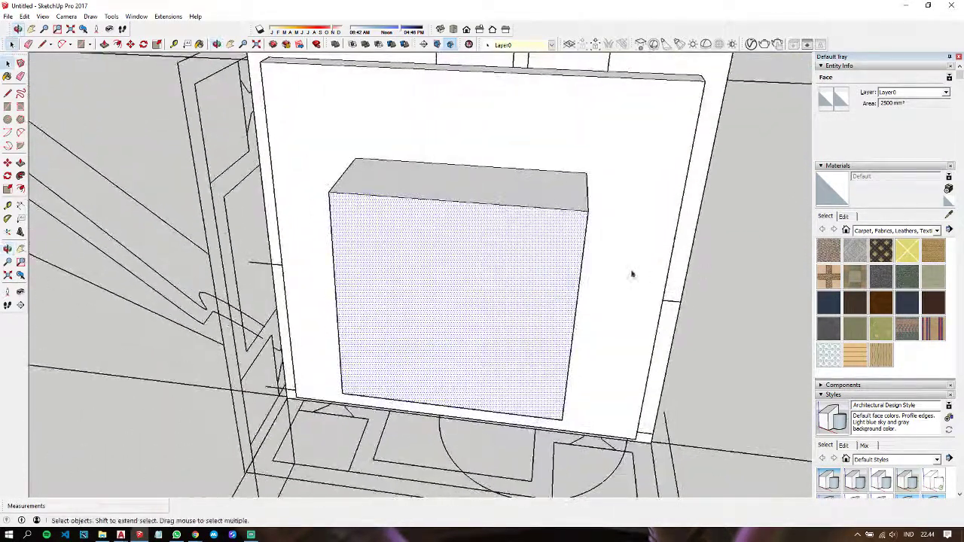
key(t)
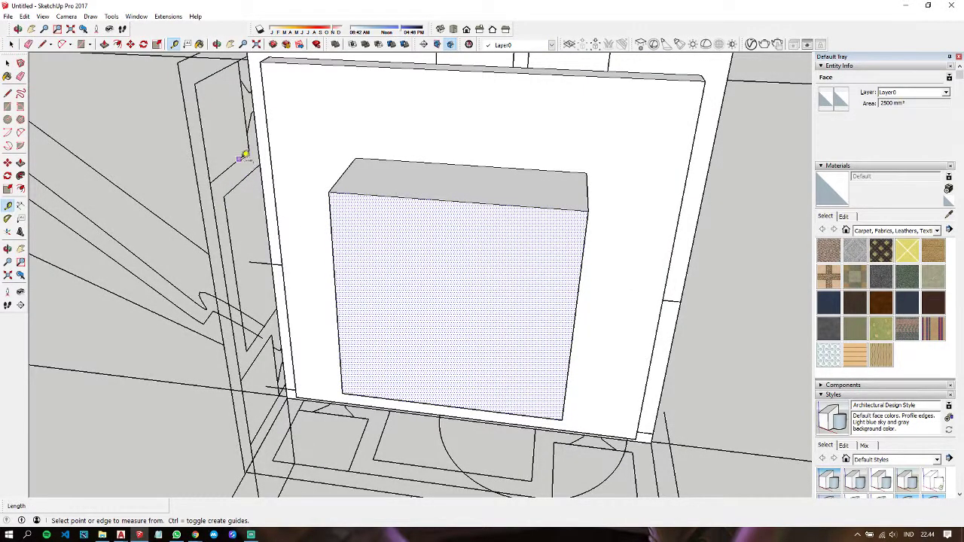
key(space)
mouse_move(415, 176)
middle_down()
mouse_move(535, 177)
mouse_move(211, 140)
mouse_move(344, 187)
middle_up()
key(f)
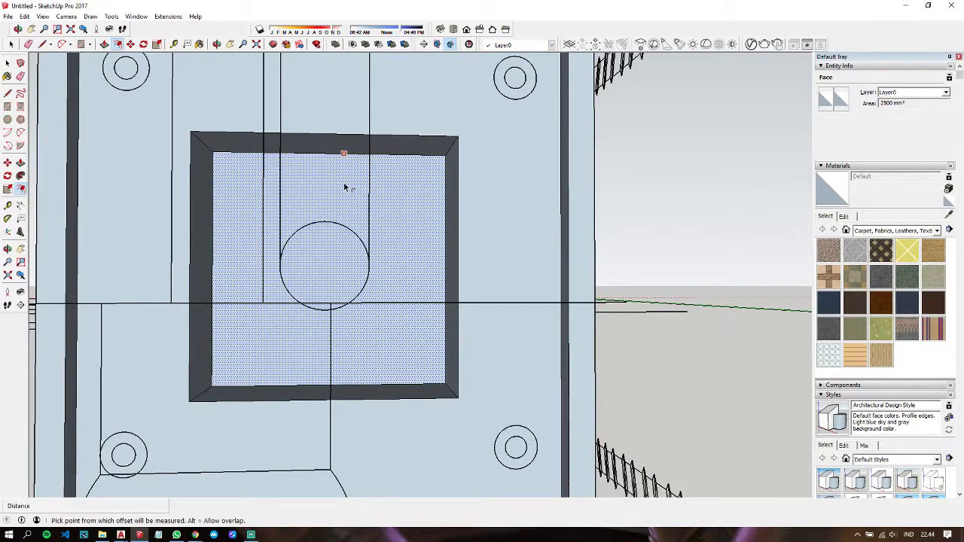
click(344, 188)
text(5)
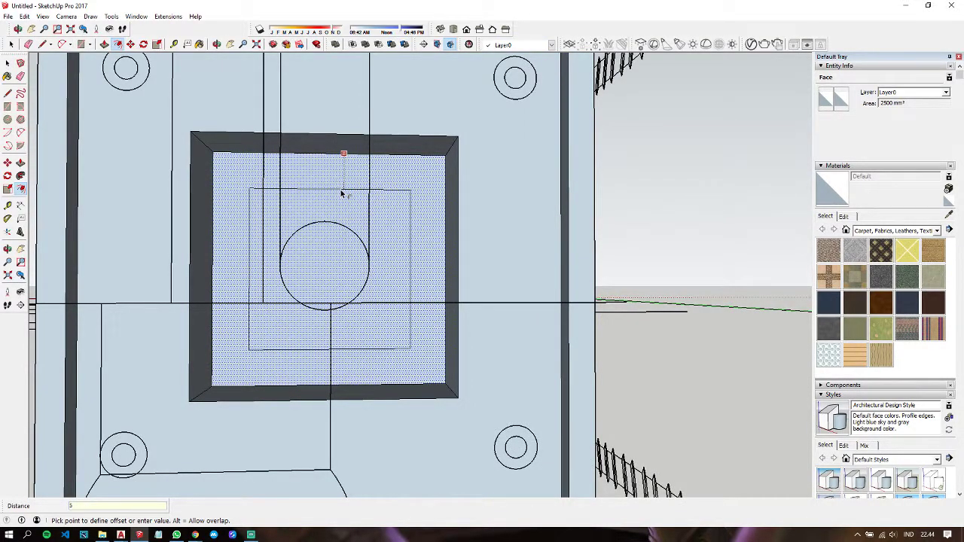
key(Return)
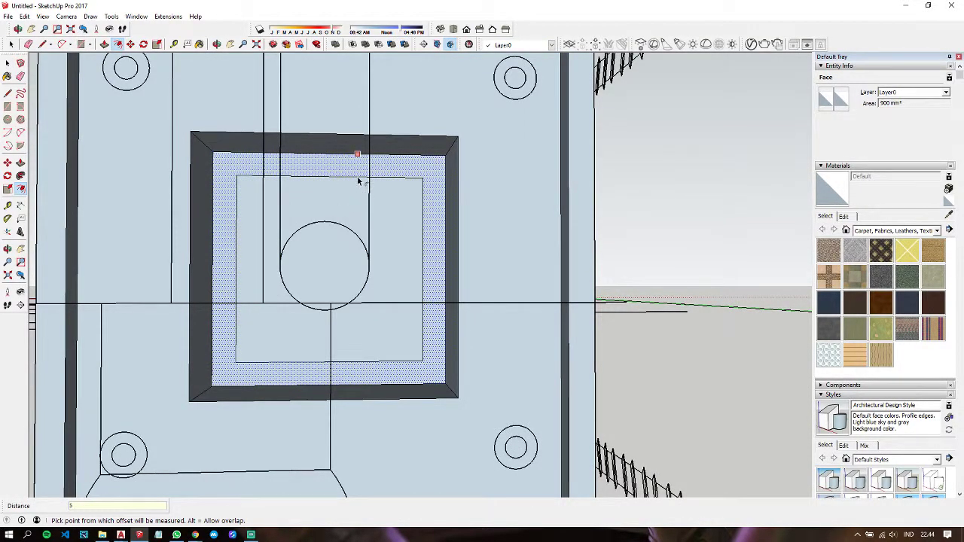
key(space)
Step: Push the inner square 25 mm back into the box, leaving a raised rim
key(p)
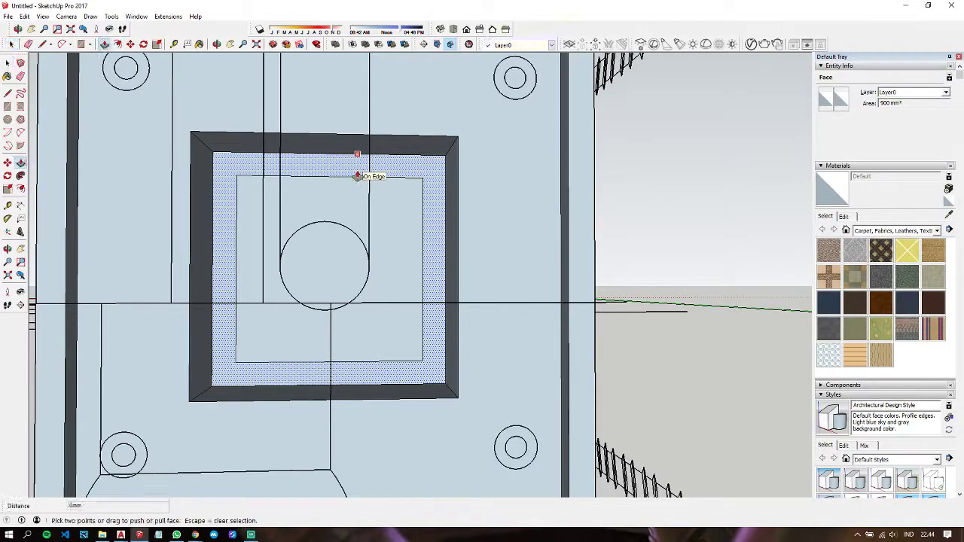
middle_drag(364, 165, 637, 245)
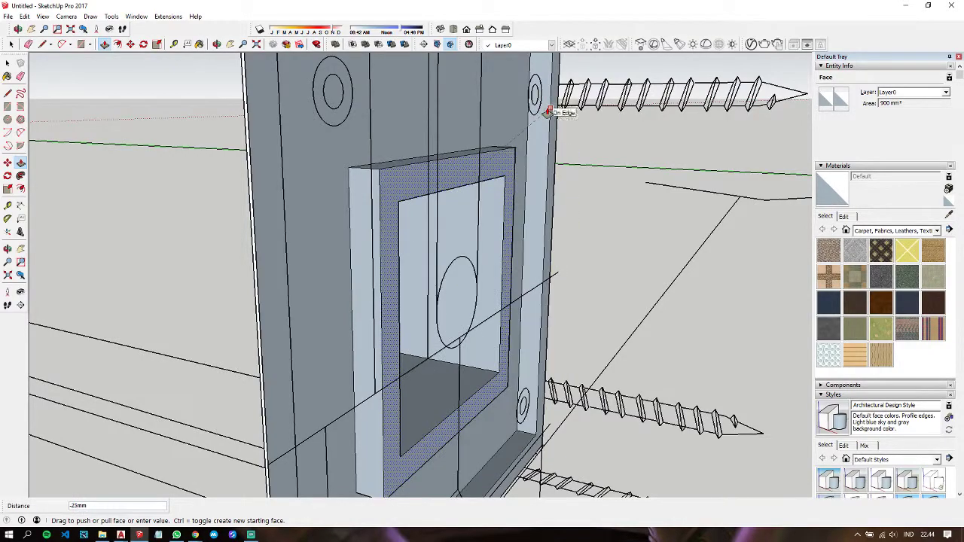
click(446, 212)
key(space)
middle_drag(446, 213, 426, 260)
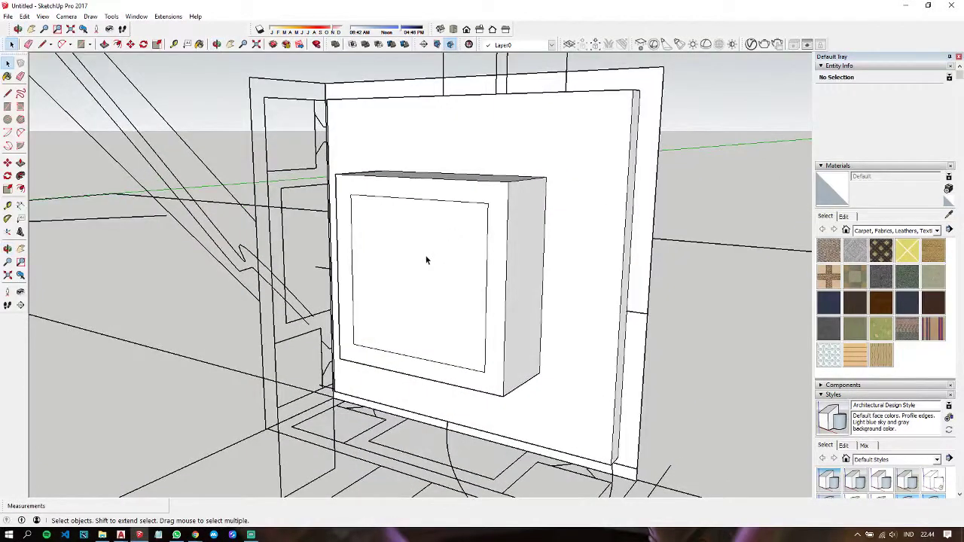
scroll(692, 192, down, 2)
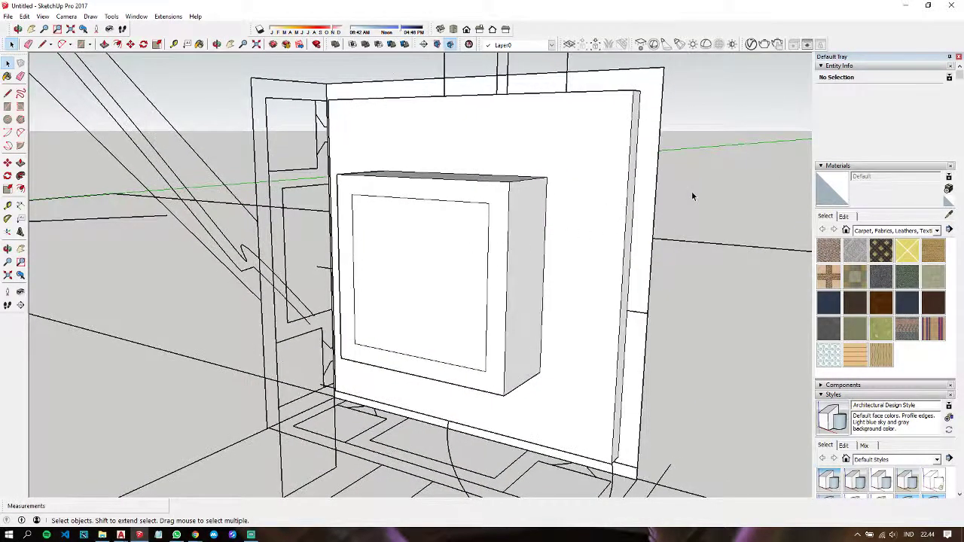
scroll(570, 211, down, 5)
mouse_move(570, 211)
middle_down()
mouse_move(372, 230)
mouse_move(427, 216)
middle_up()
click(520, 204)
Step: Group the panel and bracket box together into one group
triple_click(520, 203)
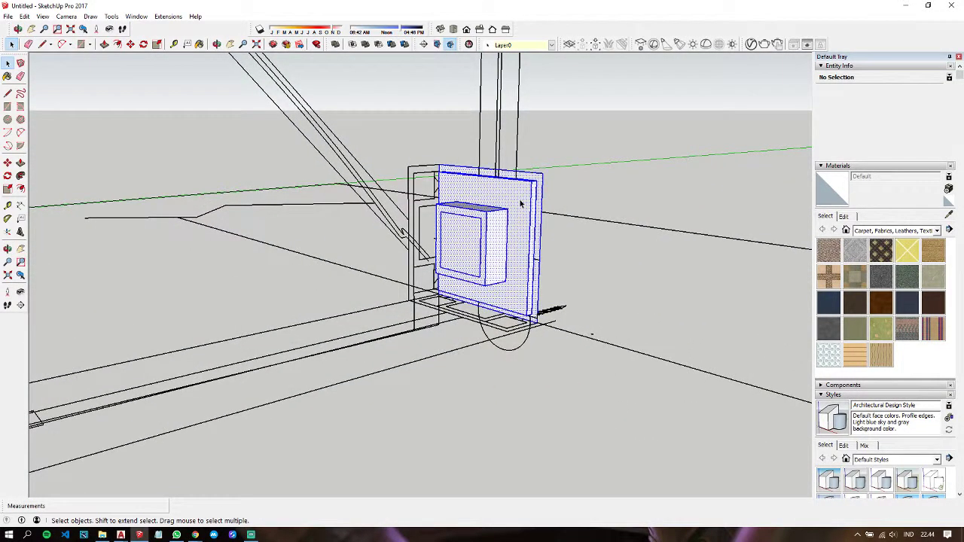
right_click(519, 200)
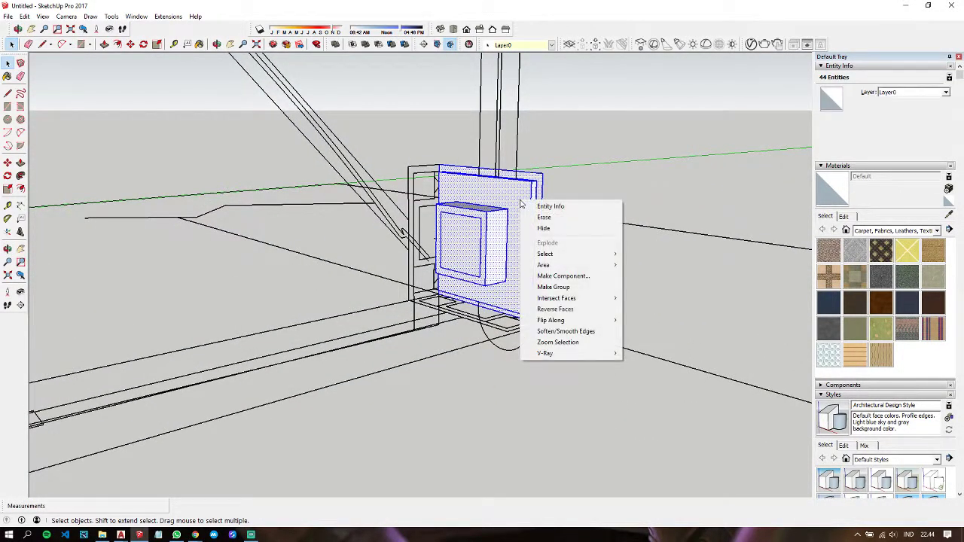
click(553, 287)
scroll(576, 170, up, 2)
click(576, 170)
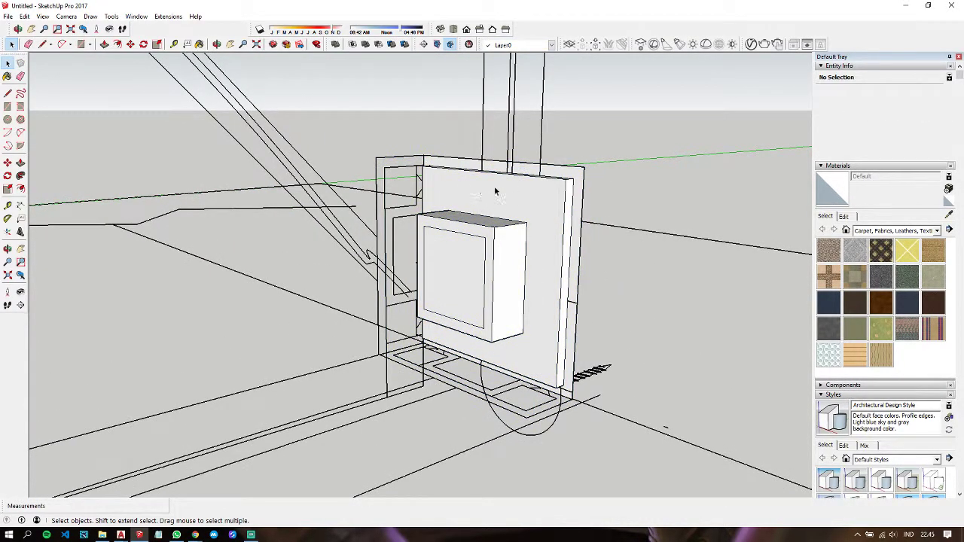
mouse_move(576, 170)
middle_down()
mouse_move(505, 122)
mouse_move(515, 137)
middle_up()
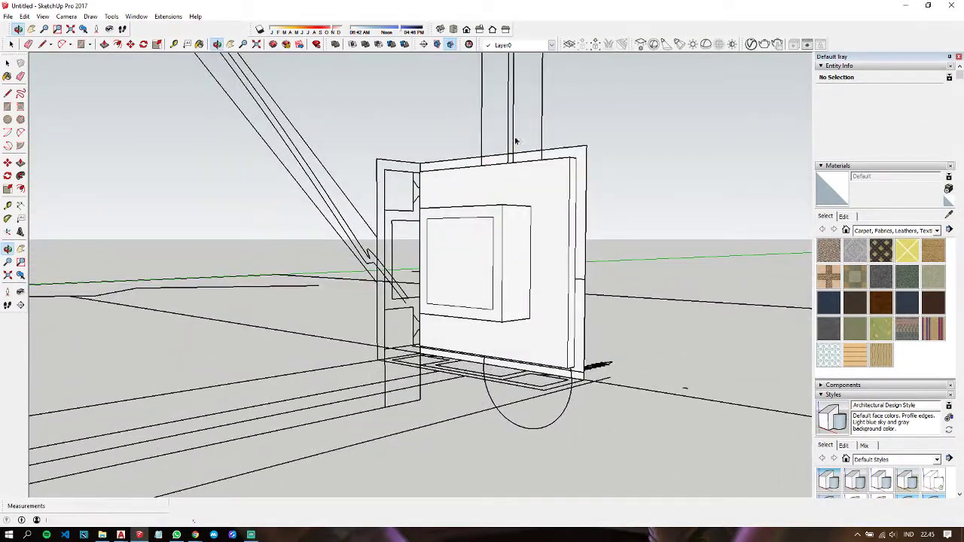
Step: Select the panel's outer rim inside the group, copy it, and paste a copy outside
key(r)
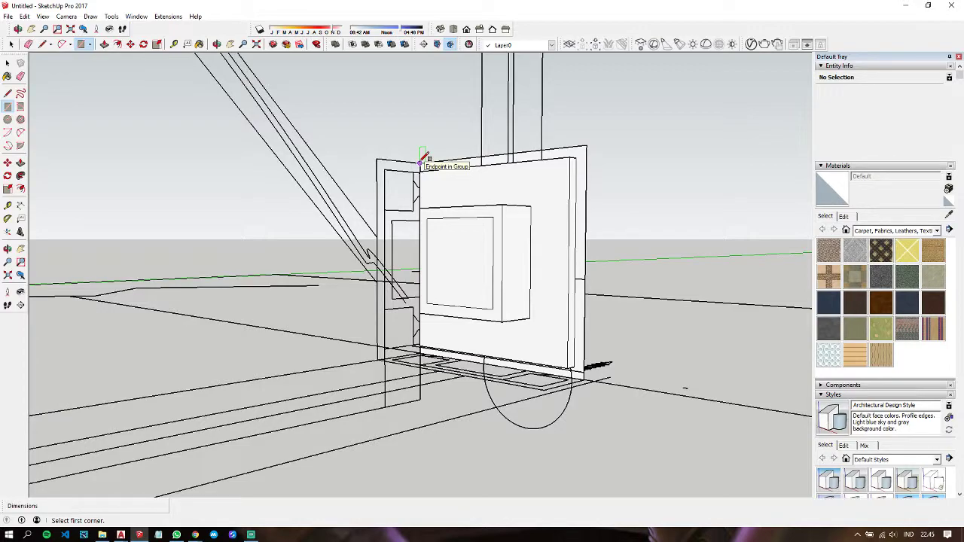
middle_drag(421, 159, 527, 162)
key(space)
double_click(580, 162)
double_click(583, 160)
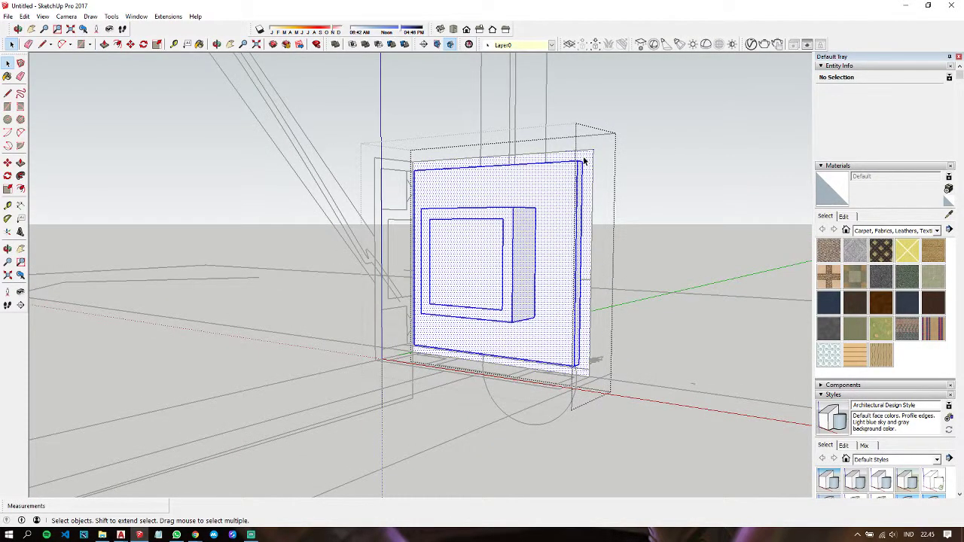
shift+click(583, 160)
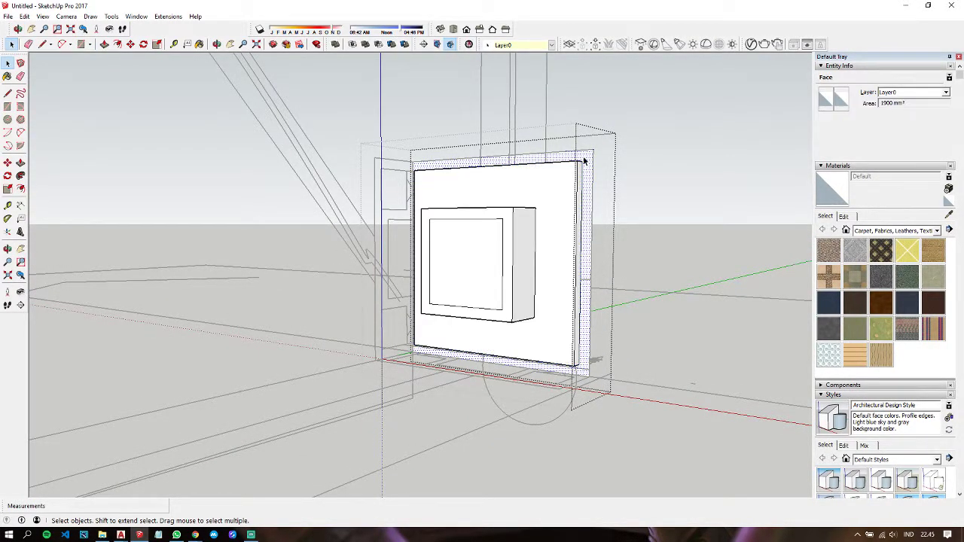
click(618, 144)
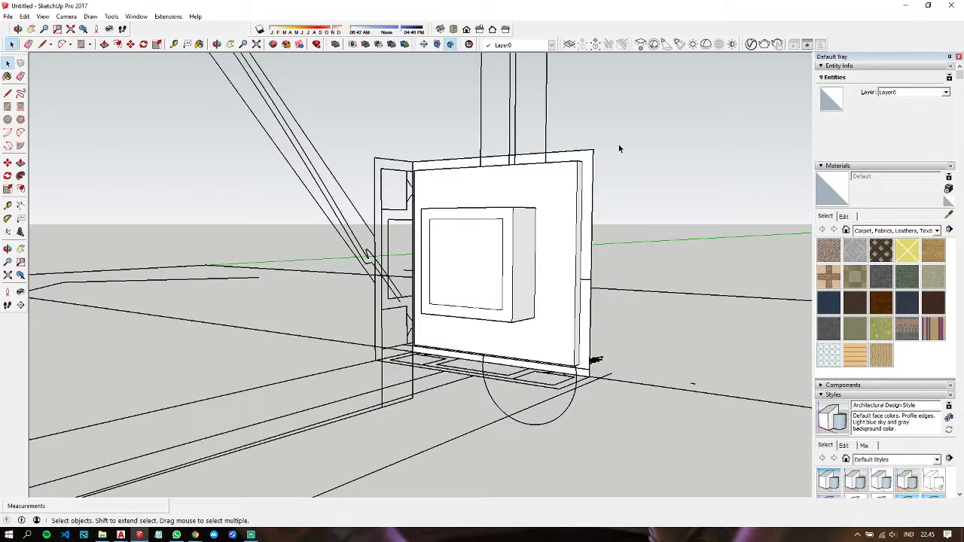
key(ctrl+v)
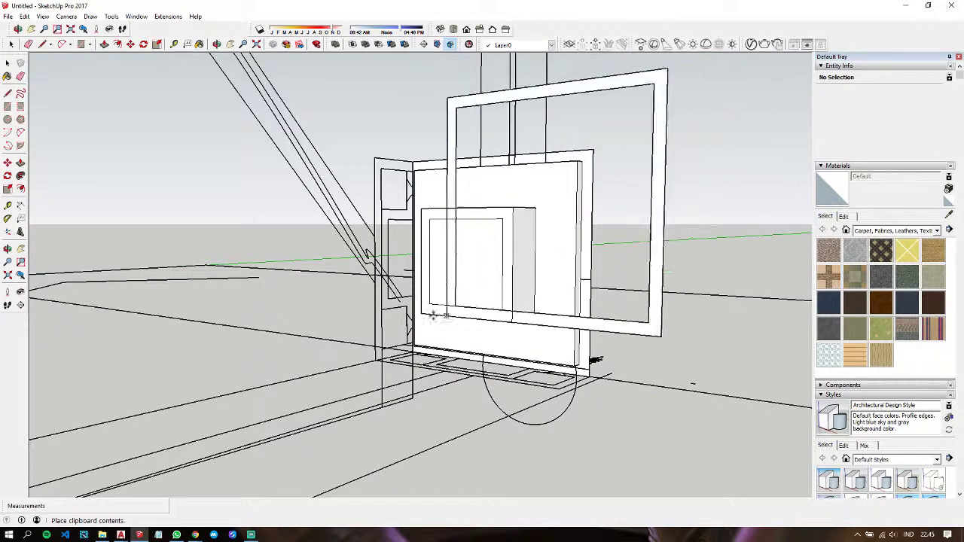
Step: Place the pasted rim and pull its face out into a 30 mm sleeve
middle_drag(429, 312, 369, 364)
click(379, 369)
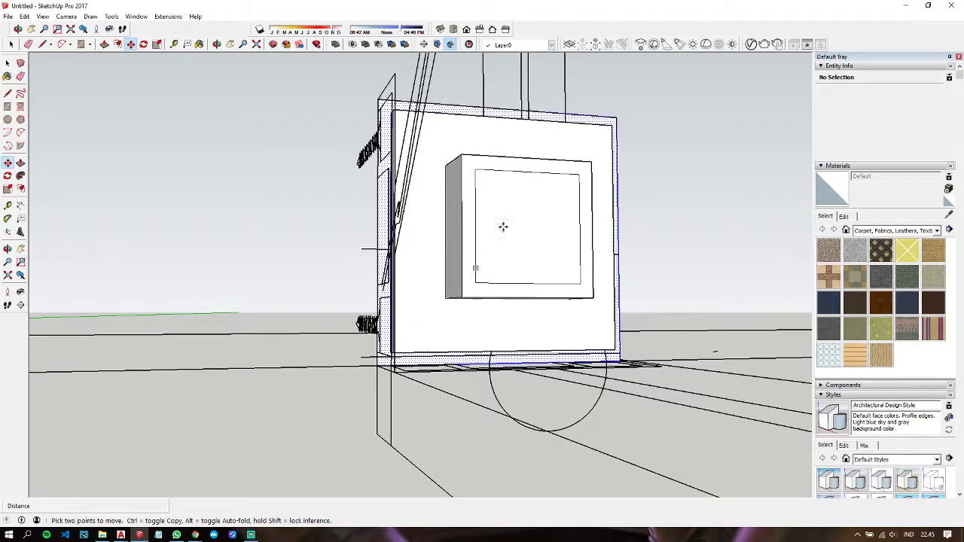
middle_drag(501, 224, 265, 269)
key(p)
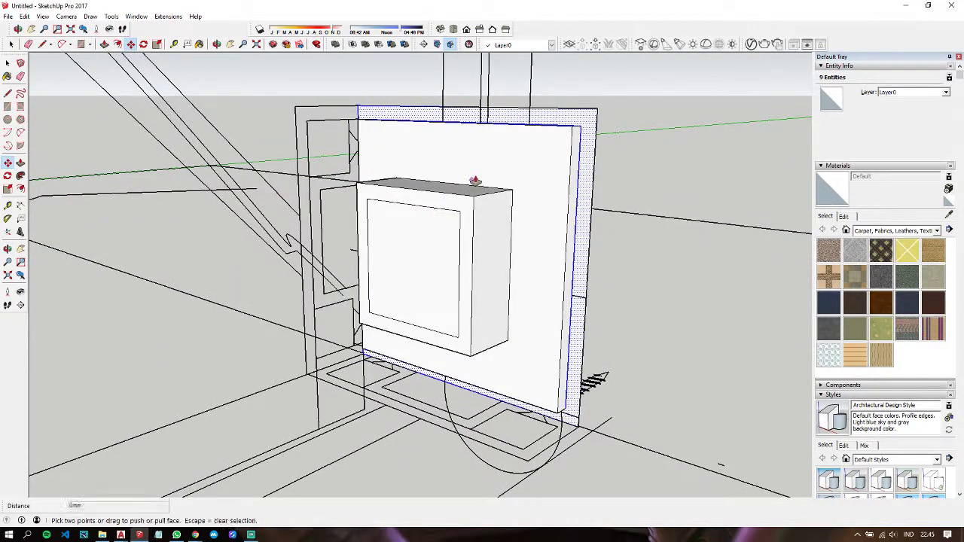
click(562, 124)
middle_drag(562, 124, 405, 94)
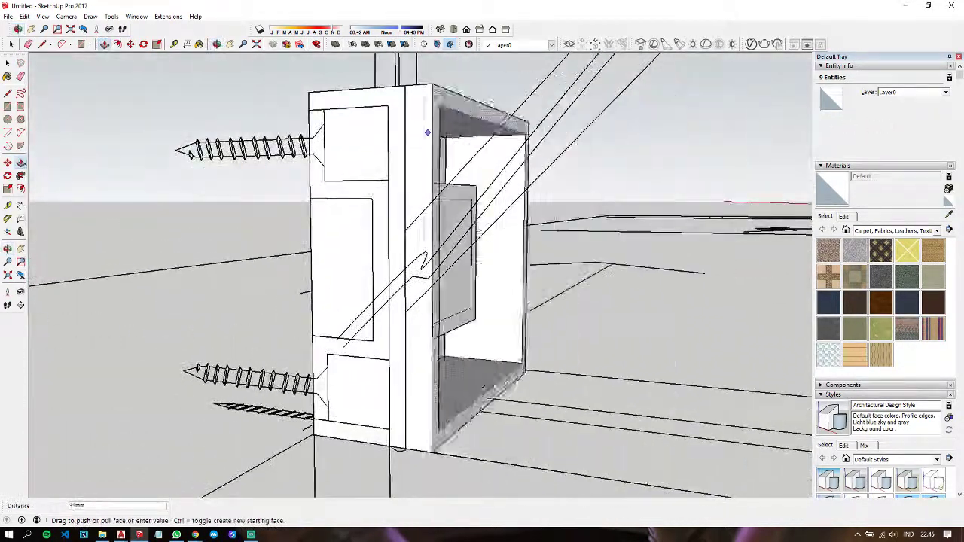
click(405, 94)
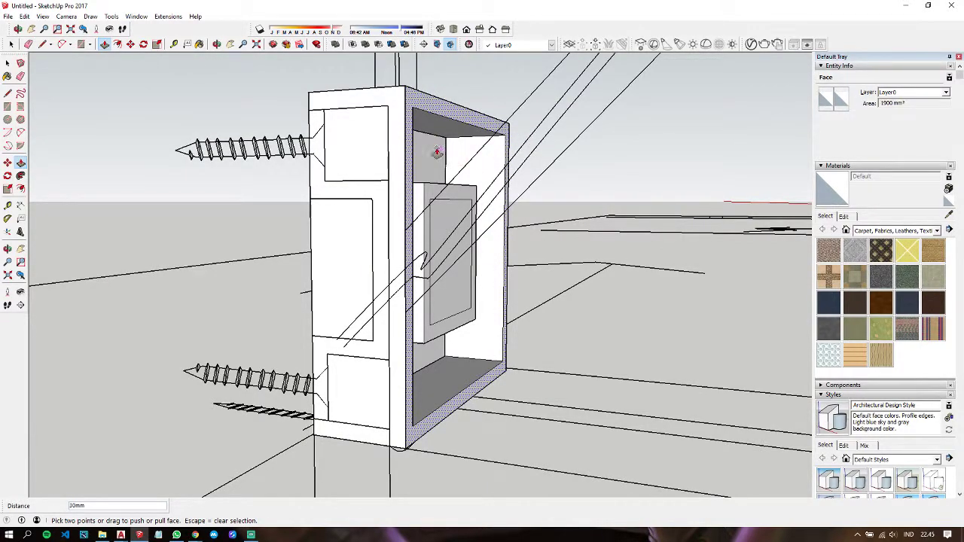
Step: Push the front frame rim forward 5 mm and extend the top face 90 mm
middle_drag(478, 142, 482, 129)
click(479, 123)
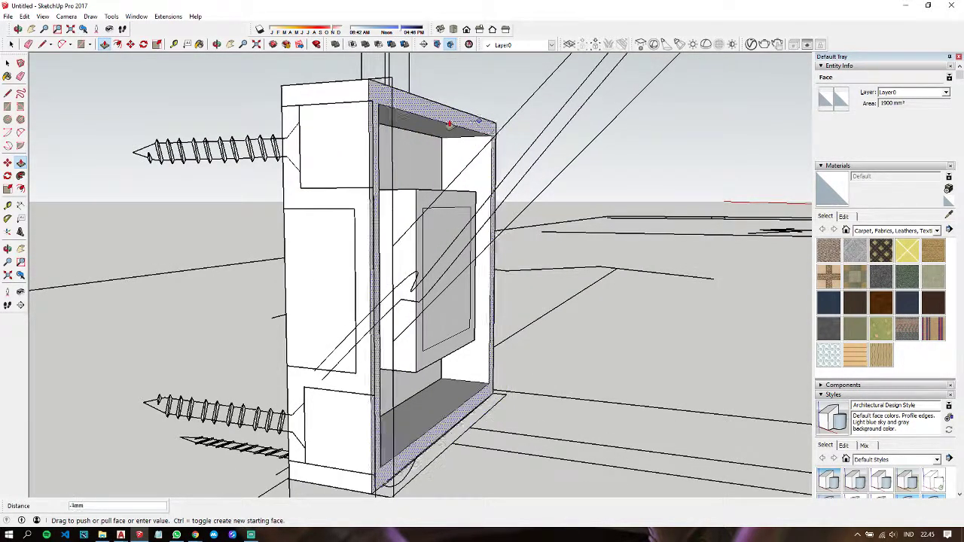
click(375, 112)
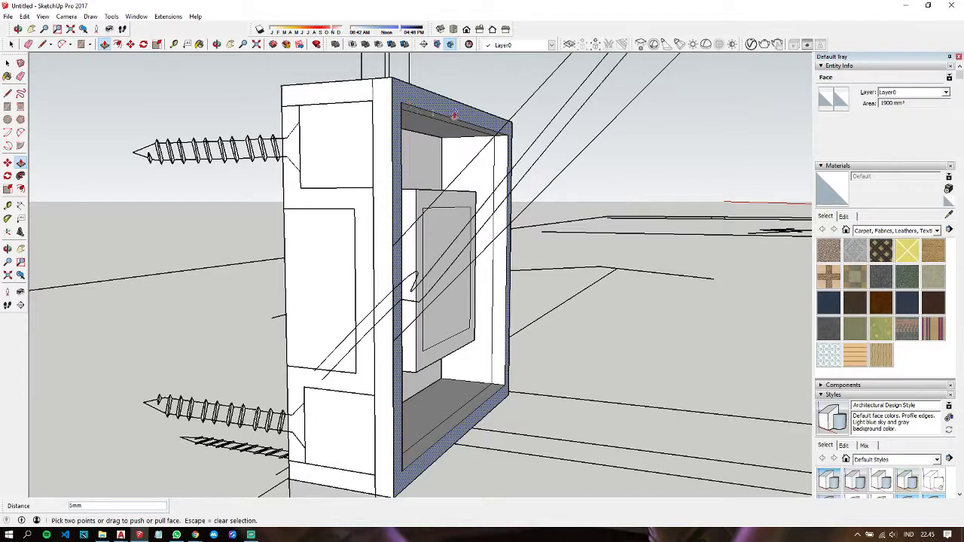
middle_drag(454, 114, 406, 107)
click(407, 107)
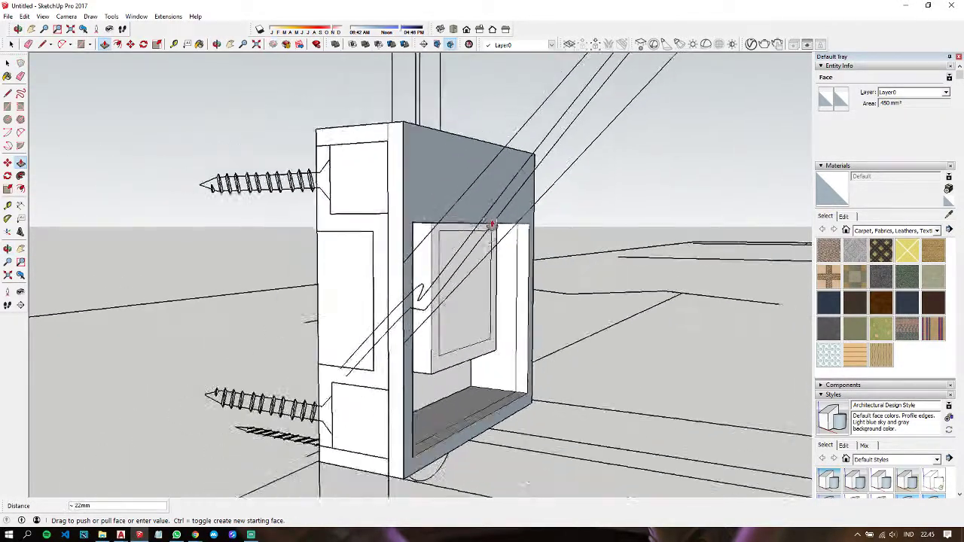
middle_drag(490, 225, 512, 333)
click(505, 374)
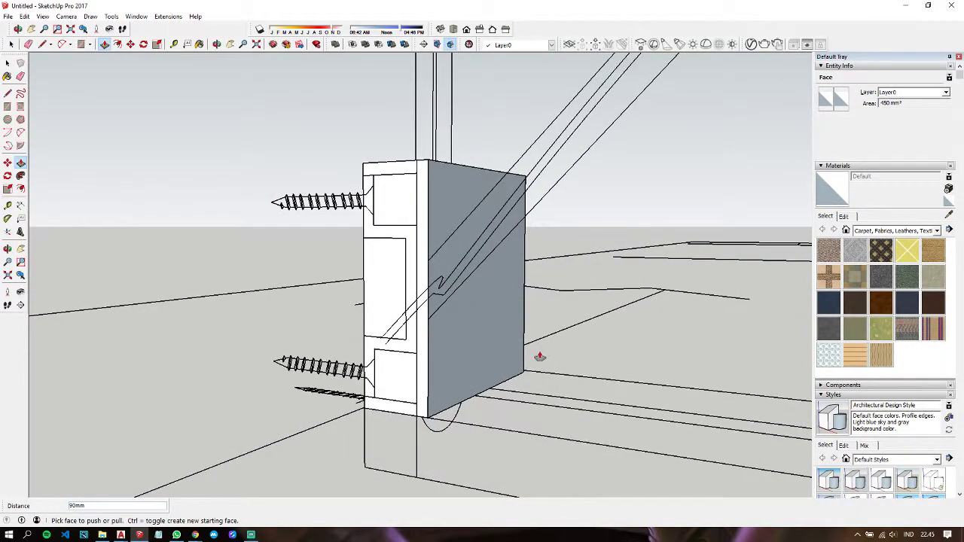
Step: Reverse the orientation of the new front face
key(space)
click(455, 192)
right_click(456, 192)
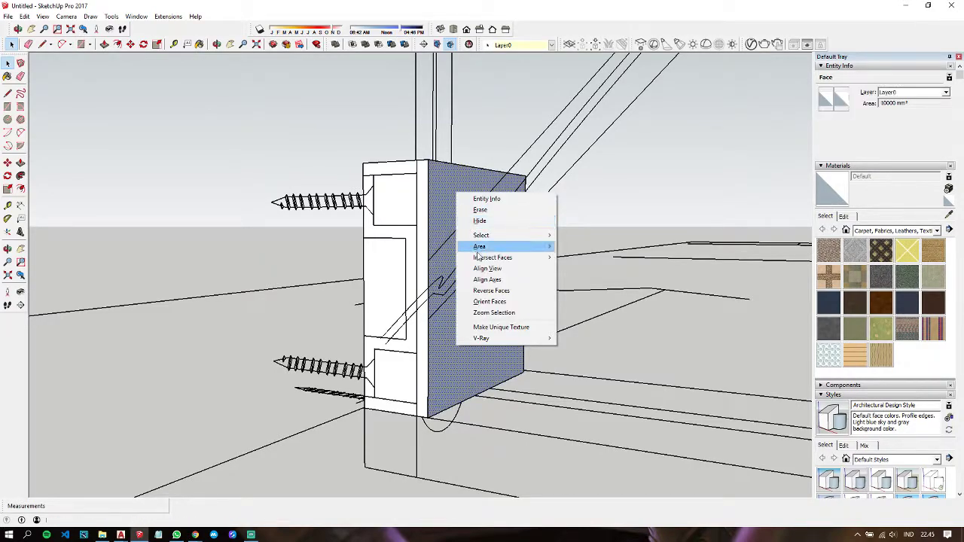
click(491, 290)
Step: Orbit to the block's front and select all of its geometry
mouse_move(491, 293)
middle_down()
mouse_move(487, 332)
mouse_move(580, 267)
mouse_move(438, 257)
mouse_move(204, 327)
mouse_move(319, 250)
mouse_move(653, 273)
middle_up()
click(584, 263)
key(space)
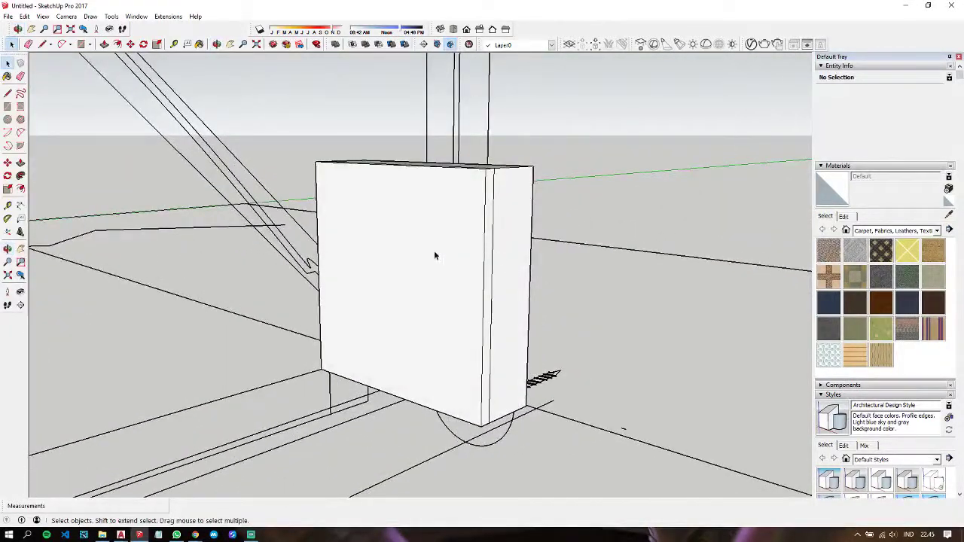
triple_click(433, 249)
mouse_move(521, 251)
middle_down()
mouse_move(229, 442)
mouse_move(325, 199)
middle_up()
scroll(325, 200, up, 2)
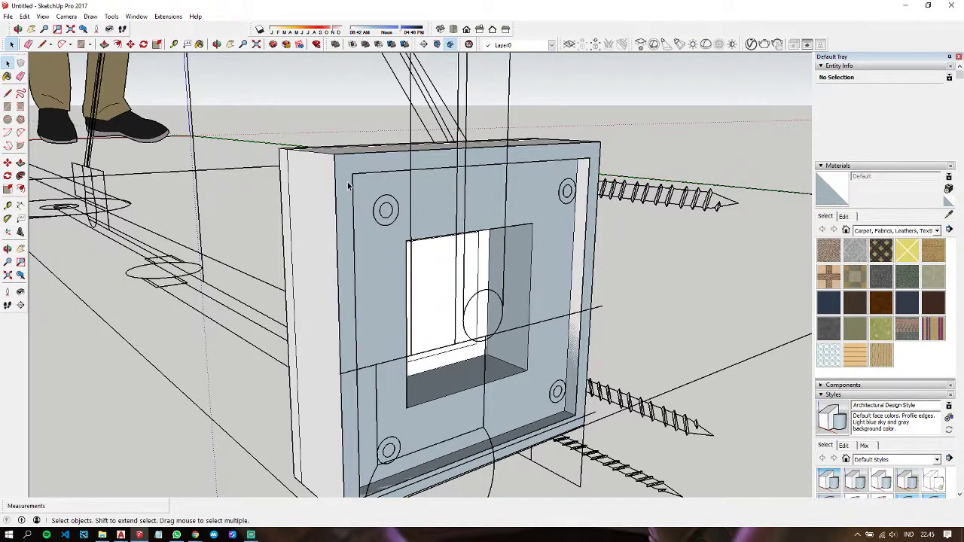
Step: Inspect the box's other side, selecting the narrow inner strip face and its connected geometry
middle_drag(349, 184, 486, 155)
scroll(500, 252, up, 2)
scroll(499, 252, up, 2)
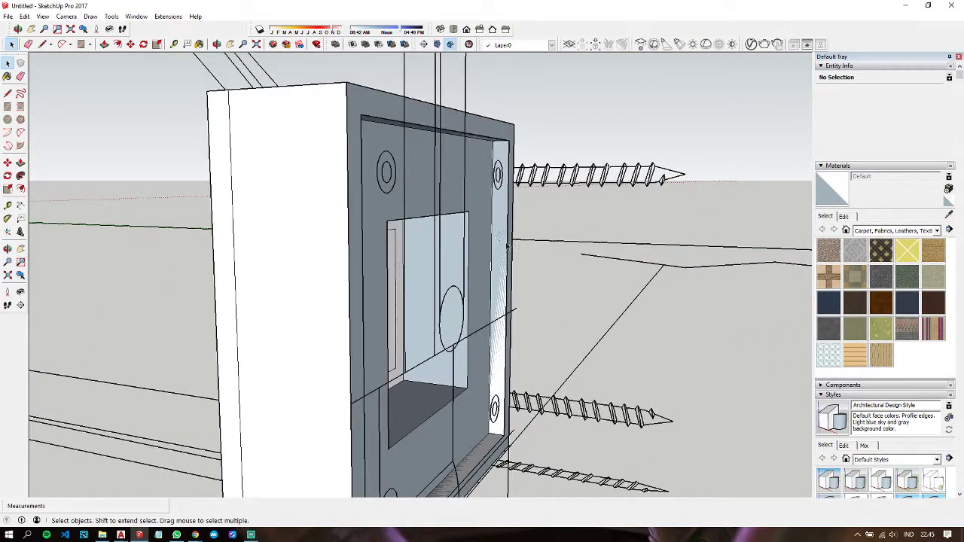
click(500, 252)
double_click(499, 252)
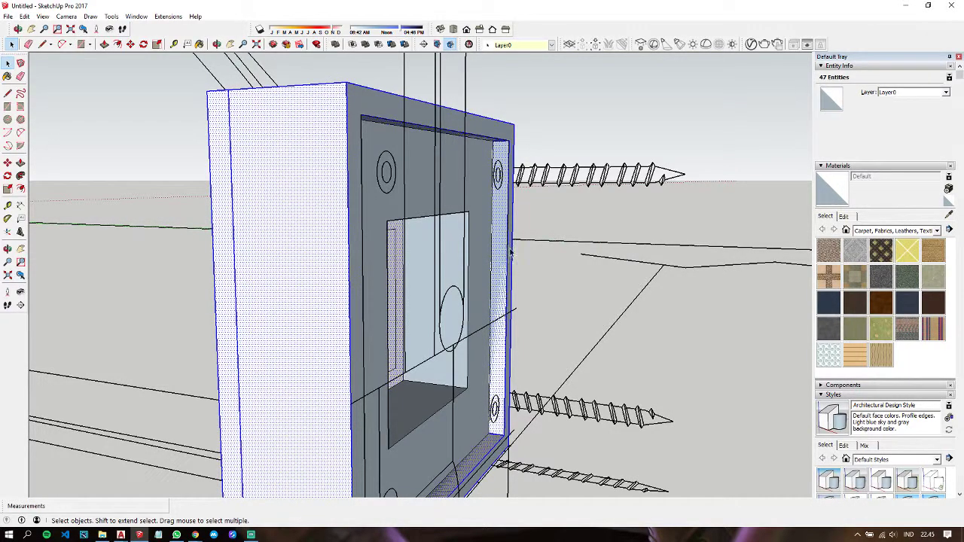
click(578, 279)
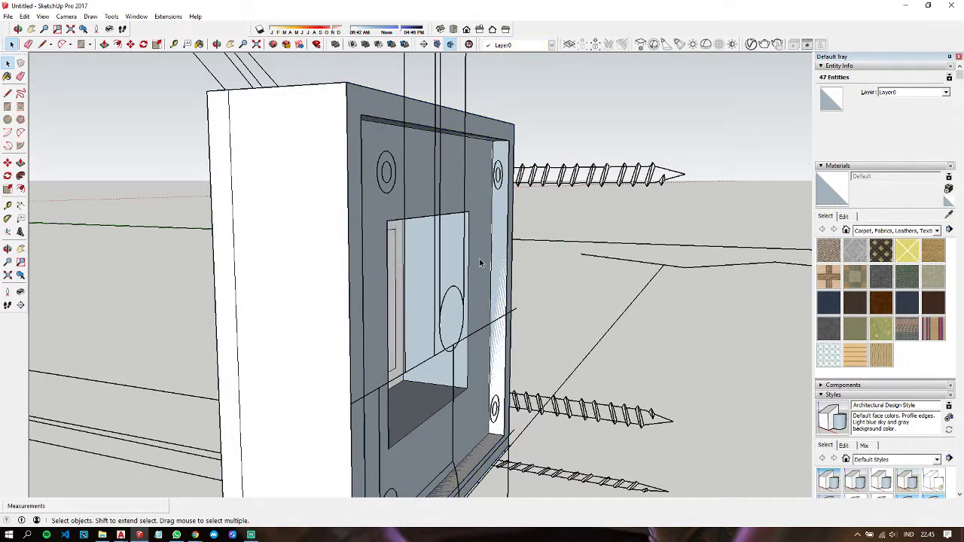
Step: Make all the box's connected geometry a single group and select it
triple_click(330, 207)
right_click(330, 207)
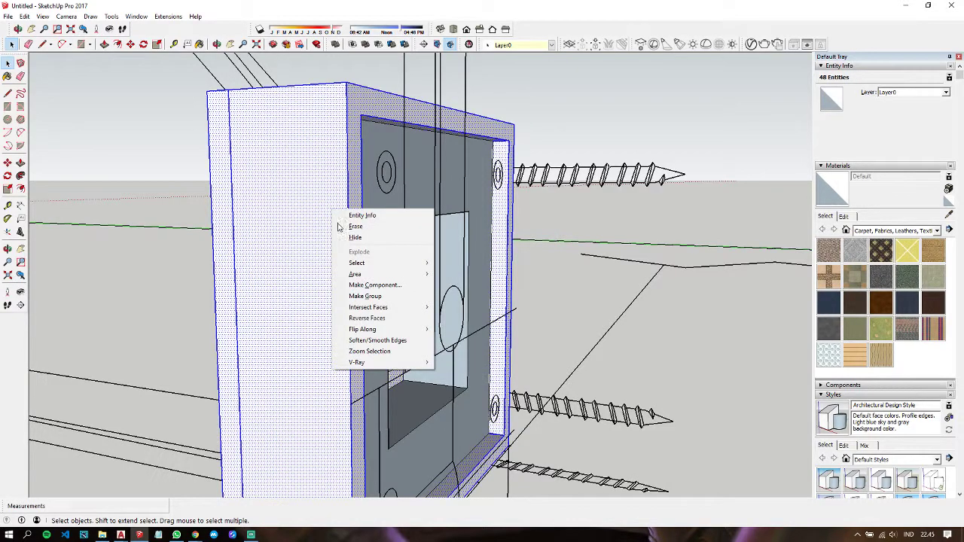
click(362, 297)
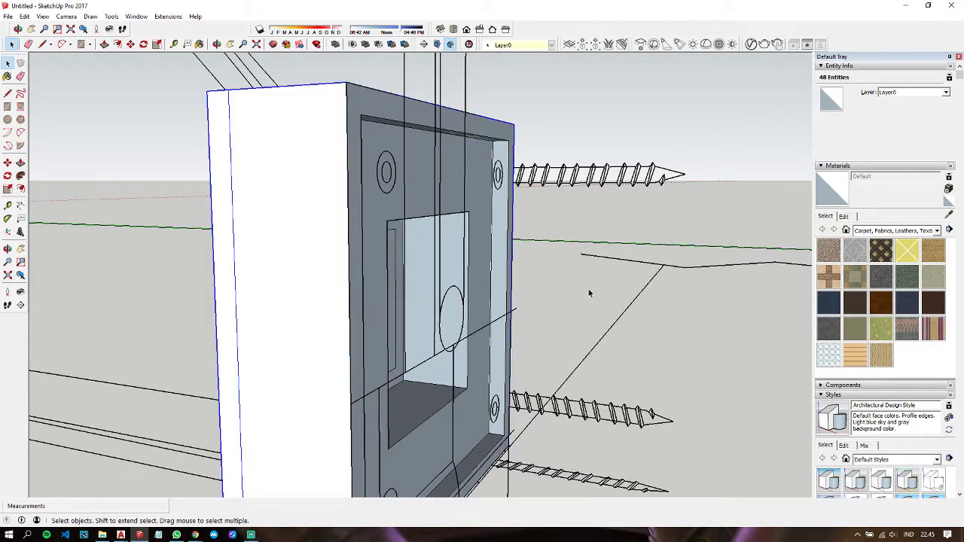
middle_drag(587, 288, 554, 241)
click(554, 241)
scroll(554, 256, down, 2)
middle_drag(624, 354, 487, 246)
Step: Orbit and zoom to look down onto the bracket box's top
scroll(486, 246, up, 3)
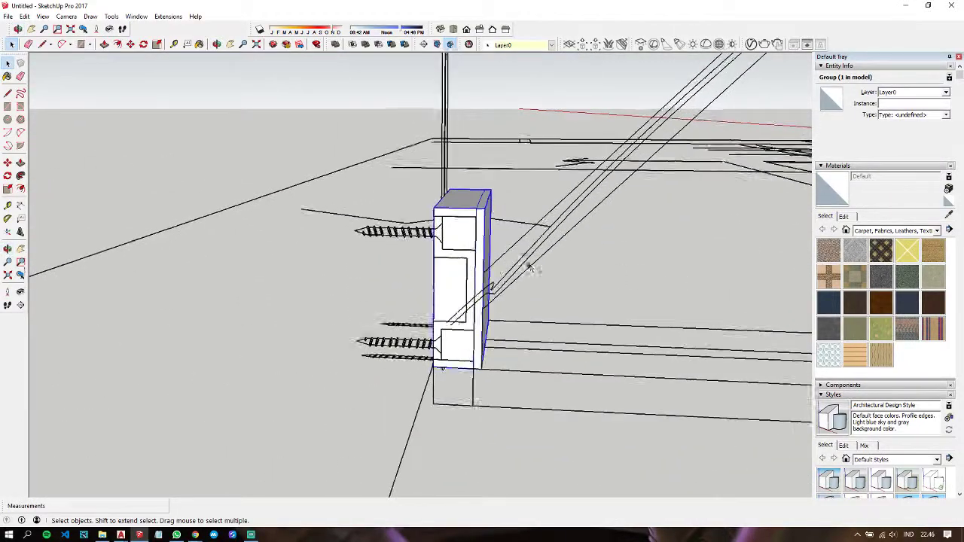
scroll(486, 245, up, 2)
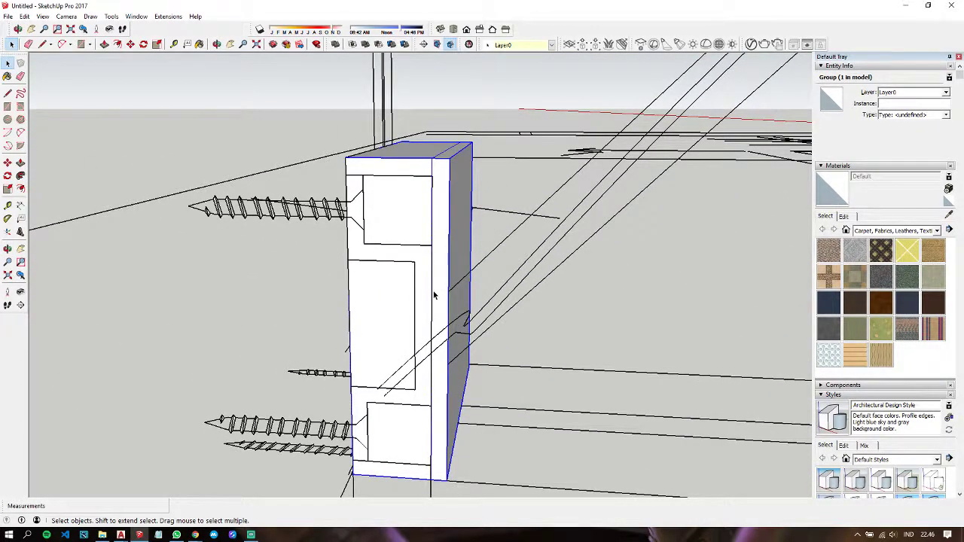
scroll(433, 295, down, 2)
scroll(434, 295, down, 2)
mouse_move(434, 296)
middle_down()
mouse_move(490, 274)
mouse_move(282, 273)
middle_up()
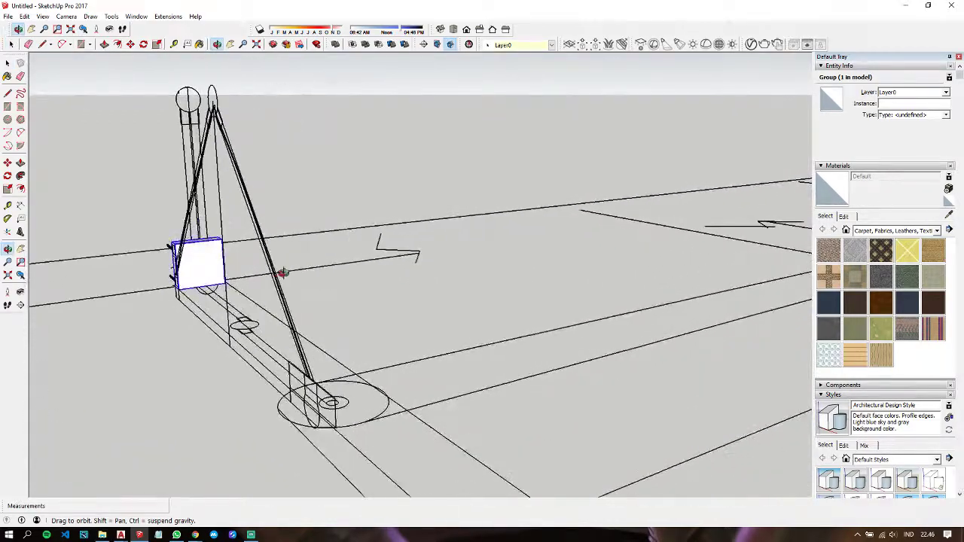
scroll(192, 240, up, 1)
scroll(192, 239, up, 1)
scroll(183, 244, up, 1)
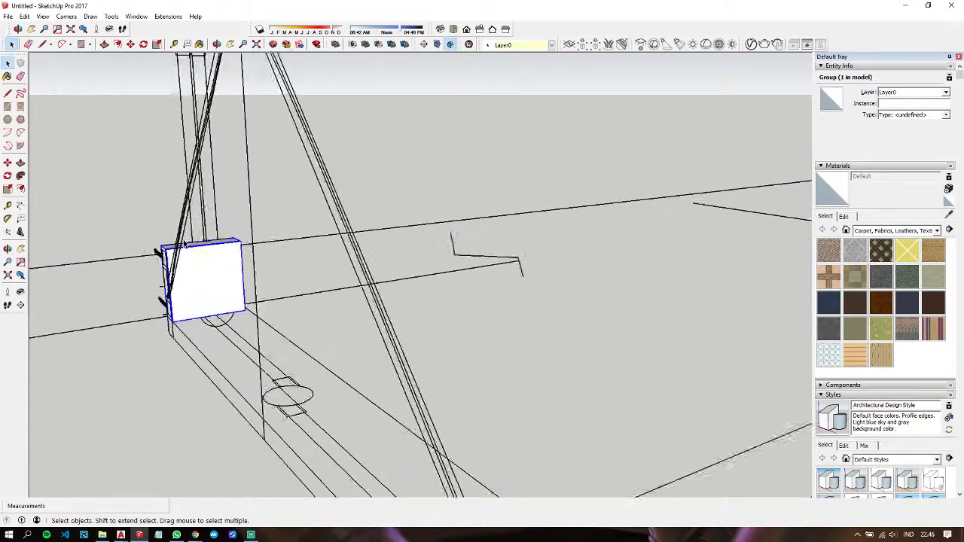
scroll(184, 243, up, 1)
scroll(184, 275, up, 1)
mouse_move(198, 290)
middle_down()
mouse_move(354, 286)
mouse_move(368, 373)
middle_up()
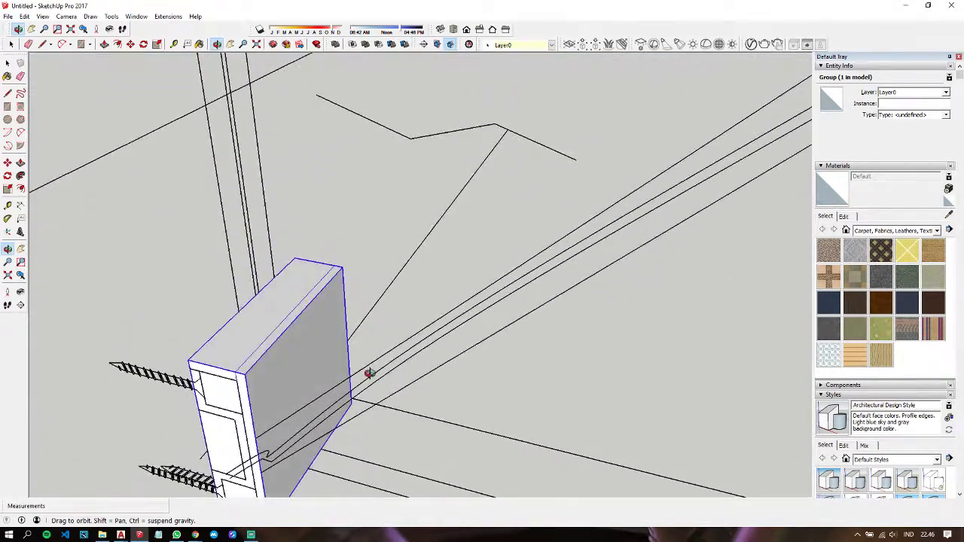
scroll(256, 307, up, 2)
scroll(269, 302, up, 1)
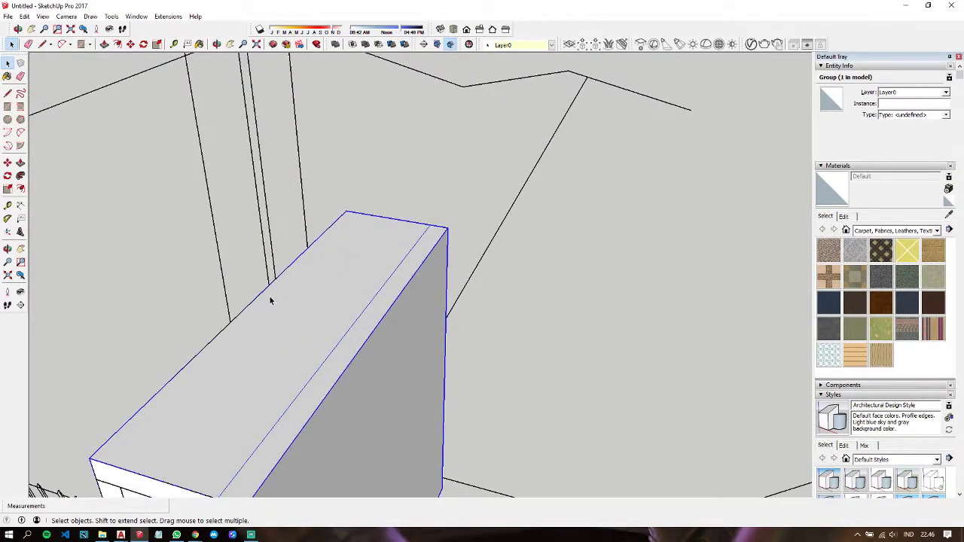
Step: Draw a 6 mm-radius circle centred on the top edge's midpoint and select it
key(c)
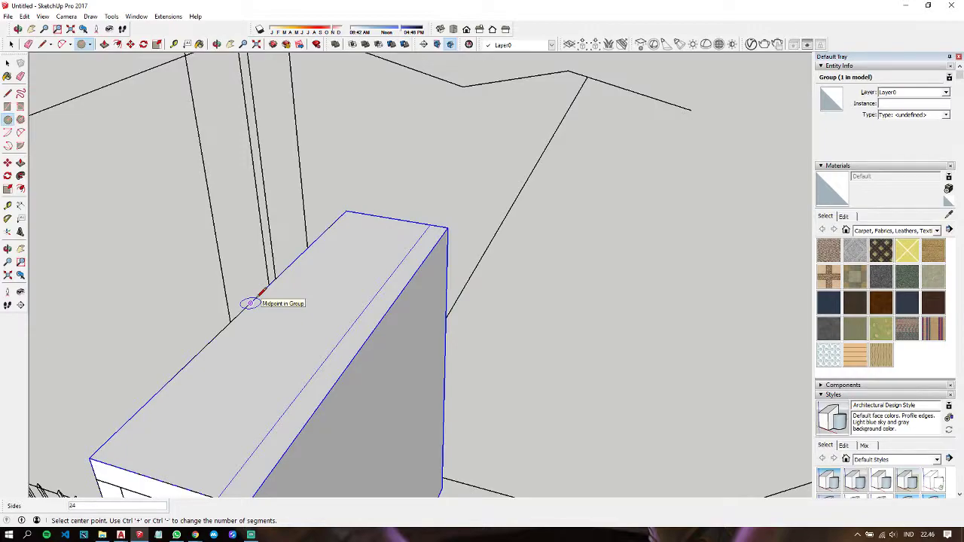
click(251, 303)
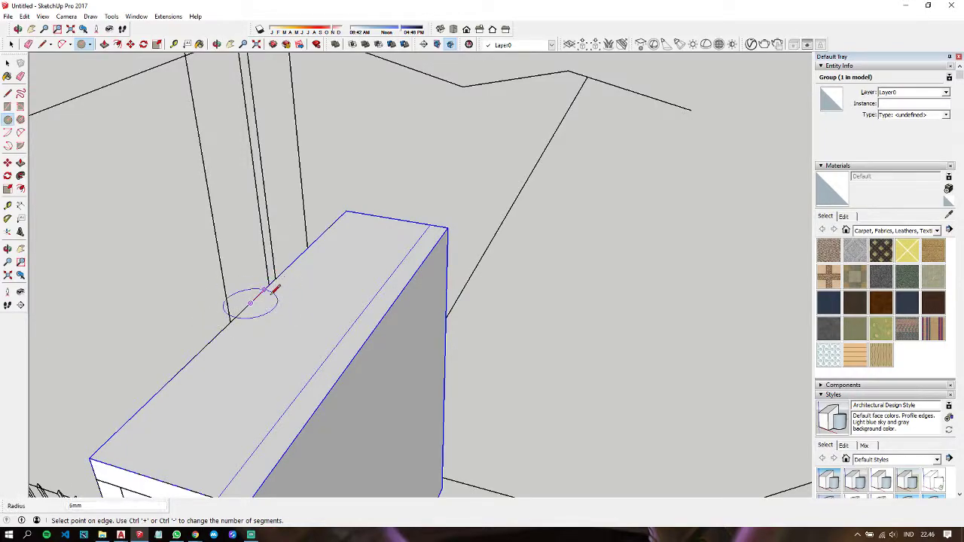
click(270, 283)
key(space)
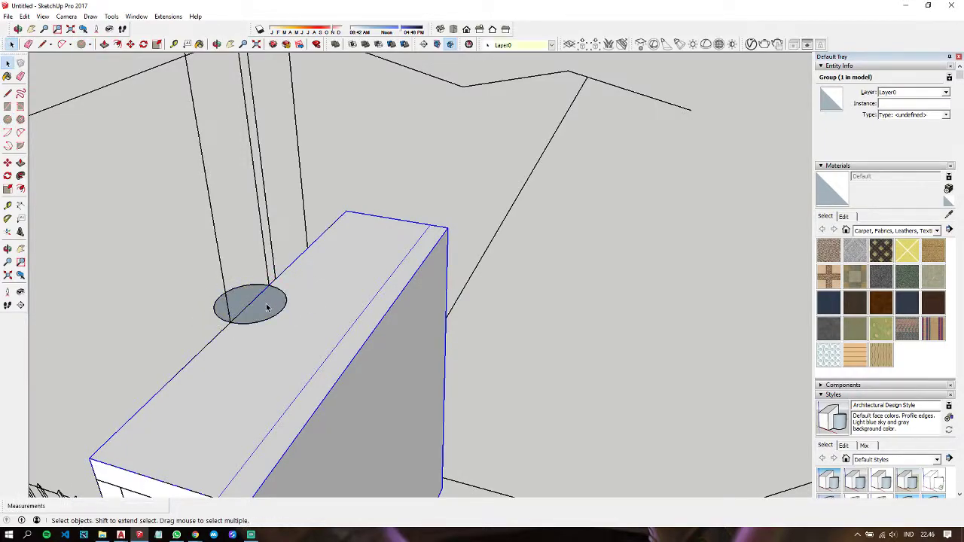
double_click(266, 307)
scroll(267, 308, down, 3)
scroll(275, 324, down, 2)
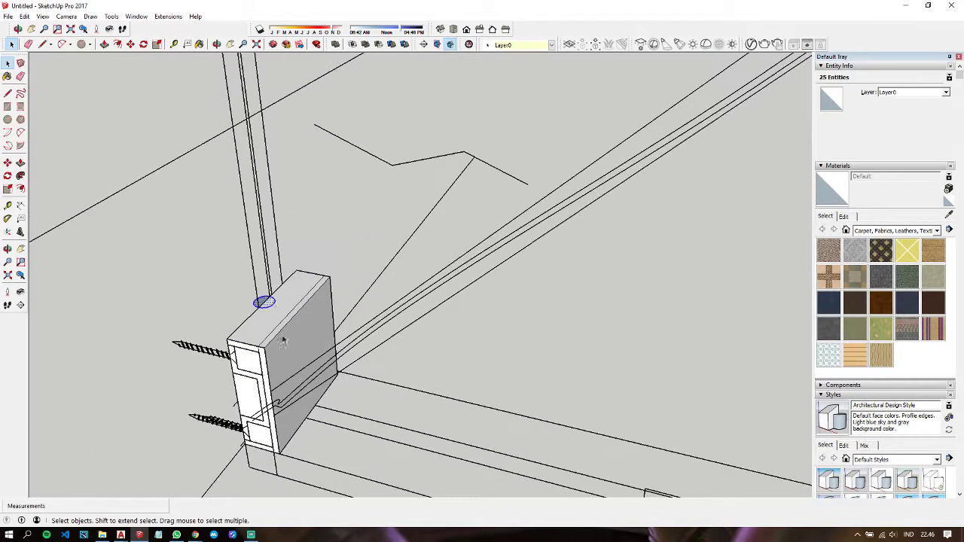
Step: Zoom and orbit around the whole lamp frame to find the arm's base joint
key(l)
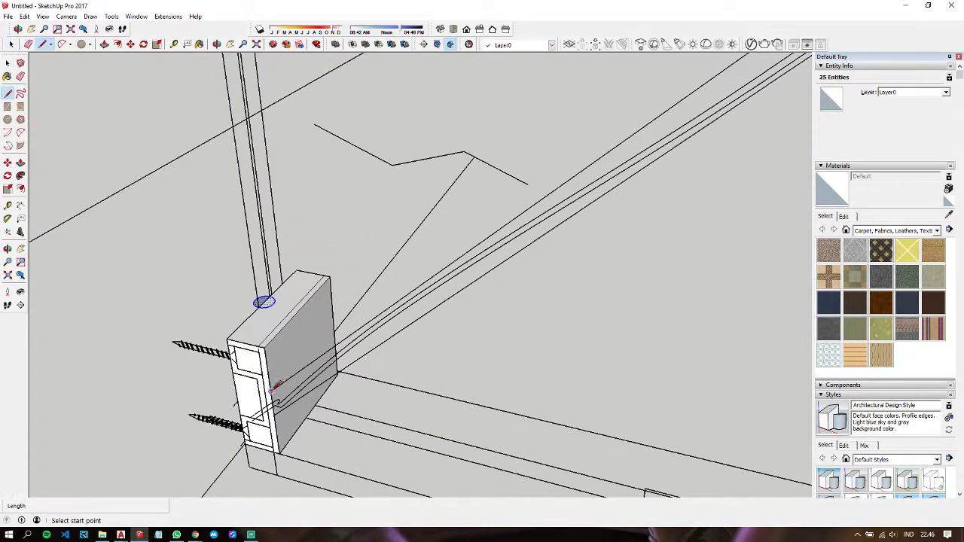
scroll(272, 385, down, 4)
scroll(398, 298, up, 1)
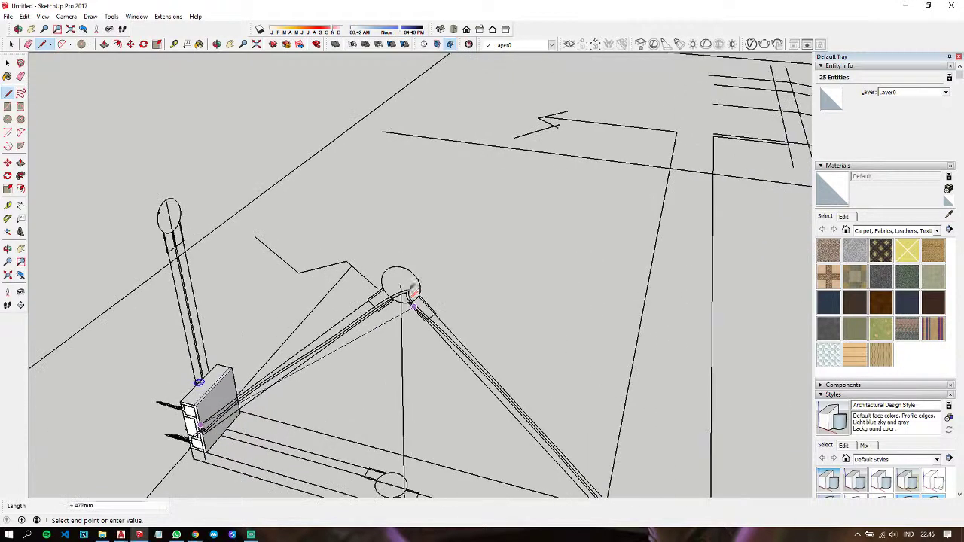
scroll(397, 275, up, 2)
scroll(399, 265, up, 2)
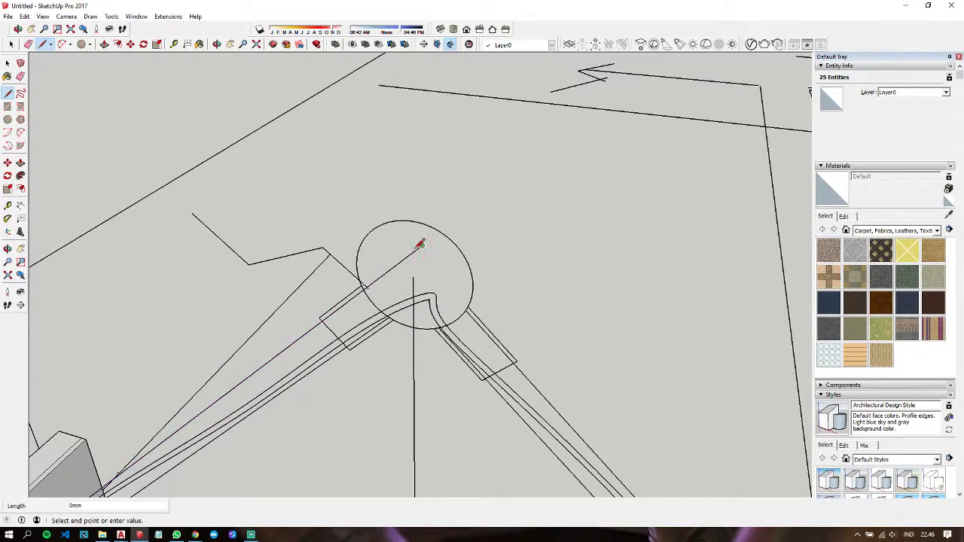
scroll(514, 346, down, 2)
mouse_move(527, 344)
middle_down()
mouse_move(557, 374)
mouse_move(518, 263)
middle_up()
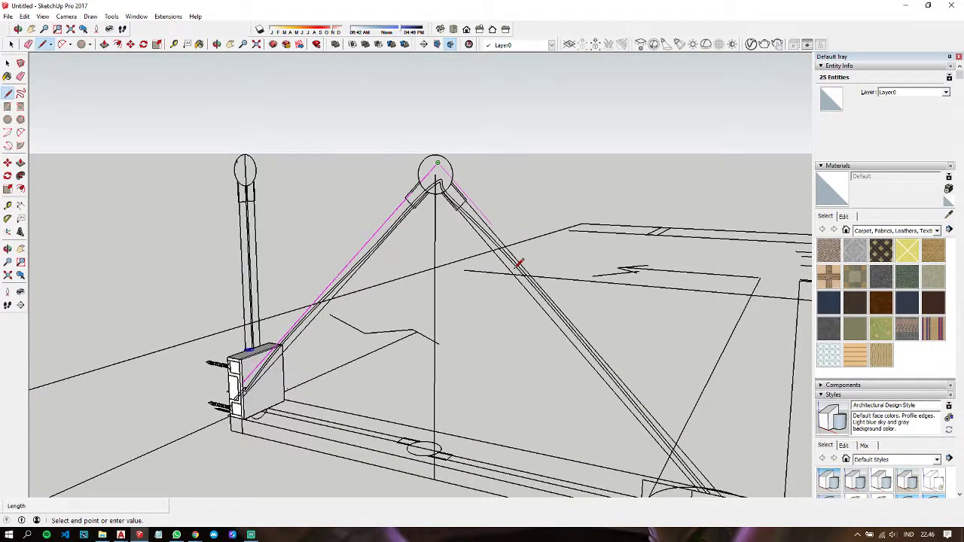
scroll(518, 263, down, 2)
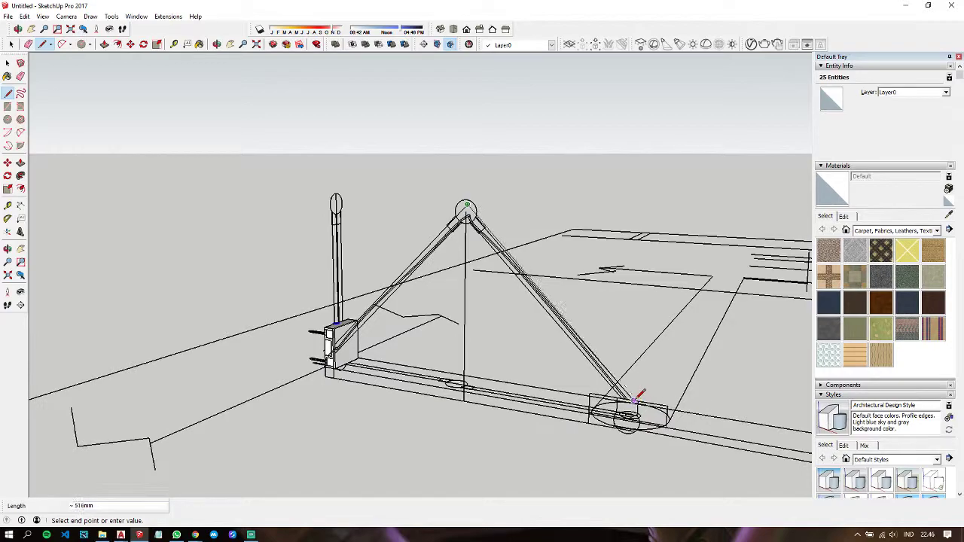
scroll(633, 400, up, 3)
scroll(633, 400, up, 2)
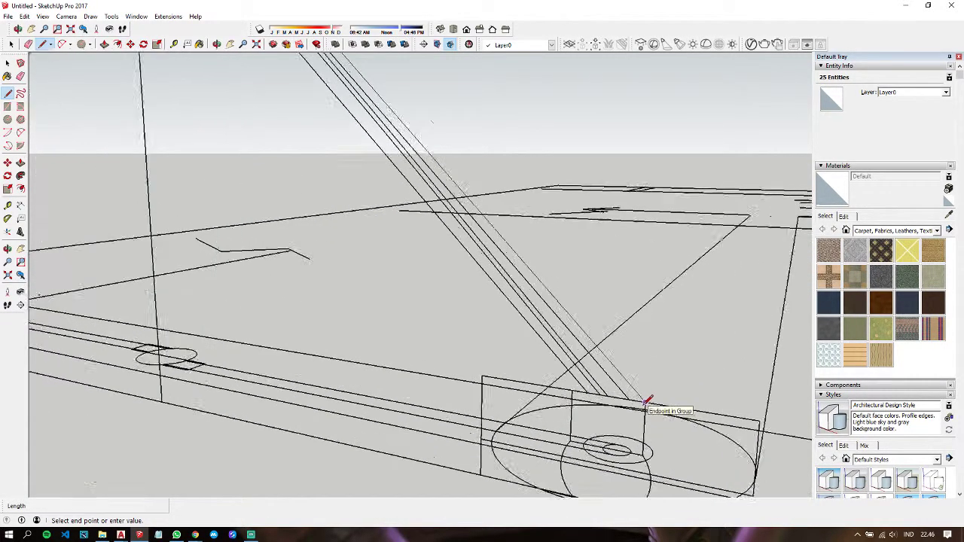
scroll(640, 396, up, 3)
scroll(617, 384, down, 3)
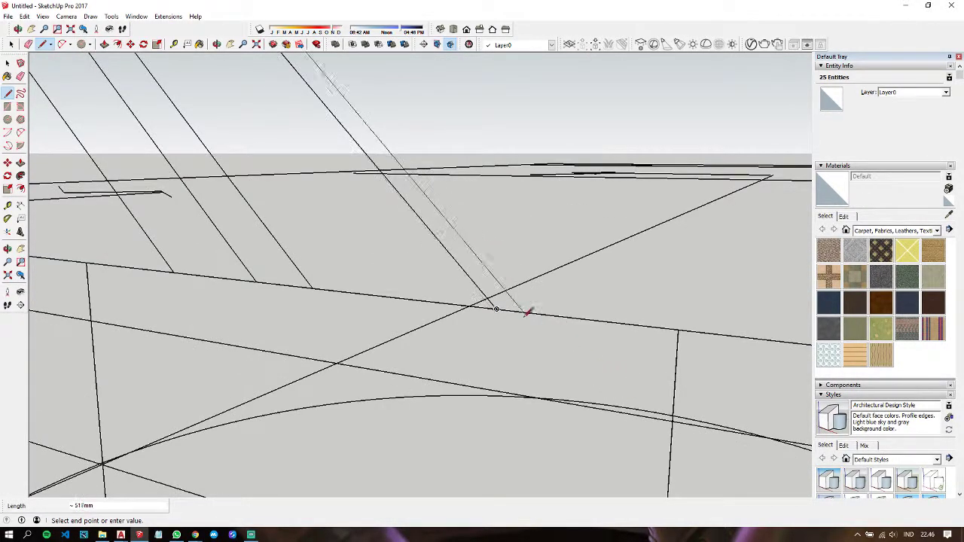
scroll(525, 312, down, 3)
scroll(549, 348, down, 2)
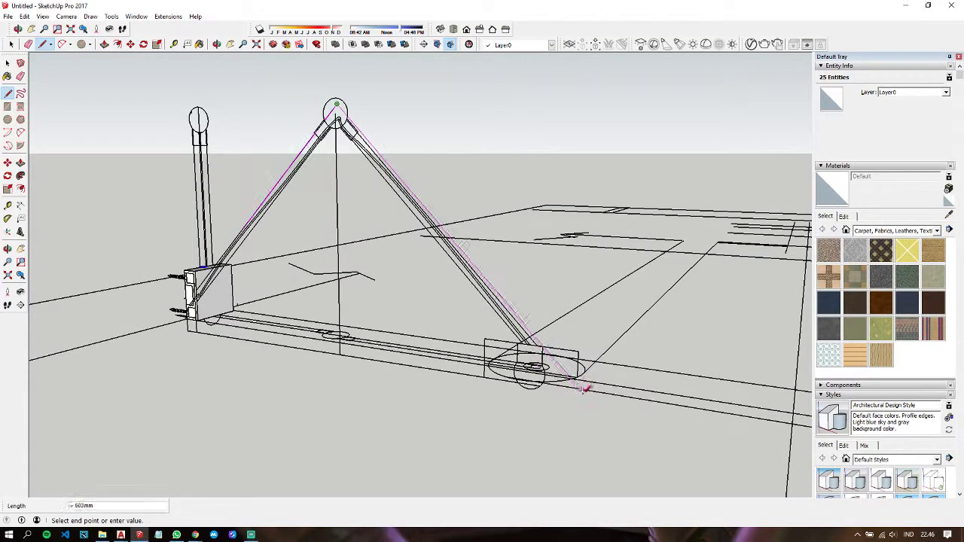
scroll(549, 354, up, 2)
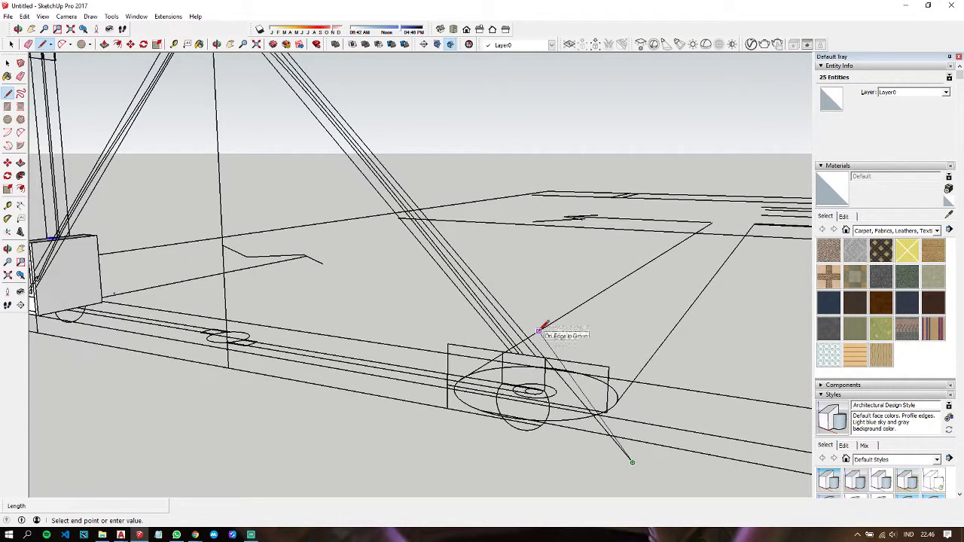
key(space)
scroll(546, 352, up, 3)
scroll(545, 352, down, 2)
mouse_move(547, 357)
middle_down()
mouse_move(570, 351)
mouse_move(545, 356)
mouse_move(560, 344)
middle_up()
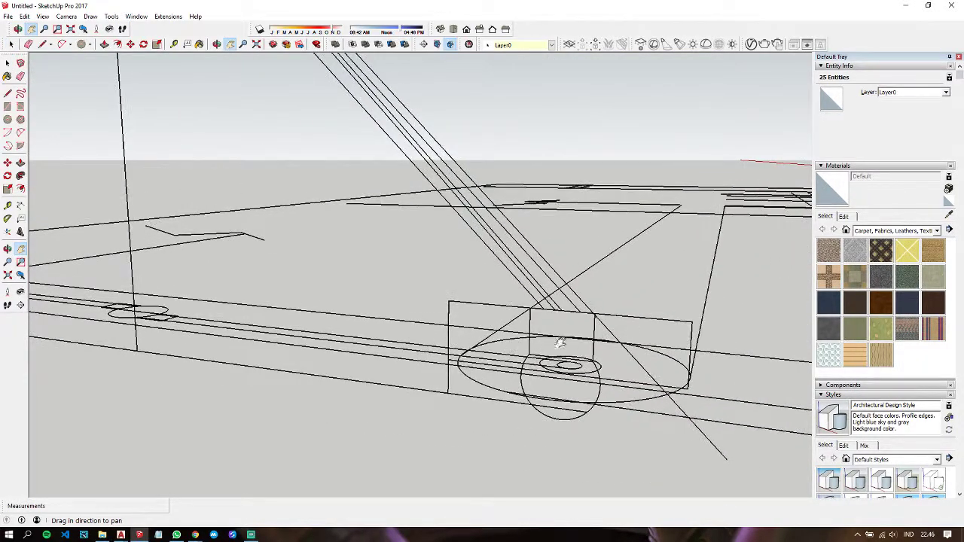
Step: Select the lower arm's long edge and draw a short line along the red axis there
key(l)
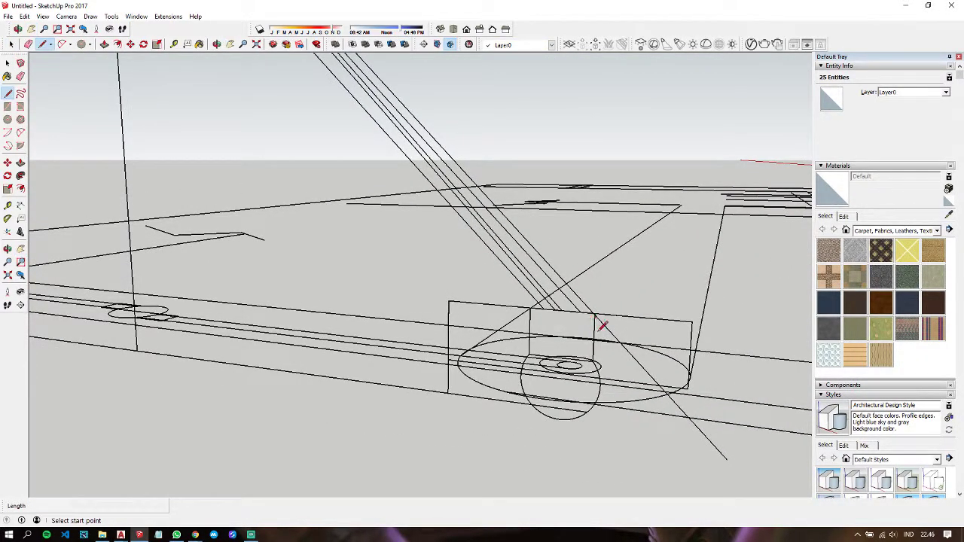
key(space)
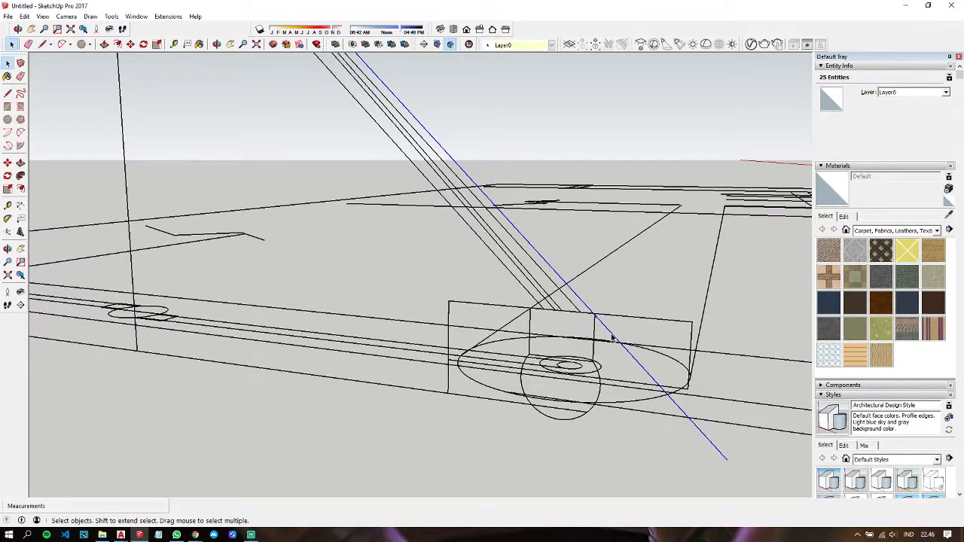
click(612, 338)
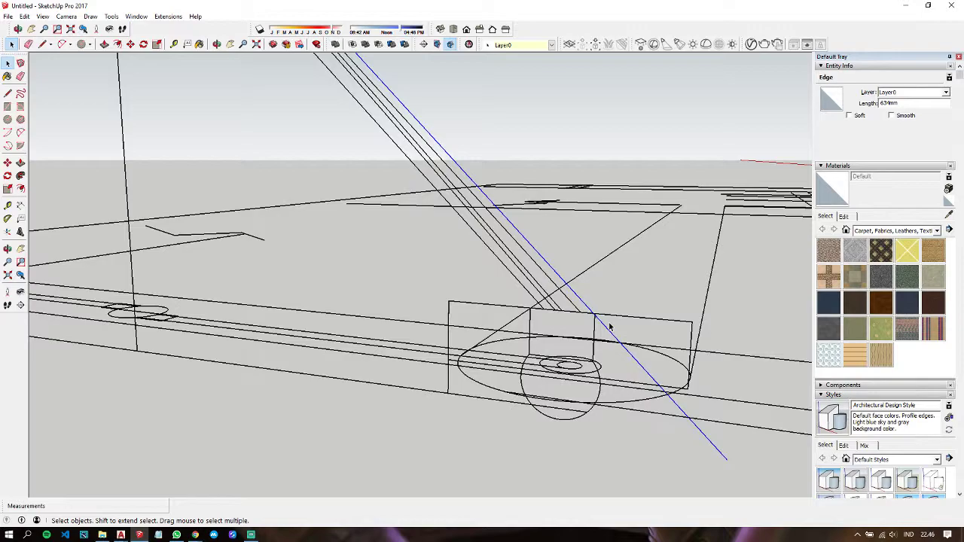
key(l)
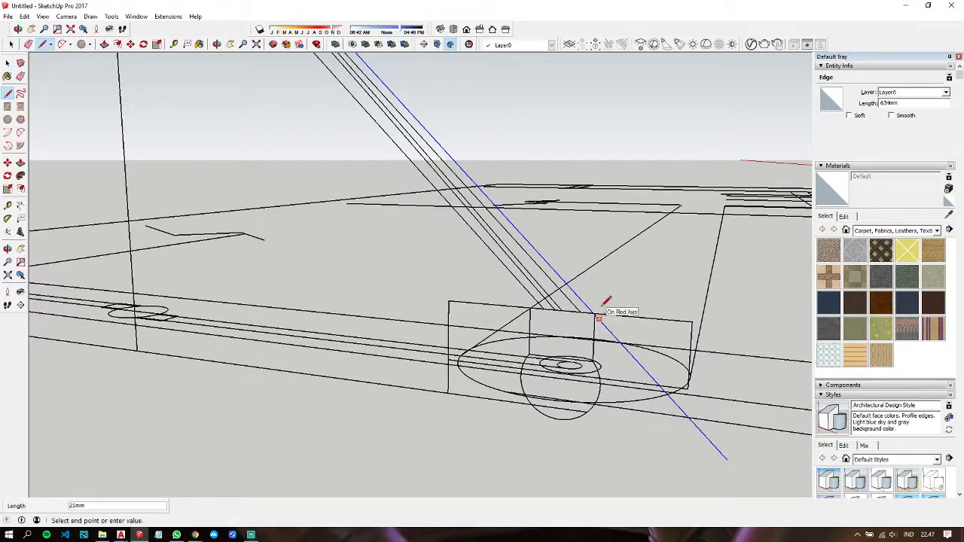
key(space)
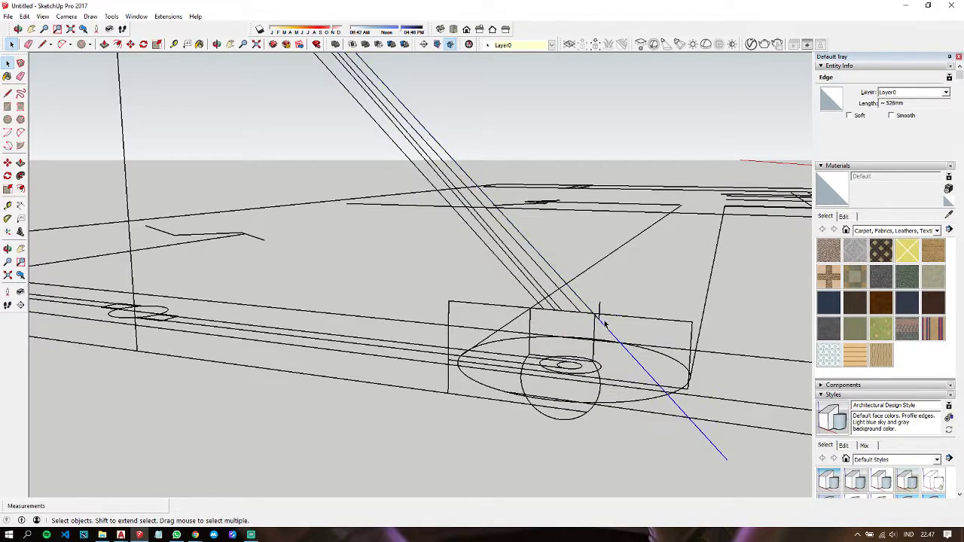
Step: Clear the selection and orbit and zoom back to the bracket box
click(600, 310)
scroll(600, 297, down, 3)
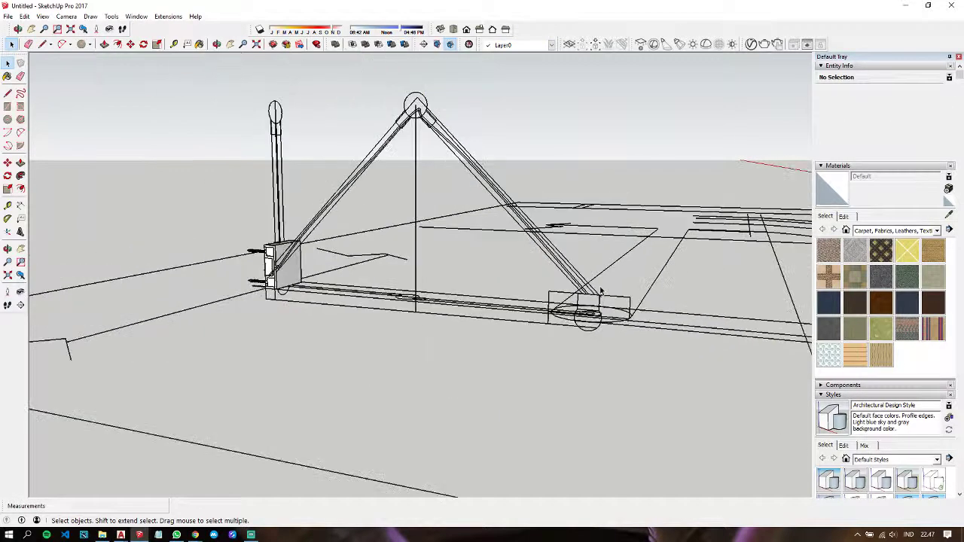
mouse_move(490, 266)
middle_down()
mouse_move(272, 274)
mouse_move(396, 269)
mouse_move(286, 273)
mouse_move(779, 302)
mouse_move(233, 308)
middle_up()
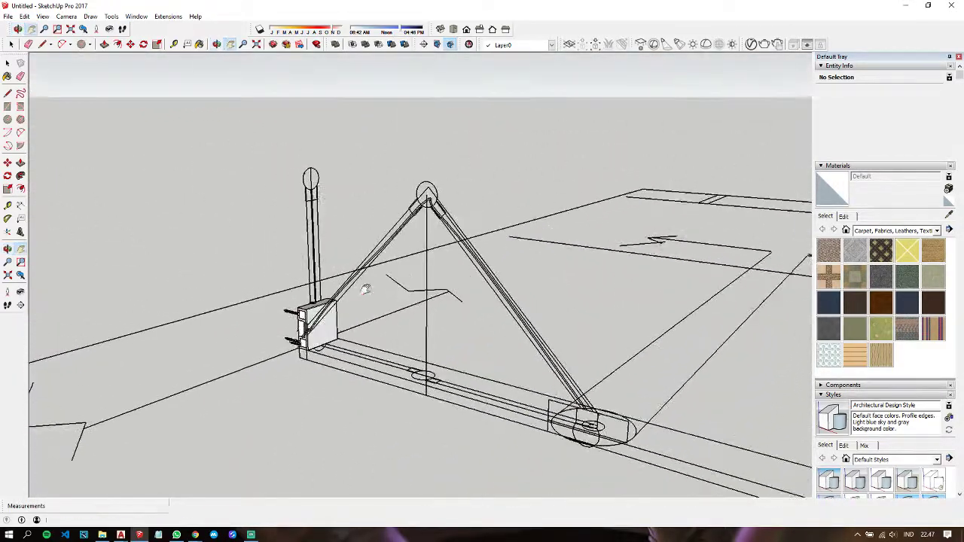
scroll(301, 331, up, 5)
scroll(317, 323, up, 3)
scroll(316, 324, down, 3)
Step: Rotate the circle on the box top 90° to stand it upright
scroll(314, 260, up, 3)
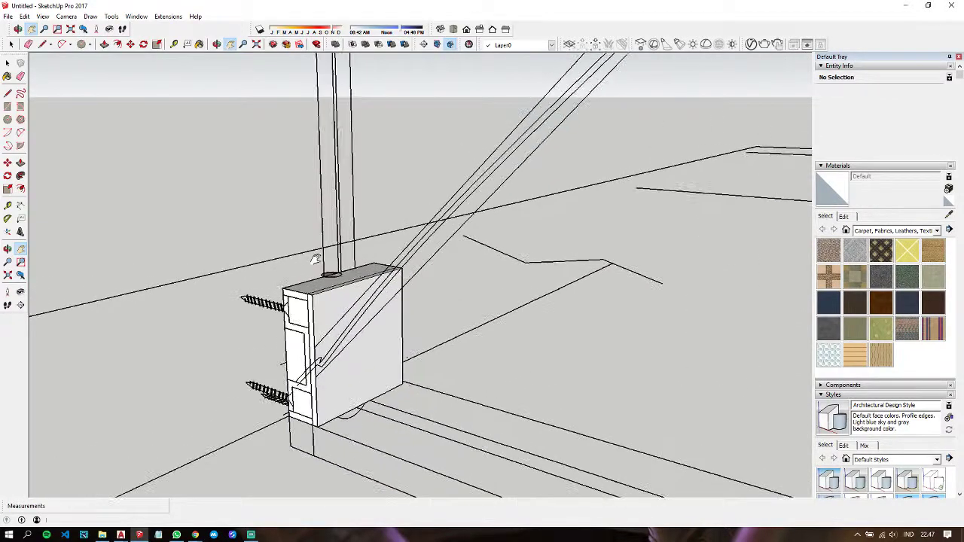
scroll(309, 262, up, 1)
middle_drag(306, 263, 336, 274)
triple_click(406, 323)
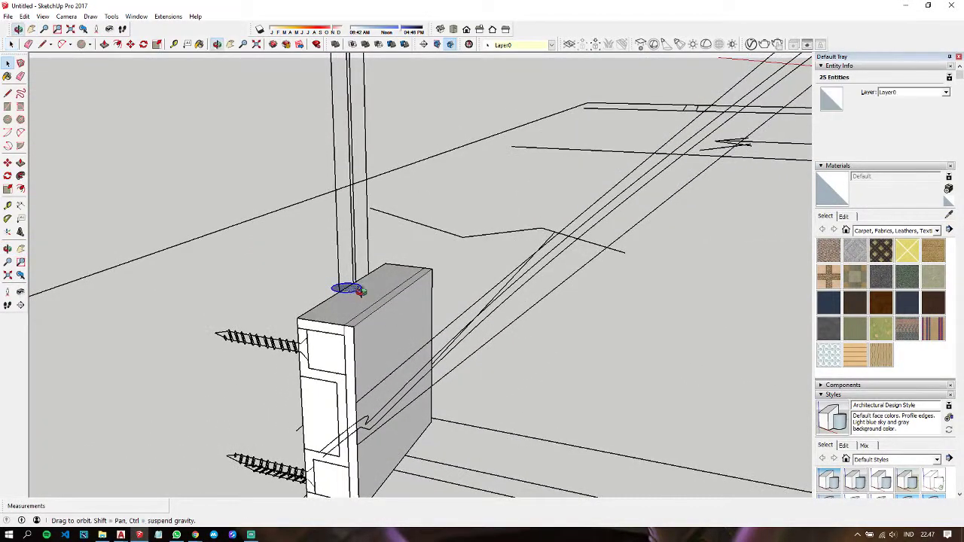
middle_drag(406, 323, 379, 295)
key(q)
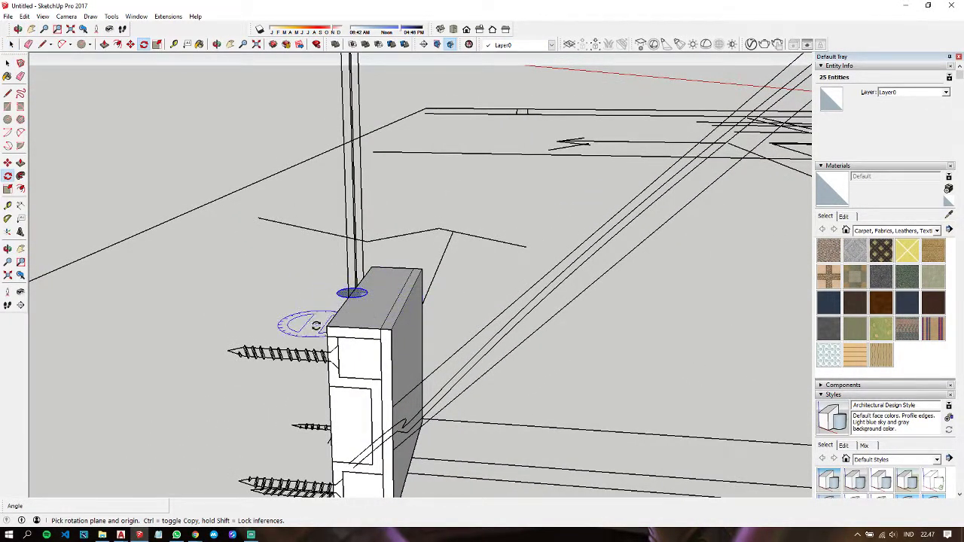
click(327, 326)
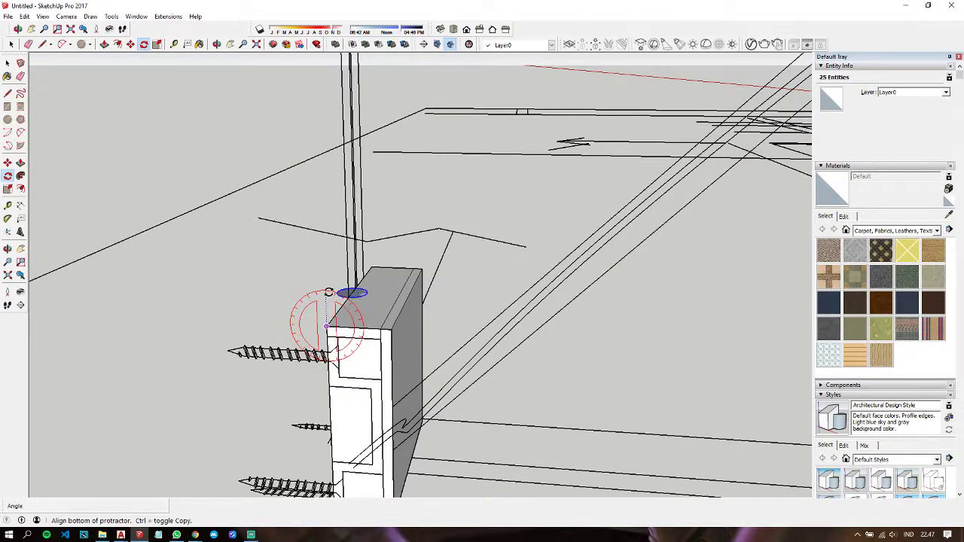
click(329, 292)
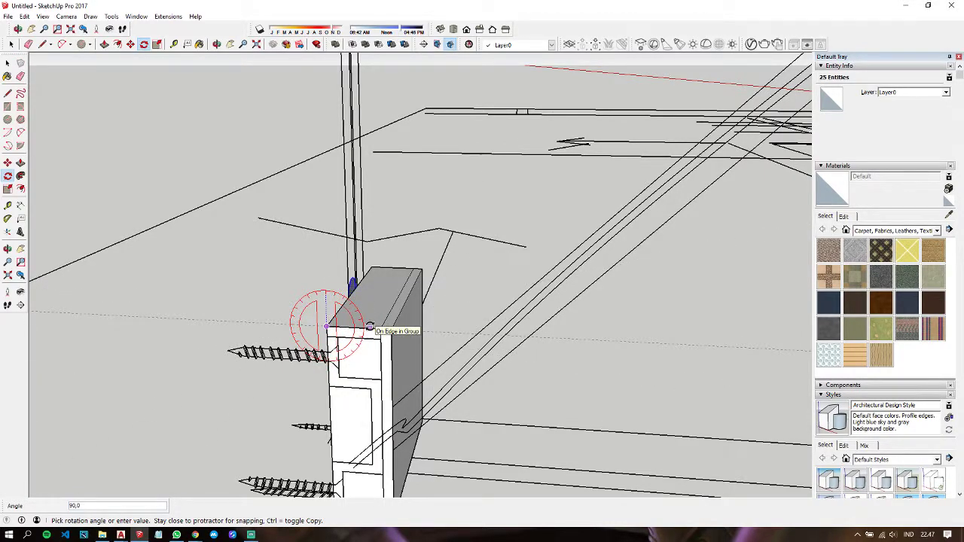
click(369, 327)
Step: Move the upright circle down 50 mm
key(m)
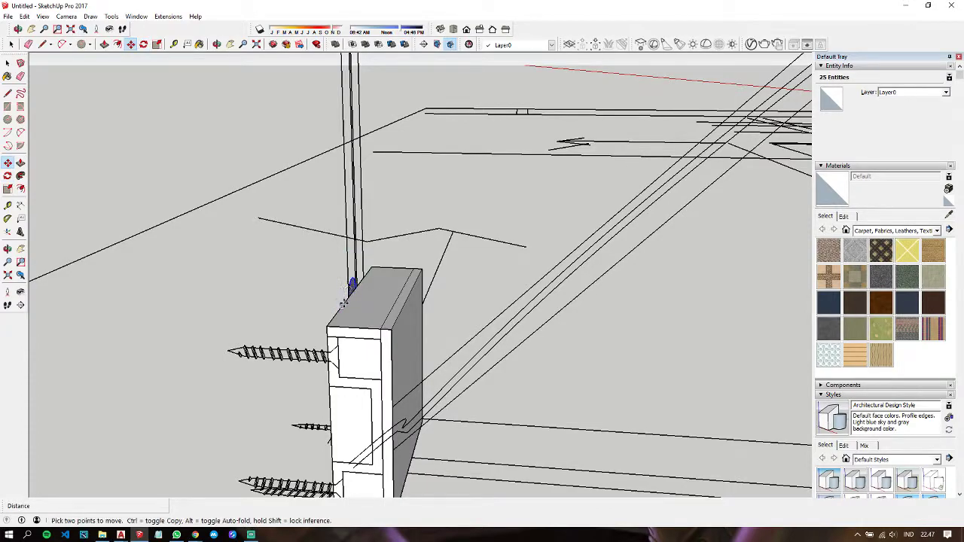
middle_drag(348, 299, 607, 319)
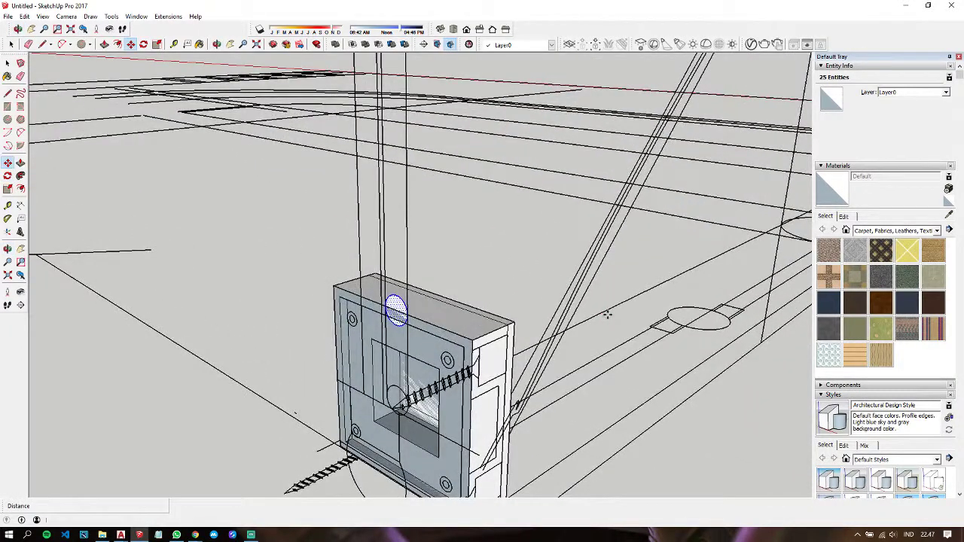
mouse_move(567, 282)
middle_down()
mouse_move(666, 248)
mouse_move(512, 185)
mouse_move(518, 181)
mouse_move(509, 195)
middle_up()
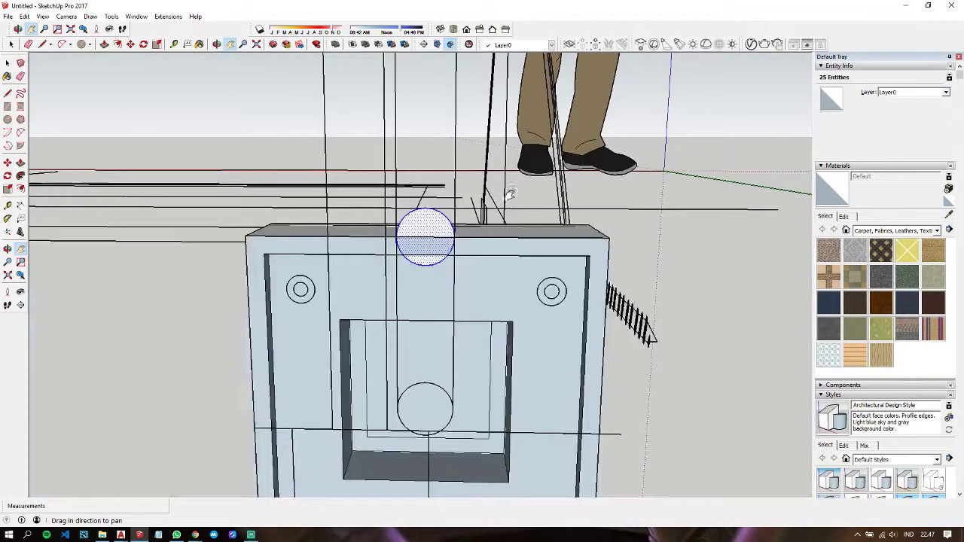
key(m)
click(455, 238)
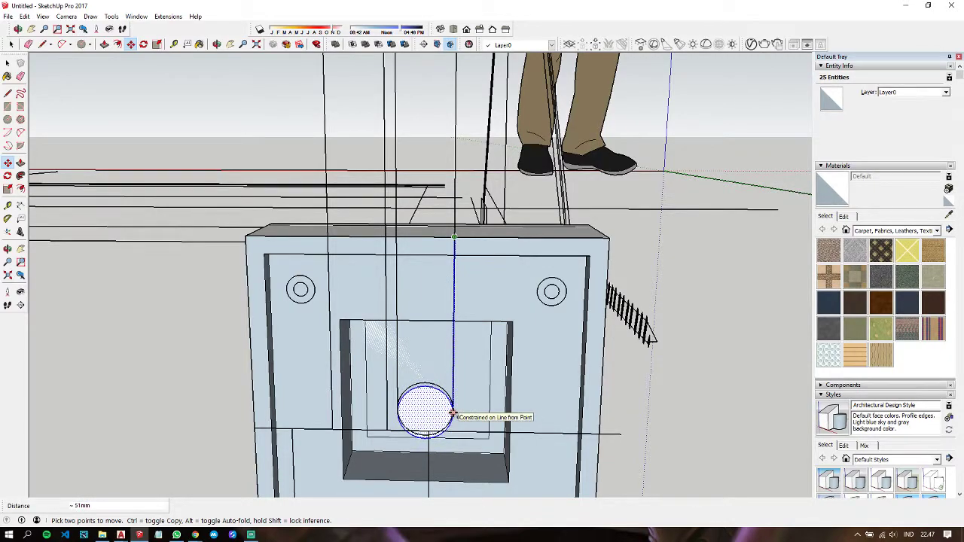
text(50)
key(Return)
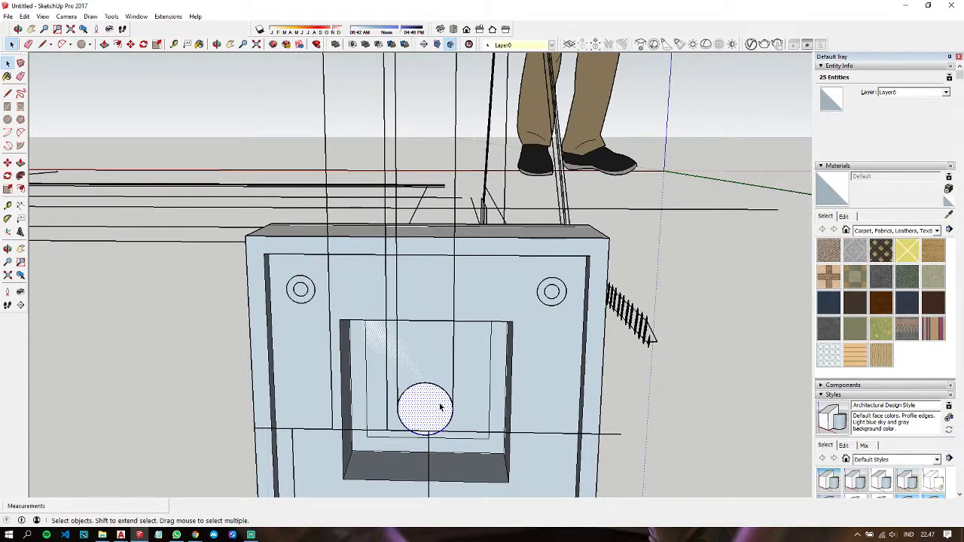
Step: Move the circle onto the bracket box's side face
key(m)
click(440, 407)
middle_drag(440, 406, 254, 355)
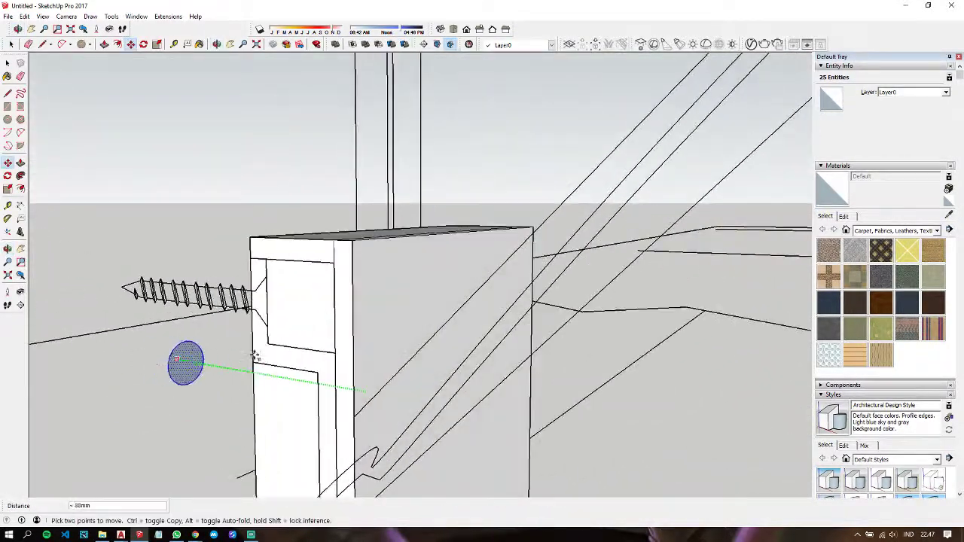
click(382, 295)
mouse_move(430, 297)
middle_down()
mouse_move(451, 230)
mouse_move(354, 302)
mouse_move(307, 355)
mouse_move(443, 211)
middle_up()
Step: Zoom to the apex joint and nudge the right arm's outer edge slightly
scroll(354, 302, down, 3)
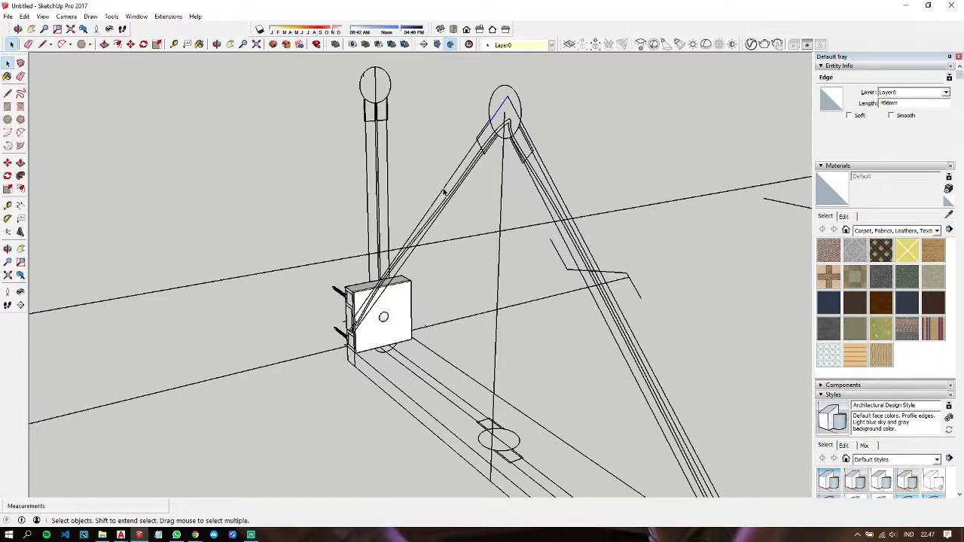
middle_drag(444, 192, 527, 128)
scroll(594, 148, up, 5)
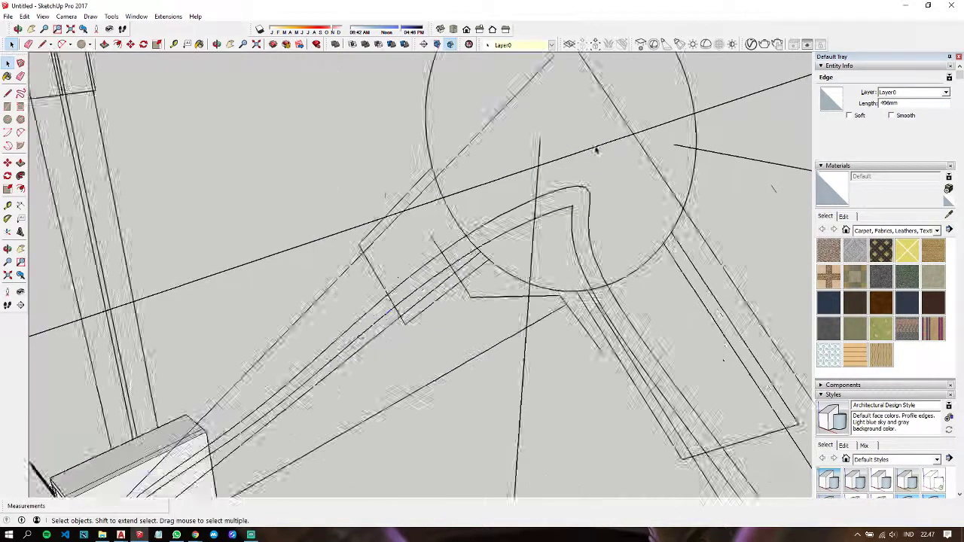
middle_drag(594, 148, 612, 123)
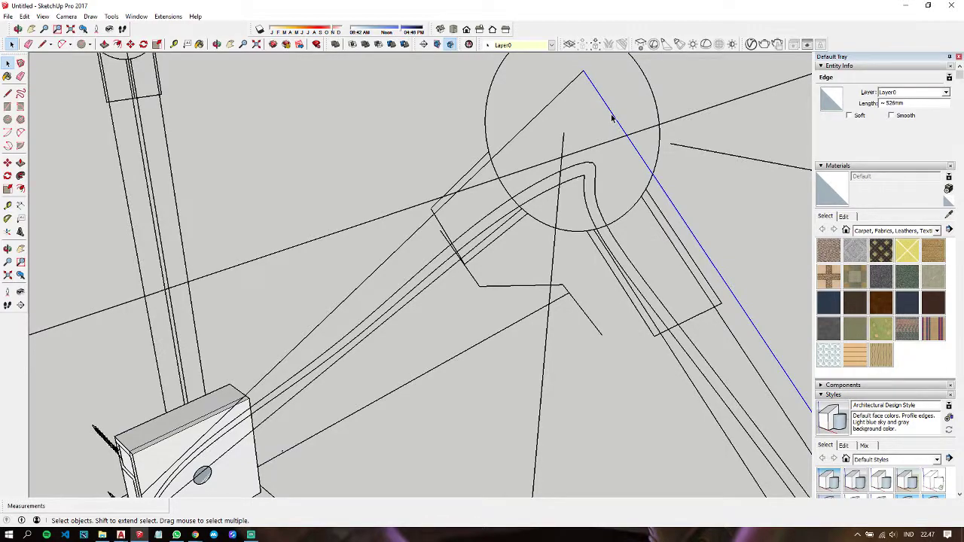
key(m)
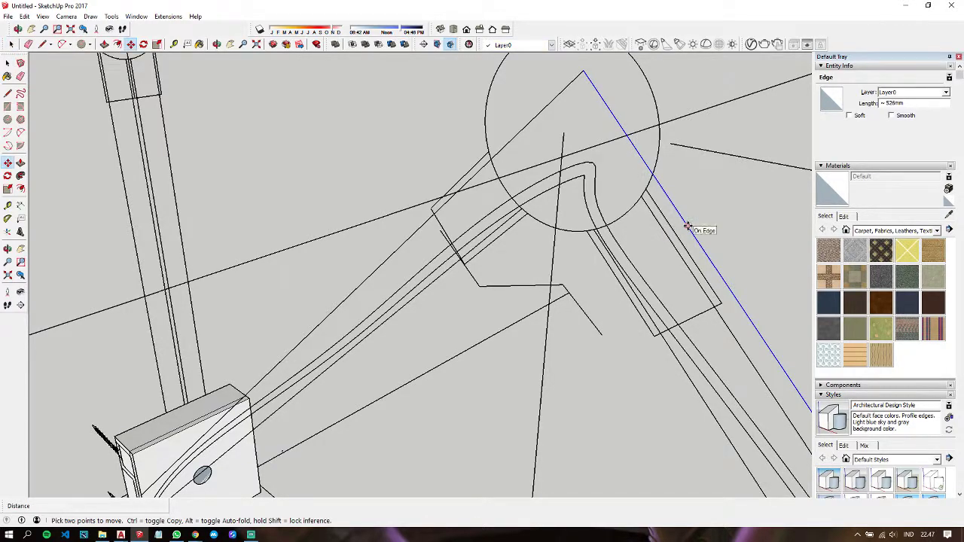
click(687, 226)
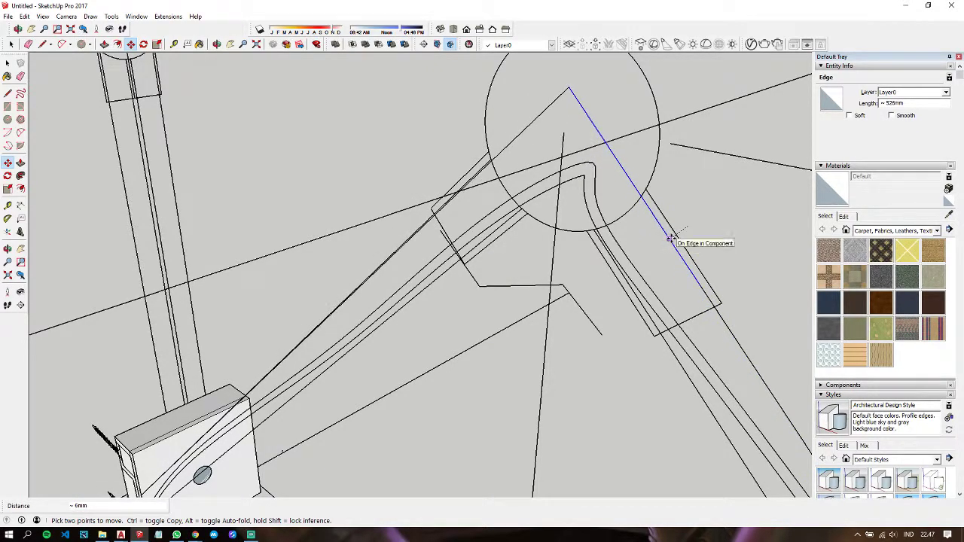
Step: Zoom out, orbit the post and bracket forward, and reselect the right arm's edge for Push/Pull
scroll(668, 237, down, 2)
scroll(668, 236, down, 2)
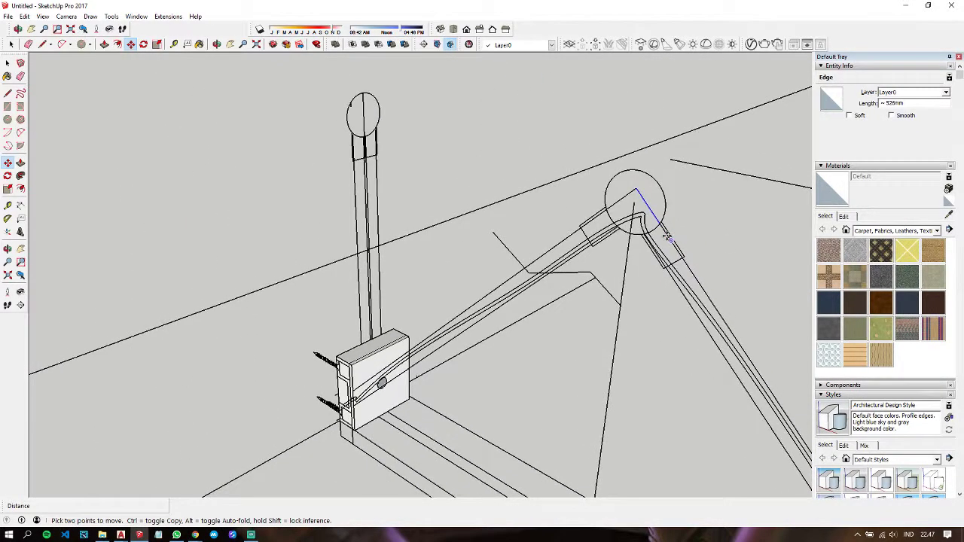
shift+middle_drag(667, 236, 609, 246)
scroll(594, 180, down, 3)
scroll(527, 226, down, 2)
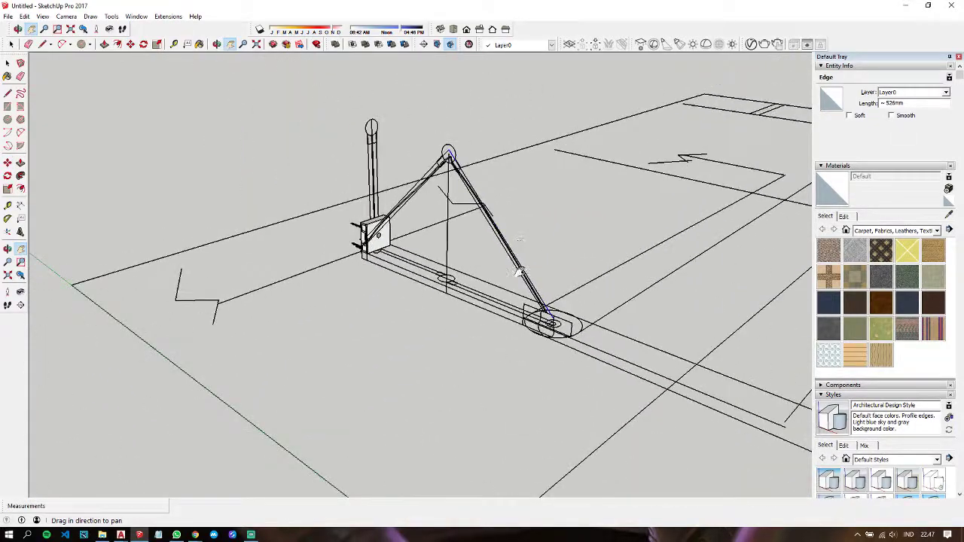
scroll(526, 296, up, 2)
scroll(526, 296, up, 2)
mouse_move(525, 296)
middle_down()
mouse_move(328, 260)
mouse_move(261, 261)
mouse_move(495, 248)
middle_up()
scroll(568, 131, up, 2)
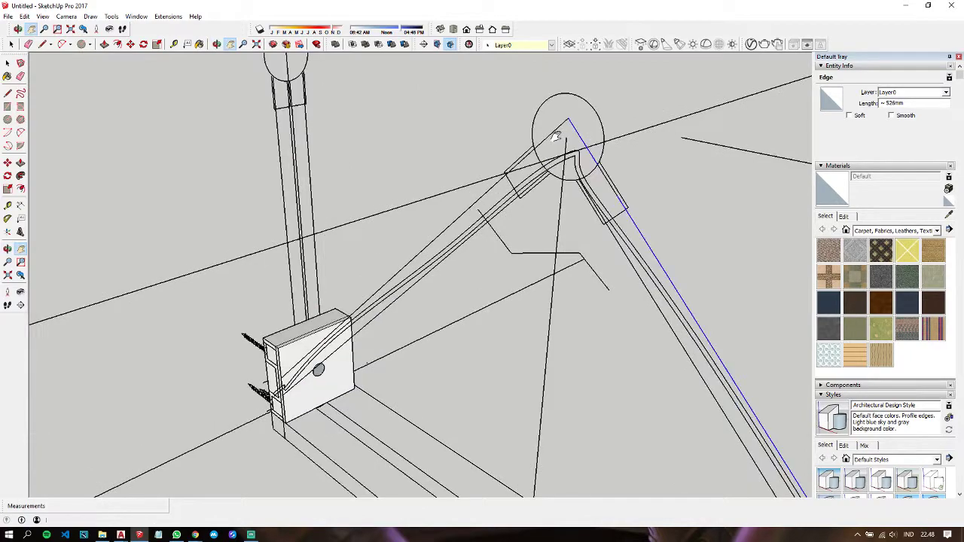
click(556, 133)
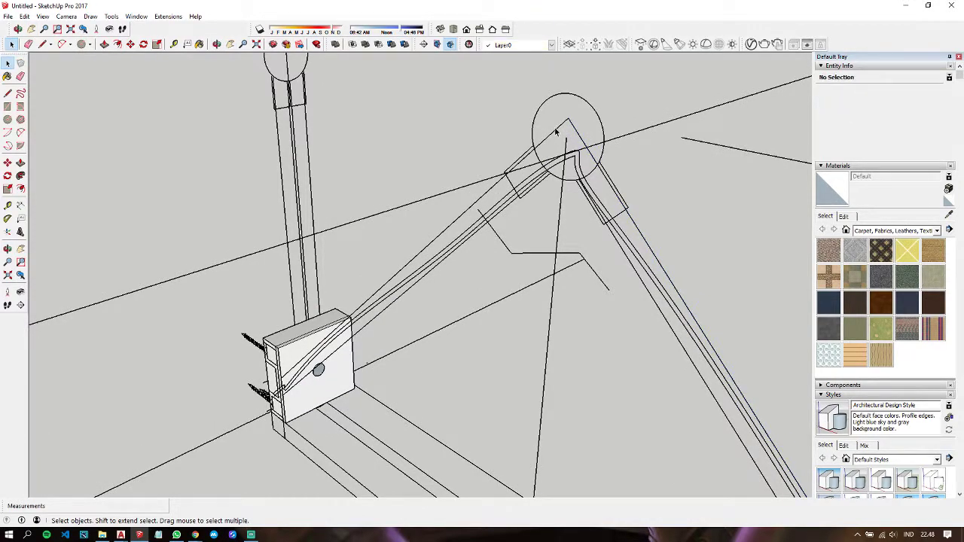
click(553, 135)
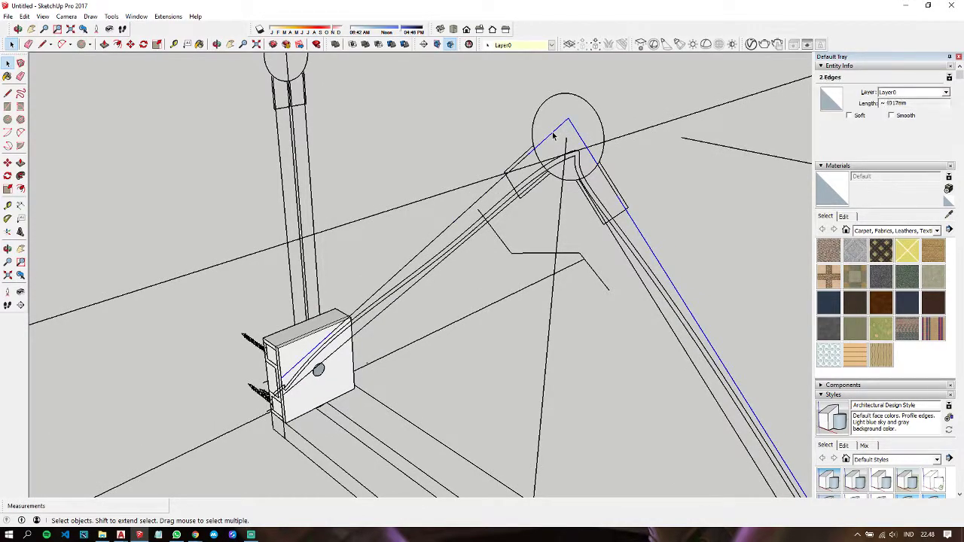
key(p)
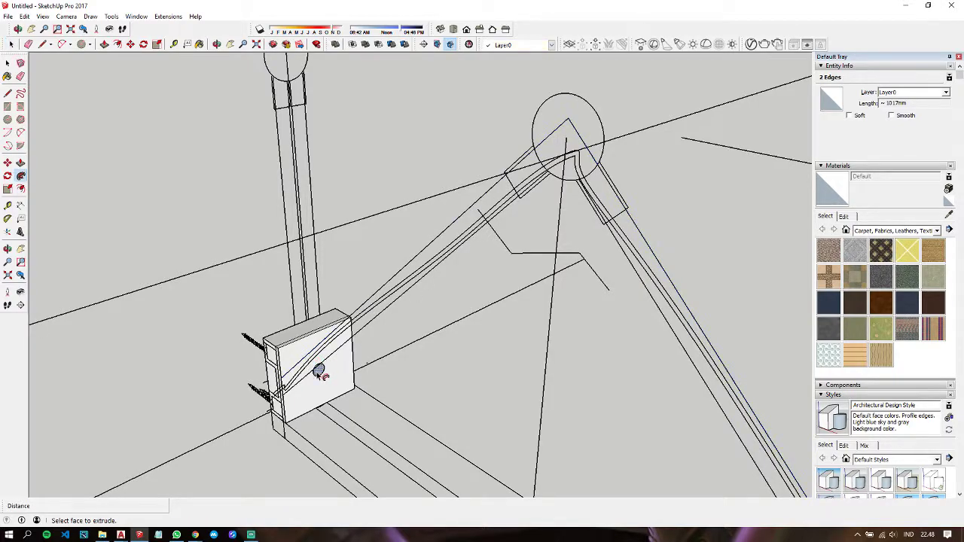
mouse_move(320, 371)
middle_down()
mouse_move(574, 210)
mouse_move(366, 239)
mouse_move(397, 169)
middle_up()
scroll(397, 169, up, 3)
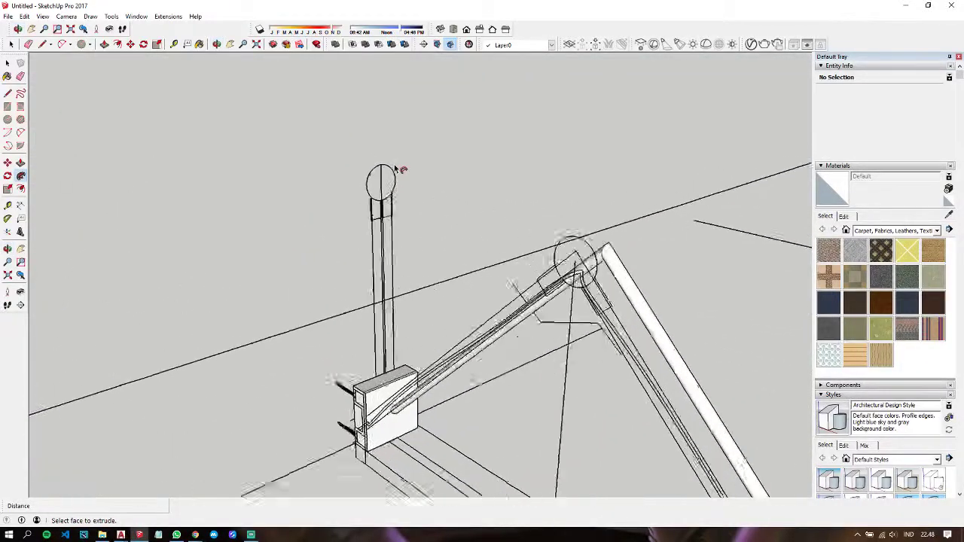
scroll(396, 169, up, 2)
scroll(475, 234, down, 2)
scroll(476, 234, down, 1)
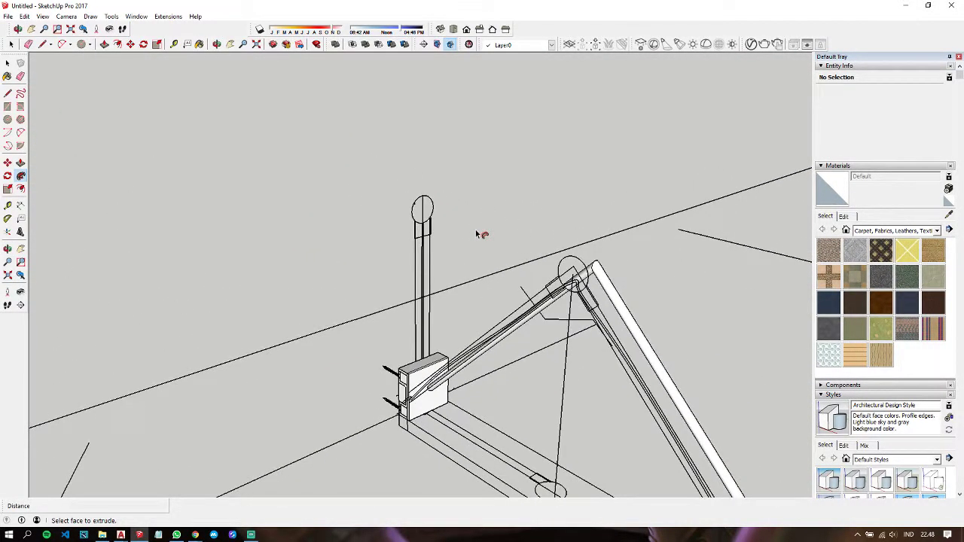
scroll(476, 234, down, 2)
mouse_move(506, 315)
middle_down()
mouse_move(456, 243)
mouse_move(362, 181)
mouse_move(501, 241)
mouse_move(567, 235)
middle_up()
scroll(569, 233, up, 2)
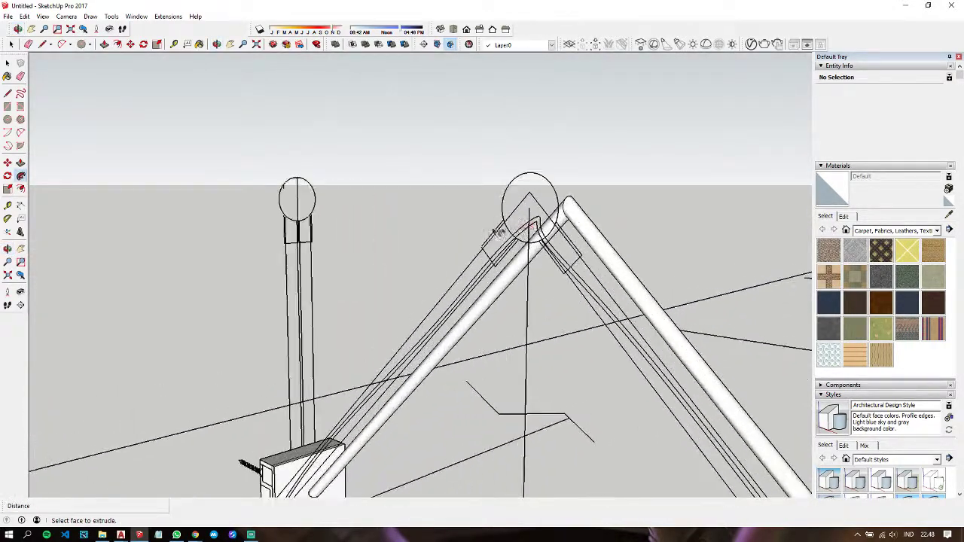
mouse_move(505, 221)
middle_down()
mouse_move(594, 209)
mouse_move(567, 237)
middle_up()
mouse_move(585, 286)
middle_down()
mouse_move(257, 295)
mouse_move(308, 275)
mouse_move(489, 263)
mouse_move(622, 272)
middle_up()
scroll(621, 272, down, 5)
scroll(621, 273, down, 2)
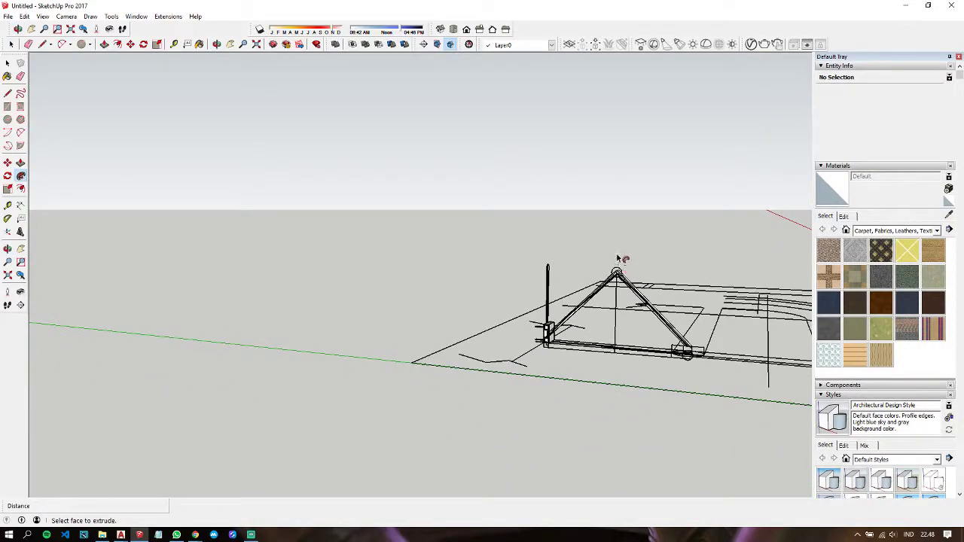
key(space)
Step: Select all and orbit around the model to inspect its parts and base outline
key(ctrl+a)
scroll(667, 301, up, 2)
scroll(667, 301, up, 2)
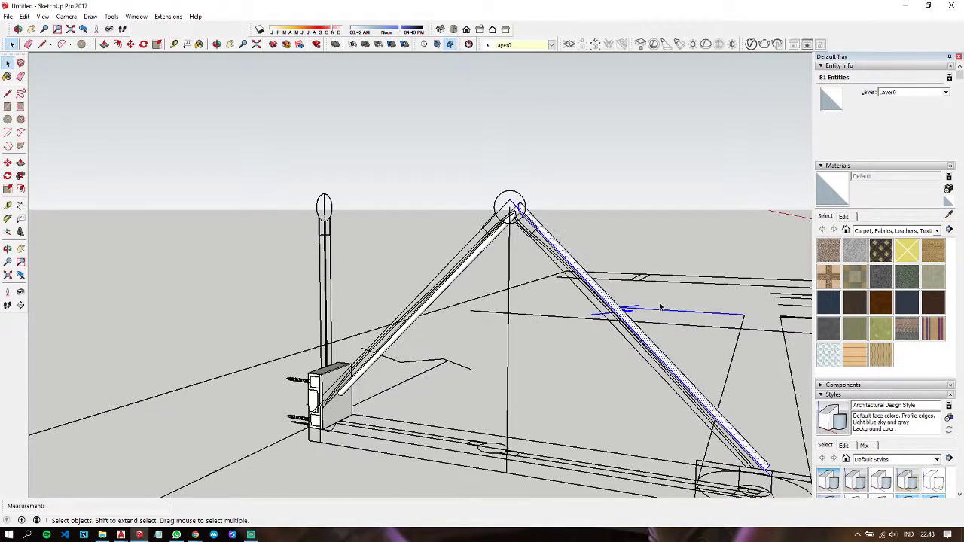
scroll(667, 301, down, 3)
mouse_move(663, 308)
middle_down()
mouse_move(658, 287)
mouse_move(530, 179)
middle_up()
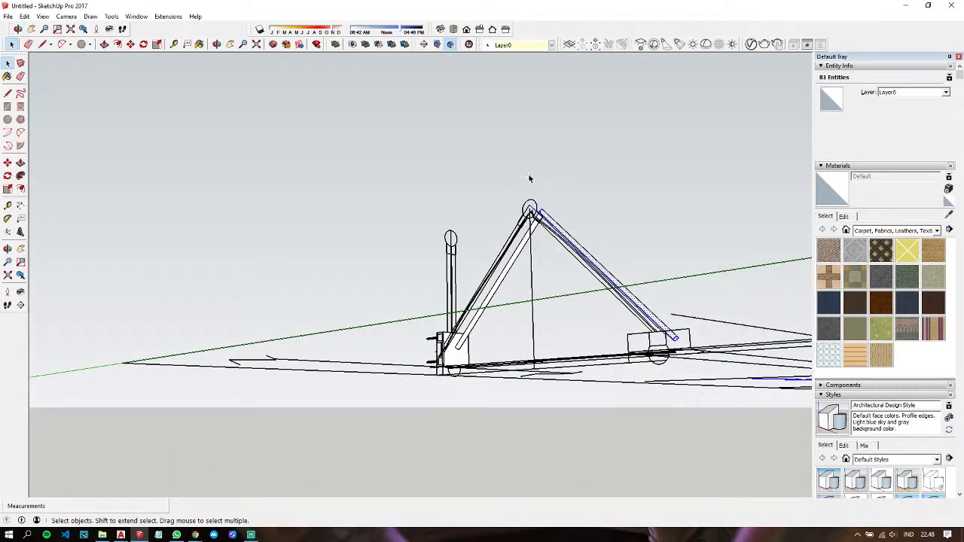
drag(527, 172, 686, 352)
middle_drag(542, 245, 515, 294)
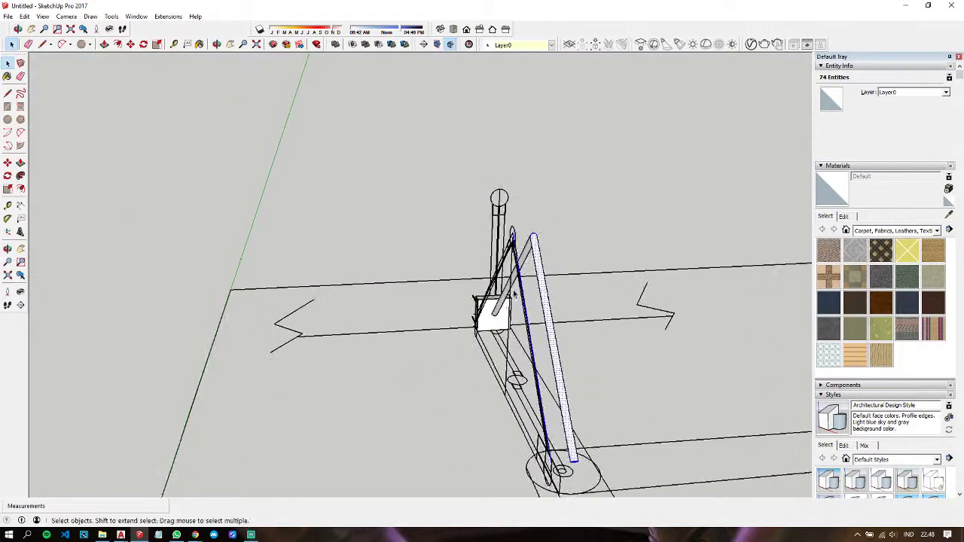
click(501, 343)
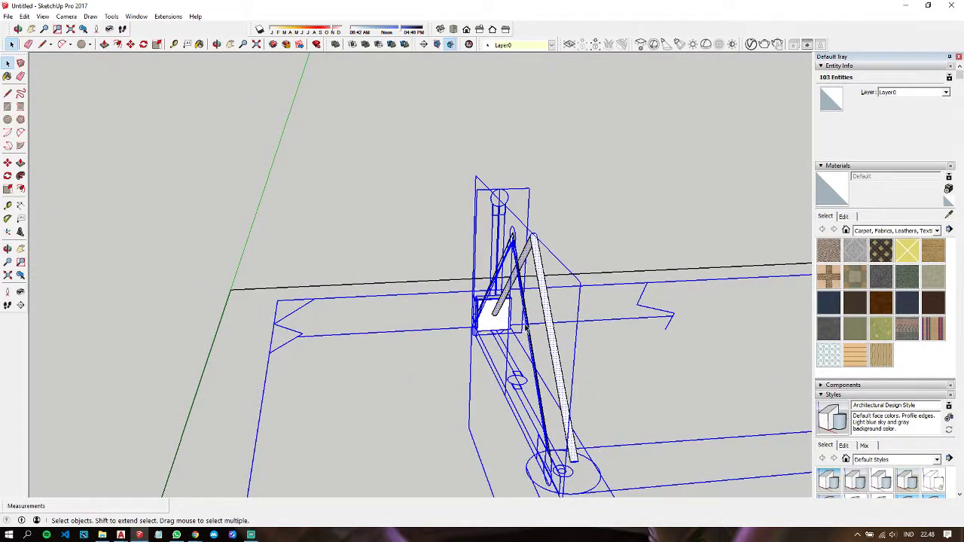
click(656, 382)
click(637, 326)
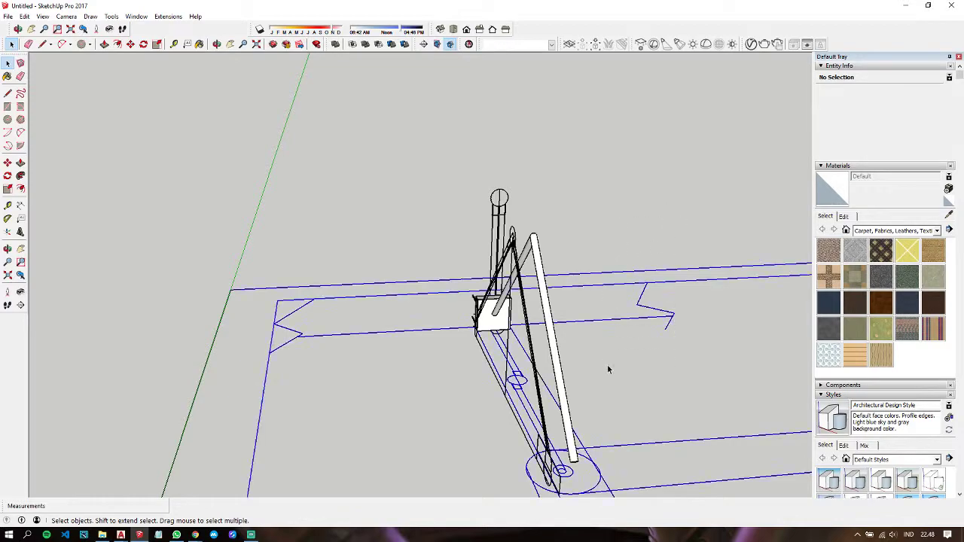
Step: Erase the stray edge lying to the right of the scale figure
double_click(641, 302)
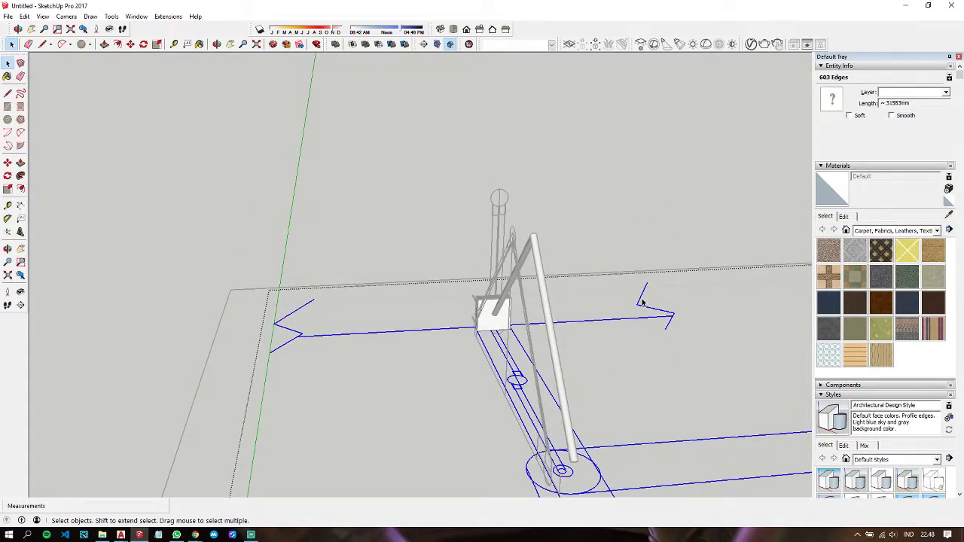
scroll(641, 302, down, 2)
middle_drag(641, 302, 539, 243)
click(539, 243)
scroll(539, 243, up, 1)
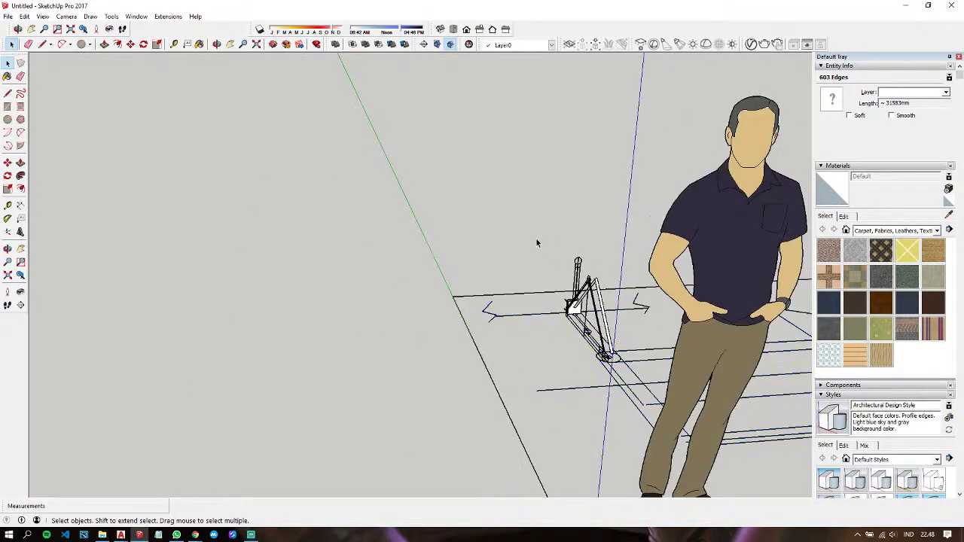
click(457, 300)
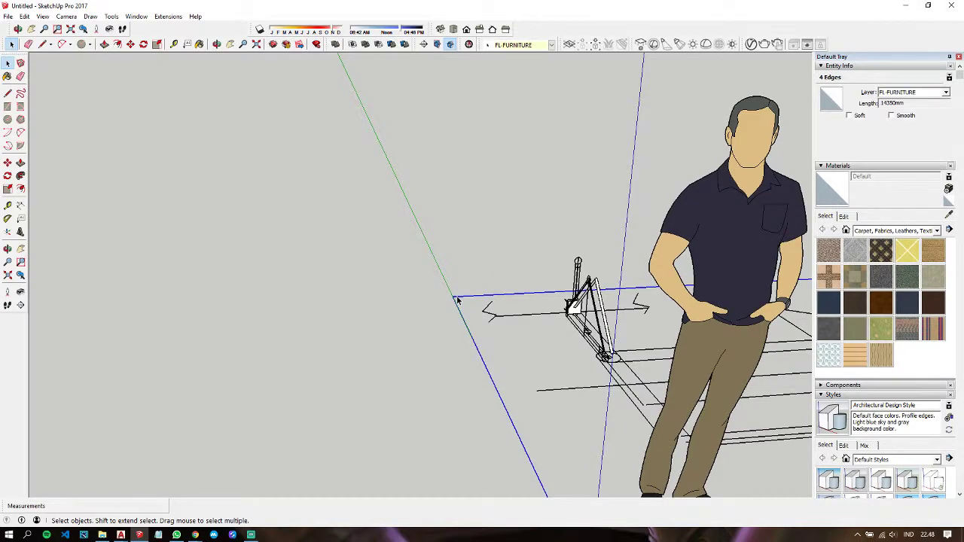
scroll(457, 299, down, 3)
scroll(457, 300, down, 2)
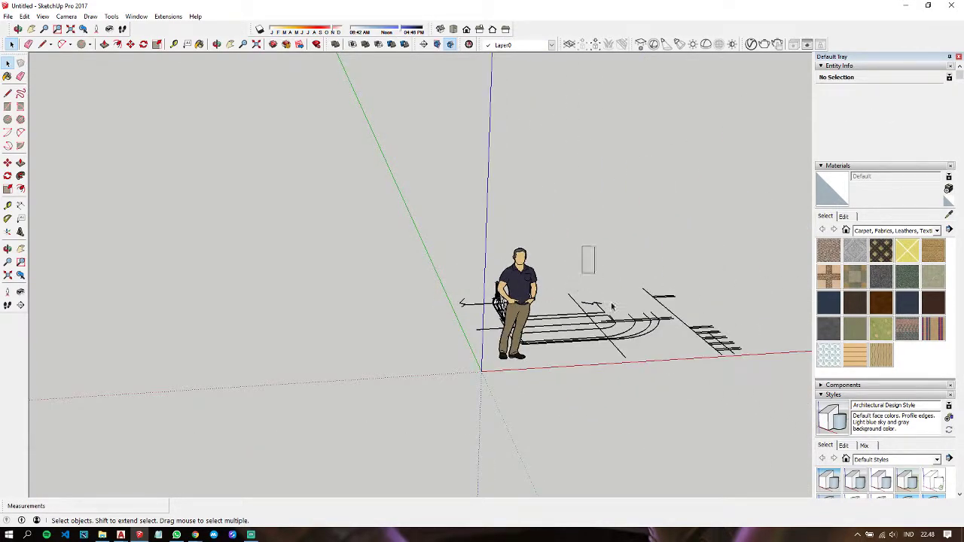
key(Delete)
click(439, 337)
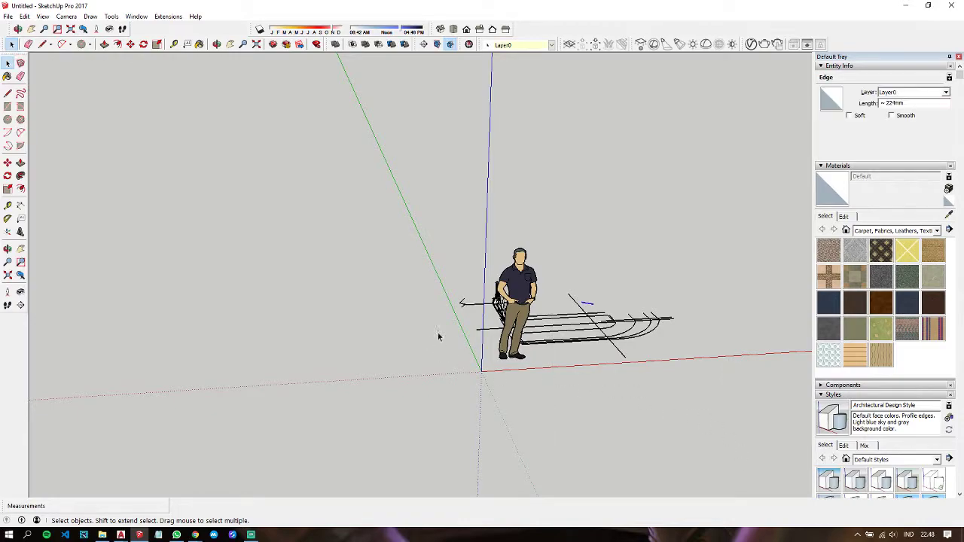
middle_drag(485, 329, 500, 293)
Step: Turn the right diagonal arm into a group with the context-menu Make Group
scroll(506, 275, up, 5)
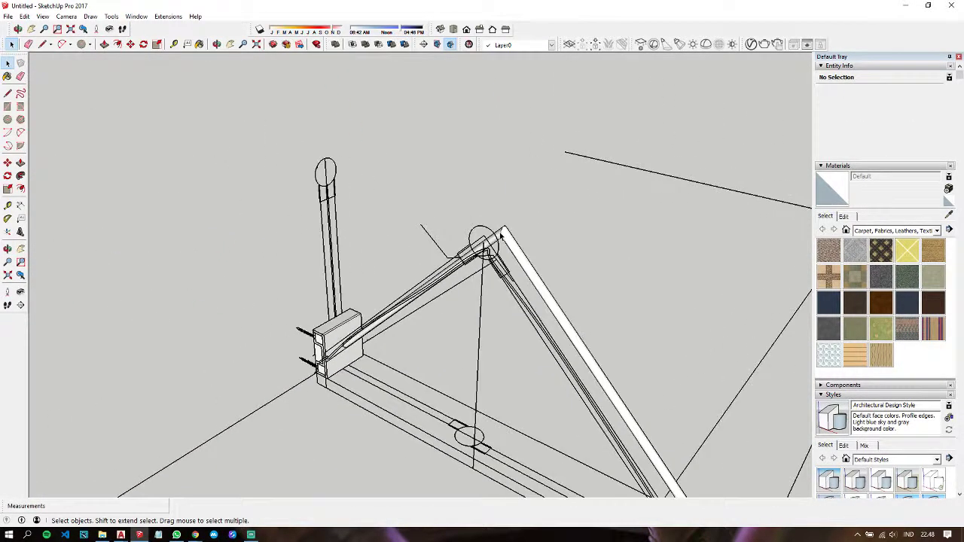
middle_drag(506, 274, 540, 180)
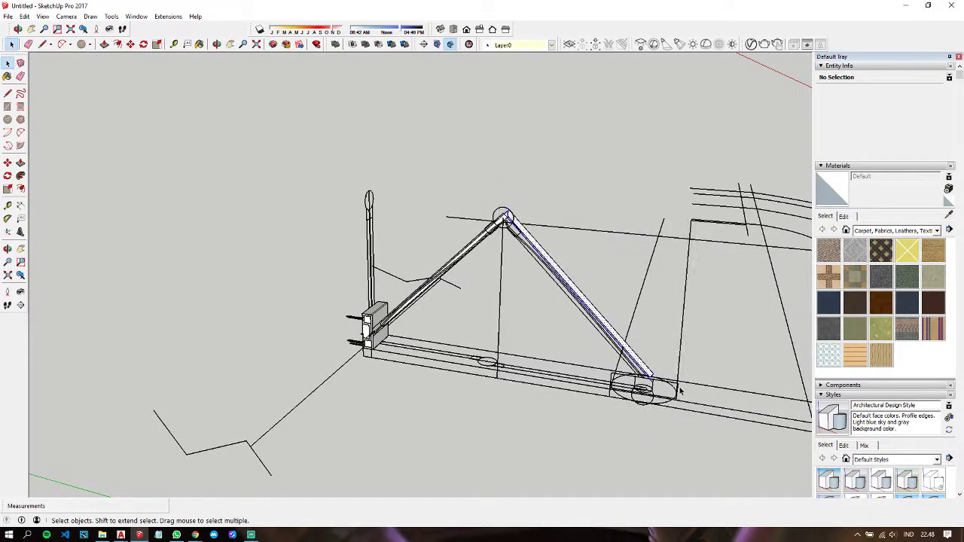
click(633, 350)
right_click(573, 285)
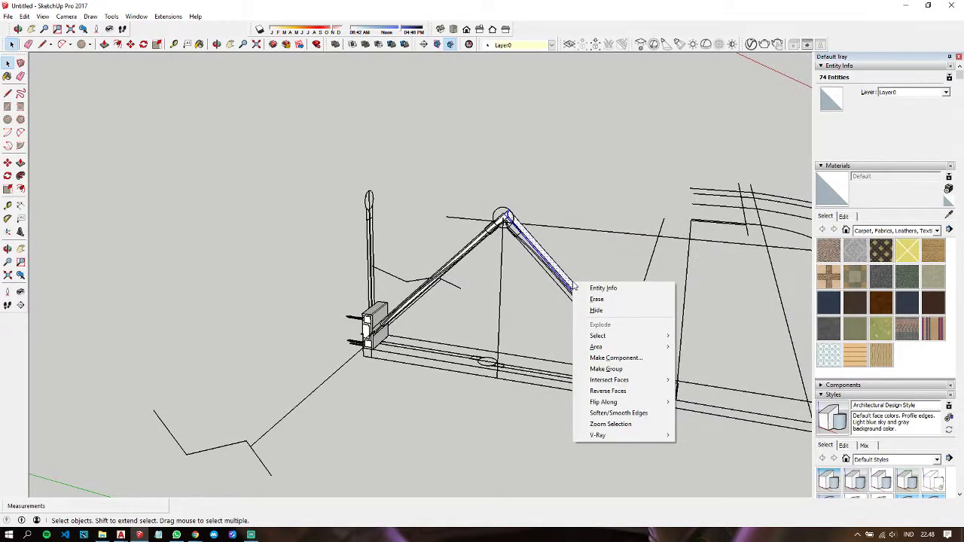
click(606, 369)
mouse_move(606, 369)
middle_down()
mouse_move(514, 256)
mouse_move(564, 236)
mouse_move(452, 252)
mouse_move(369, 250)
middle_up()
click(533, 260)
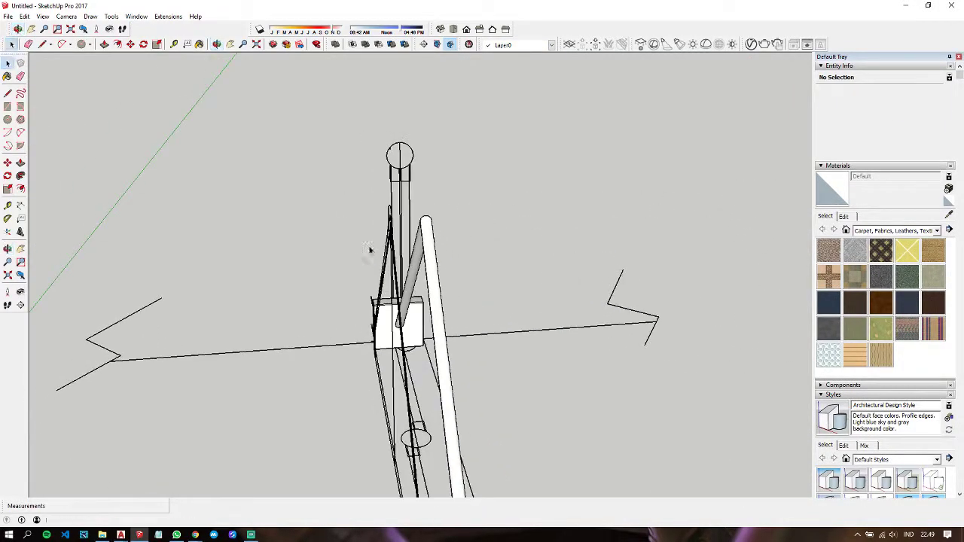
Step: Open the new arm group to inspect its edges, then exit group editing
double_click(427, 230)
mouse_move(443, 258)
middle_down()
mouse_move(419, 193)
mouse_move(387, 214)
middle_up()
drag(385, 214, 330, 263)
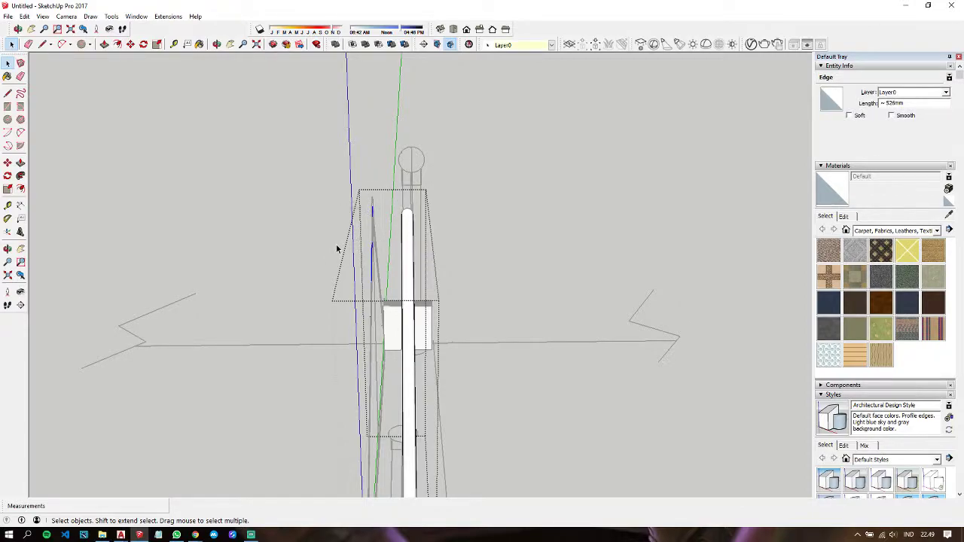
key(alt+Tab)
key(Escape)
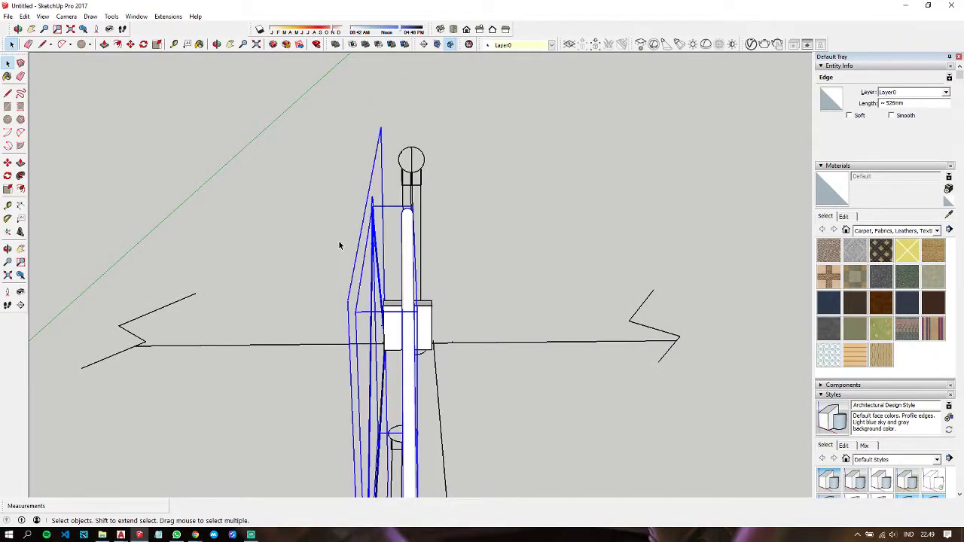
click(418, 260)
double_click(408, 259)
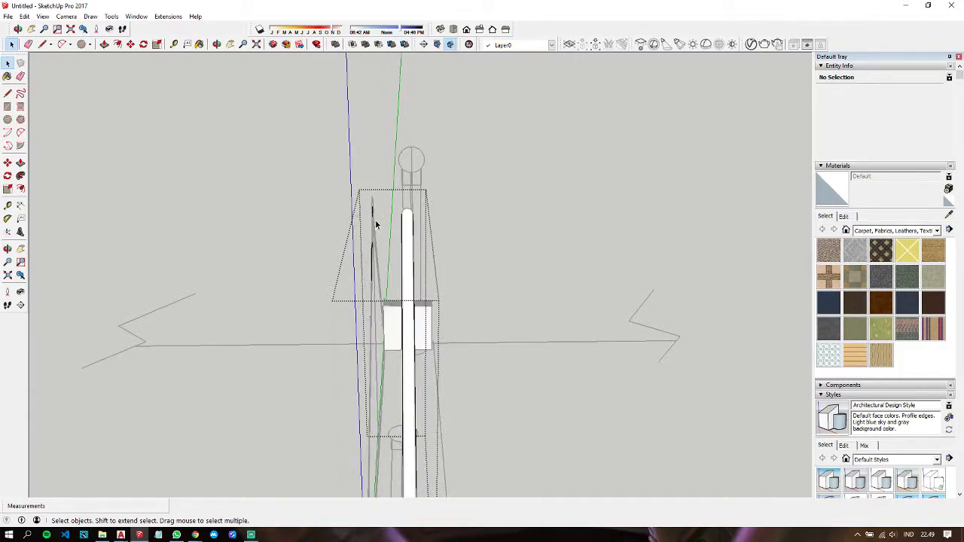
click(309, 269)
Step: Select the diagonal arm group and view it from a steeper angle
middle_drag(320, 266, 545, 167)
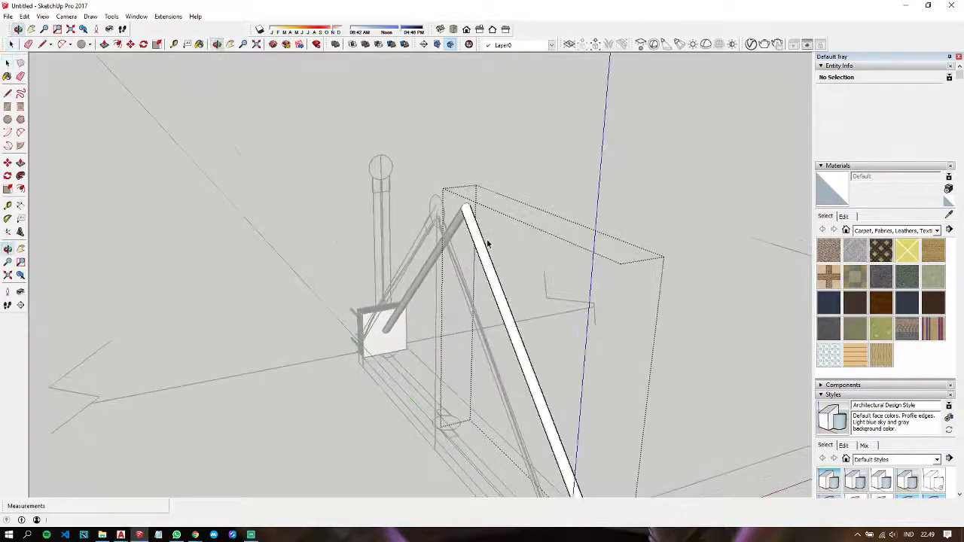
middle_drag(422, 216, 593, 190)
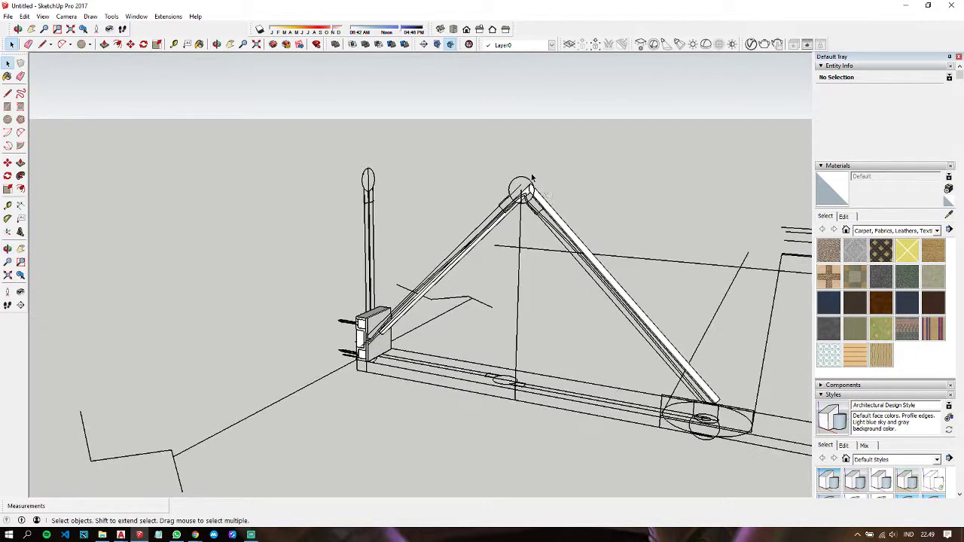
drag(510, 162, 753, 443)
middle_drag(753, 443, 488, 363)
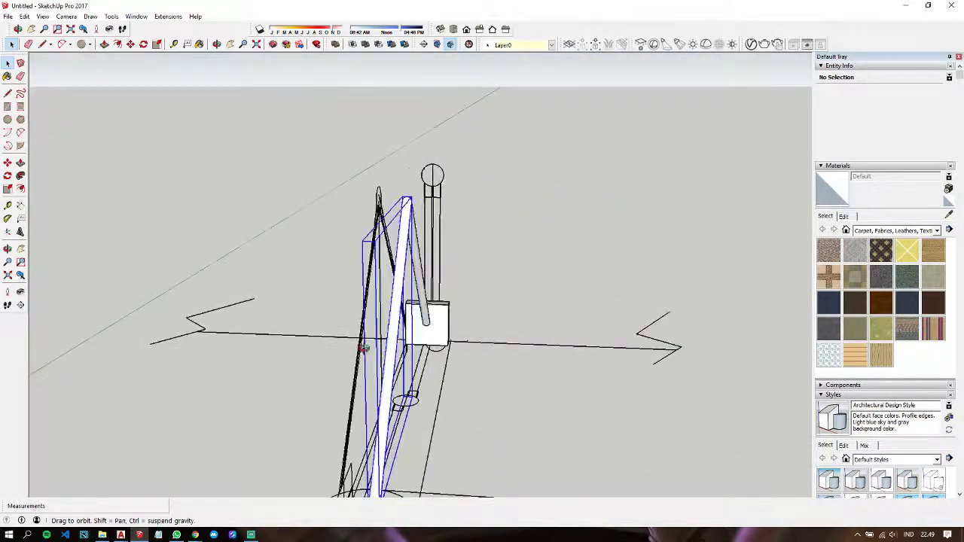
scroll(444, 279, up, 1)
scroll(433, 226, up, 3)
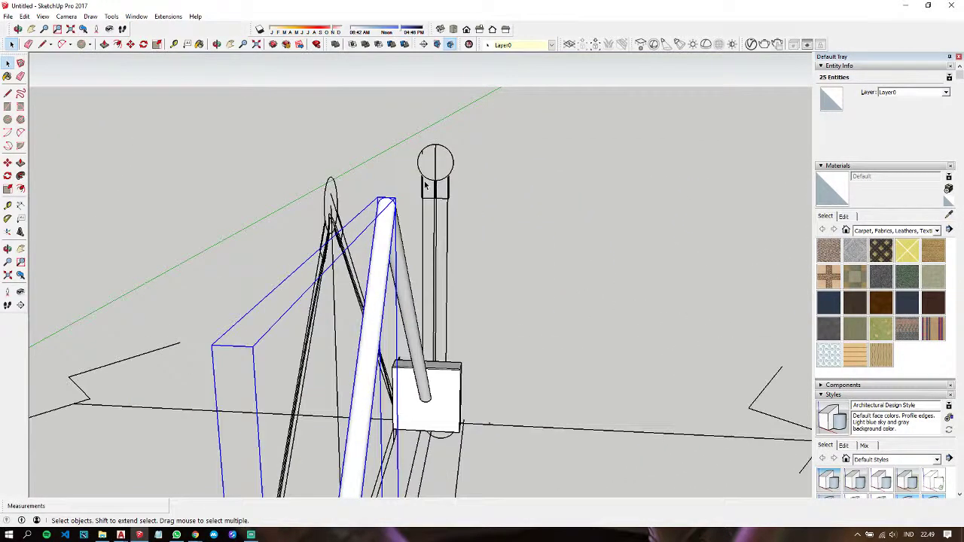
scroll(425, 188, up, 1)
middle_drag(508, 294, 291, 340)
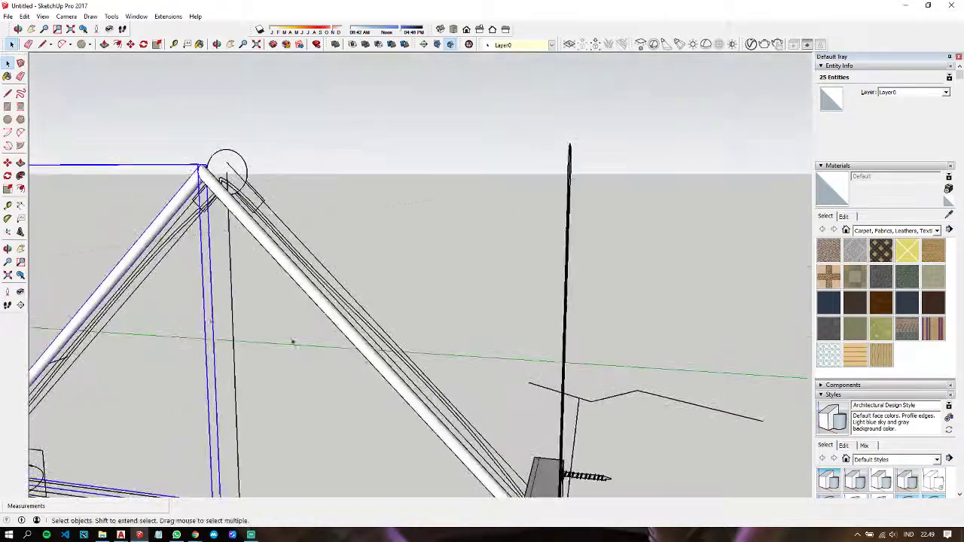
scroll(394, 318, down, 3)
scroll(393, 318, down, 1)
scroll(741, 317, up, 2)
mouse_move(741, 317)
middle_down()
mouse_move(579, 321)
mouse_move(699, 336)
middle_up()
scroll(467, 271, up, 2)
scroll(450, 273, up, 2)
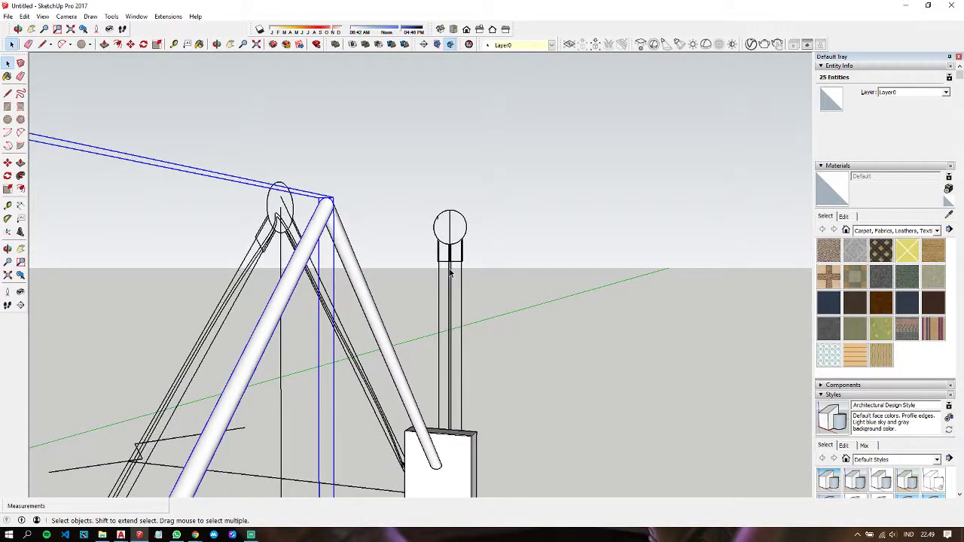
key(m)
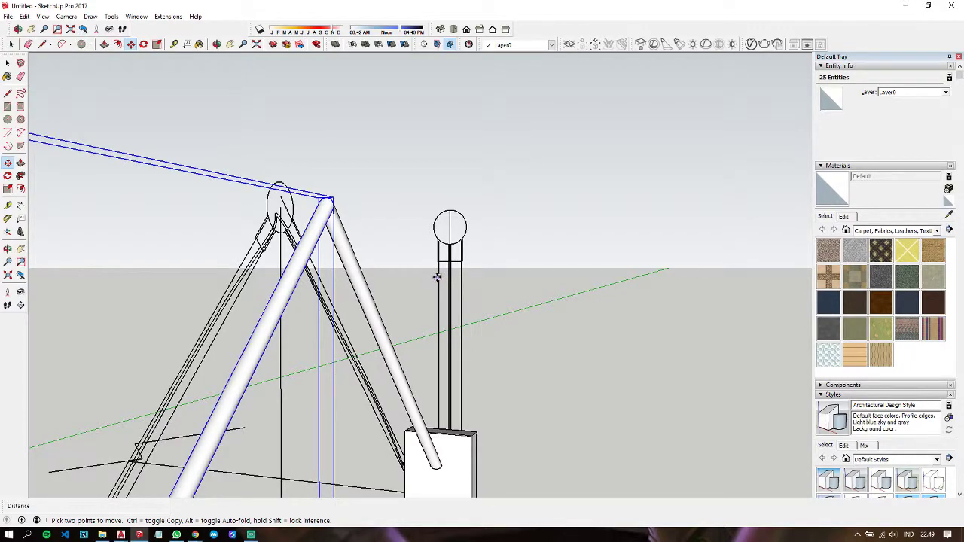
Step: Copy the diagonal tube arm, placing the duplicate about 19 mm beside the original
click(437, 277)
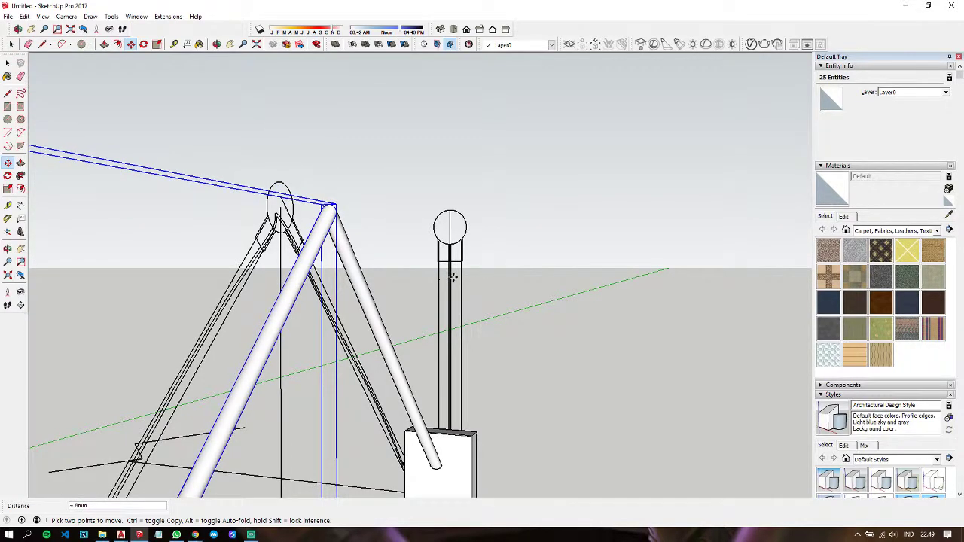
scroll(448, 278, up, 2)
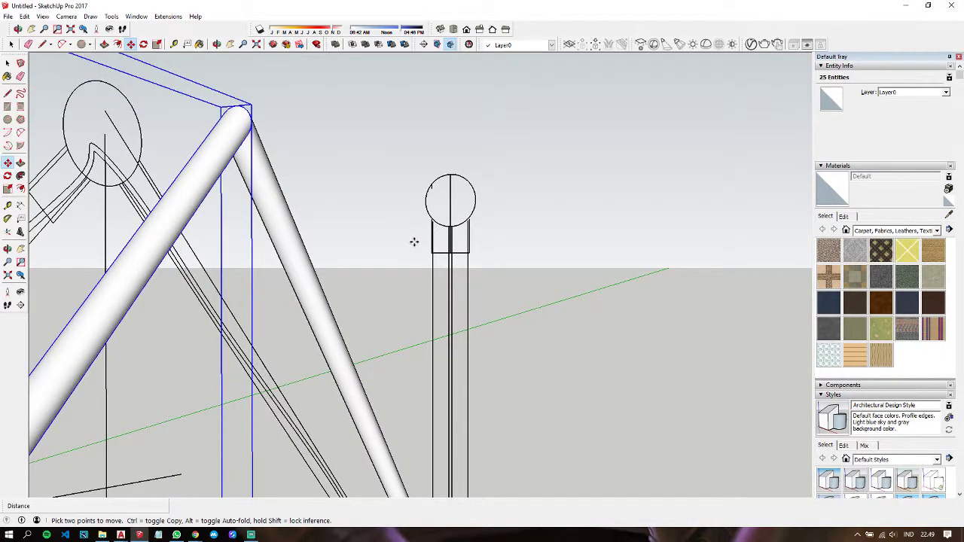
mouse_move(415, 242)
middle_down()
mouse_move(275, 295)
mouse_move(126, 316)
middle_up()
mouse_move(337, 270)
middle_down()
mouse_move(716, 327)
mouse_move(777, 386)
middle_up()
ctrl+click(365, 196)
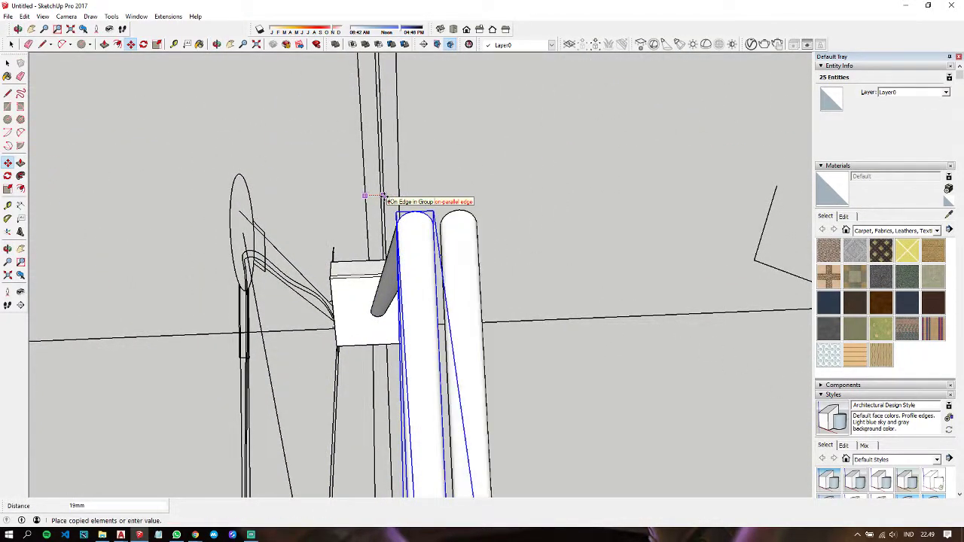
key(space)
click(426, 252)
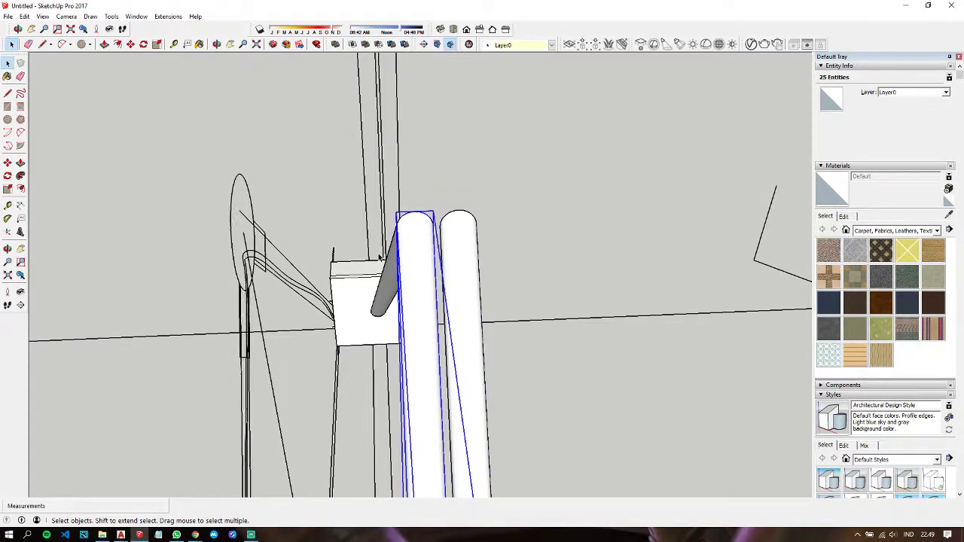
mouse_move(443, 256)
middle_down()
mouse_move(668, 219)
mouse_move(623, 219)
middle_up()
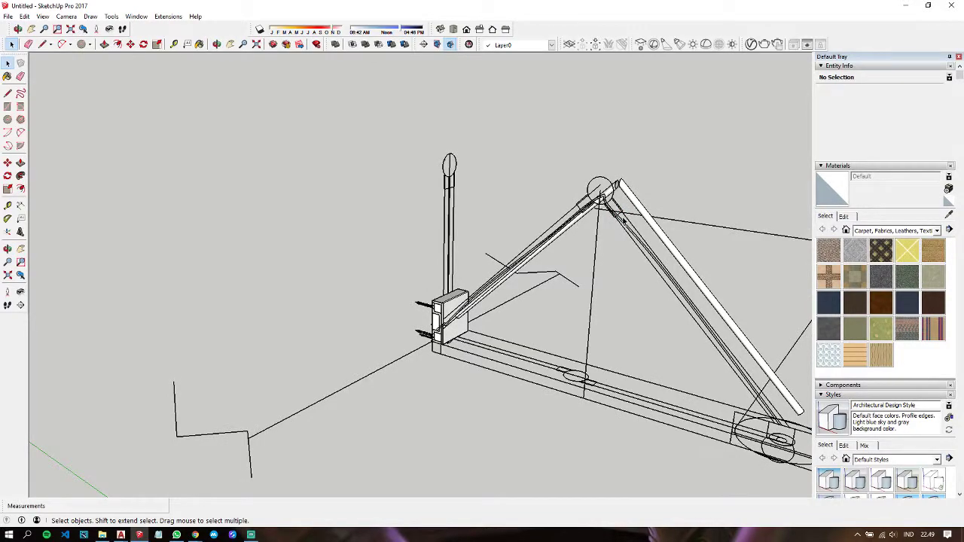
Step: Draw a small circle centred at the vertical tube's base on the bracket box
scroll(630, 209, up, 2)
scroll(636, 210, up, 2)
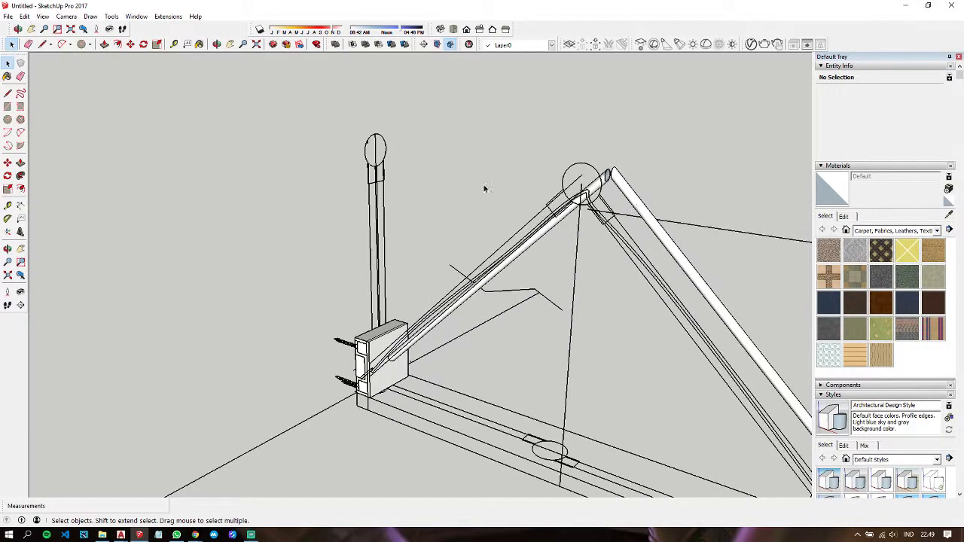
scroll(369, 173, up, 2)
scroll(383, 178, up, 3)
scroll(384, 179, down, 5)
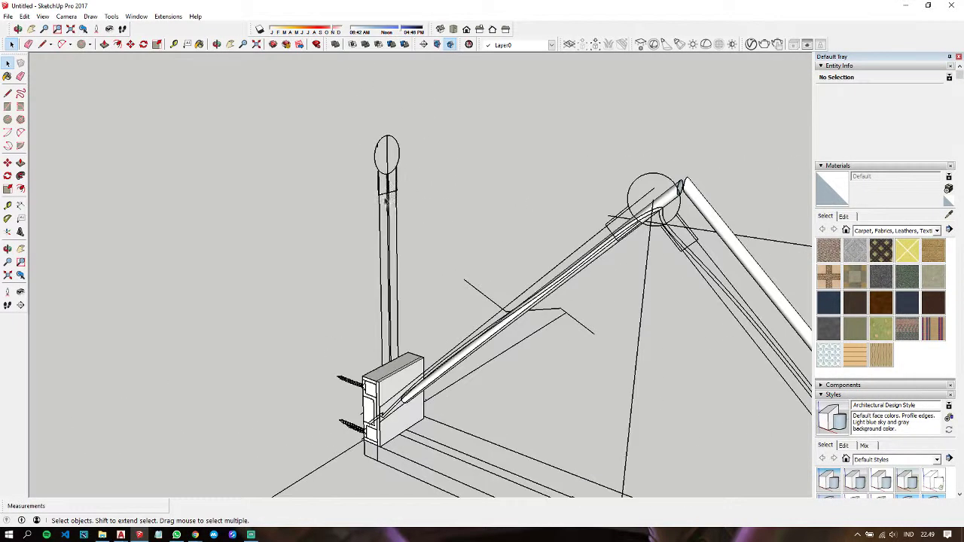
middle_drag(387, 202, 386, 159)
scroll(385, 159, up, 2)
scroll(380, 161, up, 2)
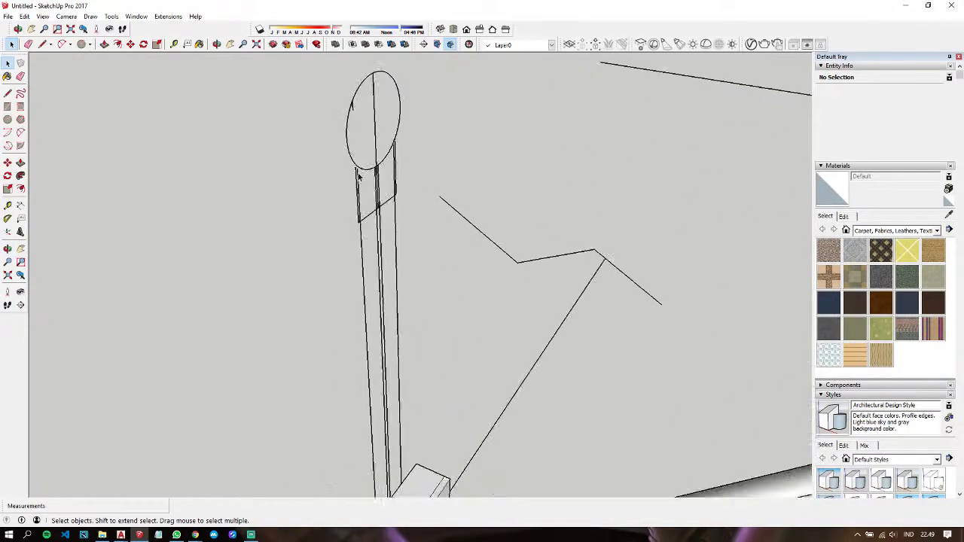
scroll(381, 316, down, 1)
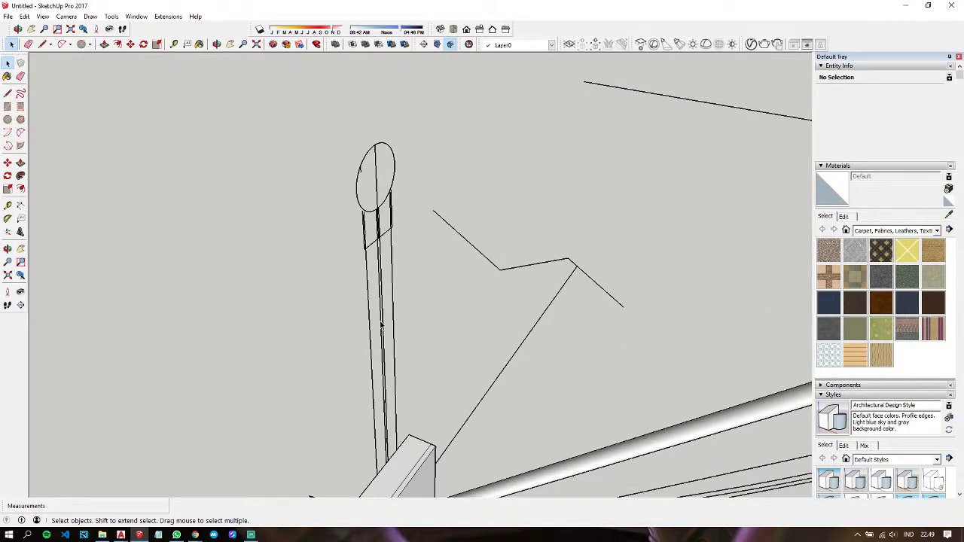
scroll(381, 463, up, 1)
key(c)
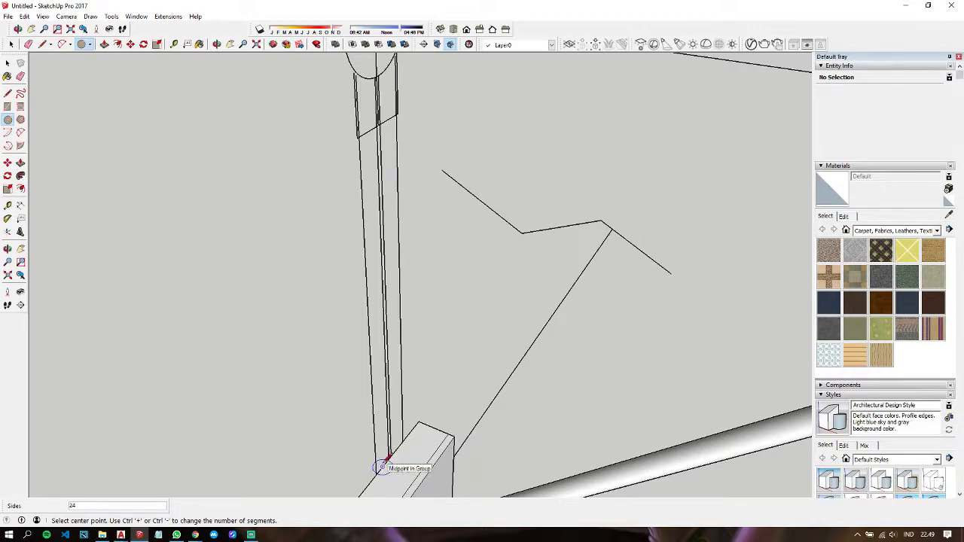
click(383, 463)
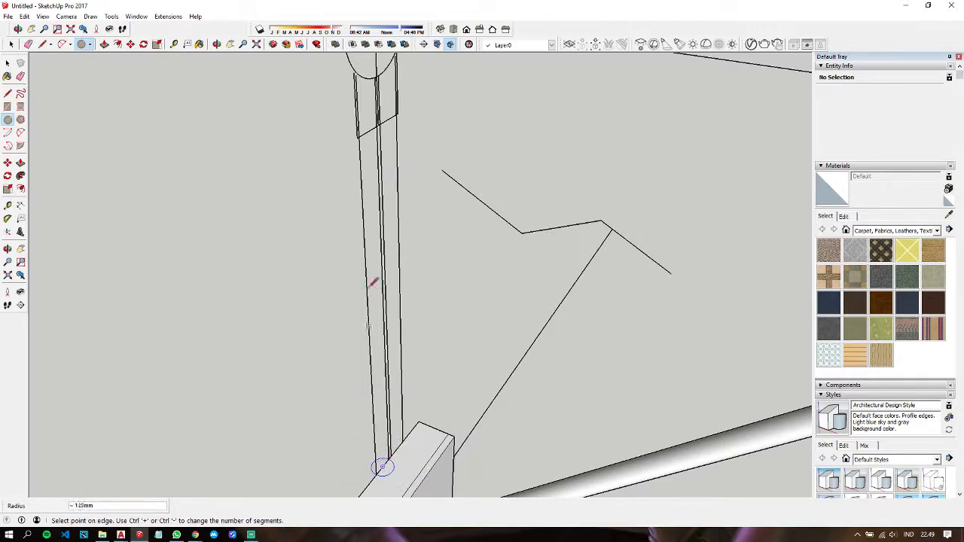
click(359, 133)
key(space)
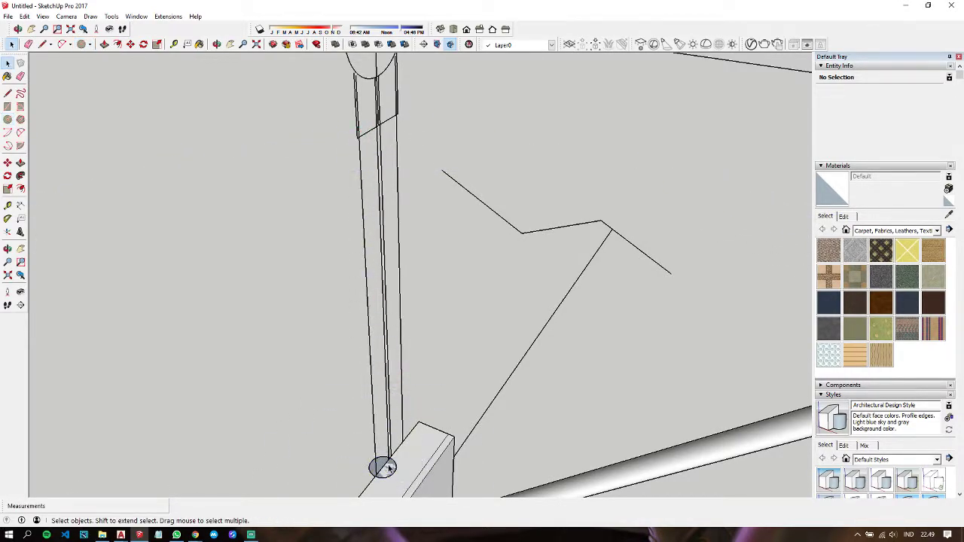
Step: Push/pull the circle up 20 mm and intersect its faces with the model
click(389, 467)
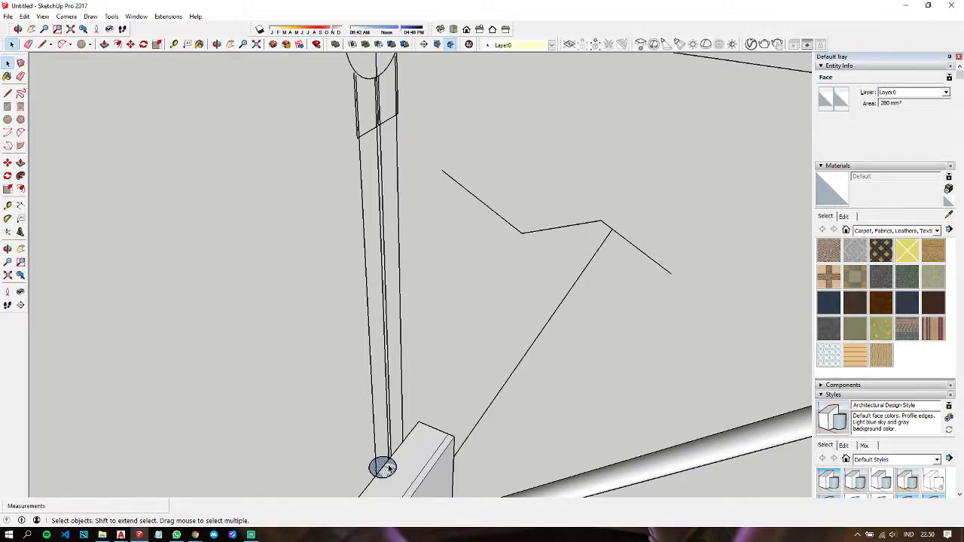
key(p)
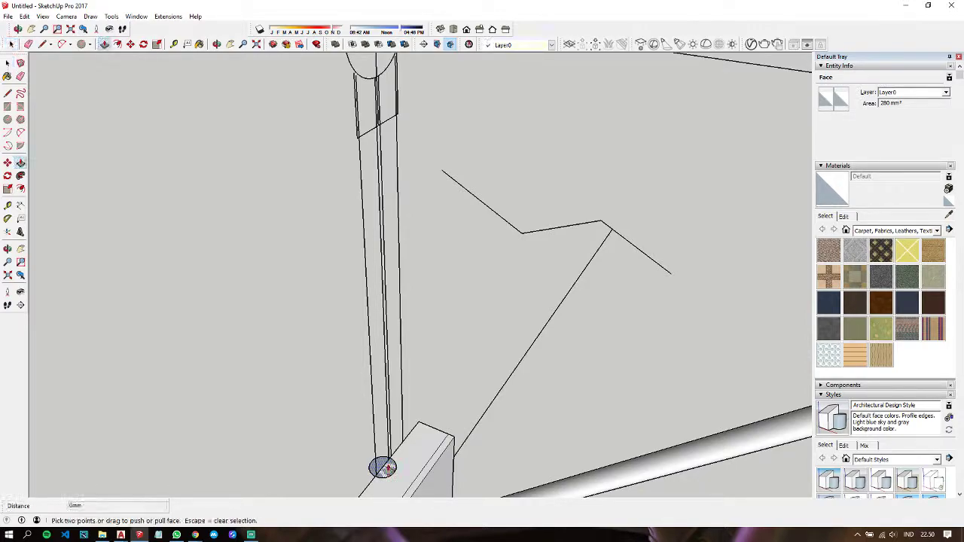
drag(384, 466, 383, 417)
key(space)
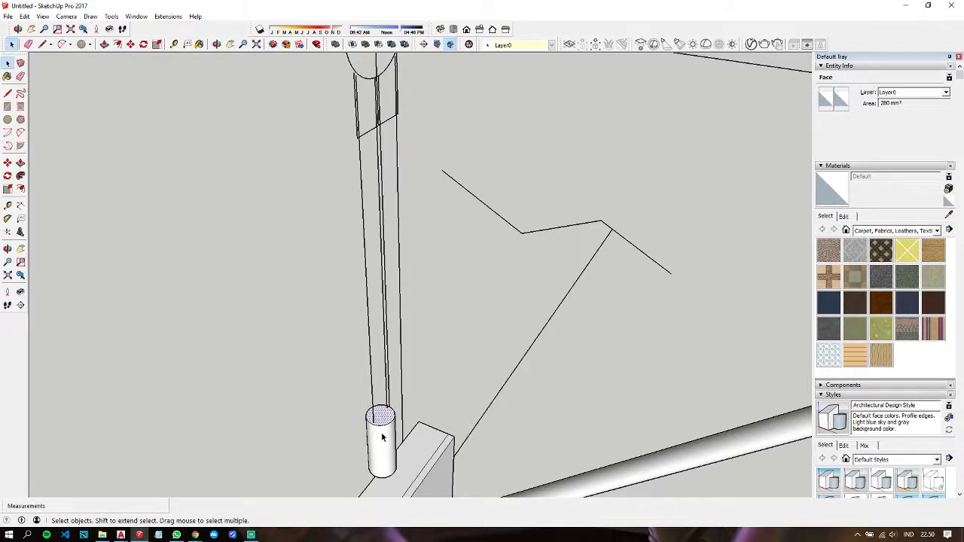
right_click(382, 437)
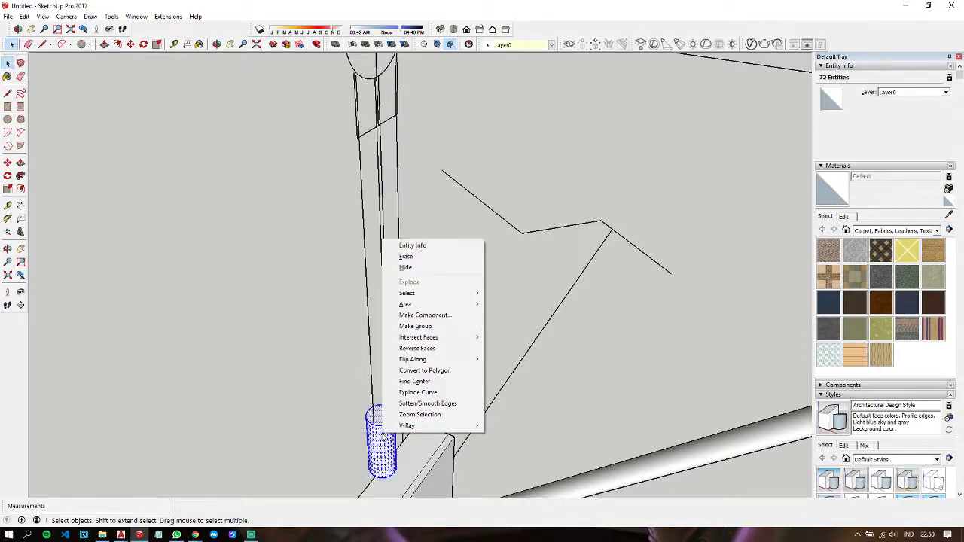
click(432, 328)
mouse_move(434, 329)
middle_down()
mouse_move(490, 361)
mouse_move(527, 351)
middle_up()
Step: Pick up the short cylinder with Move to shift it along the arm
scroll(527, 350, down, 3)
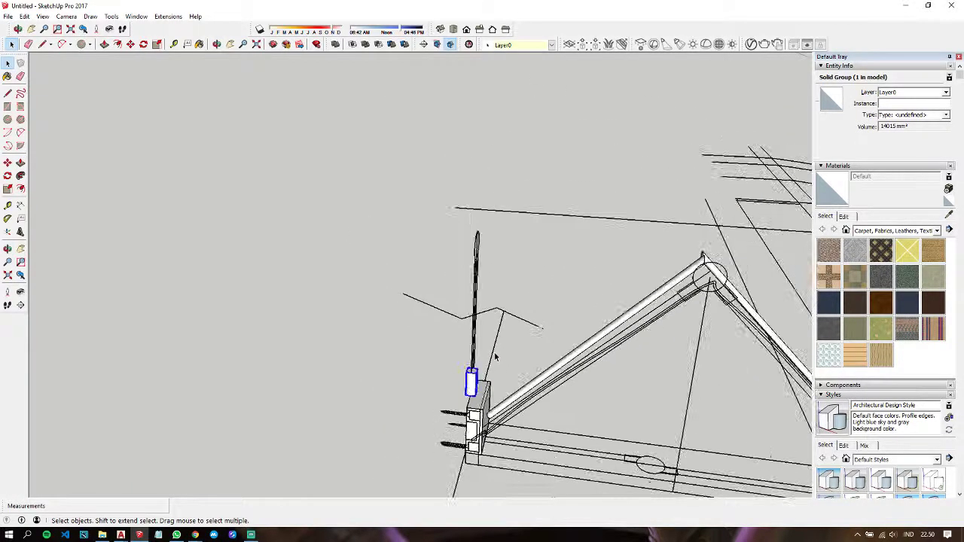
scroll(477, 403, up, 2)
scroll(476, 402, up, 2)
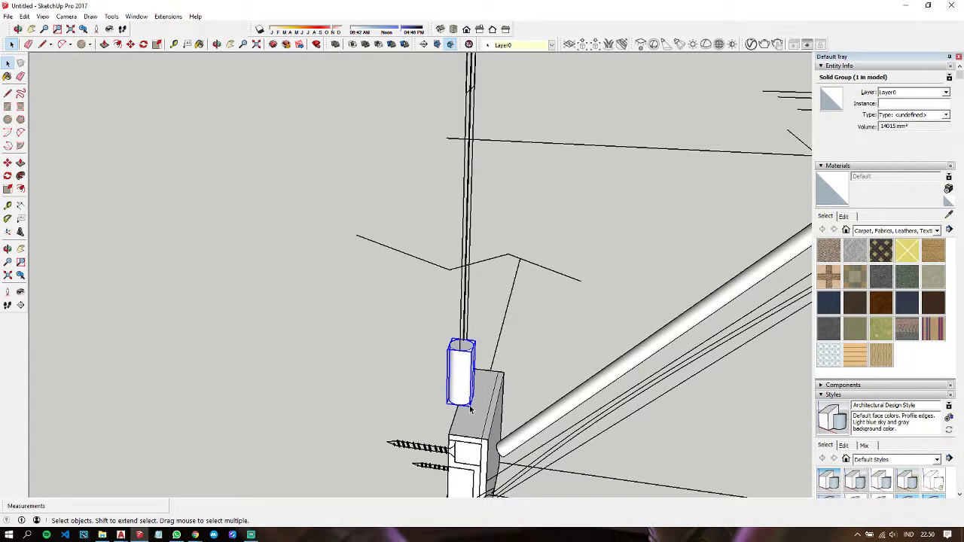
key(m)
click(456, 404)
scroll(456, 404, down, 2)
scroll(456, 404, down, 2)
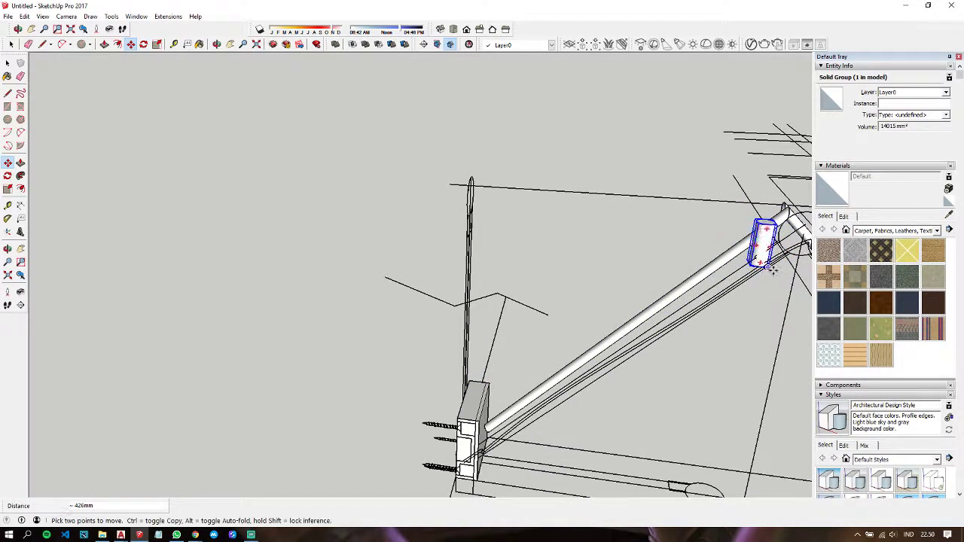
scroll(762, 263, up, 3)
Step: Rotate the cylinder about its base by roughly 45° to match the arm's tilt
key(q)
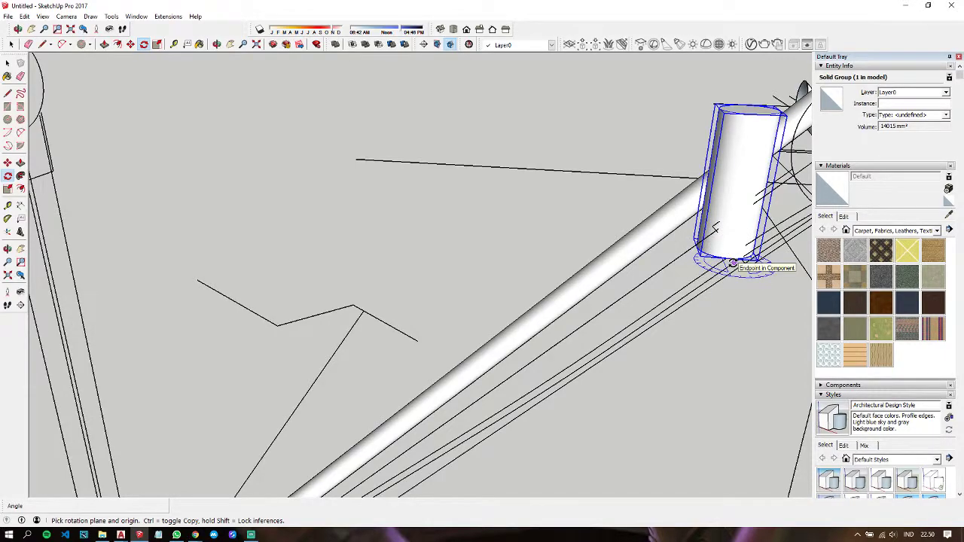
mouse_move(730, 256)
middle_down()
mouse_move(688, 215)
mouse_move(731, 258)
middle_up()
scroll(743, 261, down, 5)
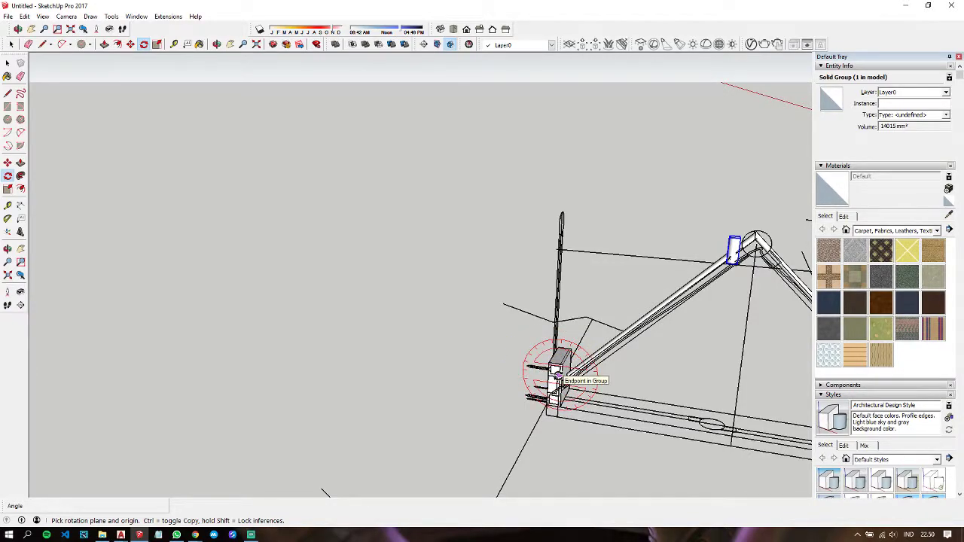
scroll(746, 267, up, 2)
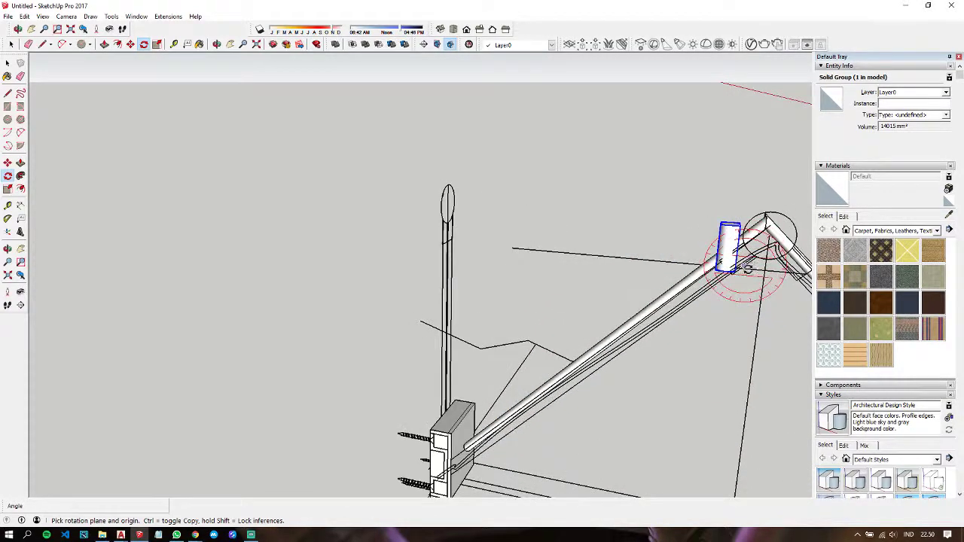
scroll(748, 268, up, 3)
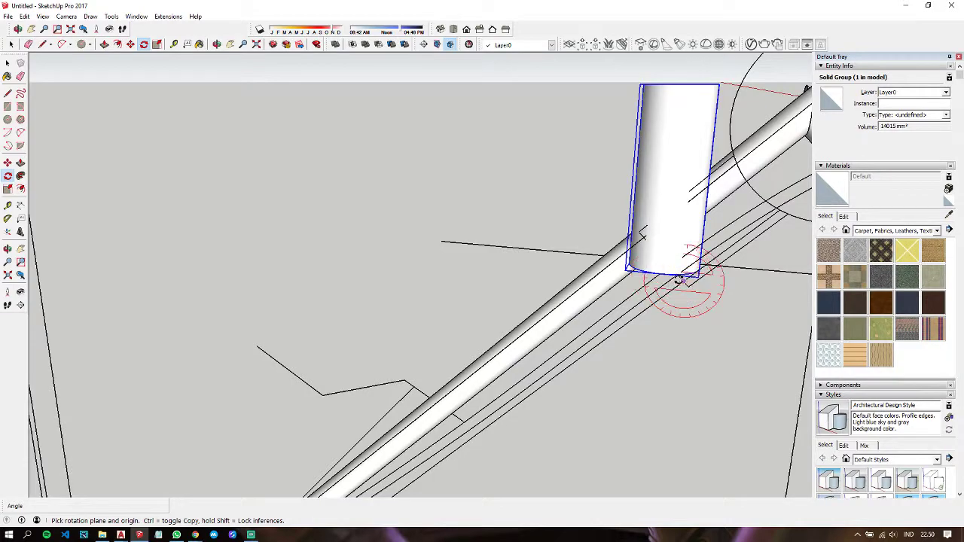
scroll(678, 278, up, 3)
scroll(670, 277, down, 2)
click(659, 272)
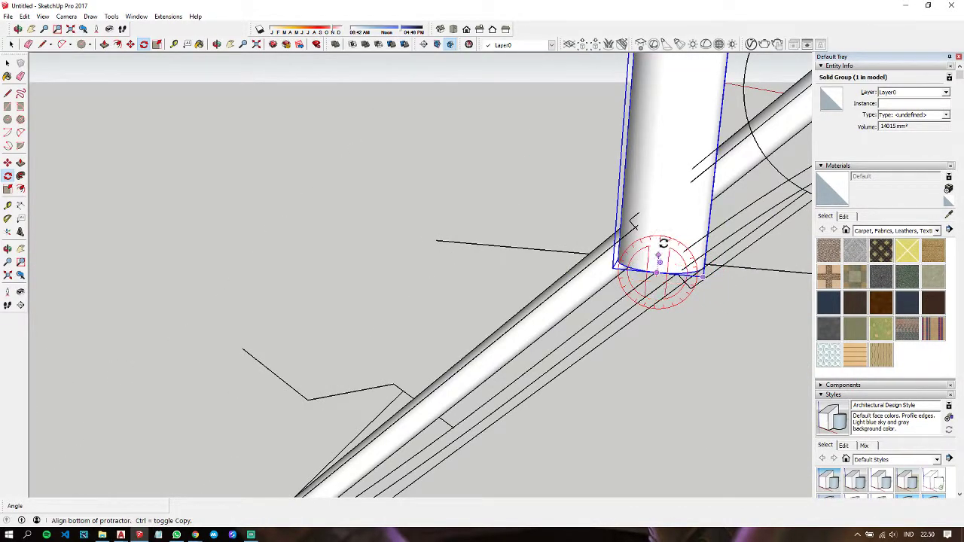
click(664, 206)
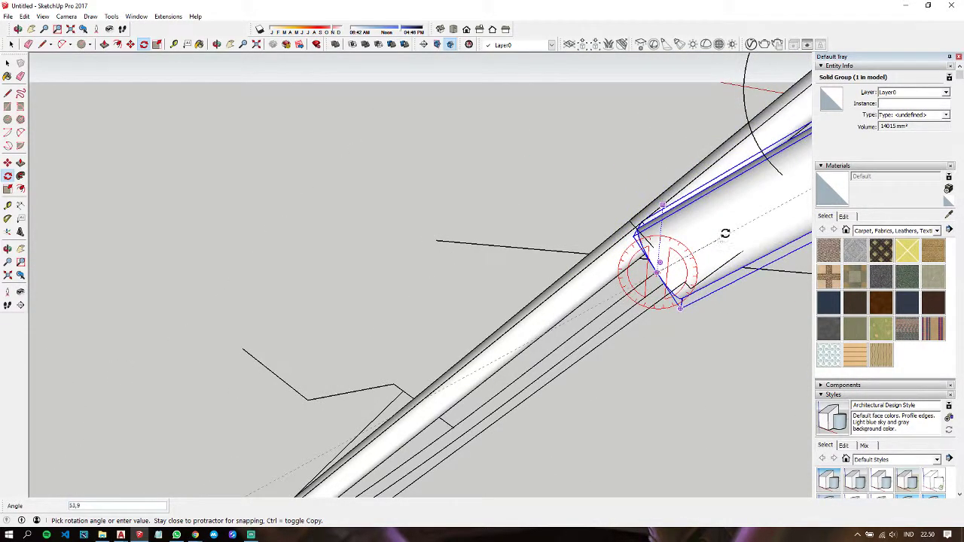
scroll(725, 230, down, 1)
scroll(726, 226, down, 1)
scroll(729, 225, down, 1)
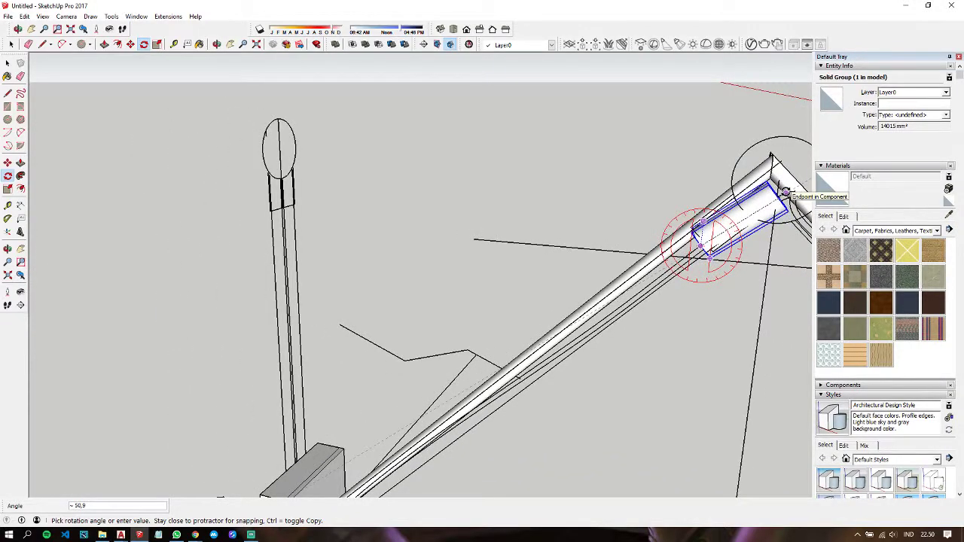
click(783, 185)
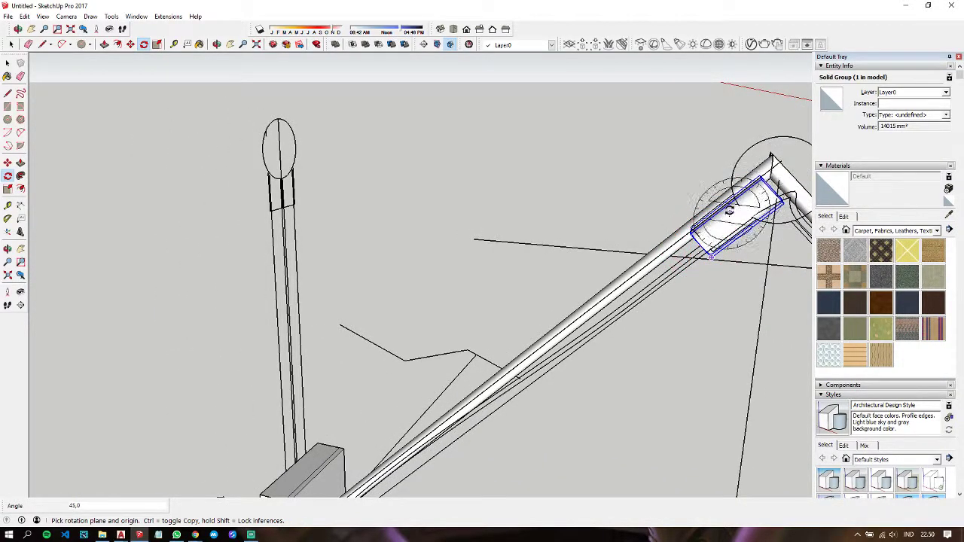
mouse_move(753, 192)
middle_down()
mouse_move(597, 186)
mouse_move(469, 204)
mouse_move(699, 204)
mouse_move(741, 174)
mouse_move(387, 215)
mouse_move(387, 198)
middle_up()
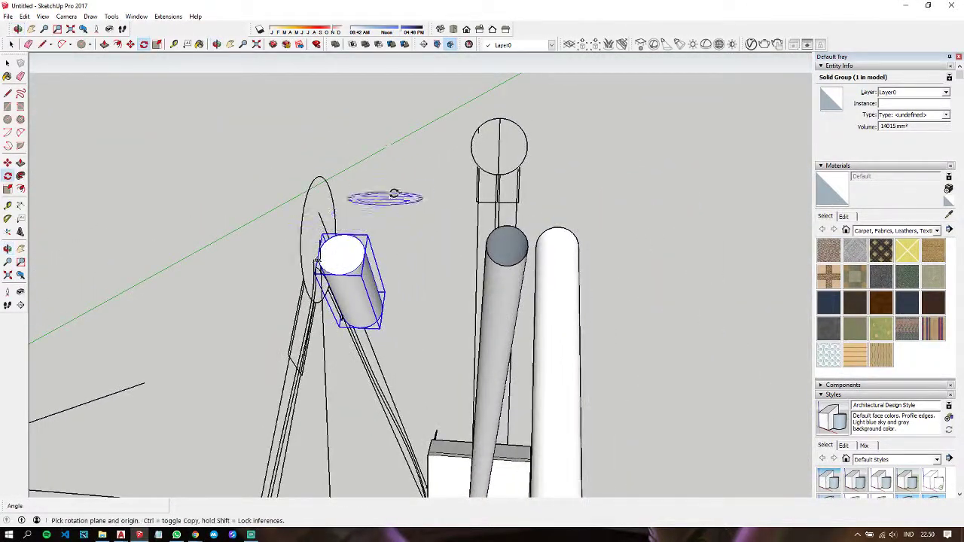
Step: Move the tilted cylinder onto the upper end of the grey tube
key(m)
click(345, 97)
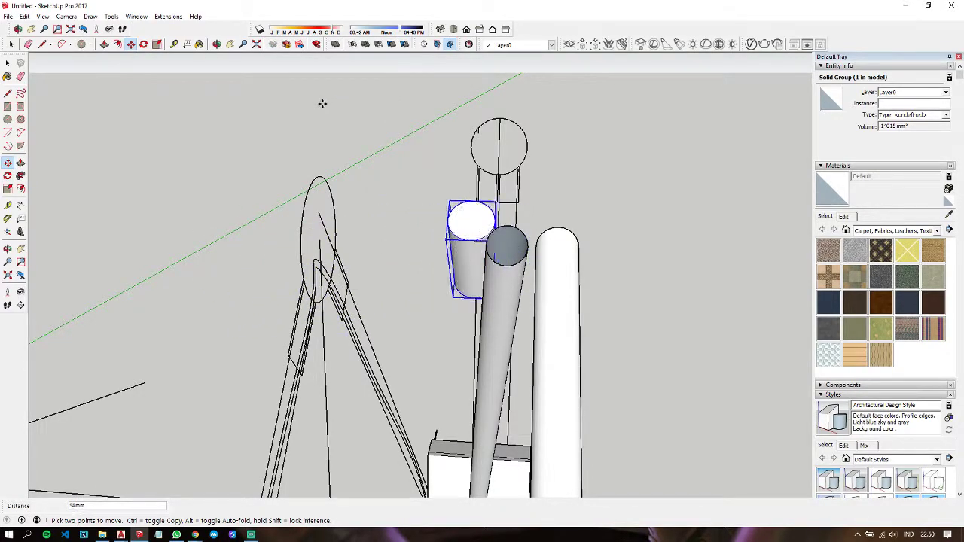
mouse_move(329, 181)
middle_down()
mouse_move(457, 155)
mouse_move(429, 234)
mouse_move(359, 327)
mouse_move(398, 316)
middle_up()
key(m)
click(435, 419)
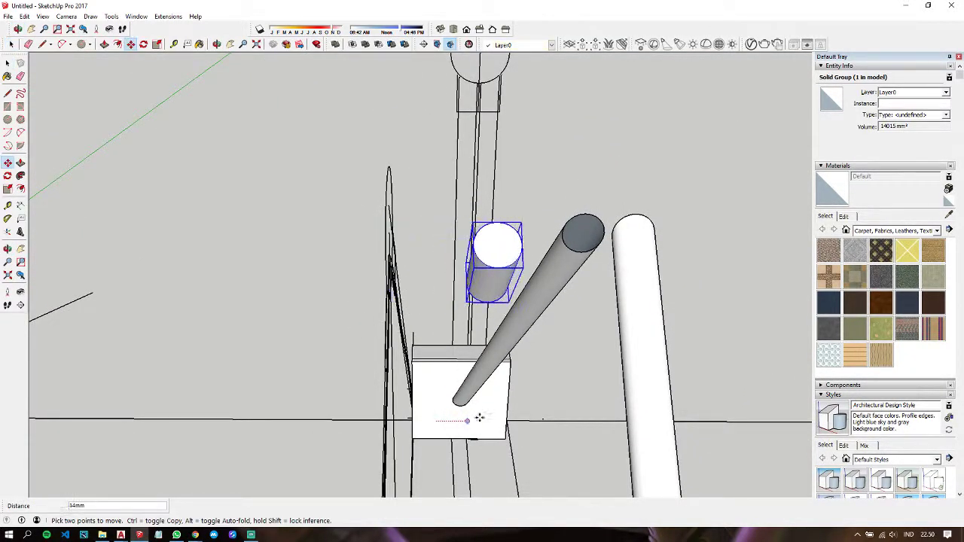
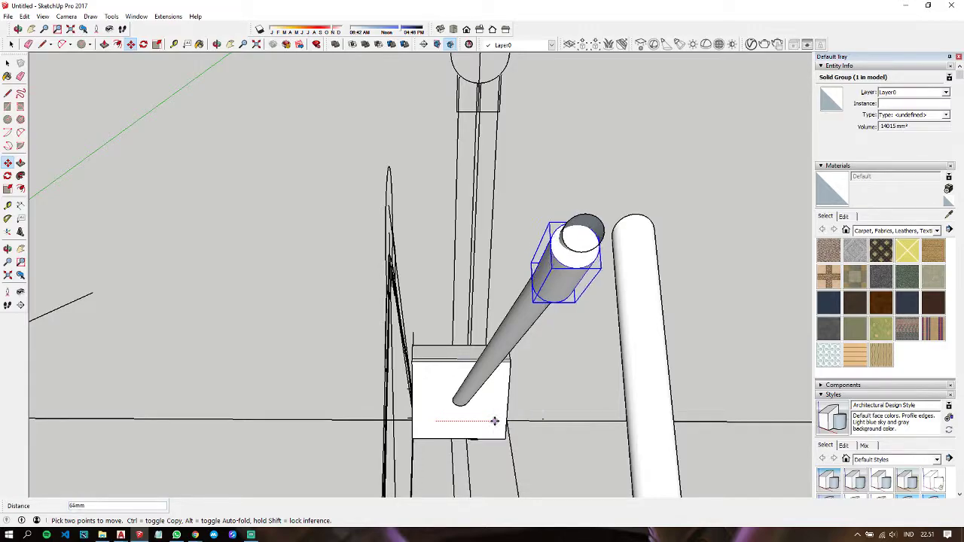
Step: Drop the collar at its moved position and orbit in close to it on the arm
click(495, 419)
key(o)
drag(505, 292, 727, 346)
key(m)
scroll(727, 346, up, 3)
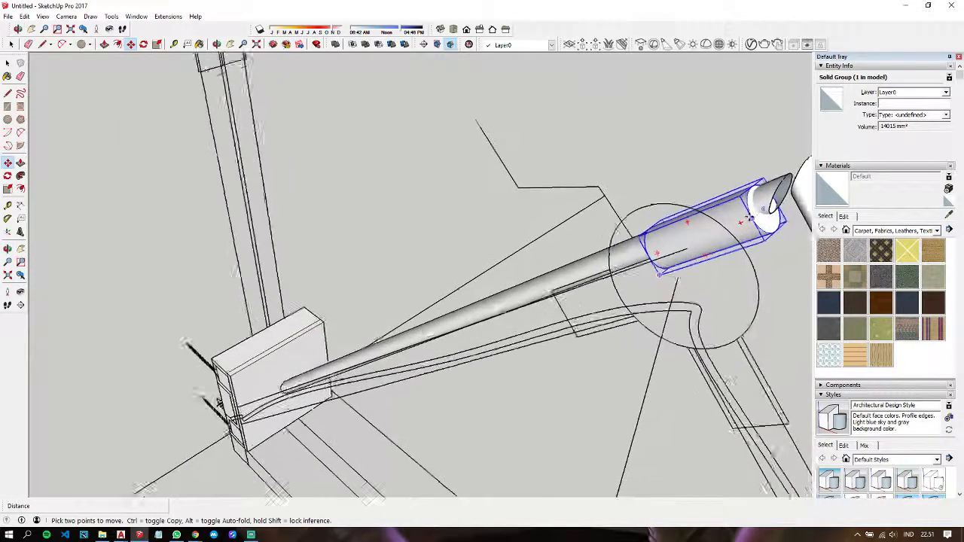
mouse_move(733, 218)
middle_down()
mouse_move(654, 281)
mouse_move(662, 216)
middle_up()
Step: Rotate the collar to match the arm's tilt and start sliding it along the arm
key(q)
click(660, 197)
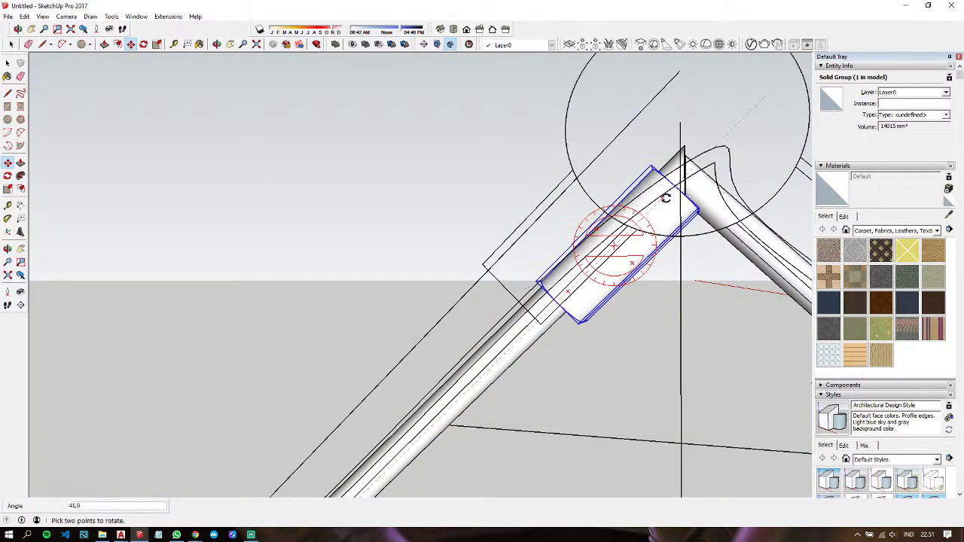
click(761, 111)
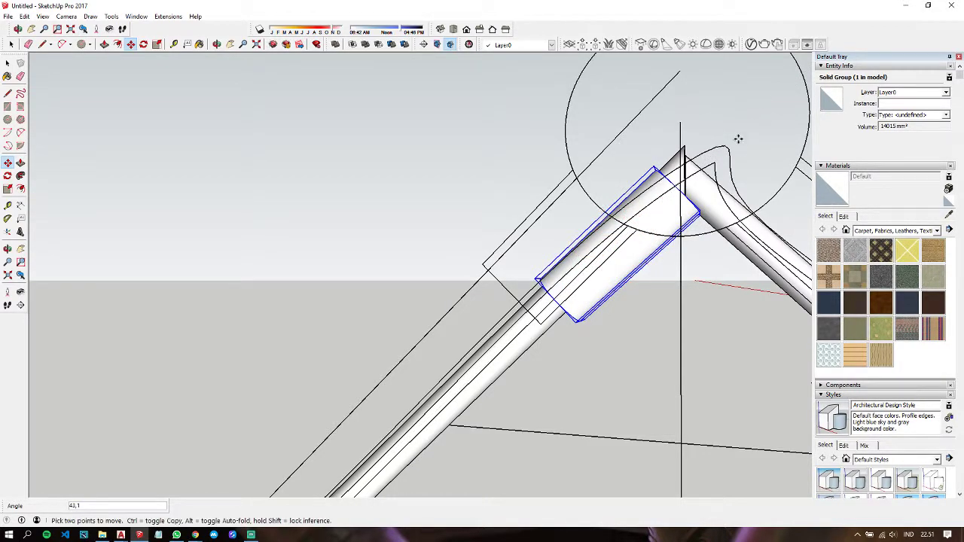
click(714, 195)
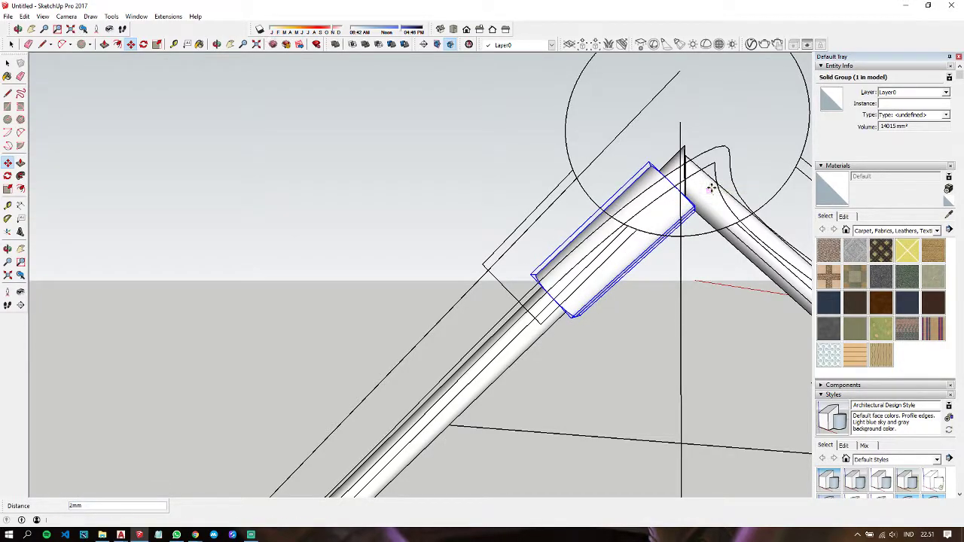
mouse_move(708, 188)
middle_down()
mouse_move(373, 297)
mouse_move(344, 331)
mouse_move(333, 409)
middle_up()
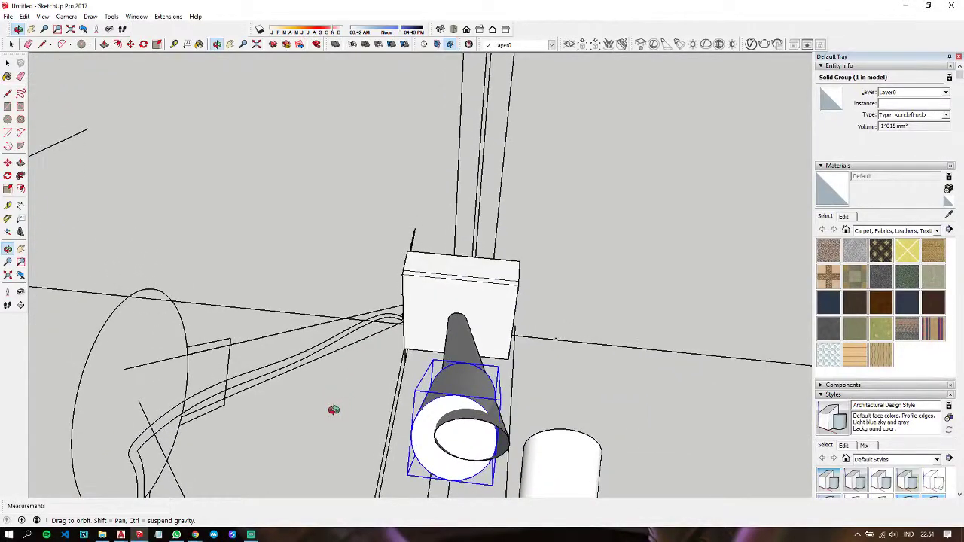
Step: Nudge the collar sideways and turn it about its axis just below the elbow
click(437, 301)
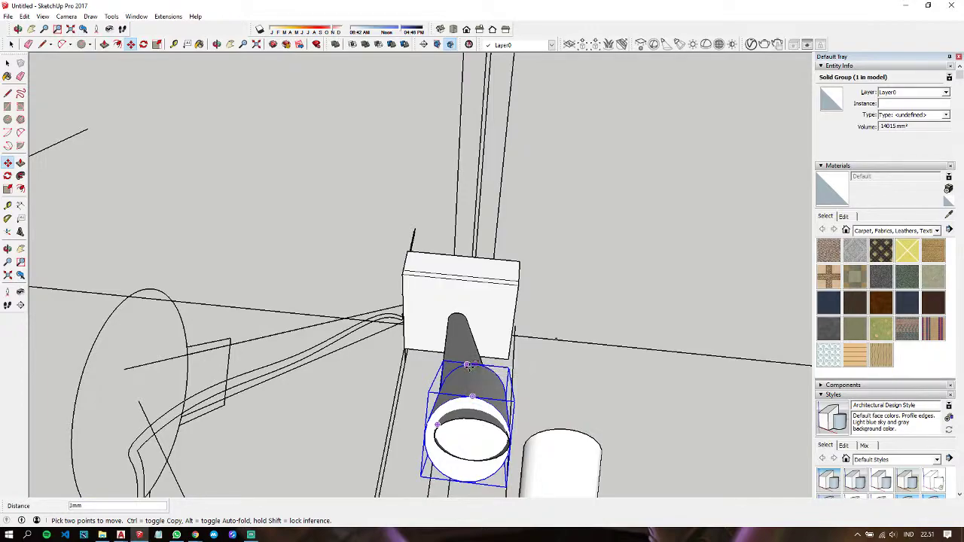
middle_drag(468, 367, 466, 350)
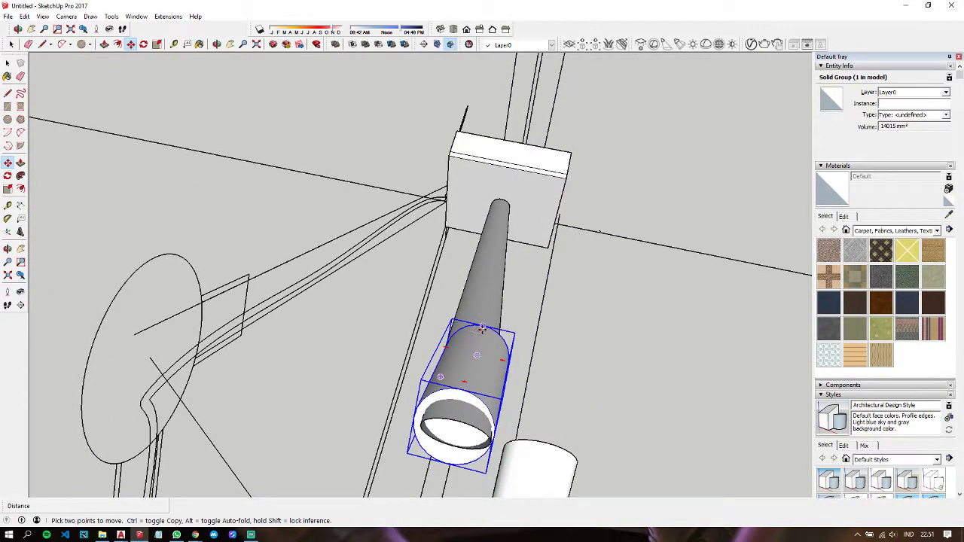
click(483, 331)
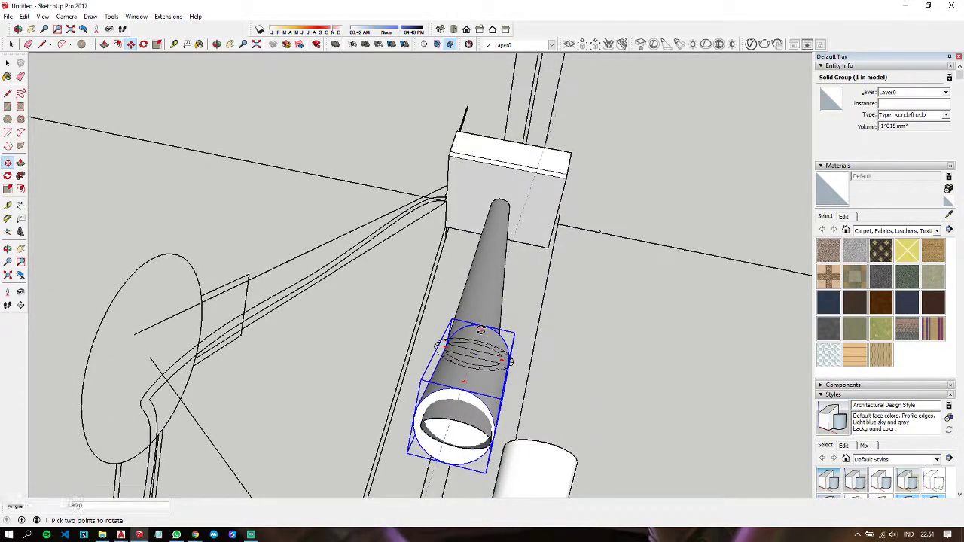
key(space)
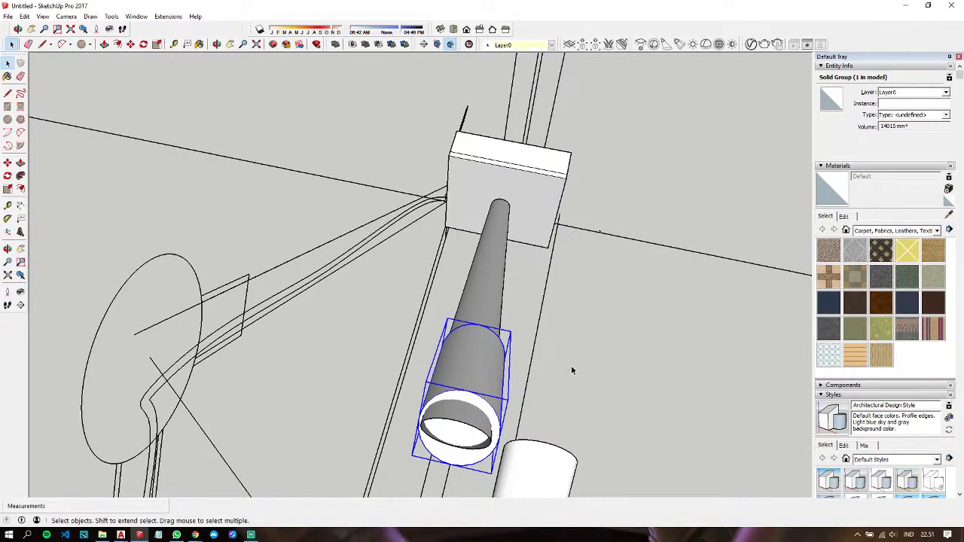
mouse_move(572, 369)
middle_down()
mouse_move(796, 204)
mouse_move(616, 322)
middle_up()
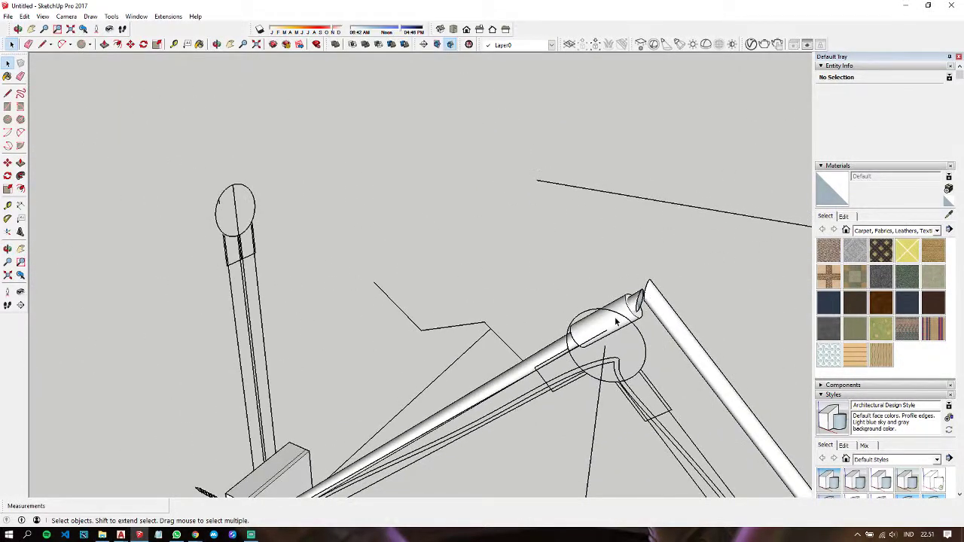
Step: Copy the collar 44 mm along the arm
click(616, 322)
key(m)
click(555, 276)
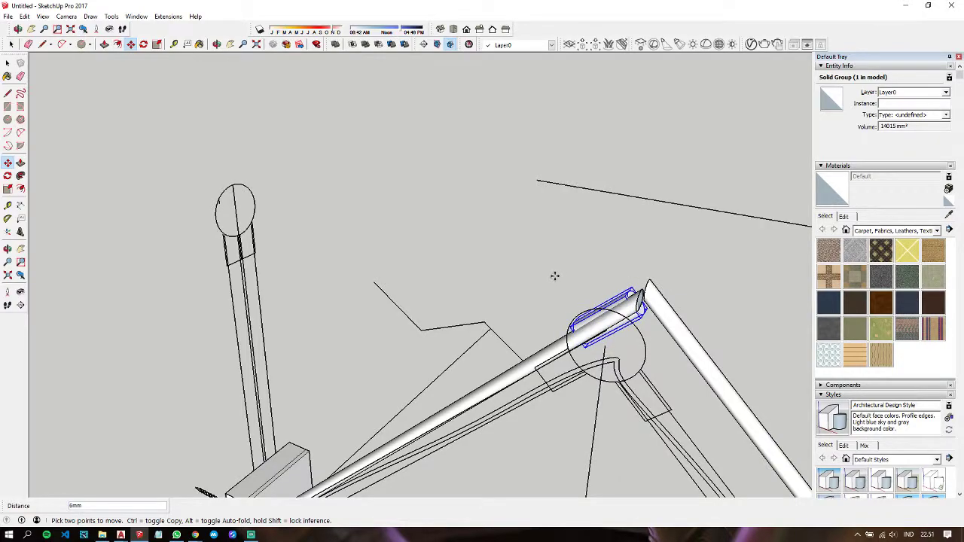
key(ctrl)
text(44)
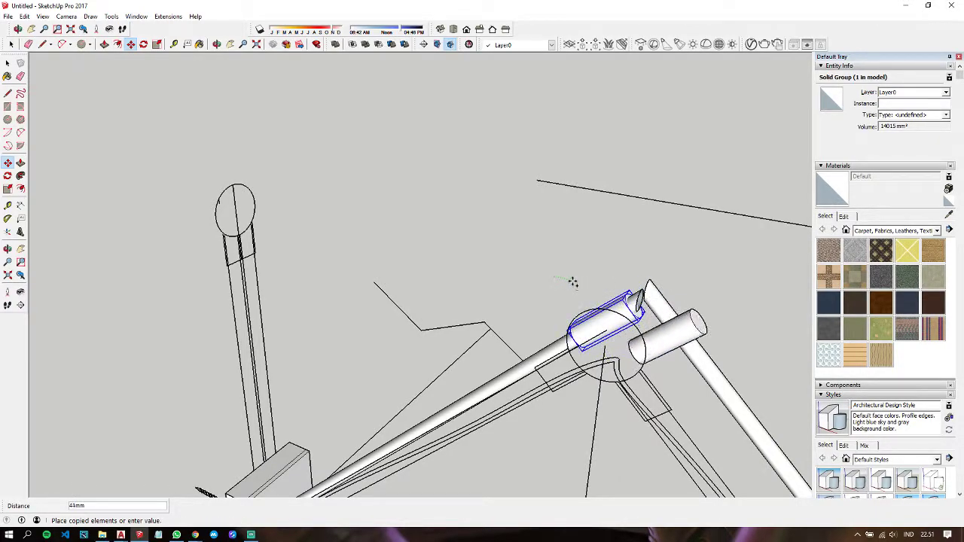
key(Return)
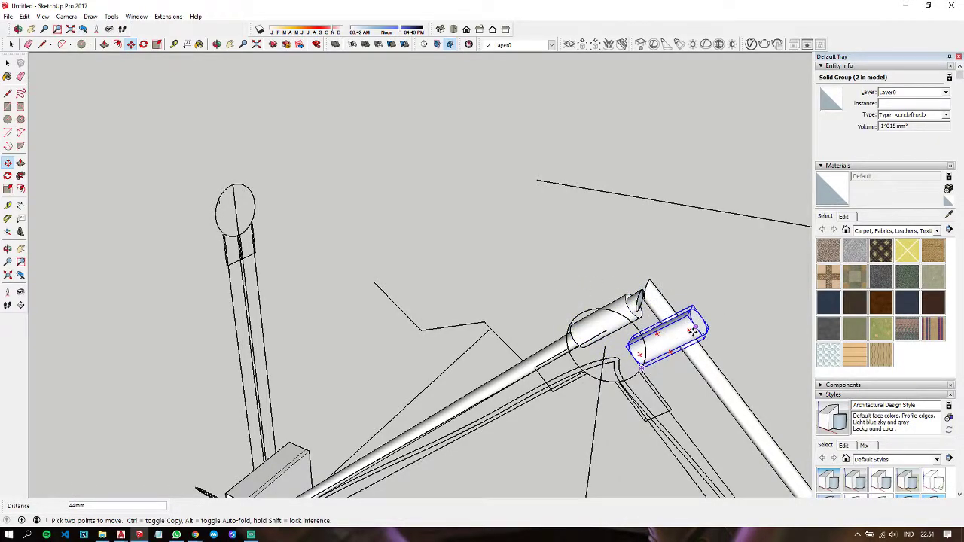
Step: Rotate the copied collar to follow the second arm's angle
key(q)
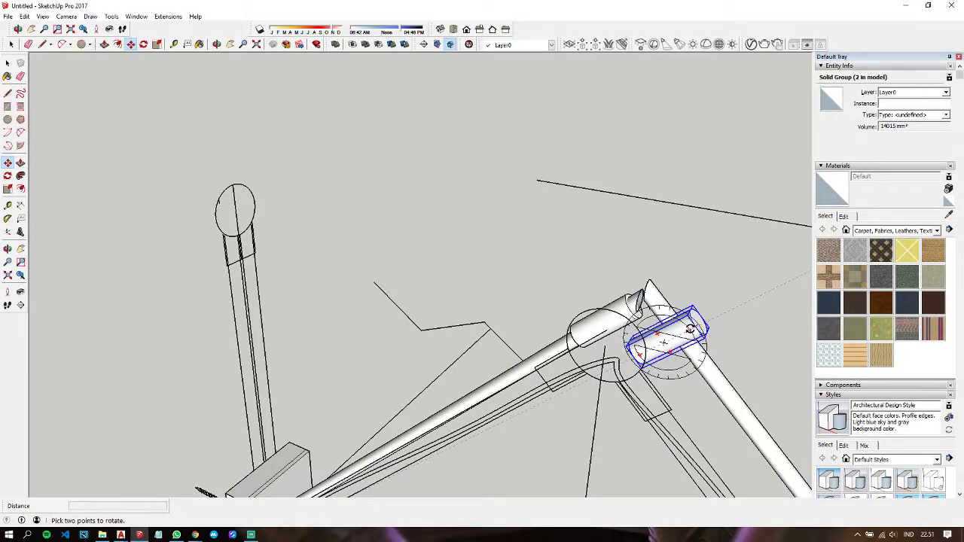
click(668, 341)
click(647, 285)
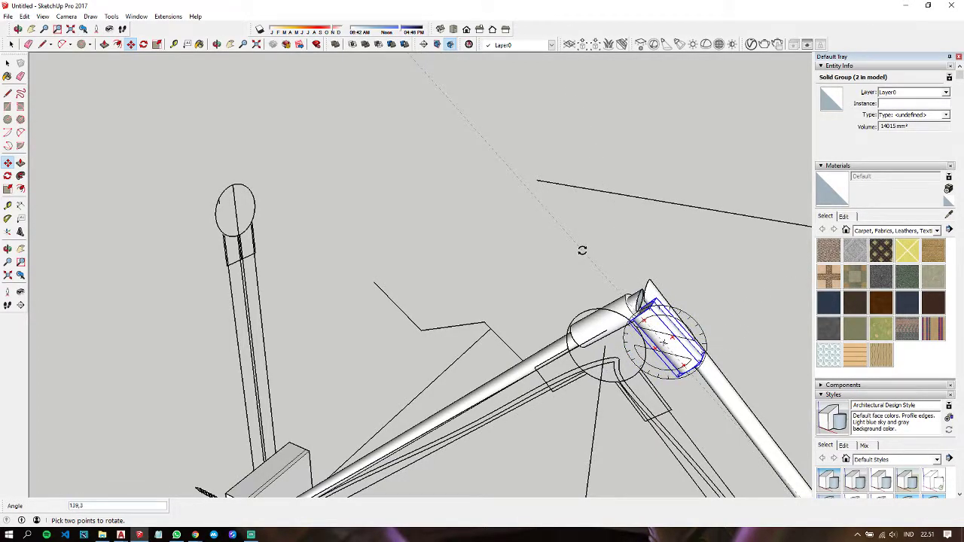
click(693, 269)
key(m)
middle_drag(692, 269, 483, 256)
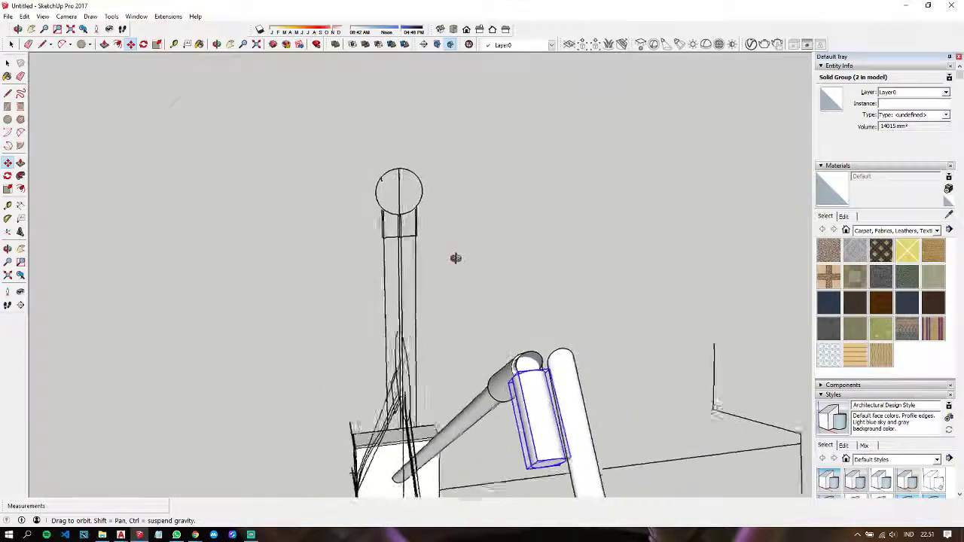
Step: Shift the copied collar so it sits flush on the second arm
click(521, 264)
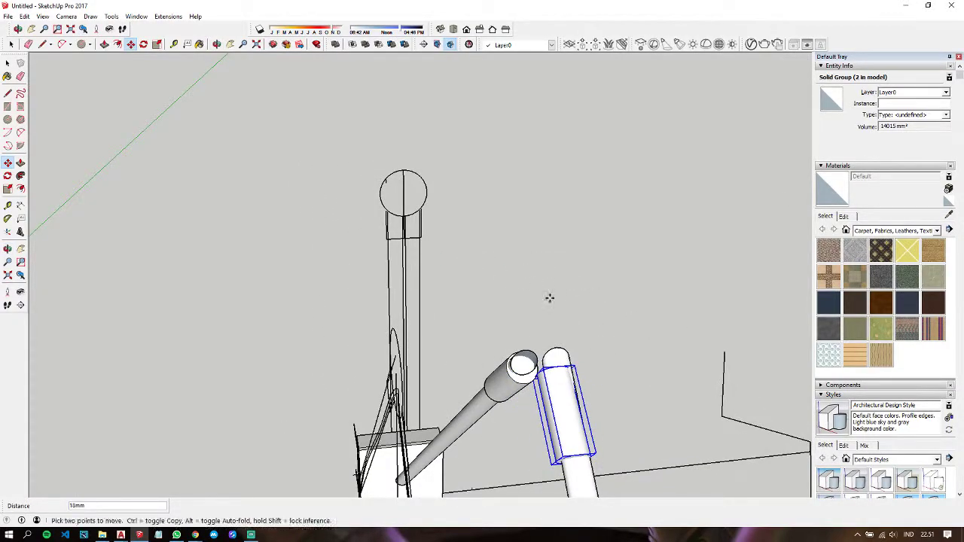
mouse_move(549, 296)
middle_down()
mouse_move(574, 299)
mouse_move(501, 330)
middle_up()
scroll(443, 351, up, 1)
scroll(452, 275, up, 1)
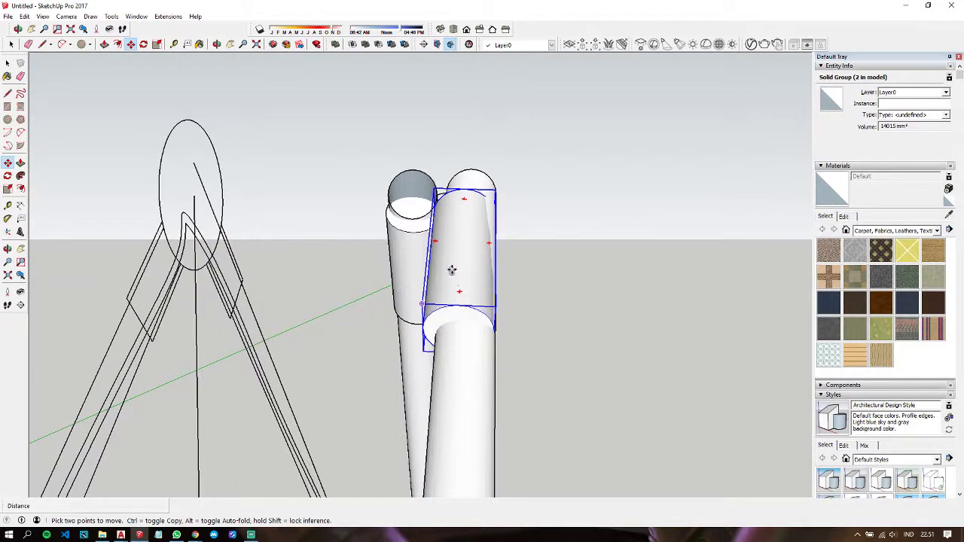
click(455, 341)
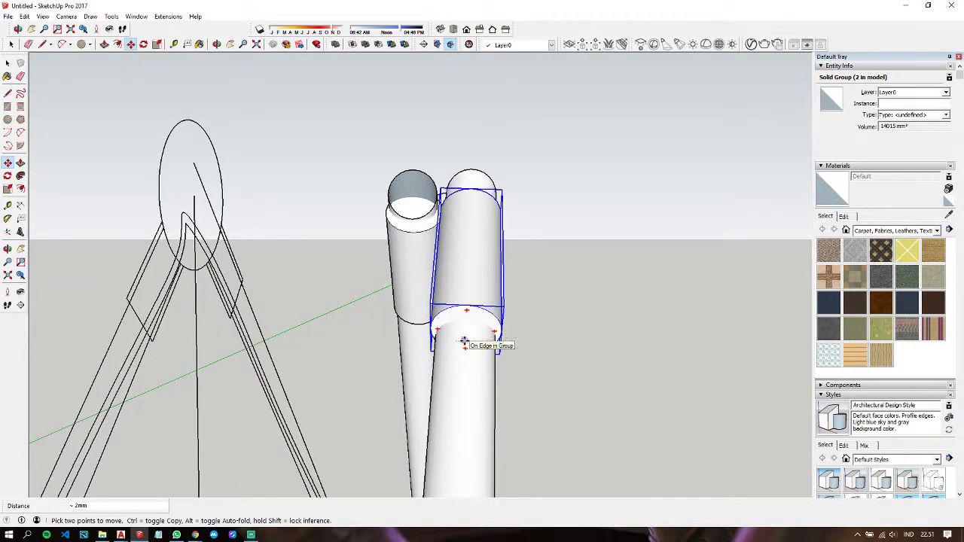
click(465, 341)
key(space)
click(591, 325)
Step: Orbit around the stand to inspect both collars and the top disc
middle_drag(590, 326, 194, 354)
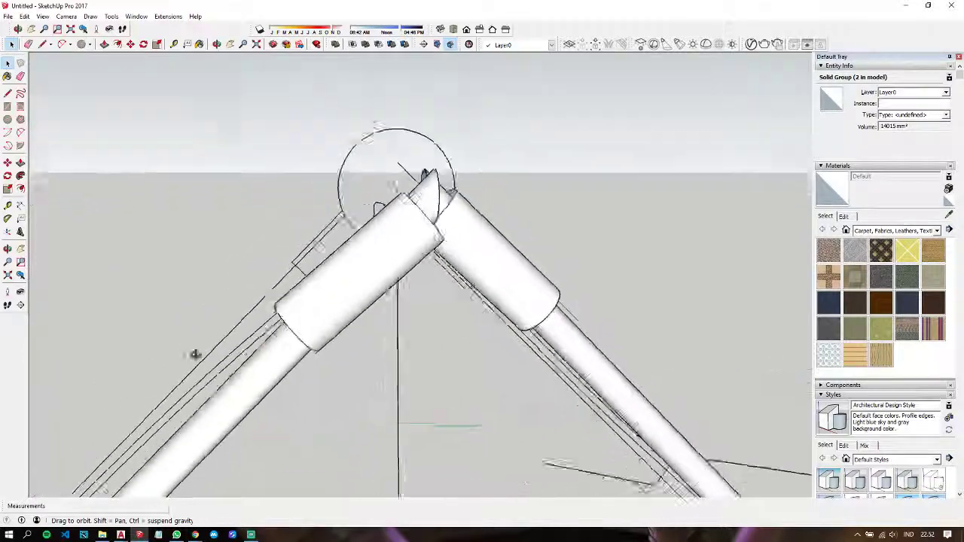
mouse_move(321, 308)
middle_down()
mouse_move(554, 236)
mouse_move(273, 193)
mouse_move(600, 174)
mouse_move(542, 248)
mouse_move(512, 317)
mouse_move(493, 369)
mouse_move(488, 436)
middle_up()
mouse_move(490, 476)
middle_down()
mouse_move(504, 509)
mouse_move(516, 169)
middle_up()
scroll(511, 149, up, 1)
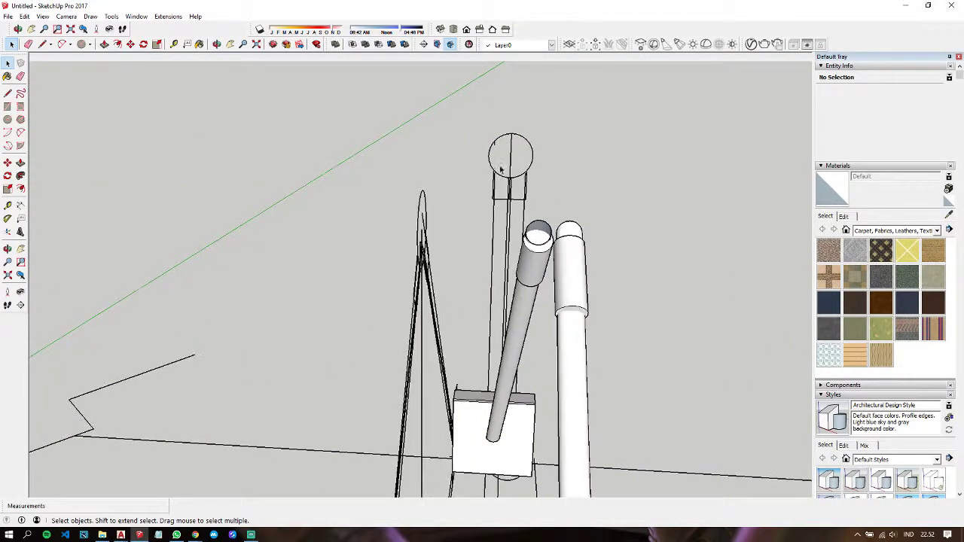
Step: Draw a 100-sided, 25 mm radius circle concentric with the top disc, redoing a first attempt
scroll(512, 149, up, 2)
scroll(515, 140, up, 2)
key(c)
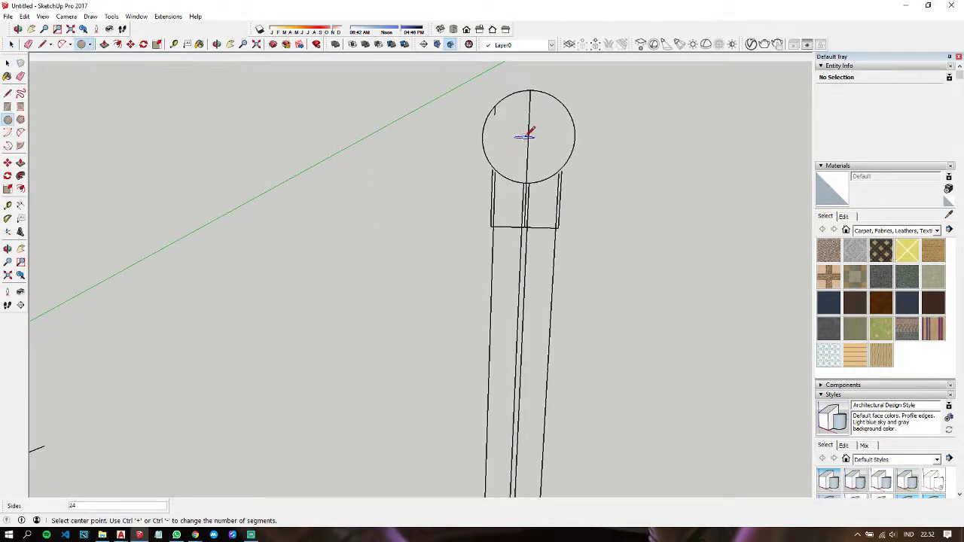
click(528, 136)
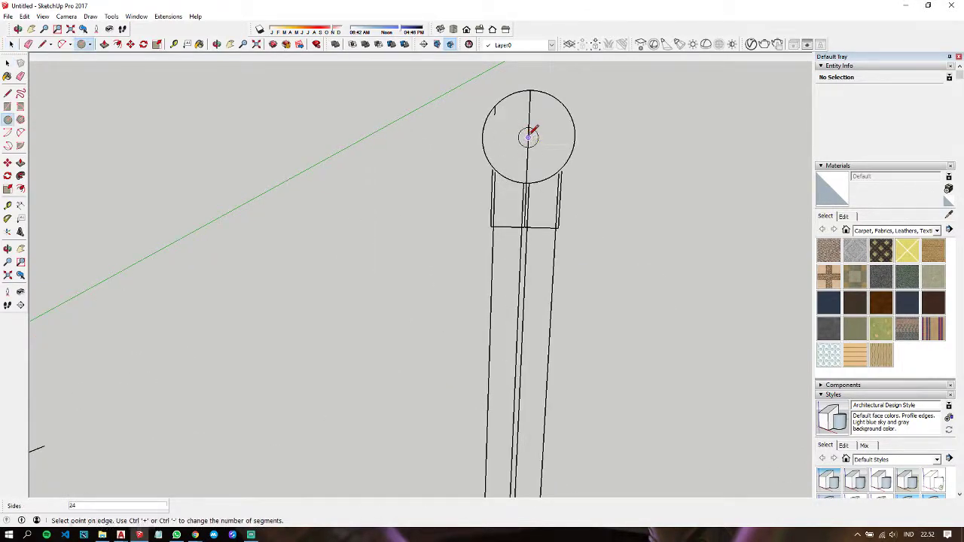
click(570, 113)
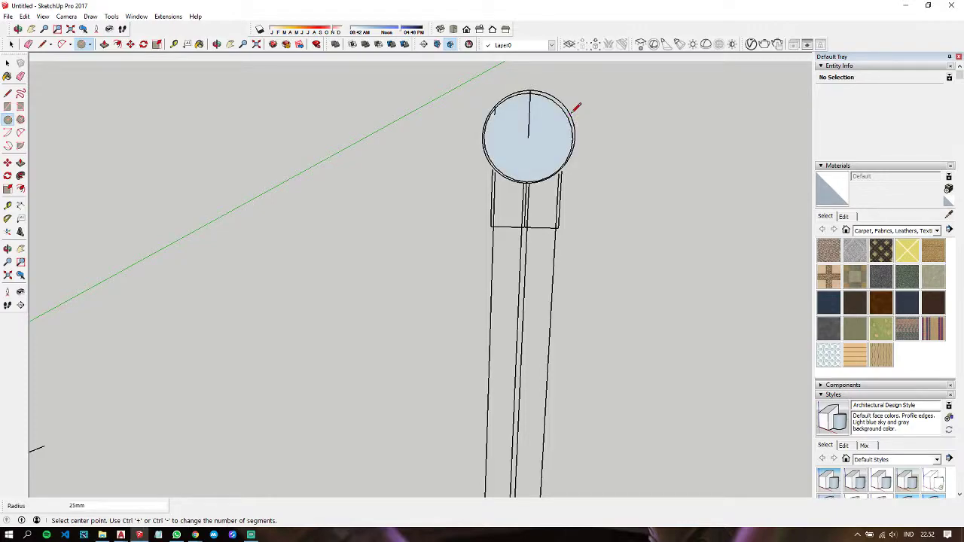
key(ctrl+z)
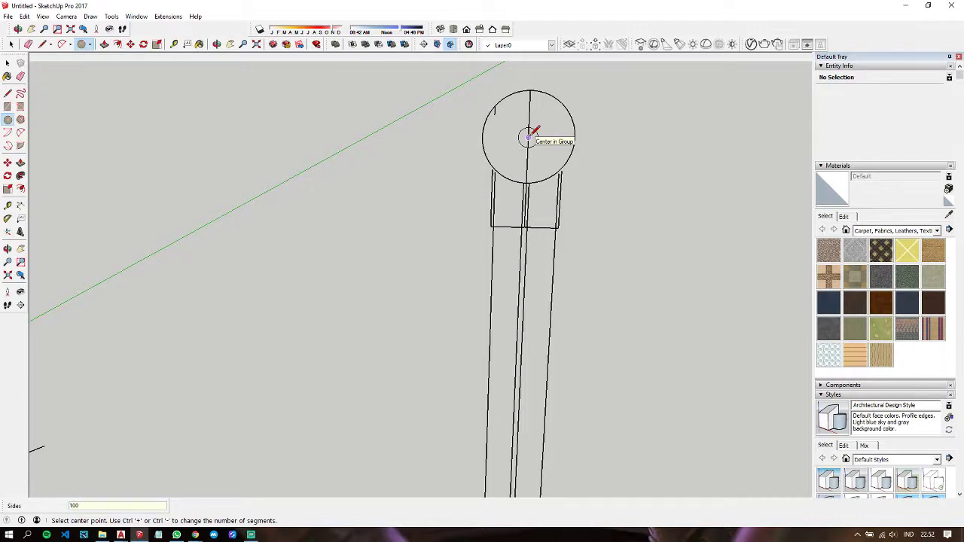
click(529, 136)
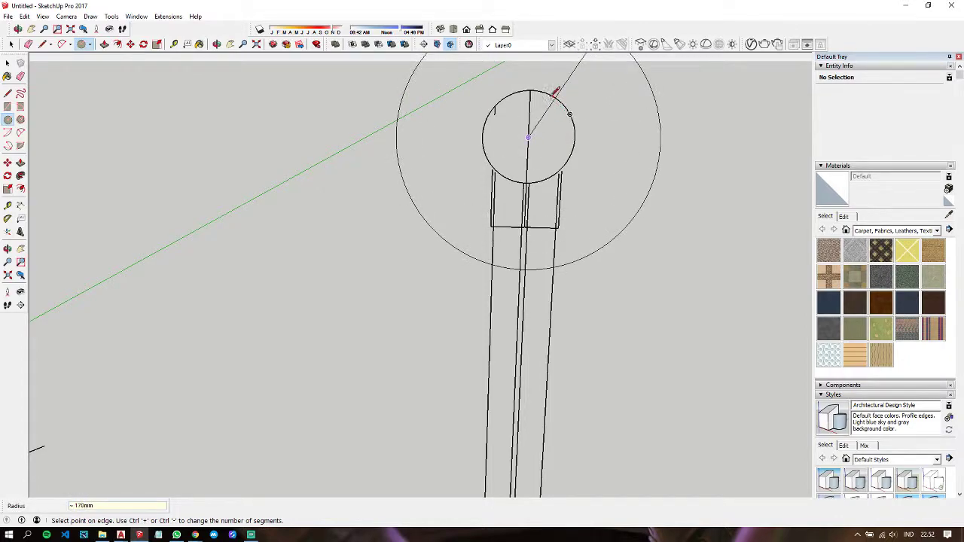
click(529, 92)
middle_drag(549, 87, 576, 168)
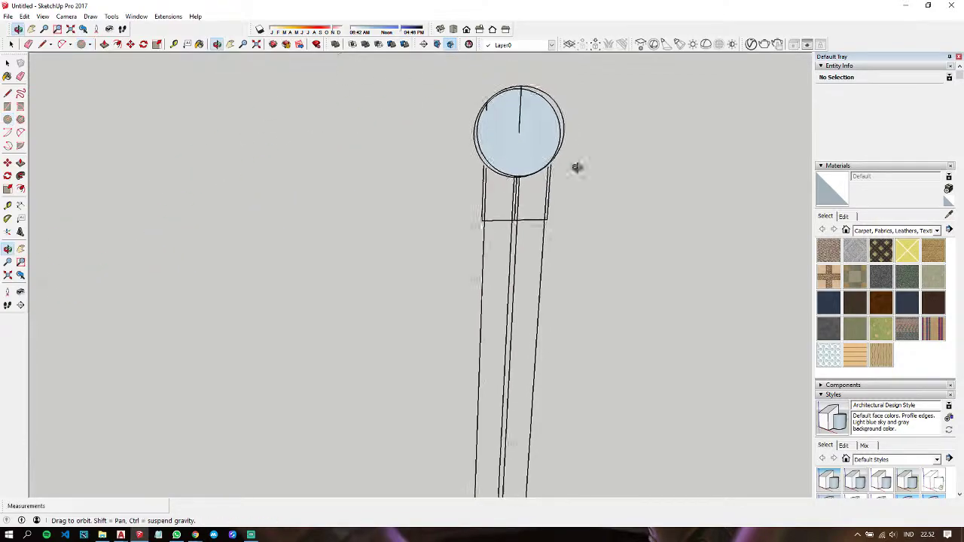
key(space)
double_click(473, 127)
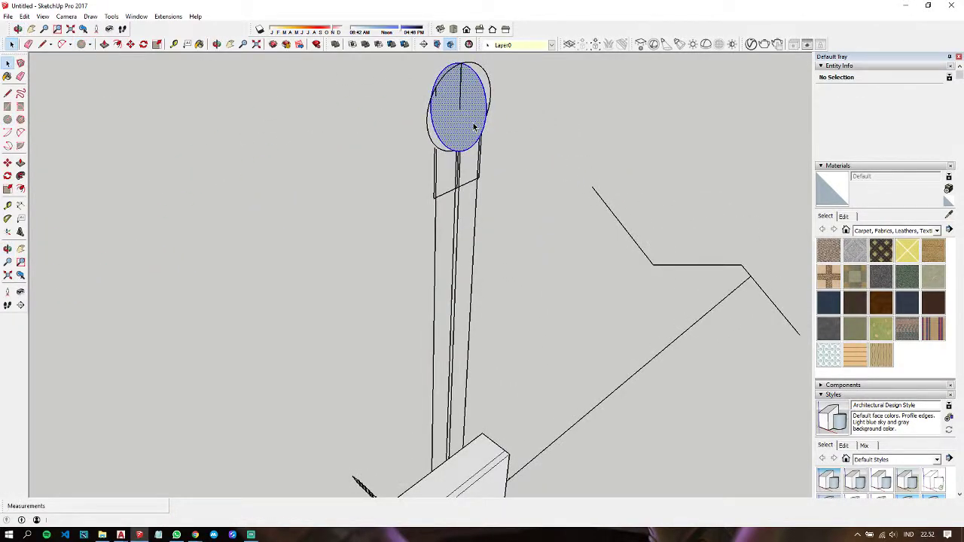
click(482, 301)
mouse_move(482, 369)
middle_down()
mouse_move(449, 317)
mouse_move(338, 316)
middle_up()
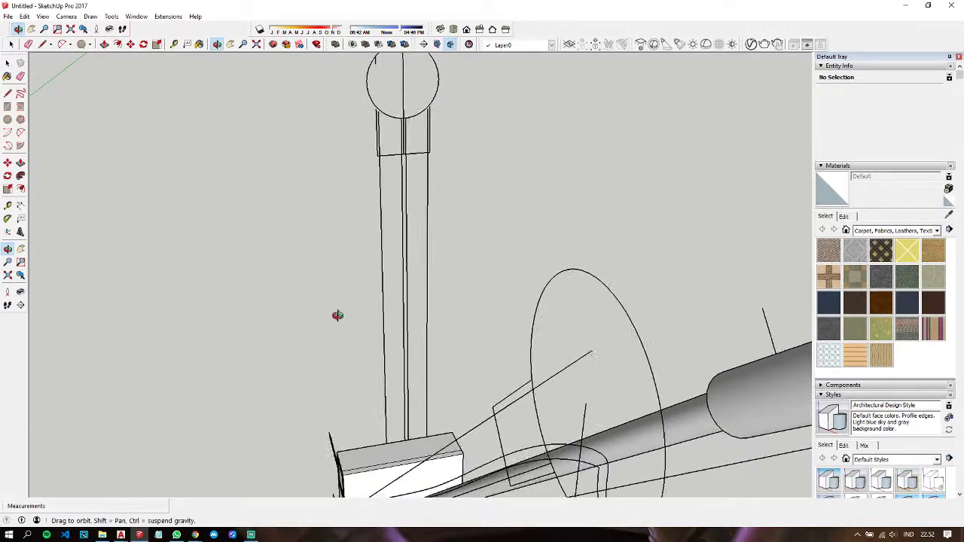
key(c)
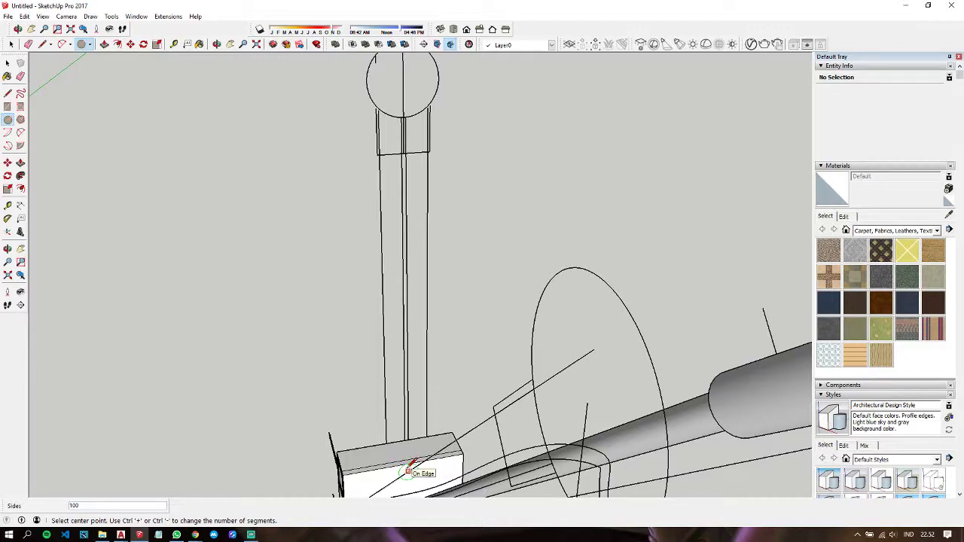
click(404, 463)
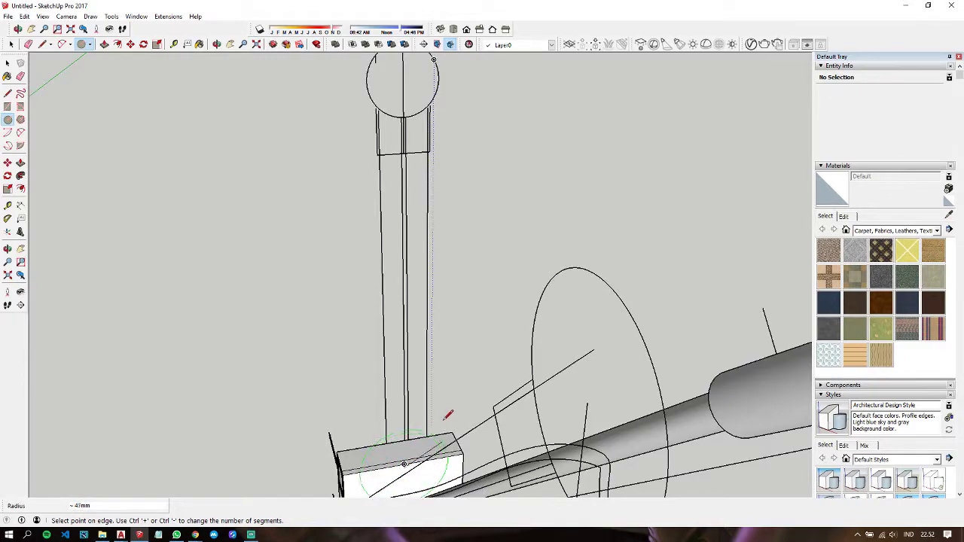
key(t)
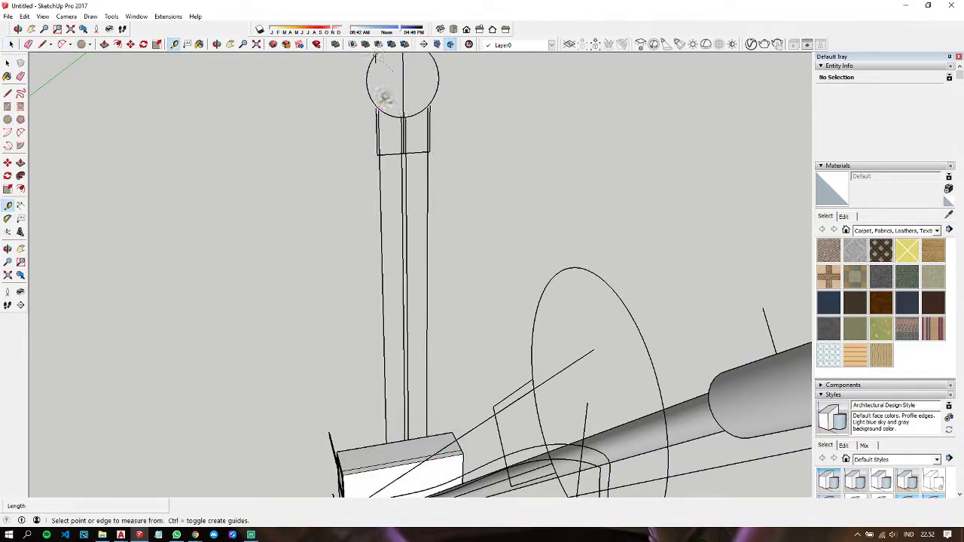
click(404, 78)
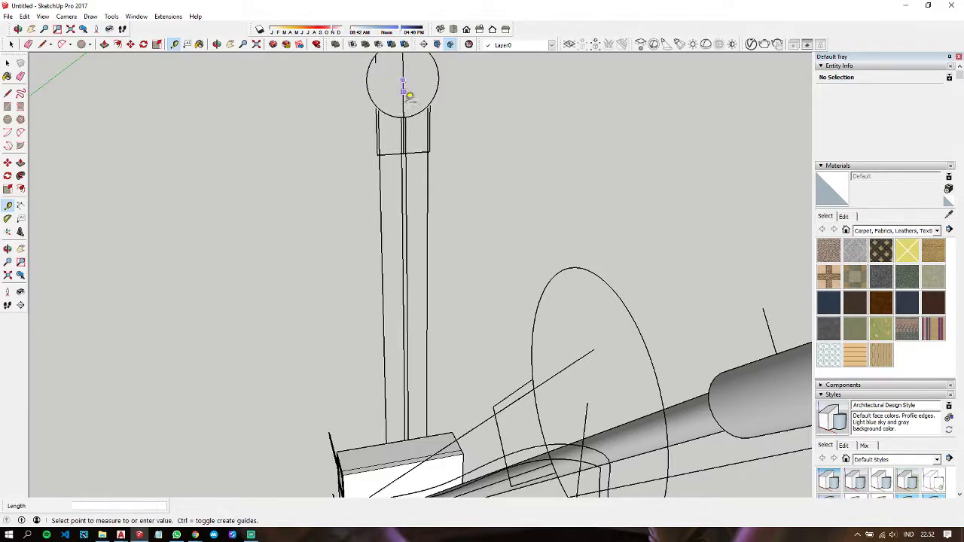
key(space)
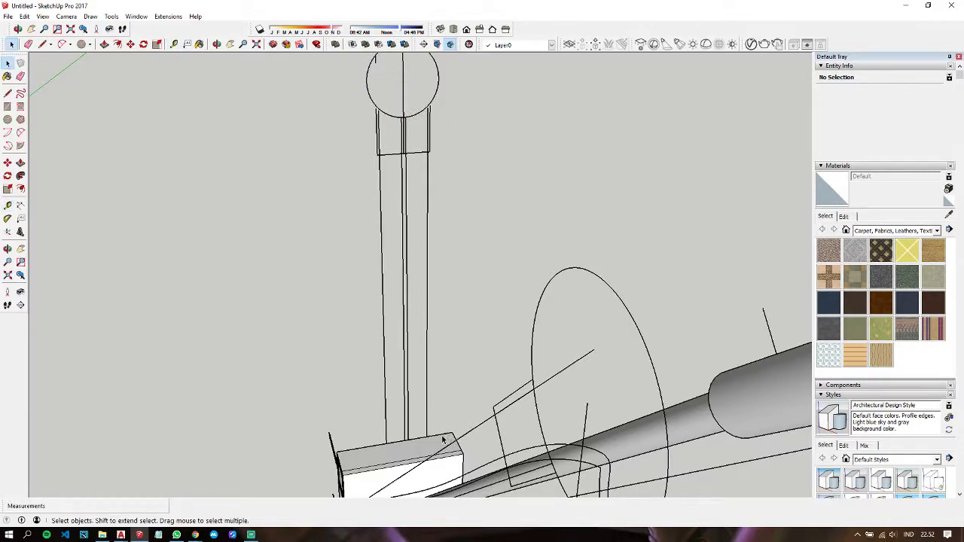
middle_drag(444, 440, 422, 400)
Step: Draw a trial circle on the box face and move it aside to the left of the box
key(c)
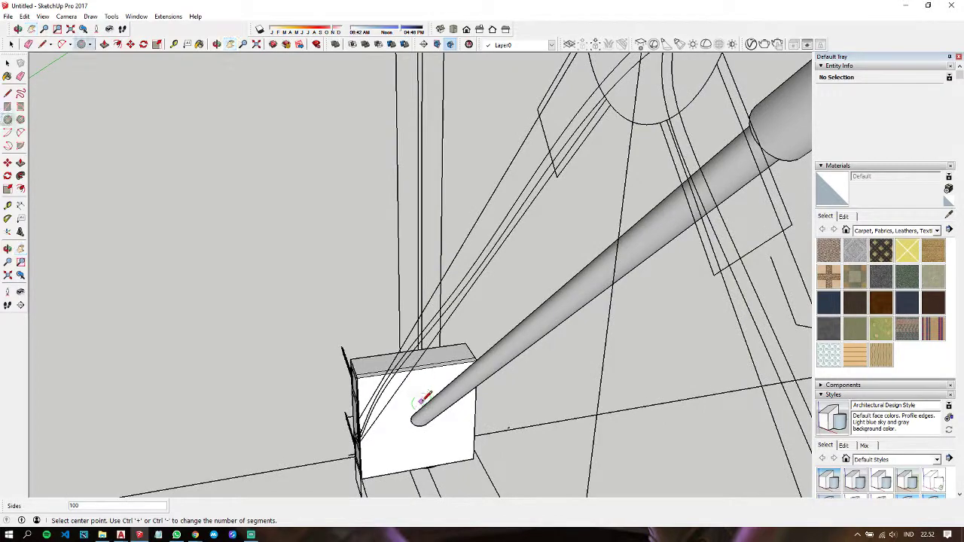
click(419, 391)
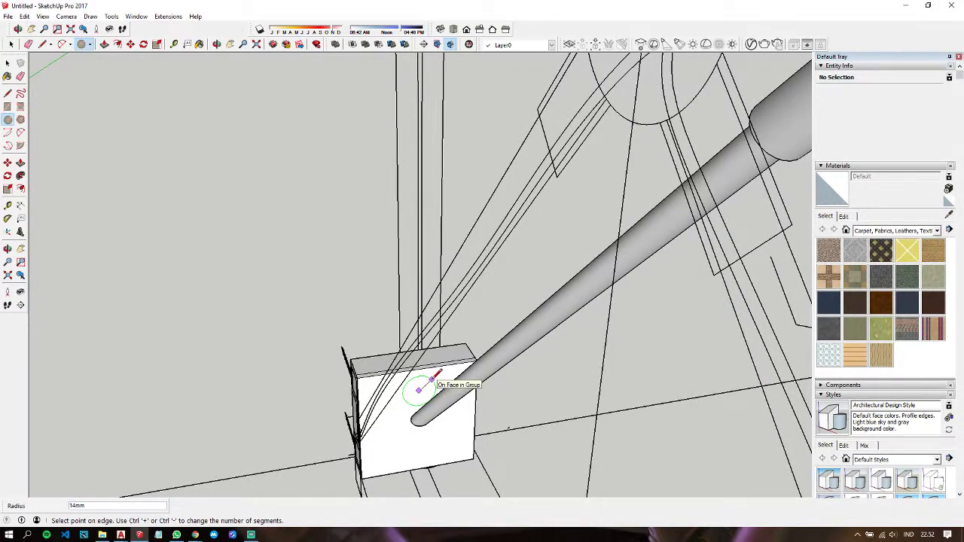
click(433, 378)
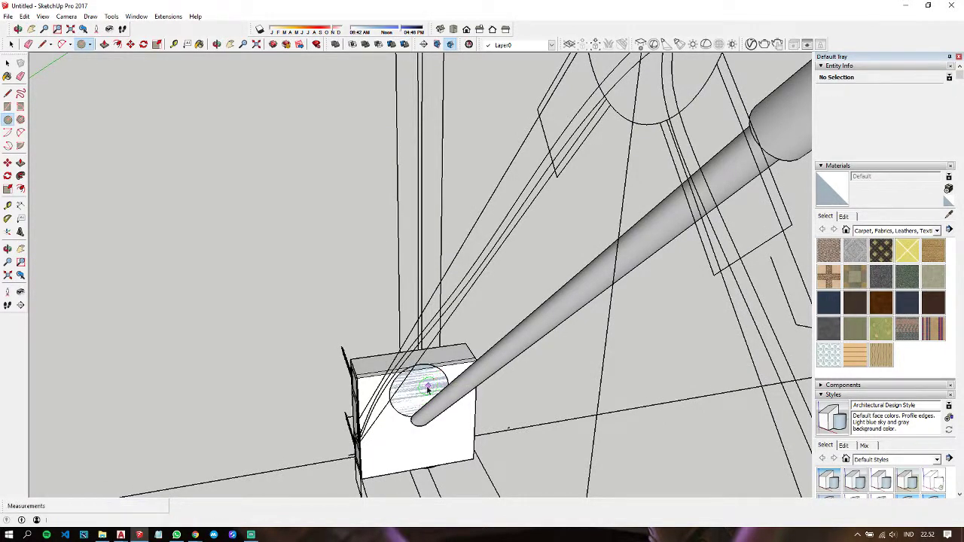
key(space)
double_click(417, 392)
middle_drag(415, 394, 447, 384)
key(m)
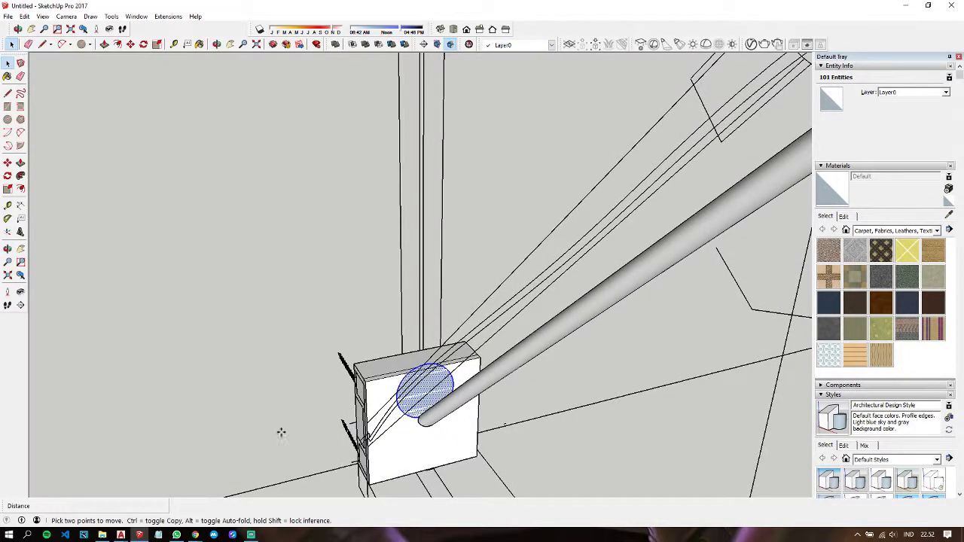
click(279, 430)
click(152, 405)
mouse_move(226, 387)
middle_down()
mouse_move(498, 320)
mouse_move(499, 415)
middle_up()
Step: Draw a roughly 25 mm radius circle near the box top, then delete its face
key(c)
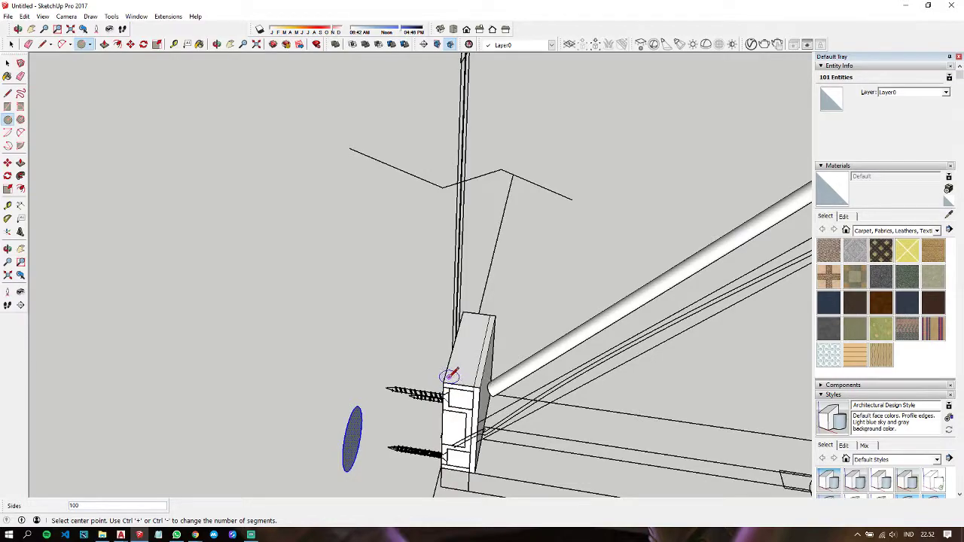
click(444, 383)
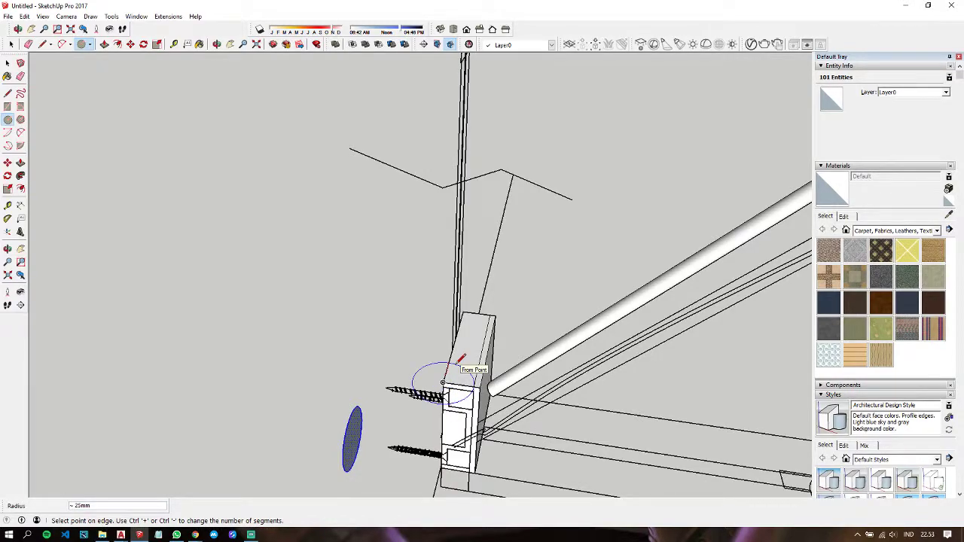
click(462, 359)
key(space)
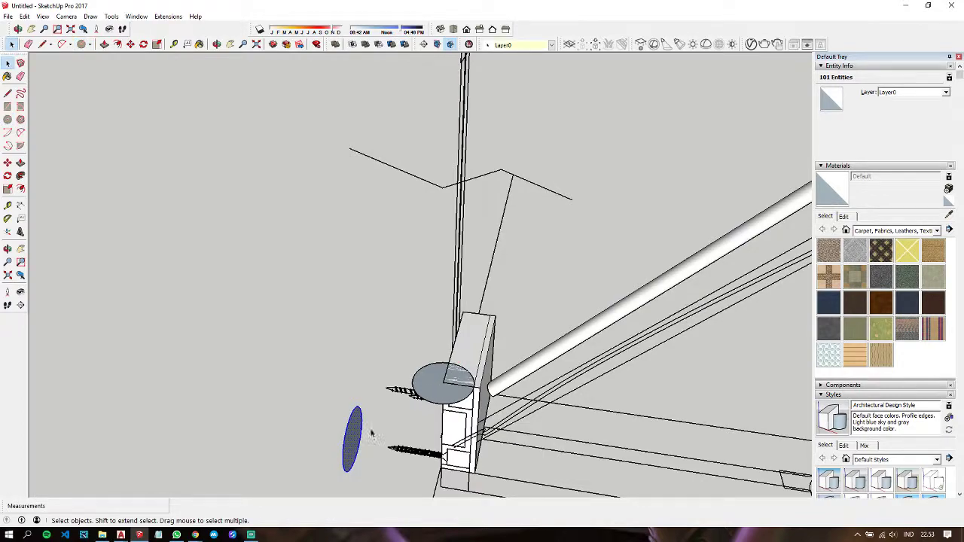
click(430, 398)
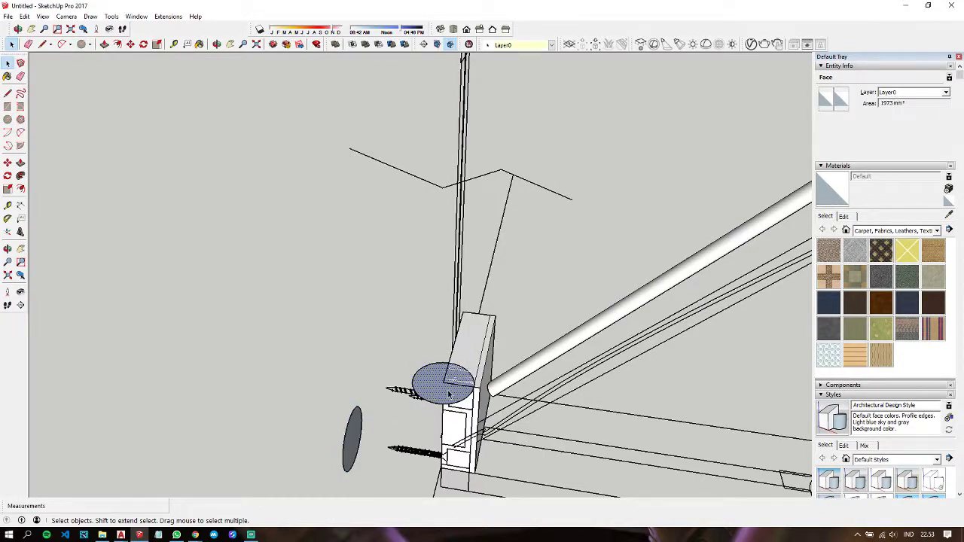
key(Delete)
Step: Undo the stray circle beside the screws and select the circular face on the box
key(c)
middle_drag(448, 395, 369, 420)
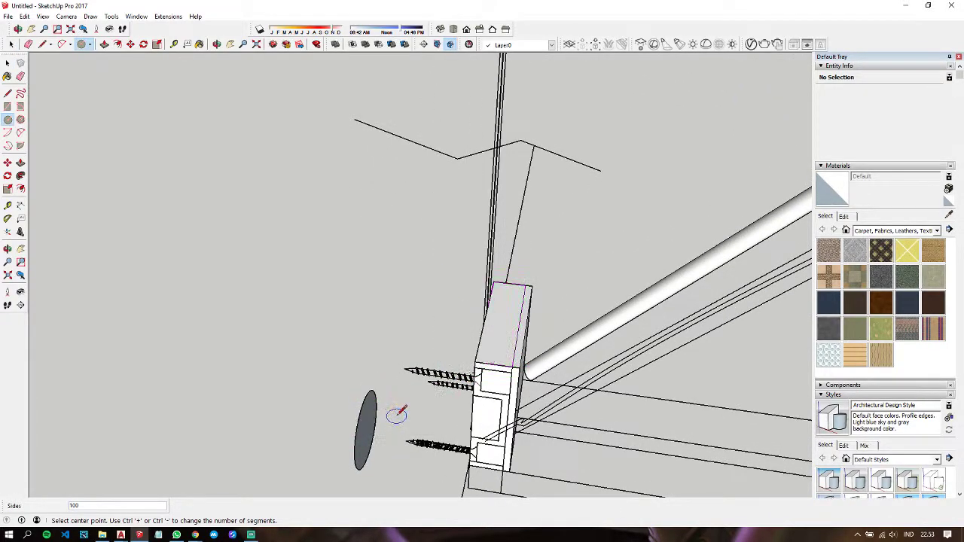
key(ctrl+z)
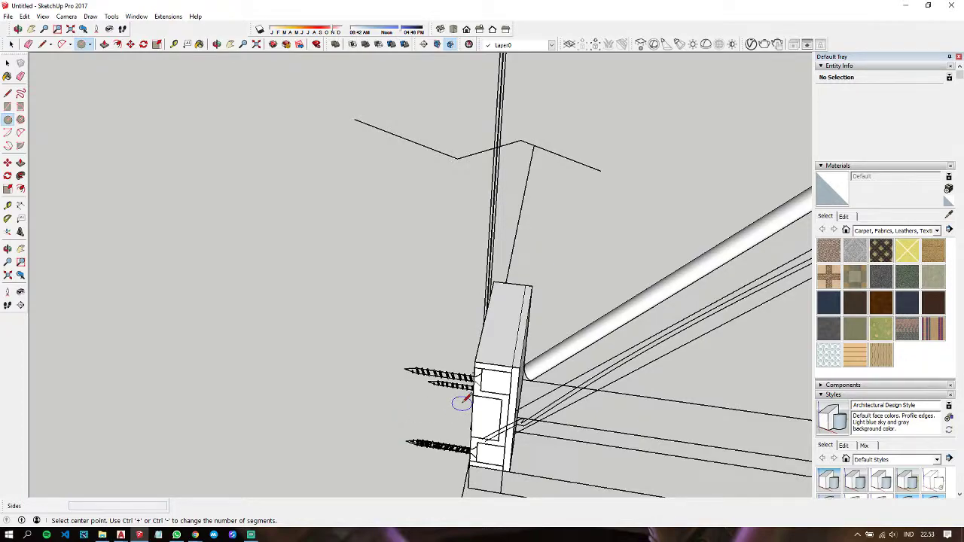
middle_drag(491, 379, 482, 371)
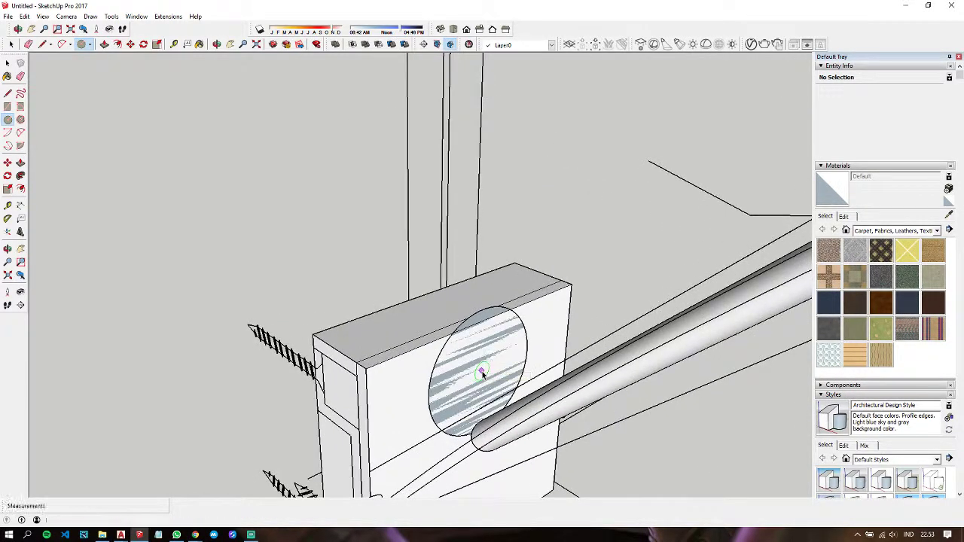
key(space)
click(481, 371)
mouse_move(482, 371)
middle_down()
mouse_move(386, 359)
mouse_move(434, 407)
middle_up()
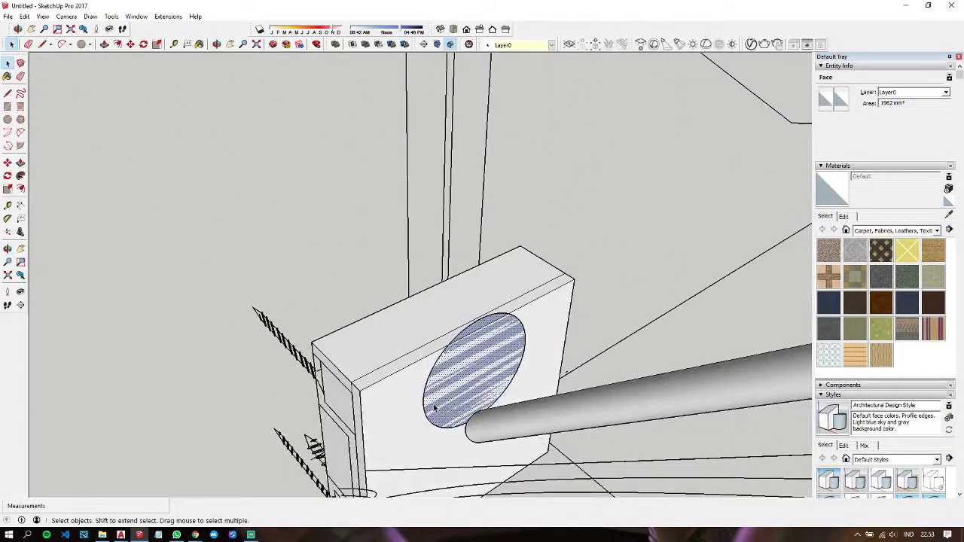
Step: Move the circle onto the centre of the box face
key(m)
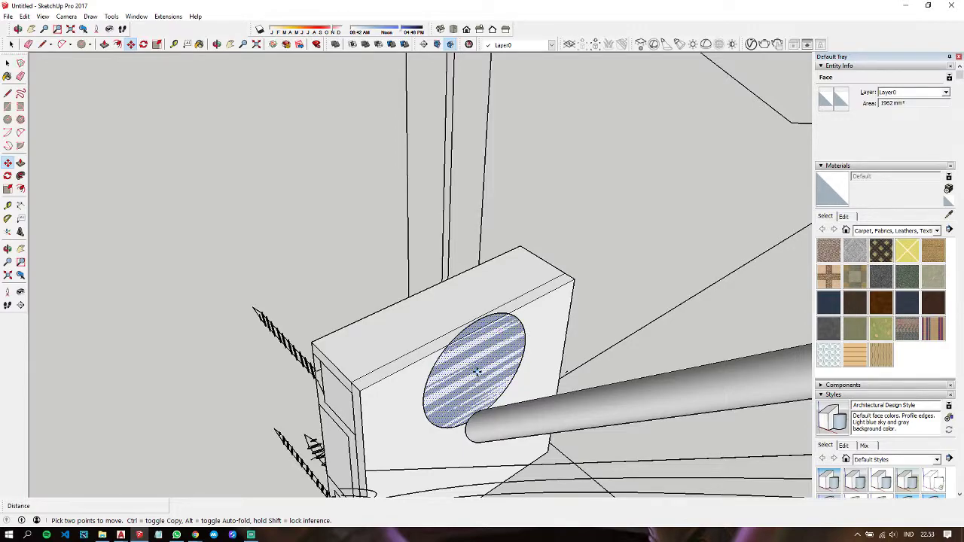
click(478, 371)
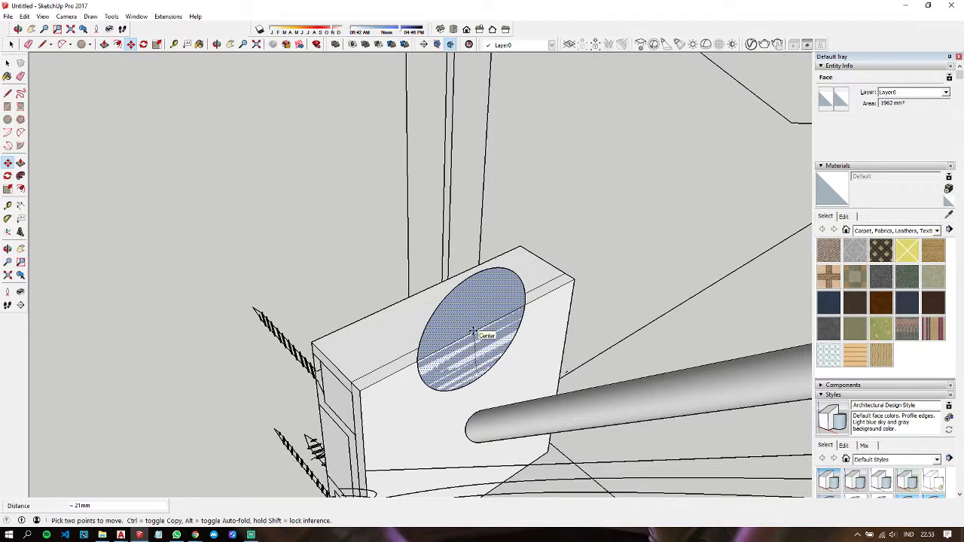
click(472, 332)
scroll(455, 328, up, 2)
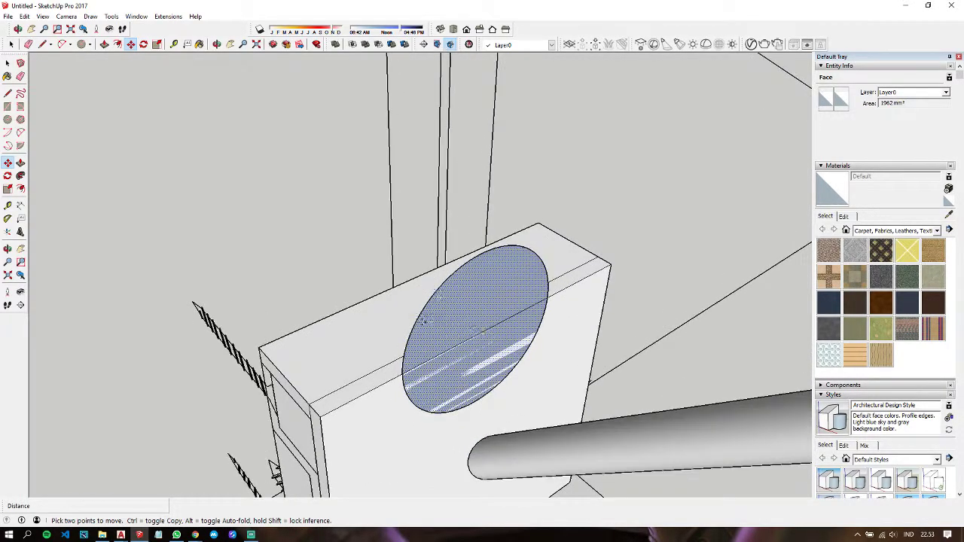
text(x)
Step: Draw a 124 mm radius circle around the block, delete its face, and reselect the box circle
key(c)
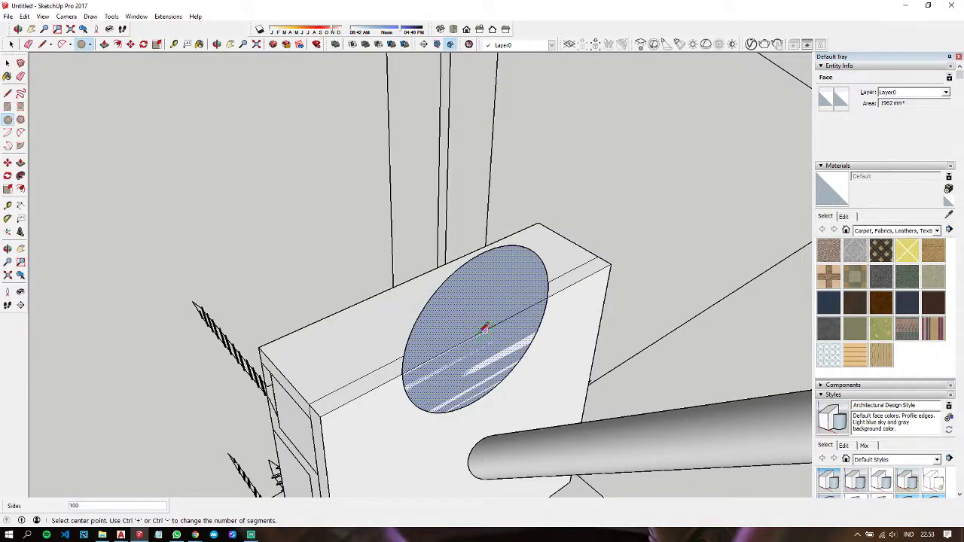
mouse_move(484, 329)
middle_down()
mouse_move(404, 329)
mouse_move(569, 326)
mouse_move(489, 268)
middle_up()
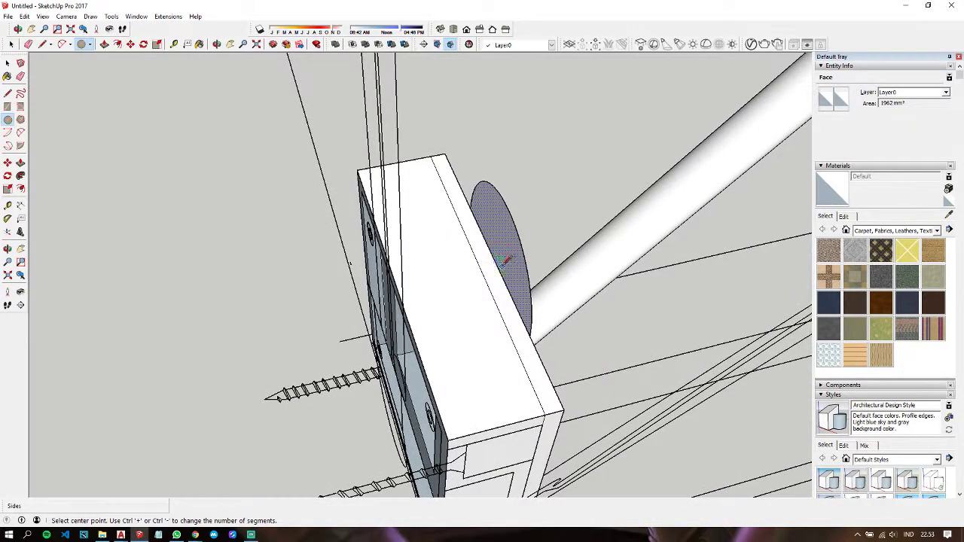
click(491, 263)
scroll(491, 265, down, 2)
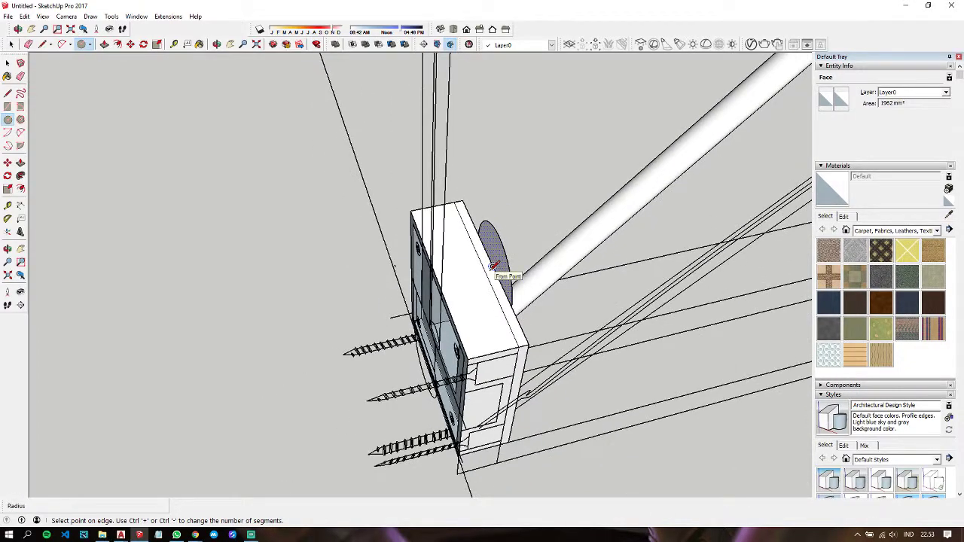
click(283, 382)
key(space)
click(354, 344)
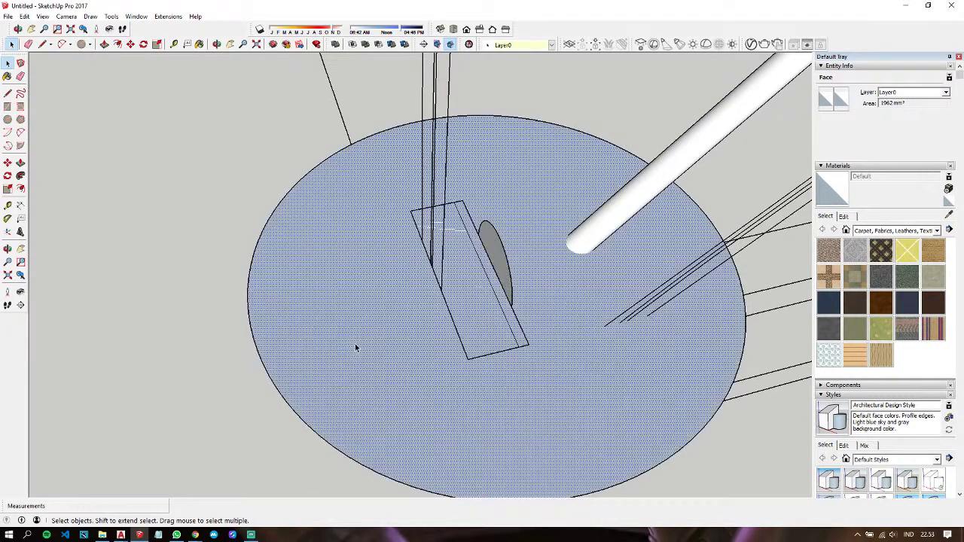
key(Delete)
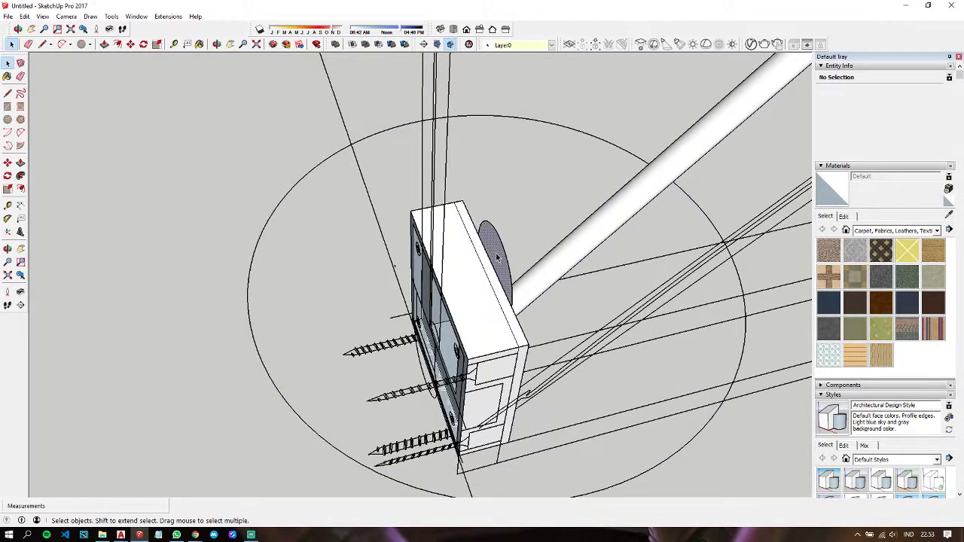
click(497, 258)
scroll(495, 248, up, 3)
scroll(494, 232, up, 3)
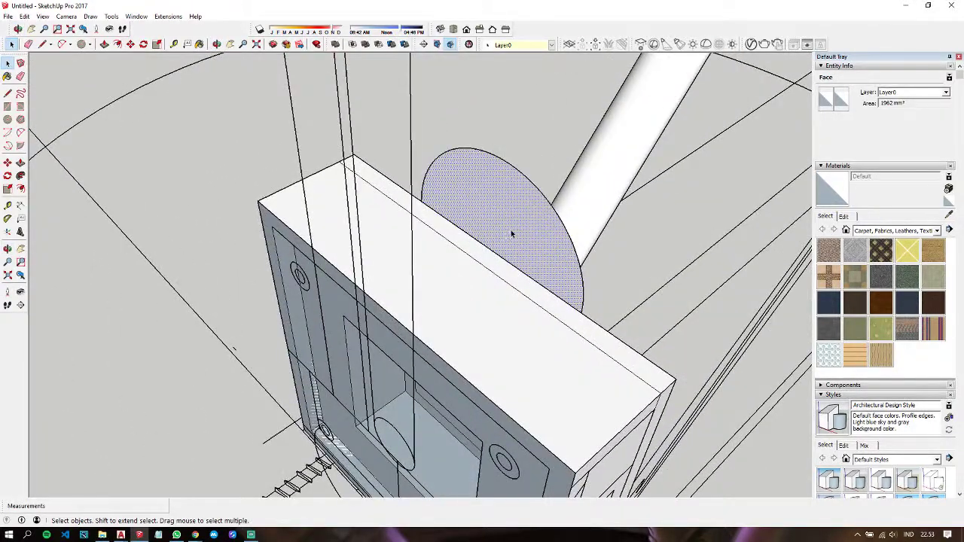
Step: Offset the box circle inward into a ring and delete its inner face
key(f)
click(541, 192)
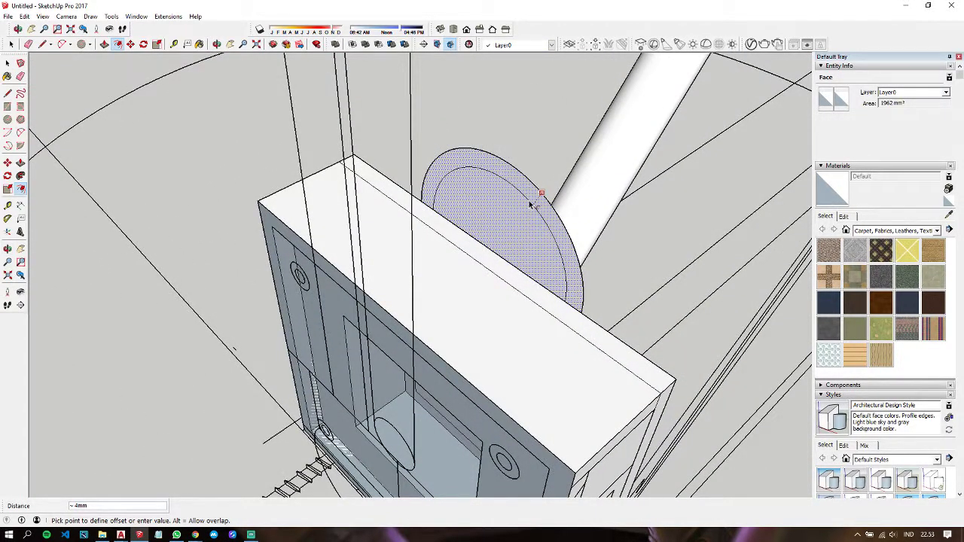
click(530, 204)
key(space)
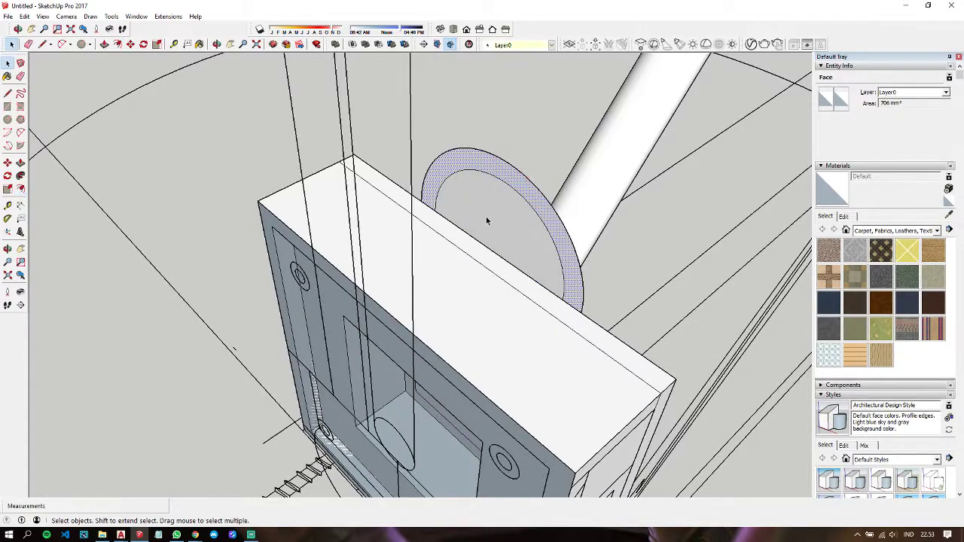
click(486, 216)
key(Delete)
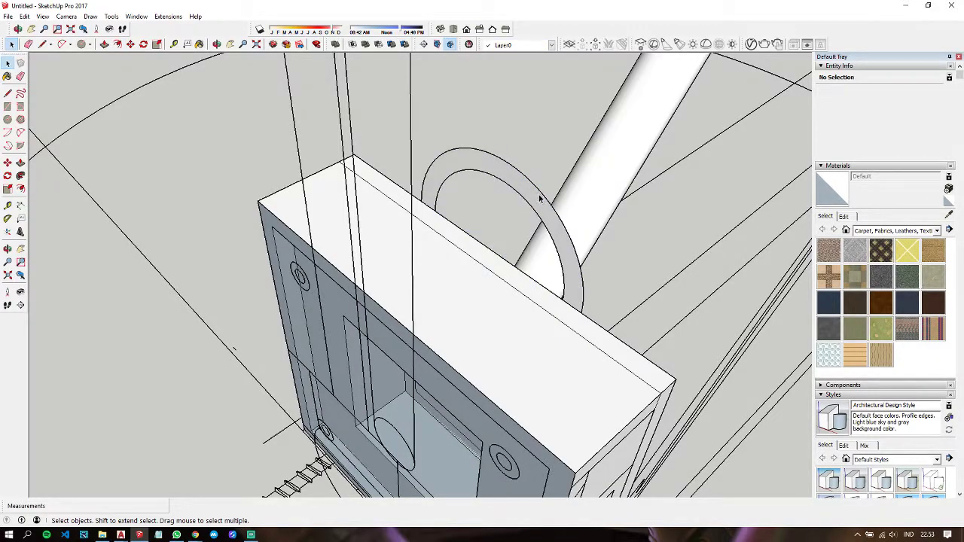
click(539, 198)
Step: Orbit around the box and try Push/Pull on the ring
mouse_move(527, 198)
middle_down()
mouse_move(384, 206)
mouse_move(238, 170)
mouse_move(390, 169)
mouse_move(555, 188)
mouse_move(389, 200)
mouse_move(269, 225)
mouse_move(327, 206)
mouse_move(414, 230)
middle_up()
scroll(328, 206, down, 3)
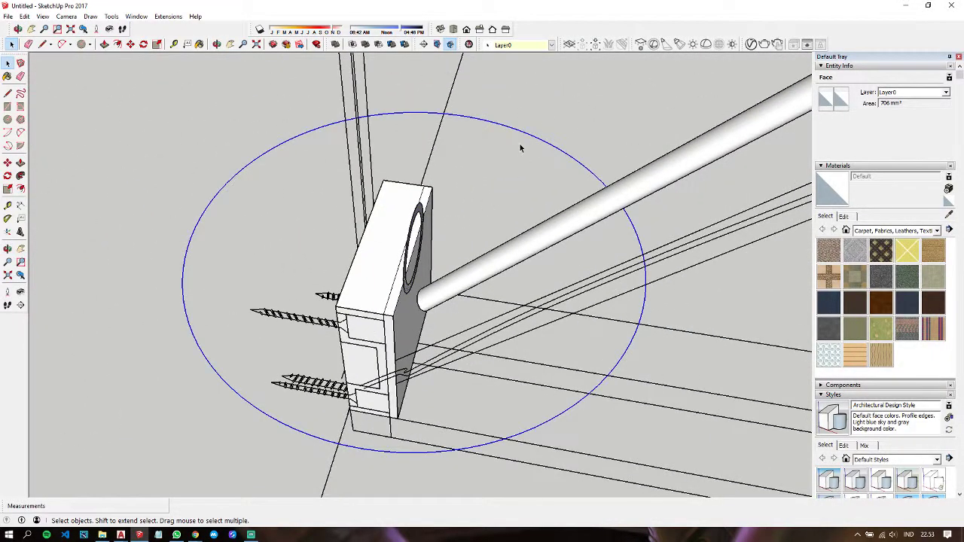
key(p)
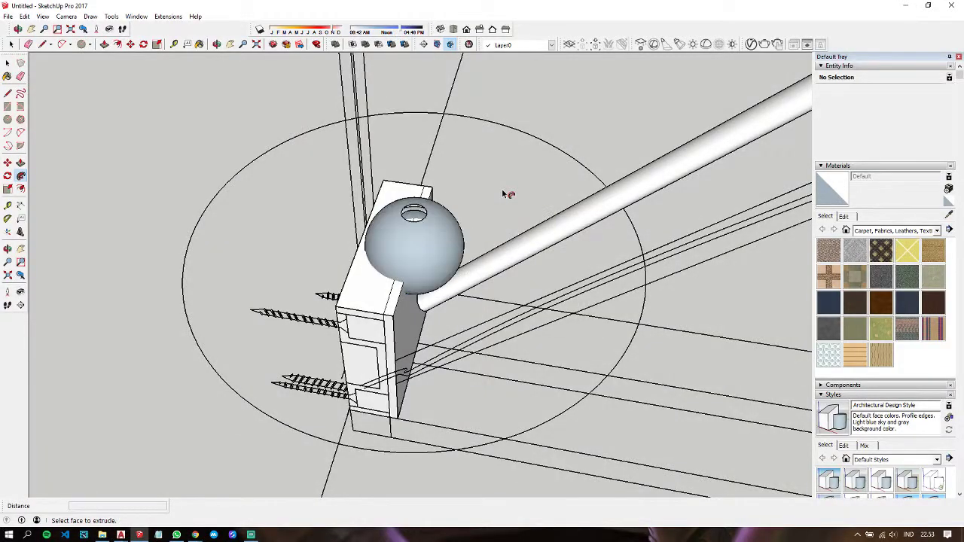
key(space)
mouse_move(485, 209)
middle_down()
mouse_move(309, 79)
mouse_move(418, 203)
mouse_move(653, 147)
mouse_move(426, 108)
mouse_move(194, 145)
middle_up()
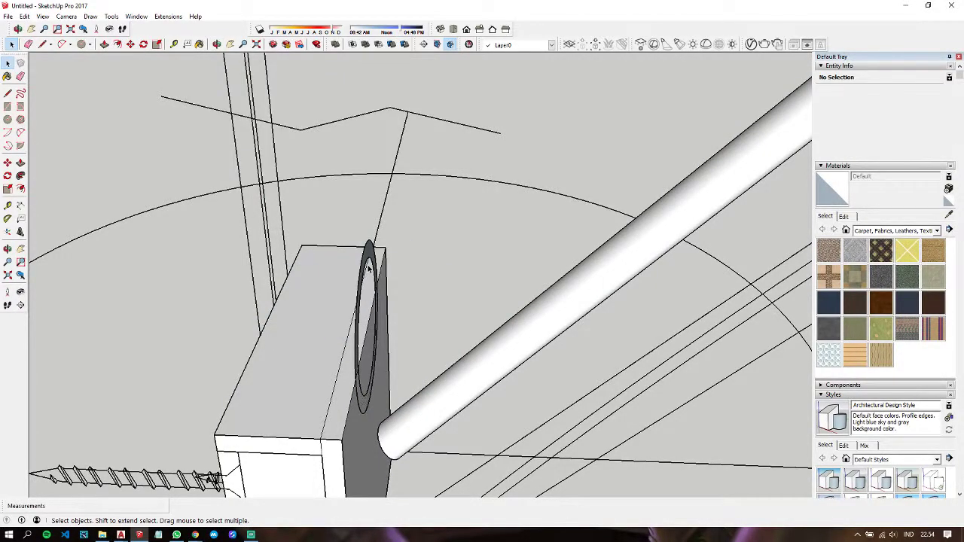
middle_drag(427, 272, 358, 252)
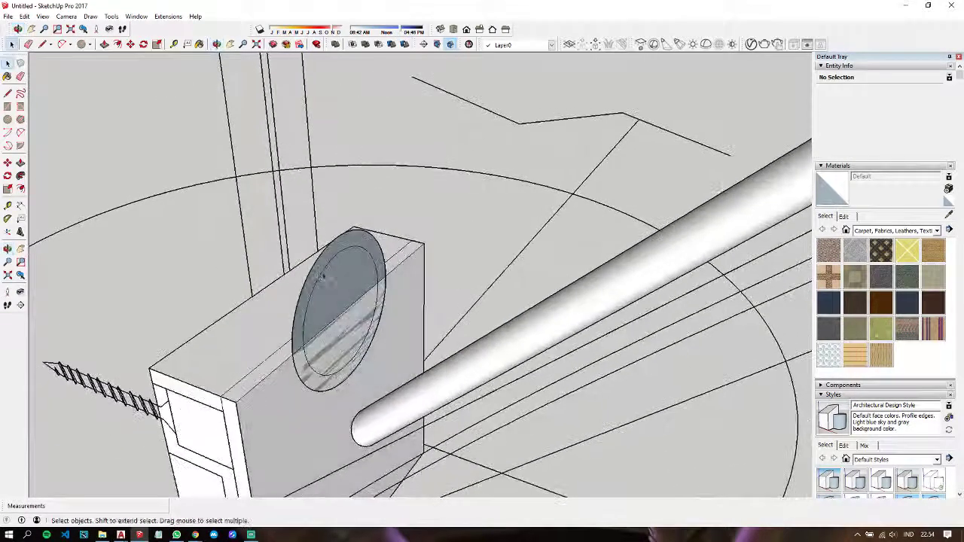
key(f)
click(348, 253)
text(3)
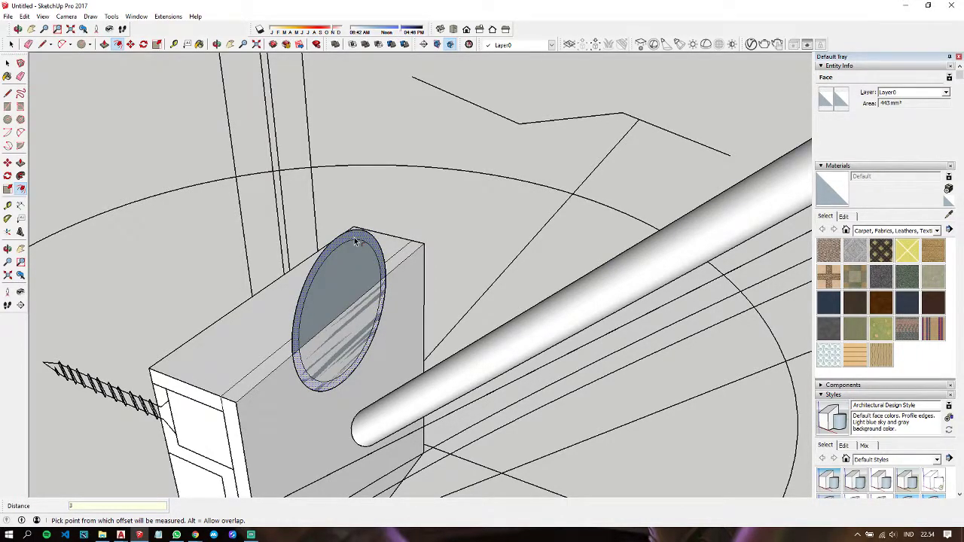
key(Return)
key(space)
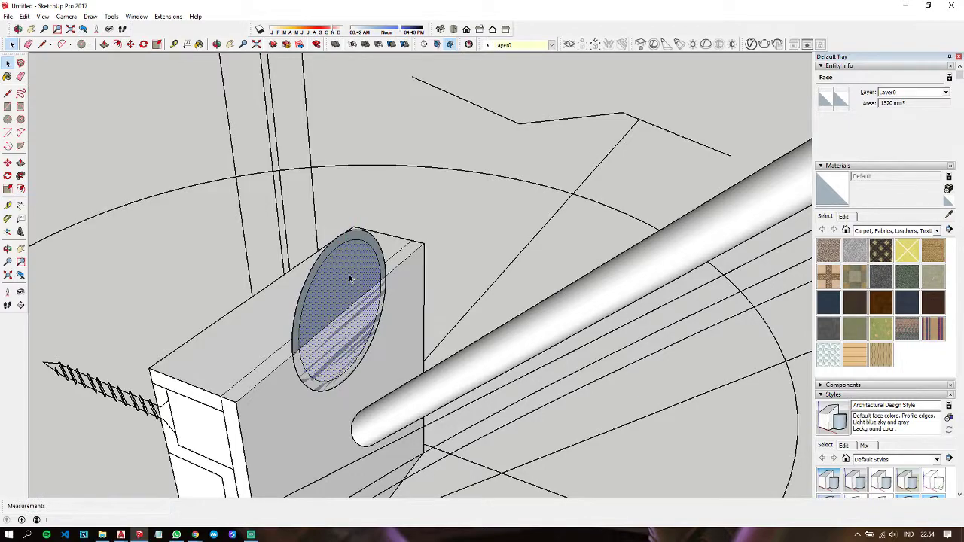
key(Delete)
drag(497, 217, 496, 215)
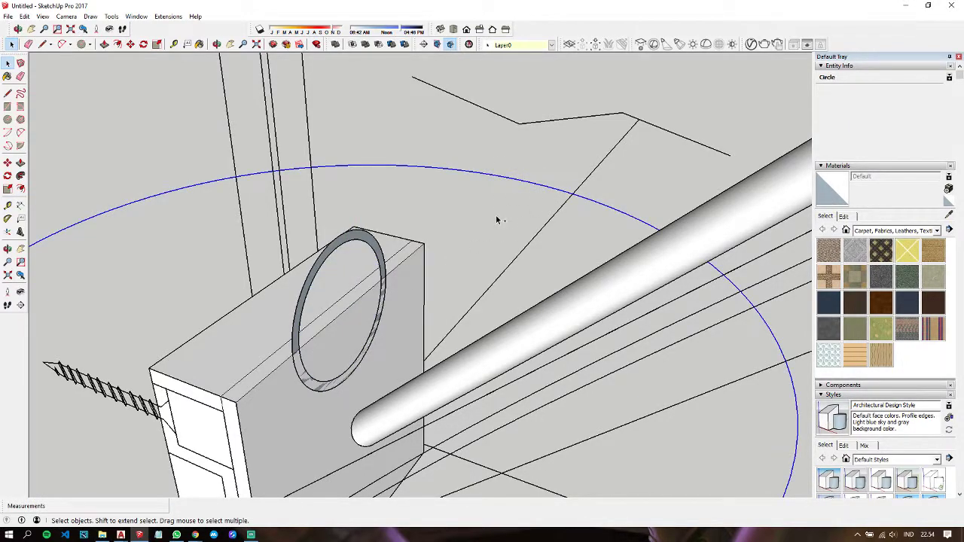
key(p)
click(369, 239)
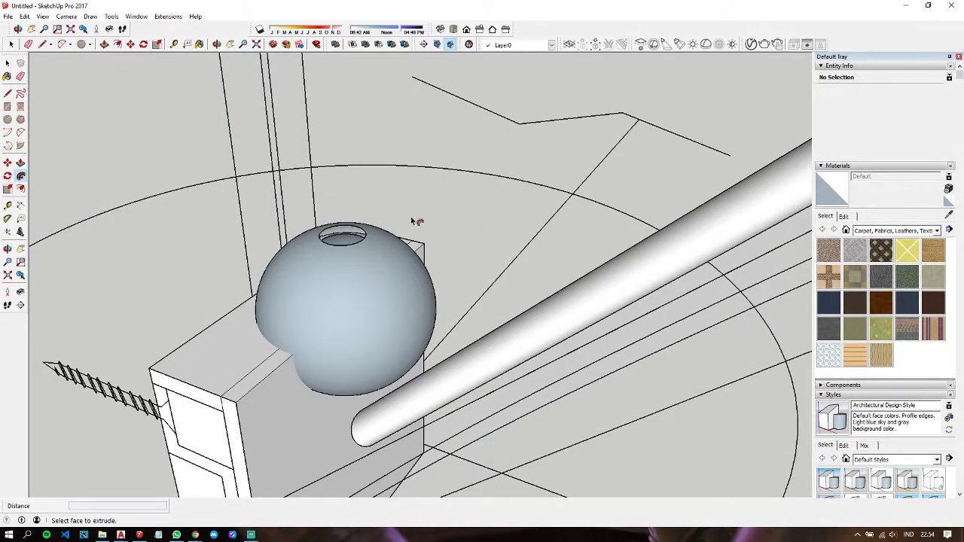
mouse_move(417, 217)
middle_down()
mouse_move(853, 105)
mouse_move(338, 254)
mouse_move(407, 320)
middle_up()
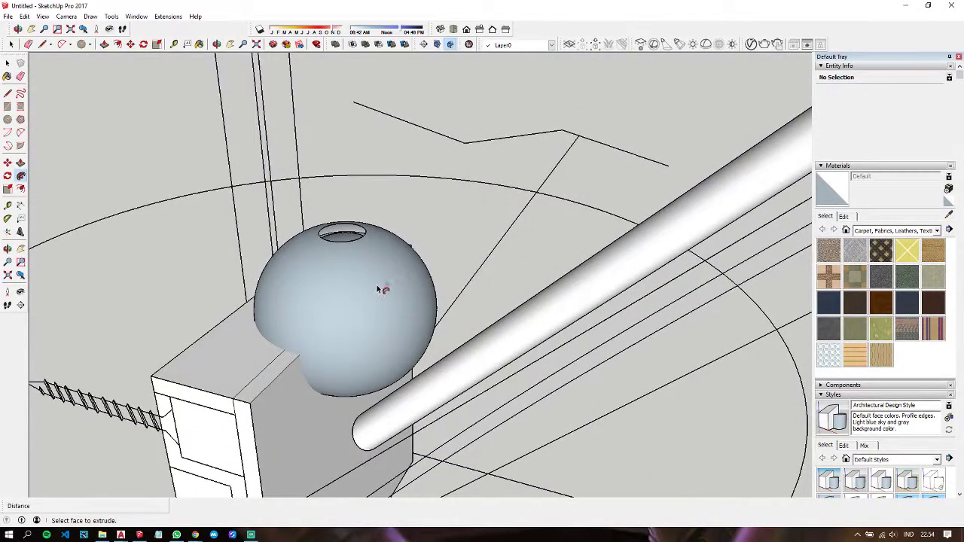
key(ctrl+z)
key(space)
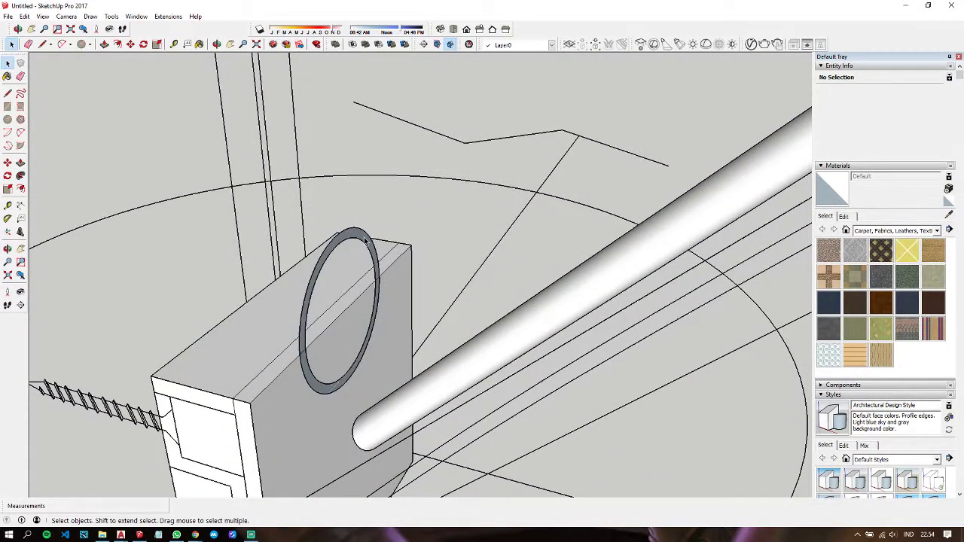
key(ctrl+z)
Step: Offset the disc inward by 1 mm and delete the inner face, leaving a thin ring
scroll(365, 241, up, 3)
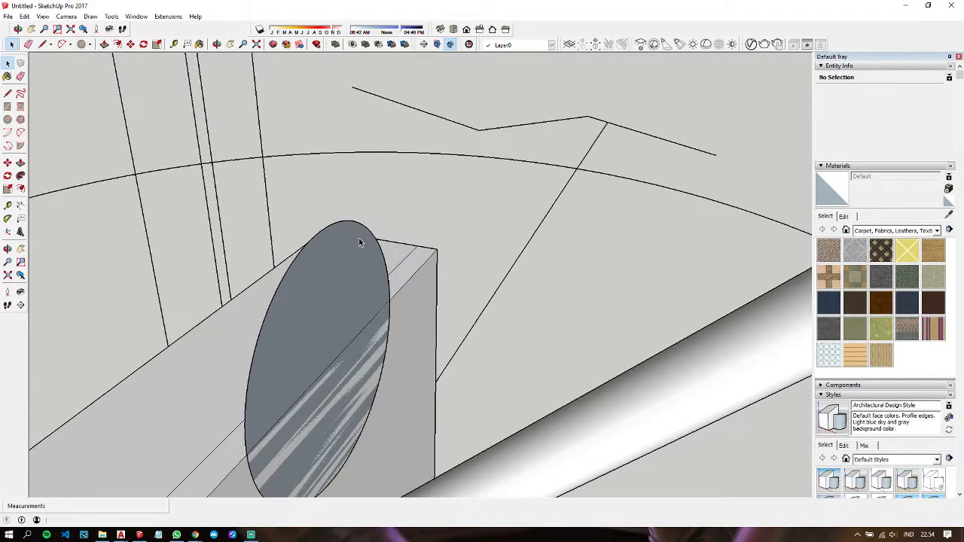
key(f)
click(342, 245)
text(1)
key(Return)
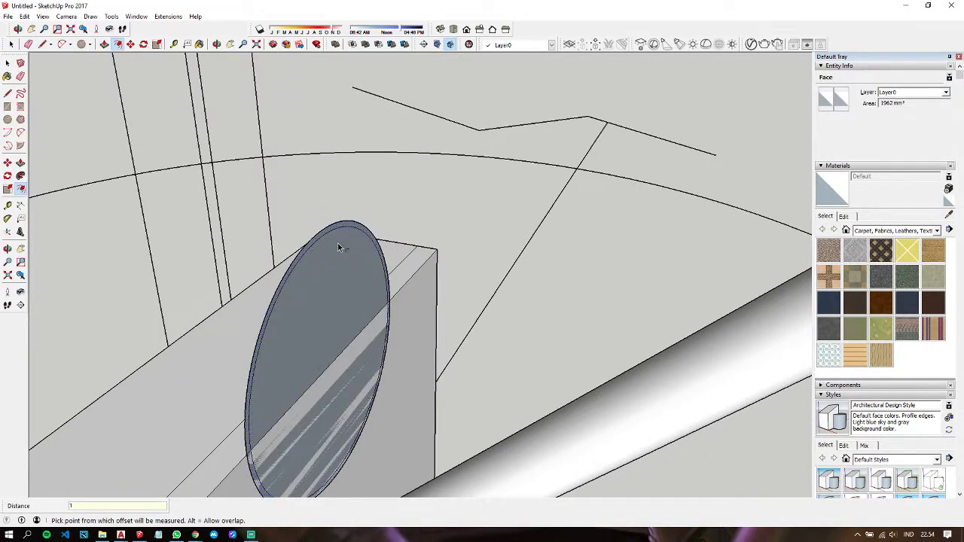
key(space)
key(Delete)
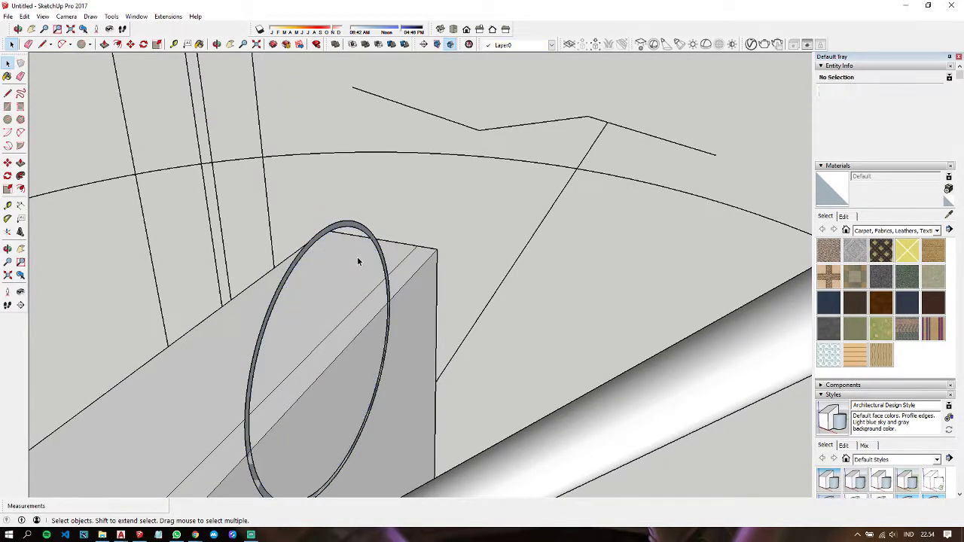
Step: Try extruding the thin ring with the large circle selected, then undo the extrusion
click(500, 157)
key(p)
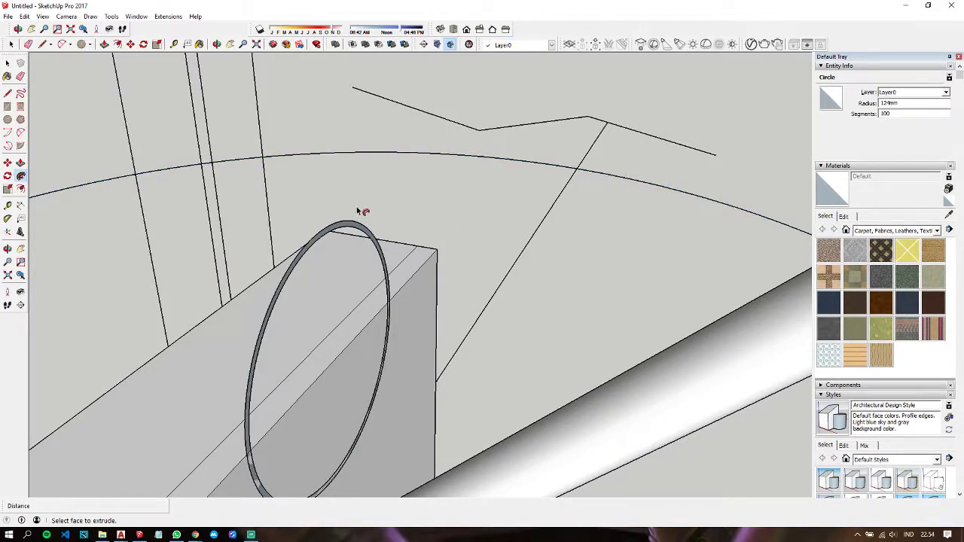
click(343, 224)
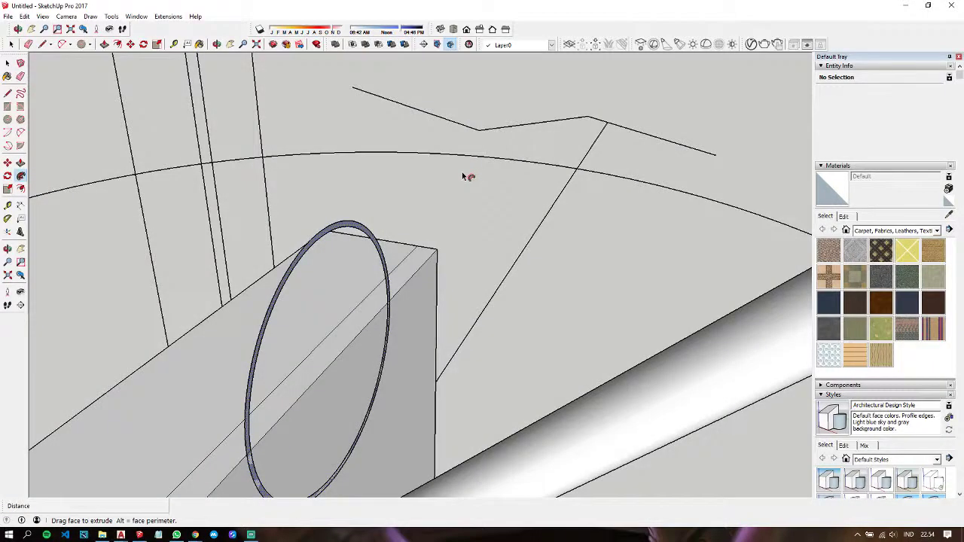
key(ctrl+z)
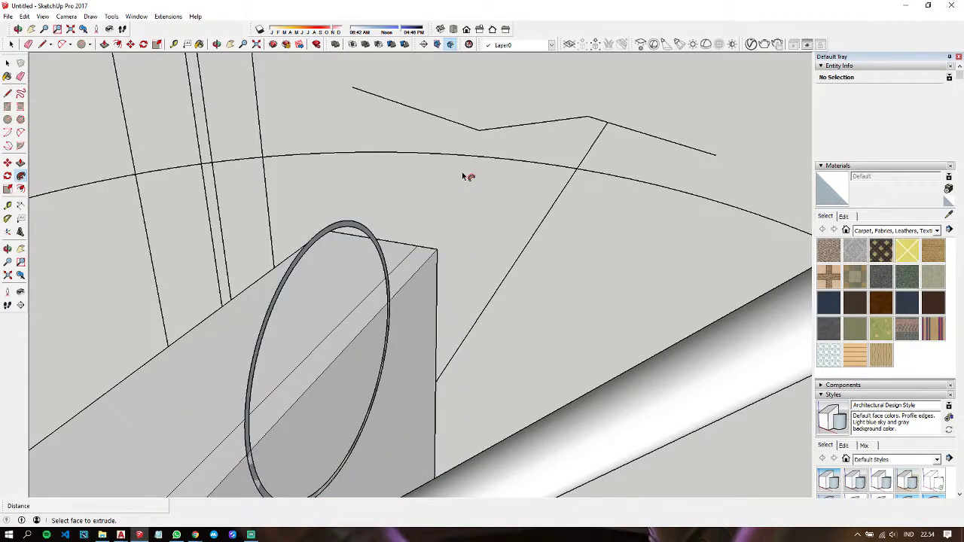
Step: Draw a line across the ring where it meets the block's top edge
mouse_move(432, 276)
middle_down()
mouse_move(322, 263)
mouse_move(276, 273)
middle_up()
key(l)
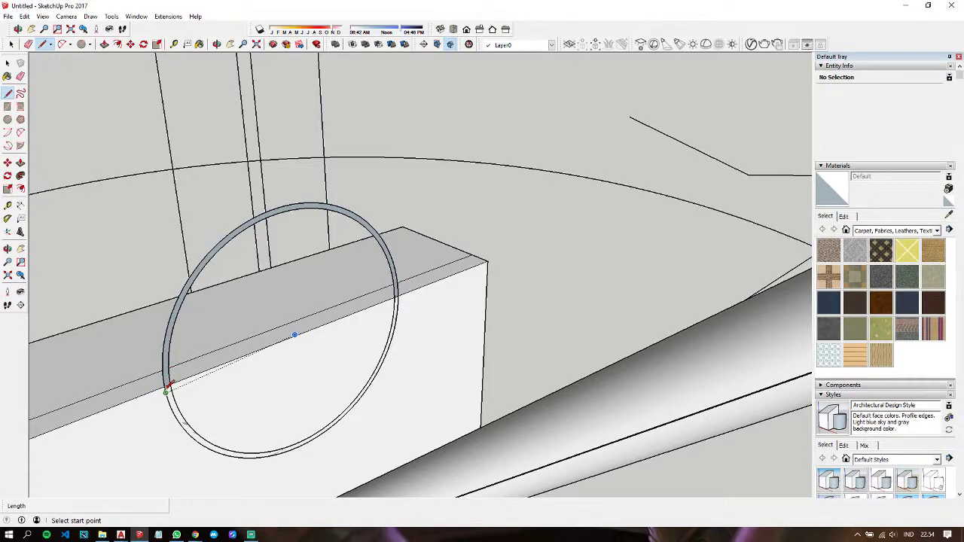
scroll(165, 384, up, 2)
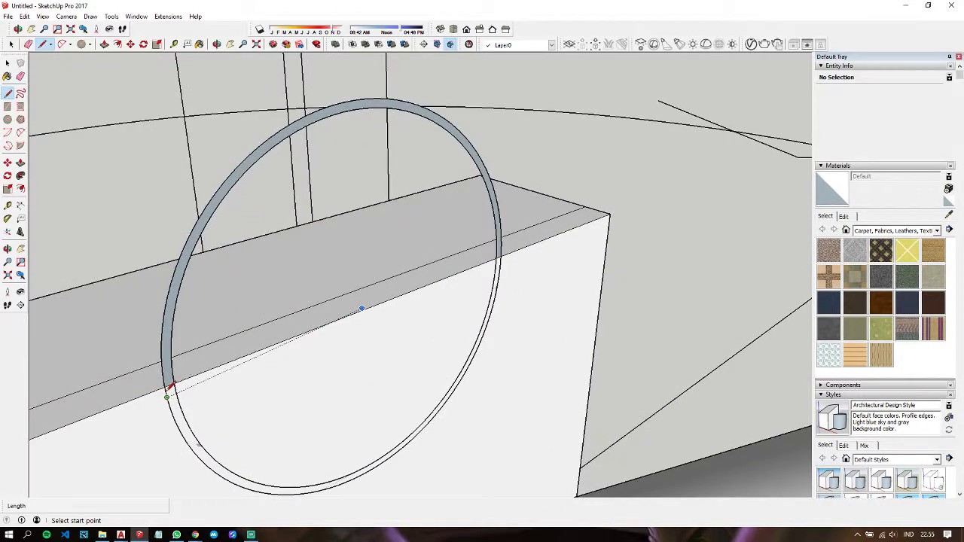
scroll(165, 383, up, 2)
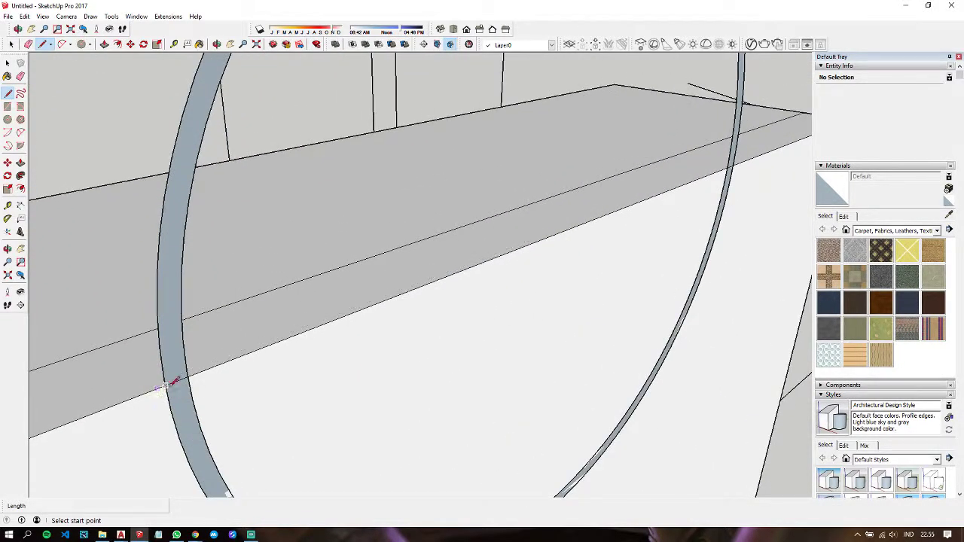
click(165, 383)
scroll(173, 382, down, 2)
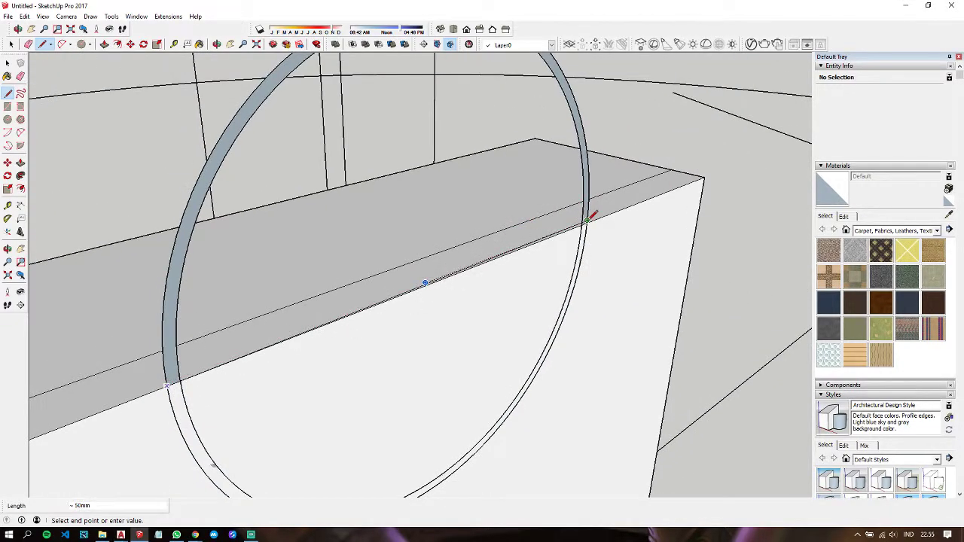
scroll(588, 221, up, 2)
scroll(588, 222, up, 1)
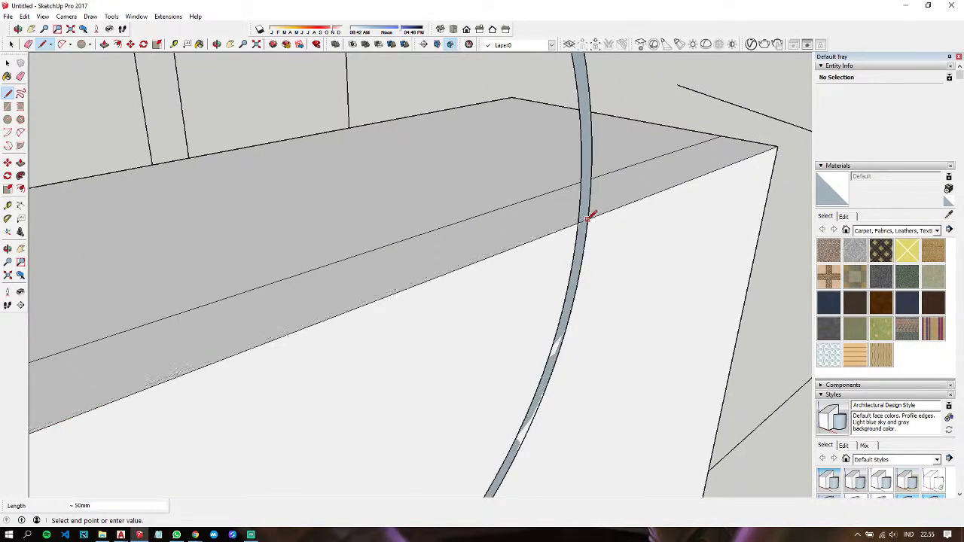
click(586, 218)
Step: Delete the part of the circle face below the cut line
key(space)
scroll(575, 242, down, 2)
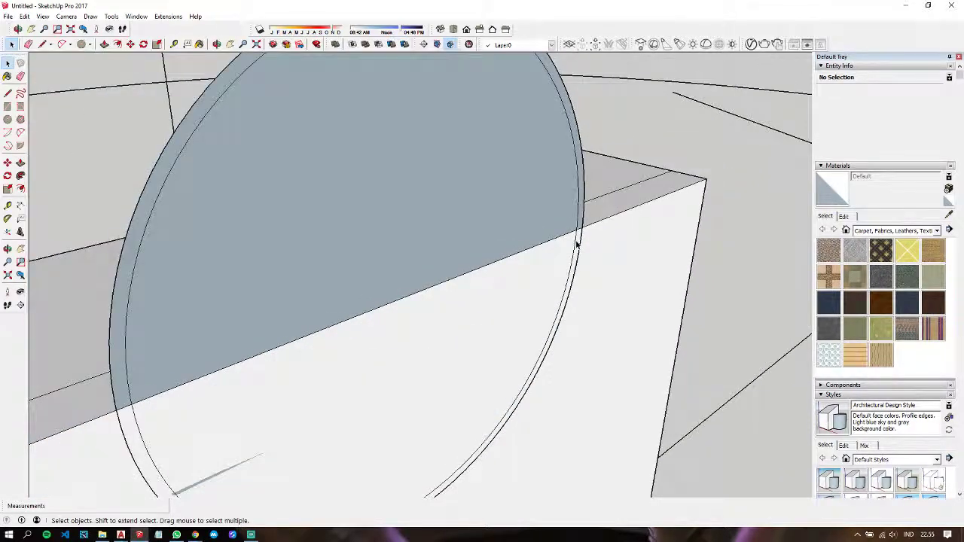
scroll(574, 244, down, 2)
middle_drag(466, 282, 441, 226)
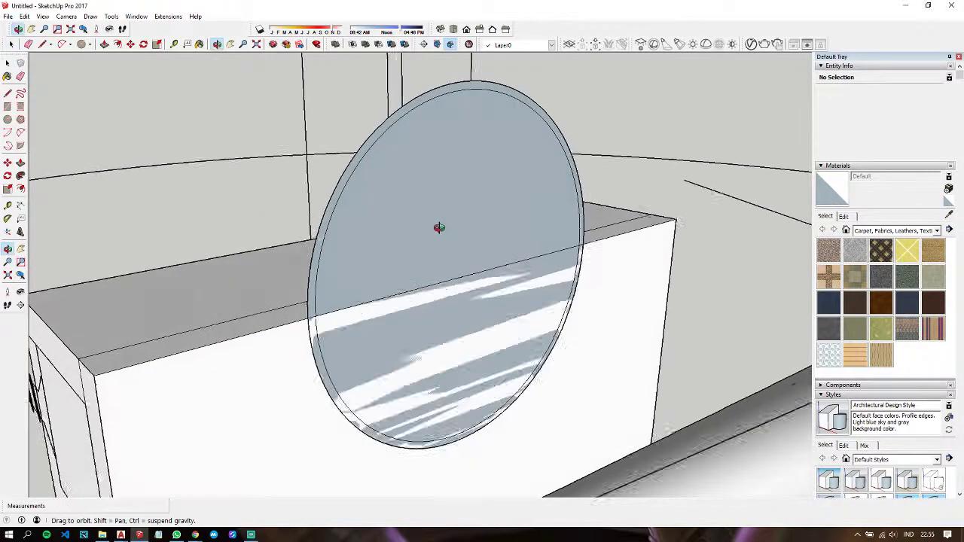
mouse_move(228, 183)
mouse_down()
mouse_move(606, 472)
mouse_move(602, 466)
mouse_up()
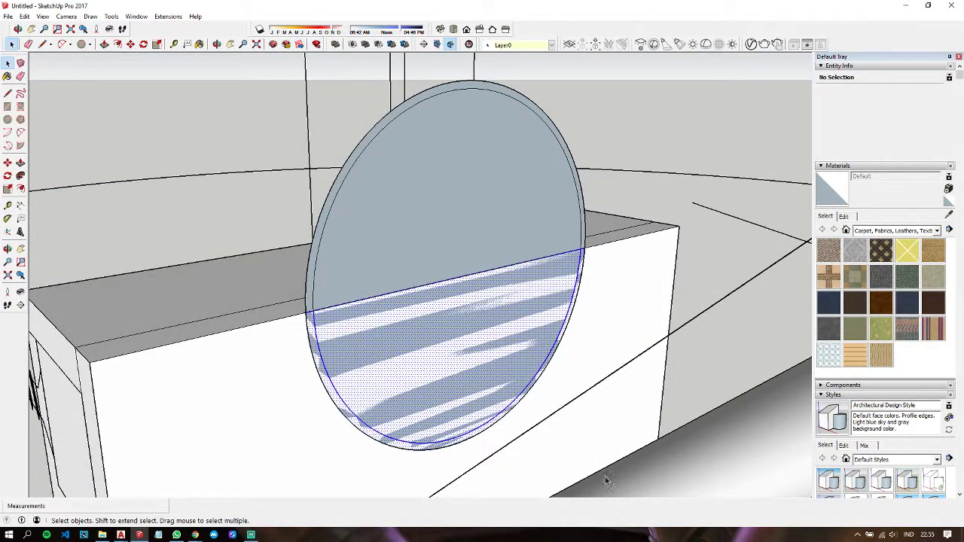
key(Delete)
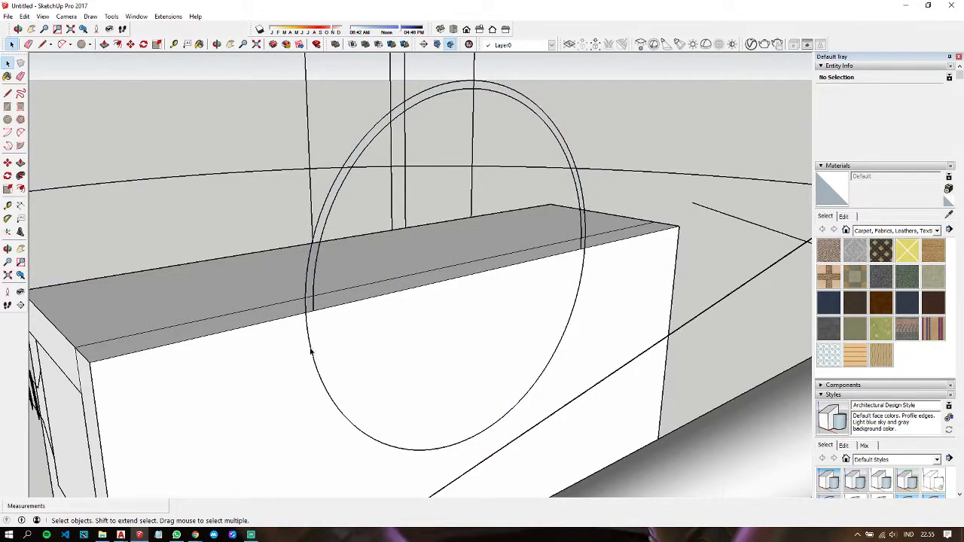
Step: Check the circle edge and try extra trimming lines, cancelling each one
click(310, 350)
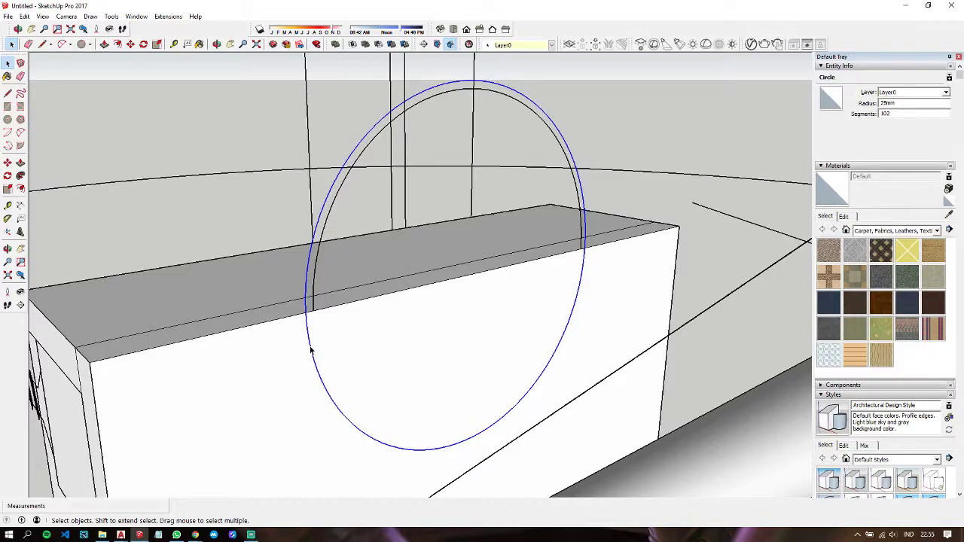
scroll(315, 315, up, 1)
key(l)
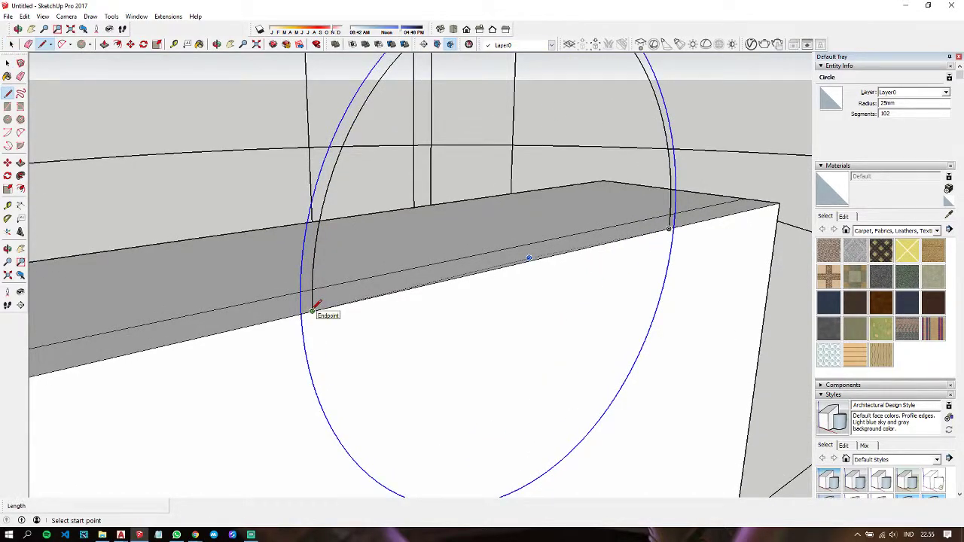
click(302, 314)
key(Escape)
scroll(670, 223, up, 1)
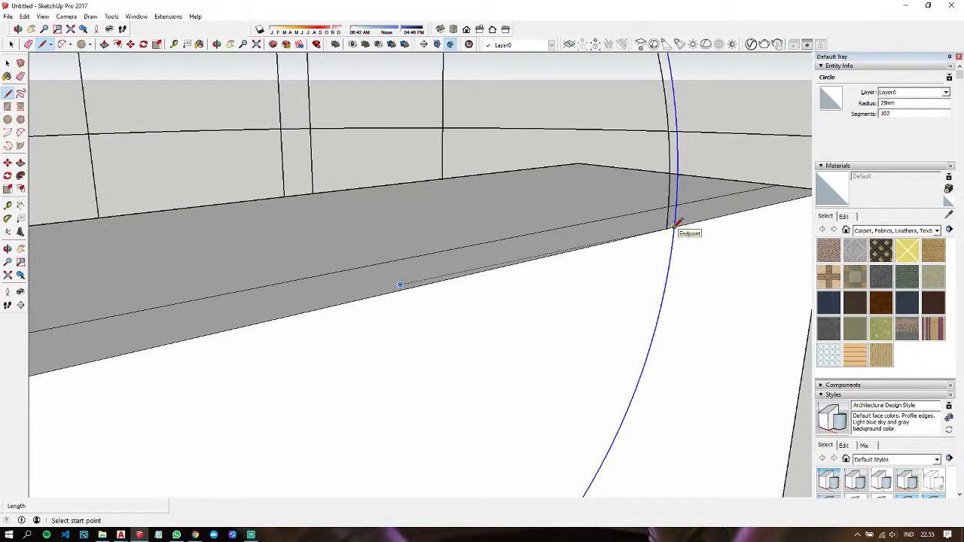
click(667, 227)
key(Escape)
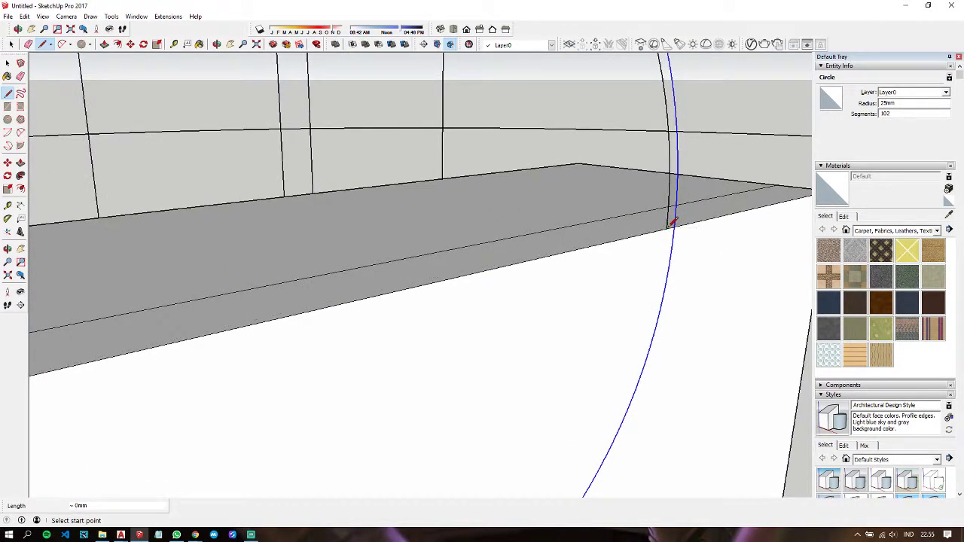
key(space)
scroll(670, 240, up, 1)
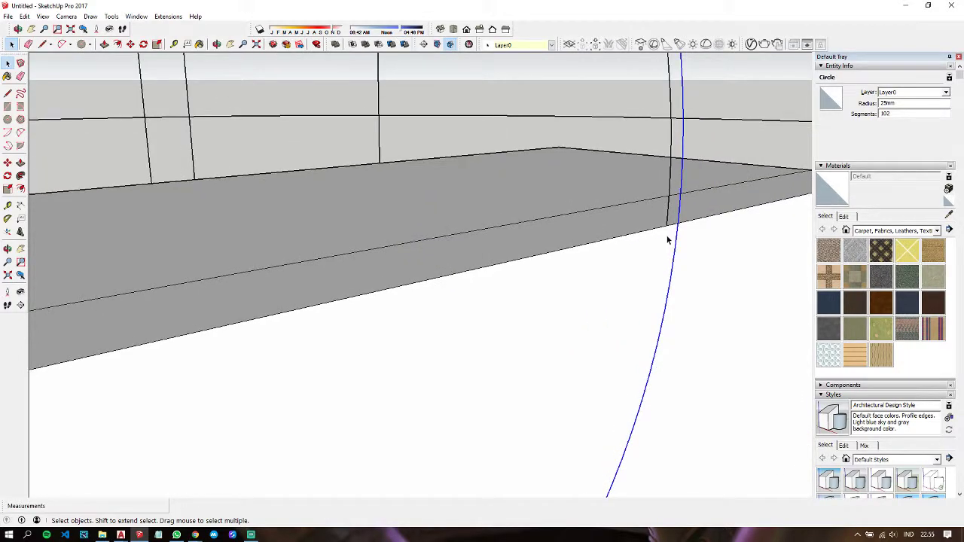
scroll(667, 236, up, 1)
key(l)
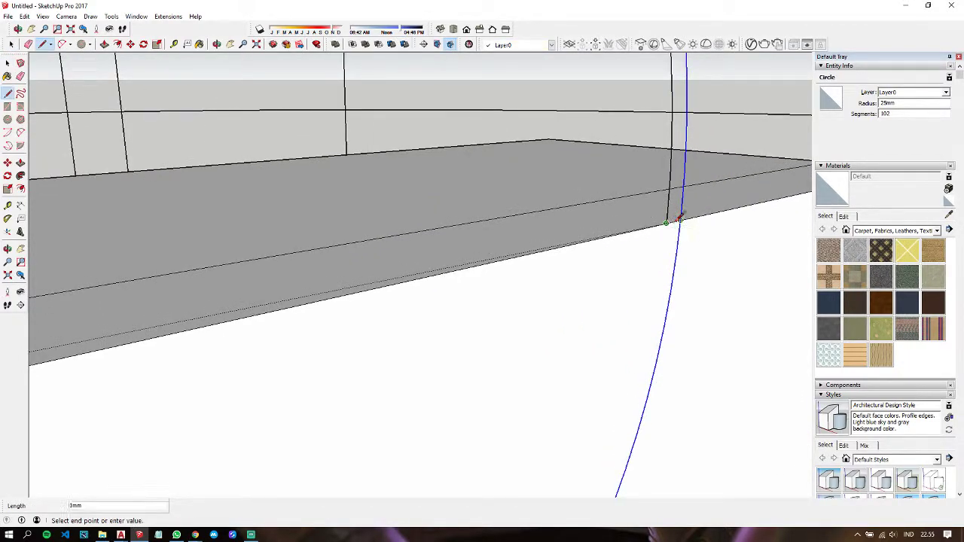
key(ctrl+z)
key(ctrl+z)
key(ctrl+z)
key(ctrl+z)
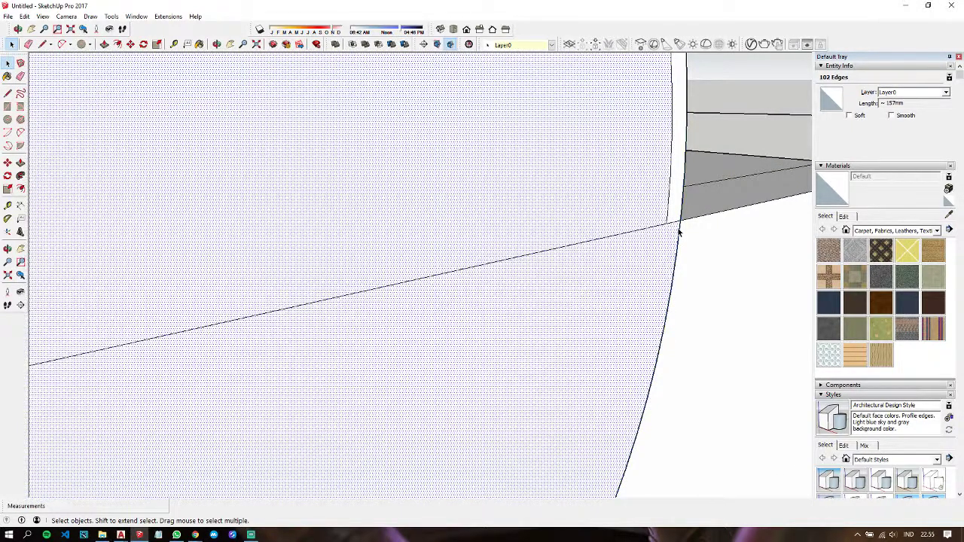
Step: Select the remaining arch of the ring and orbit around it and the block
click(679, 235)
scroll(679, 233, down, 2)
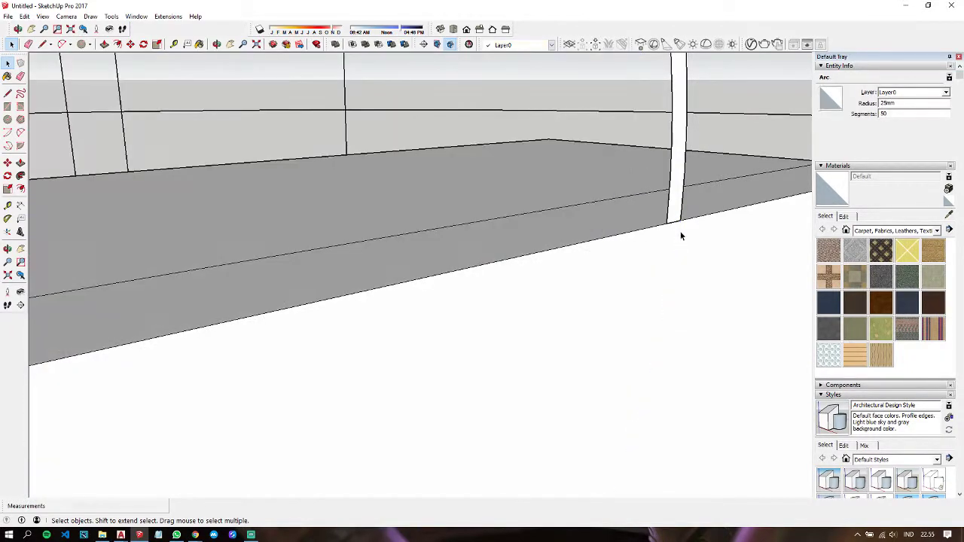
scroll(654, 229, down, 1)
scroll(654, 228, down, 2)
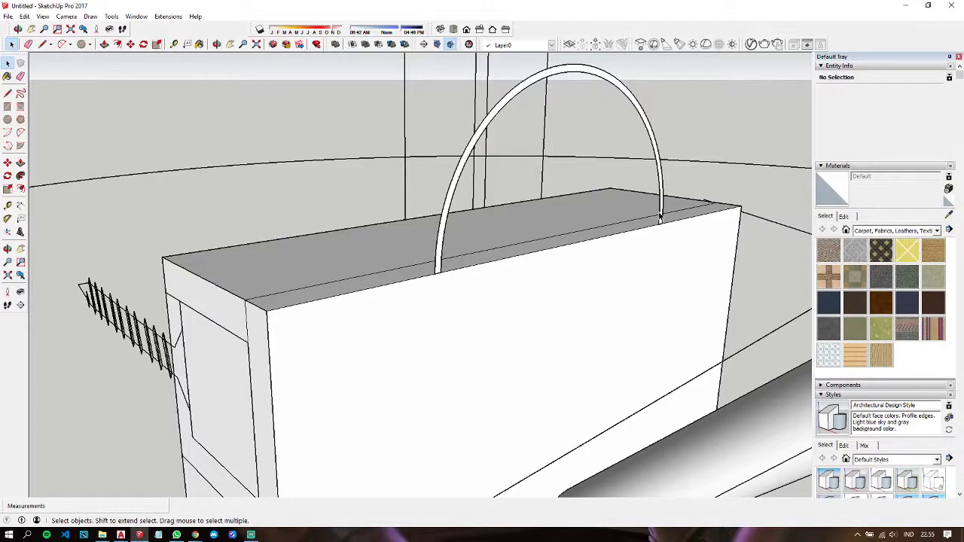
mouse_move(659, 217)
middle_down()
mouse_move(626, 206)
mouse_move(512, 249)
mouse_move(574, 186)
middle_up()
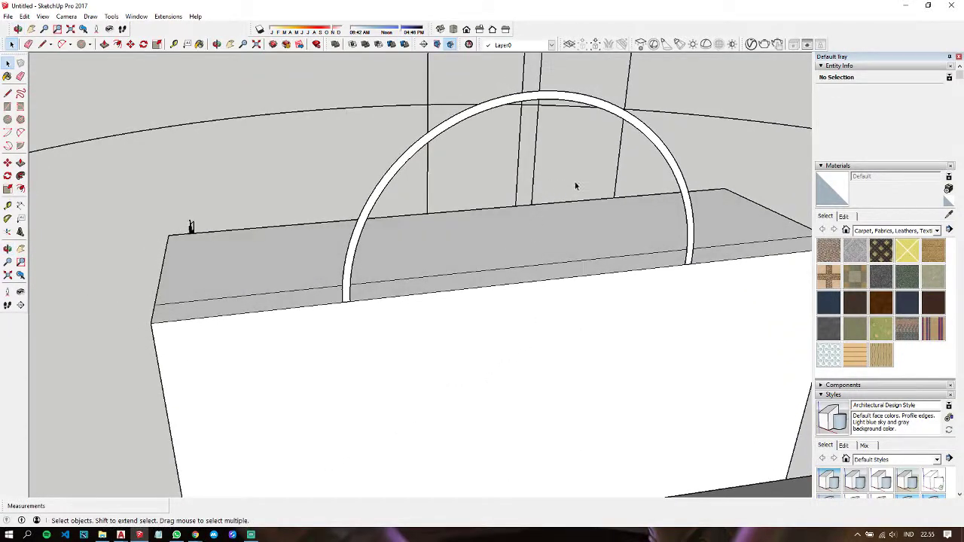
Step: Erase the right half of the arch, leaving the left quarter-arc profile
key(l)
click(539, 99)
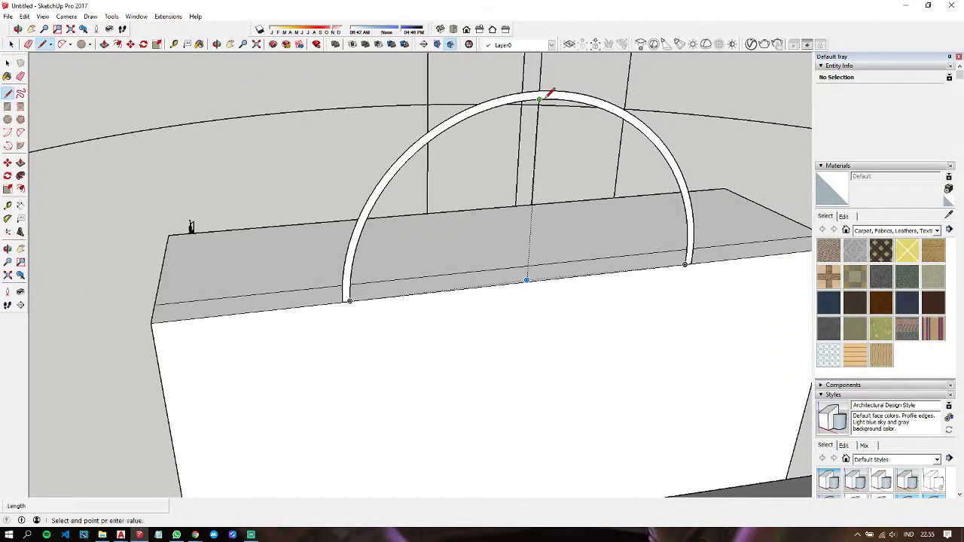
key(space)
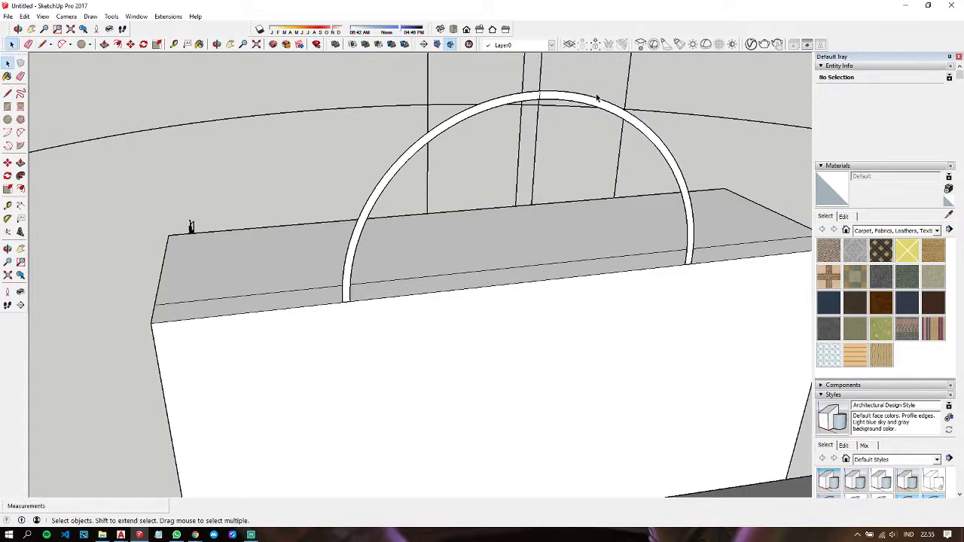
mouse_move(596, 98)
middle_down()
mouse_move(577, 81)
mouse_move(578, 68)
middle_up()
key(e)
click(574, 101)
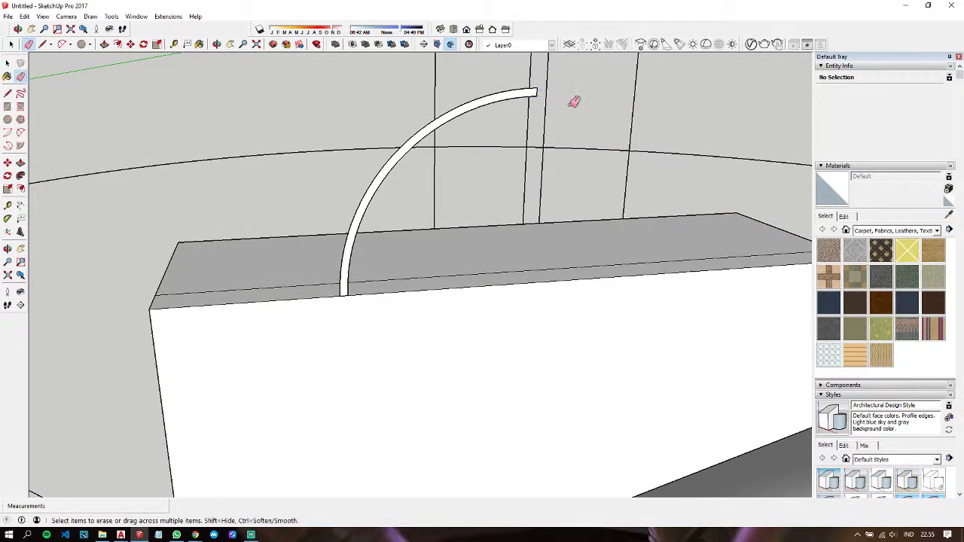
key(space)
Step: Test-sweep the quarter-arc around the large circle into a dome, then undo it
click(704, 333)
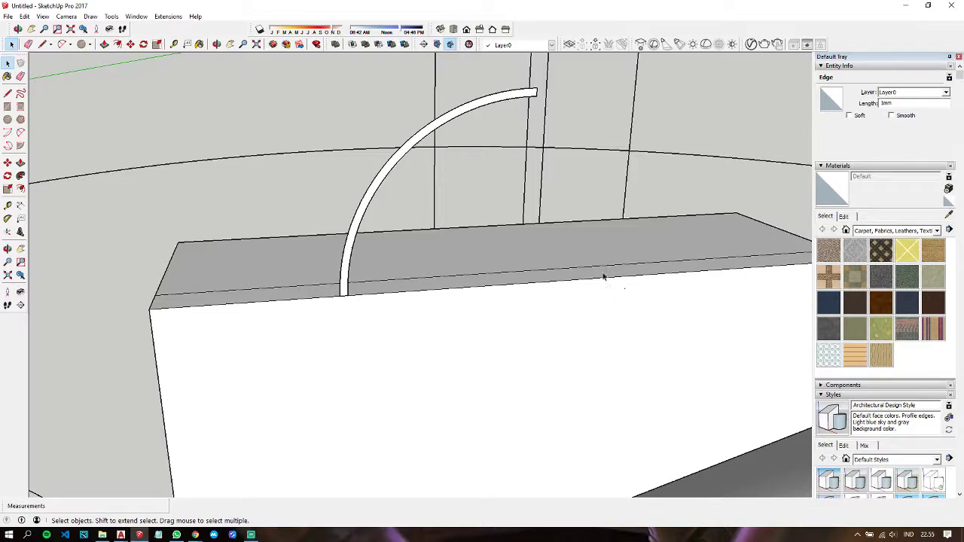
middle_drag(574, 246, 513, 232)
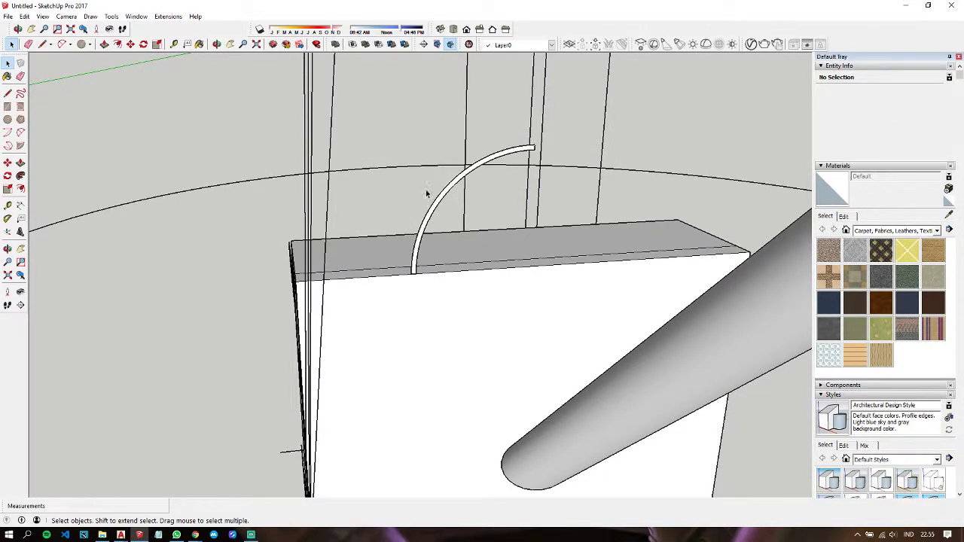
click(409, 167)
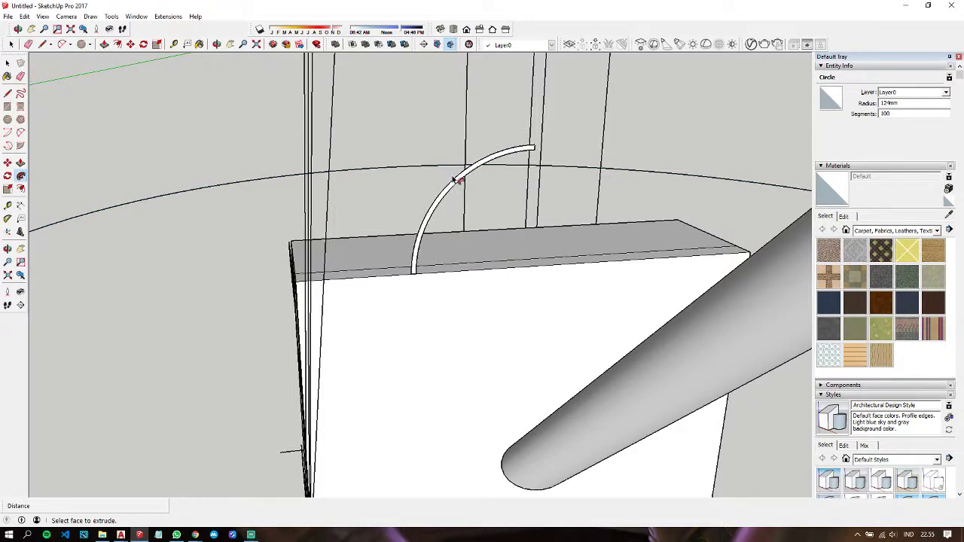
click(411, 167)
mouse_move(411, 167)
middle_down()
mouse_move(497, 168)
mouse_move(409, 276)
mouse_move(451, 112)
middle_up()
key(ctrl+z)
scroll(497, 147, up, 2)
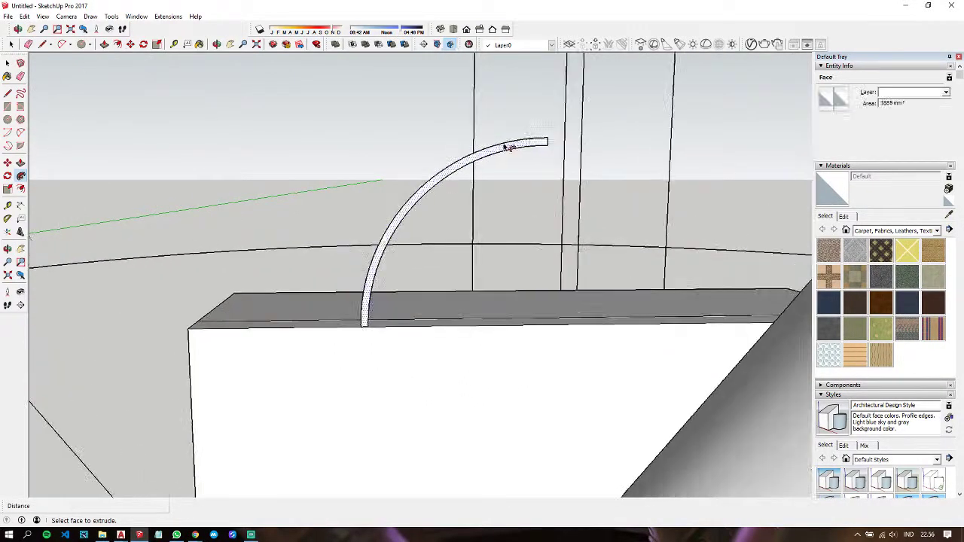
scroll(542, 143, up, 2)
scroll(546, 144, up, 2)
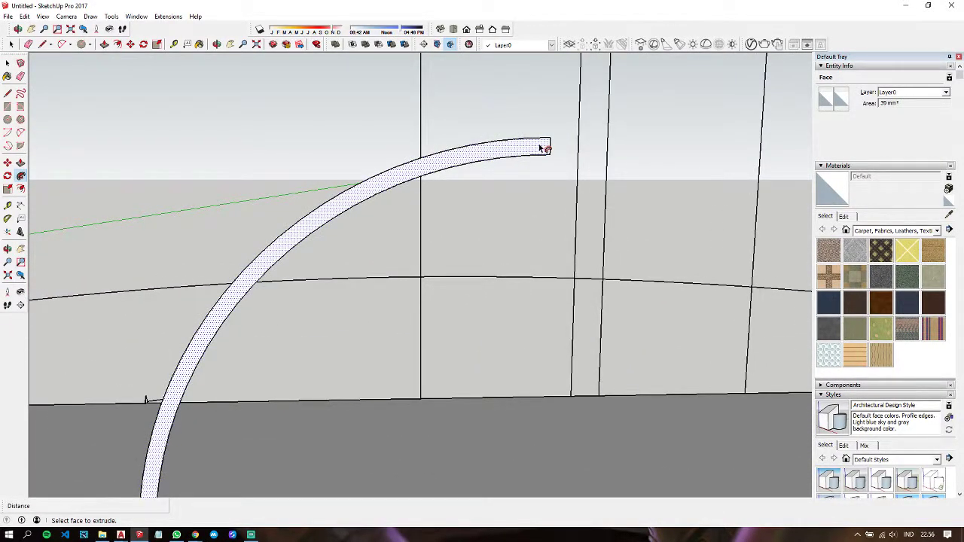
scroll(548, 154, up, 1)
key(space)
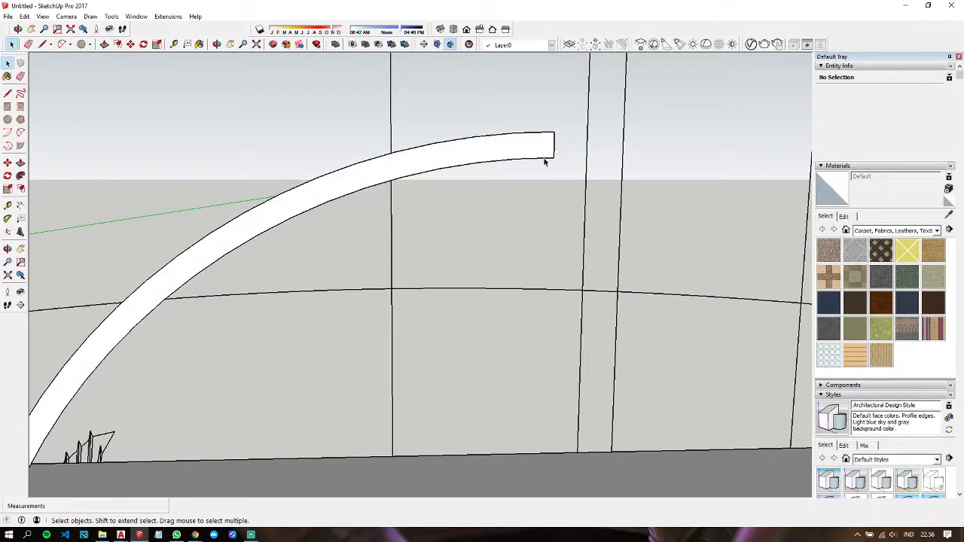
Step: Delete the inner arc and its face, keeping only the outer arc selected
click(545, 160)
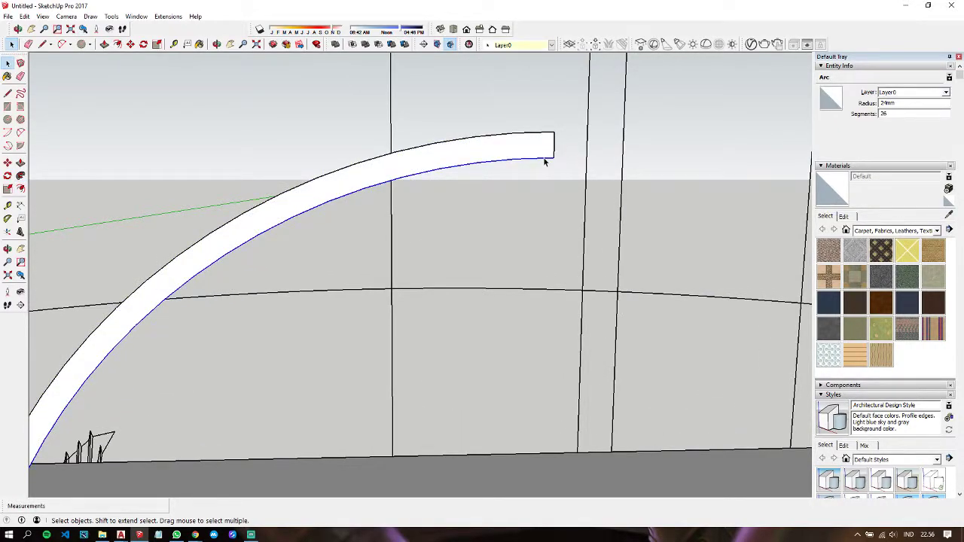
key(Delete)
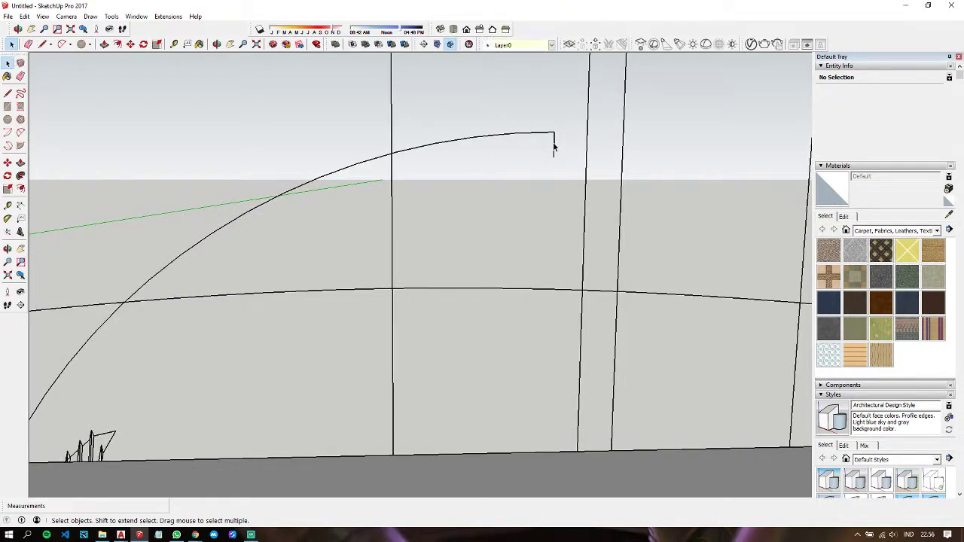
click(554, 147)
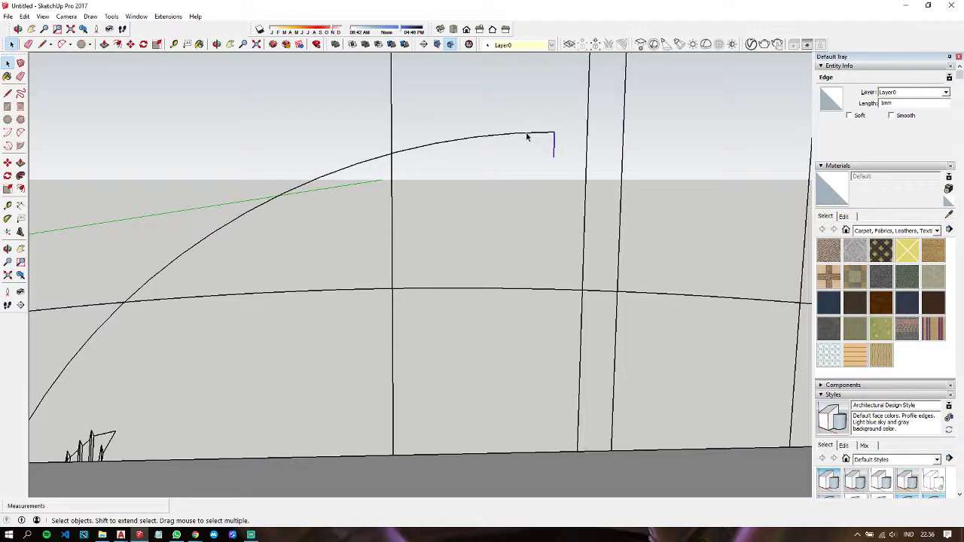
click(527, 135)
Step: Offset the outer arc into a thin filled curved strip with a squared end
key(f)
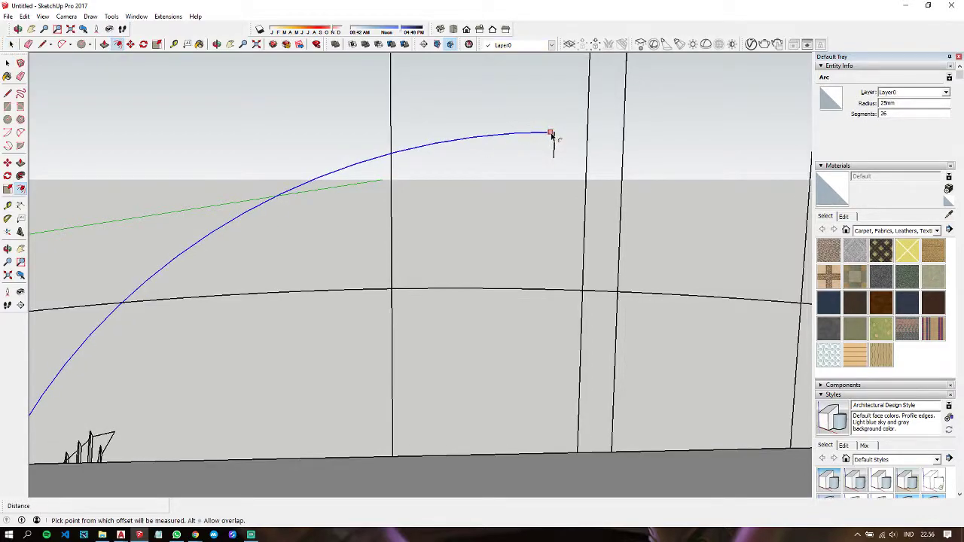
click(551, 133)
scroll(553, 137, up, 1)
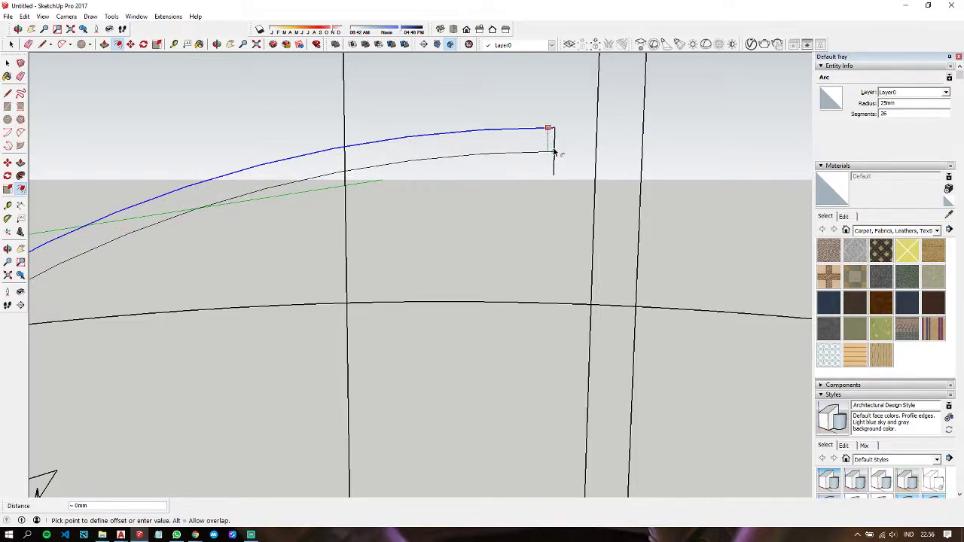
click(553, 152)
key(space)
scroll(560, 158, down, 1)
key(e)
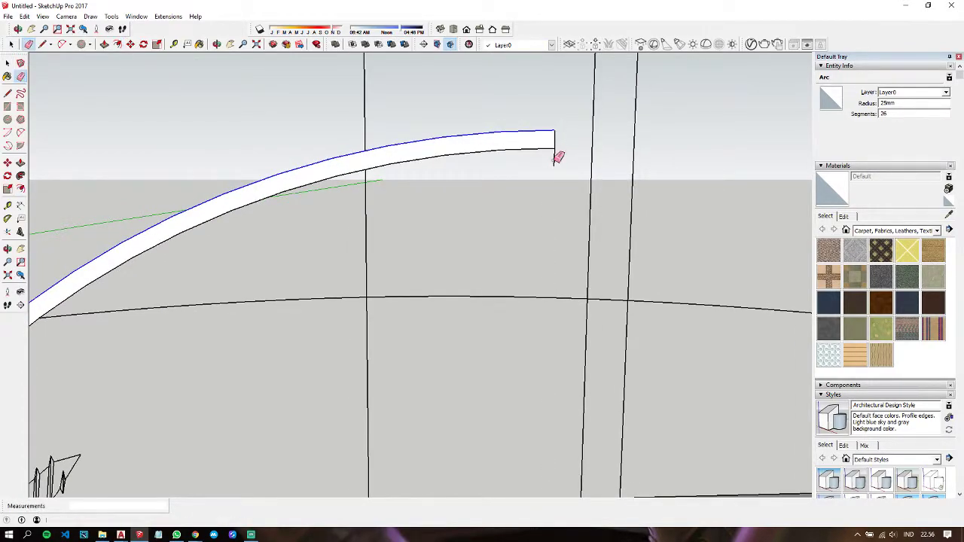
scroll(545, 155, up, 1)
key(space)
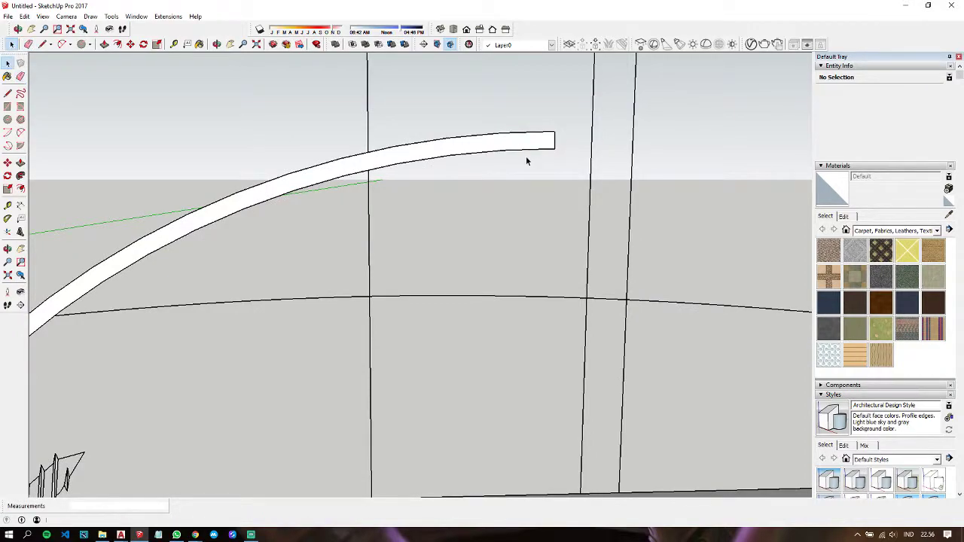
click(455, 298)
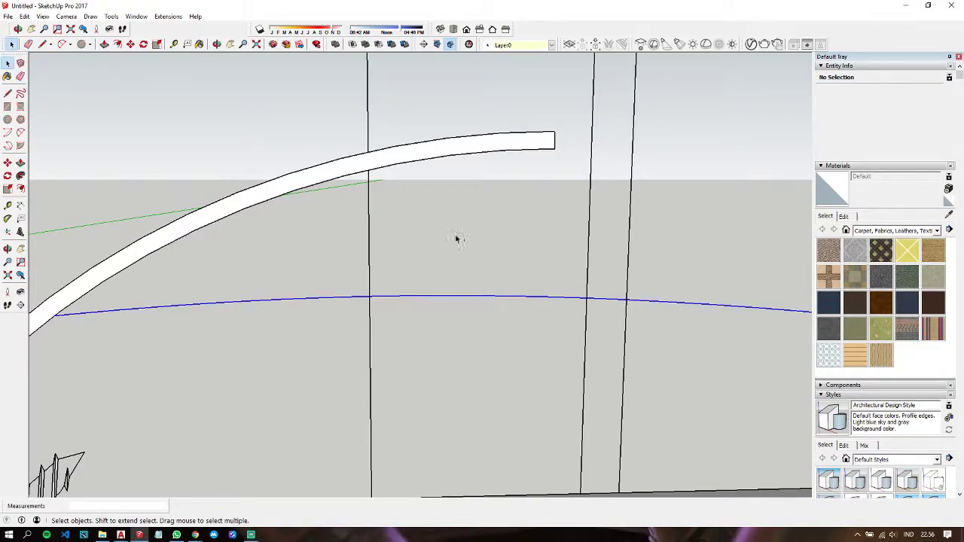
Step: Follow Me the thin strip around the large circle into an open-top hollow dome
click(504, 150)
click(478, 299)
key(p)
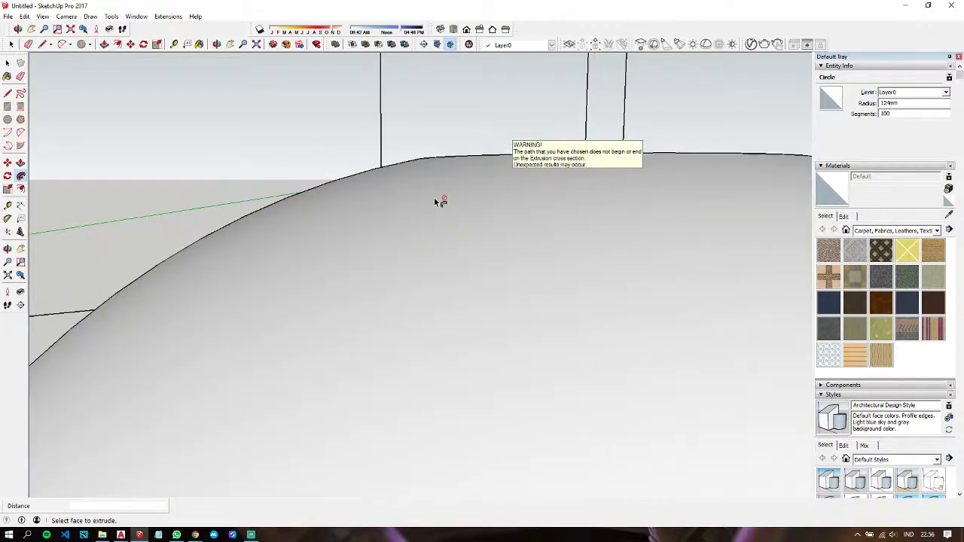
mouse_move(486, 206)
middle_down()
mouse_move(437, 303)
mouse_move(524, 162)
middle_up()
key(space)
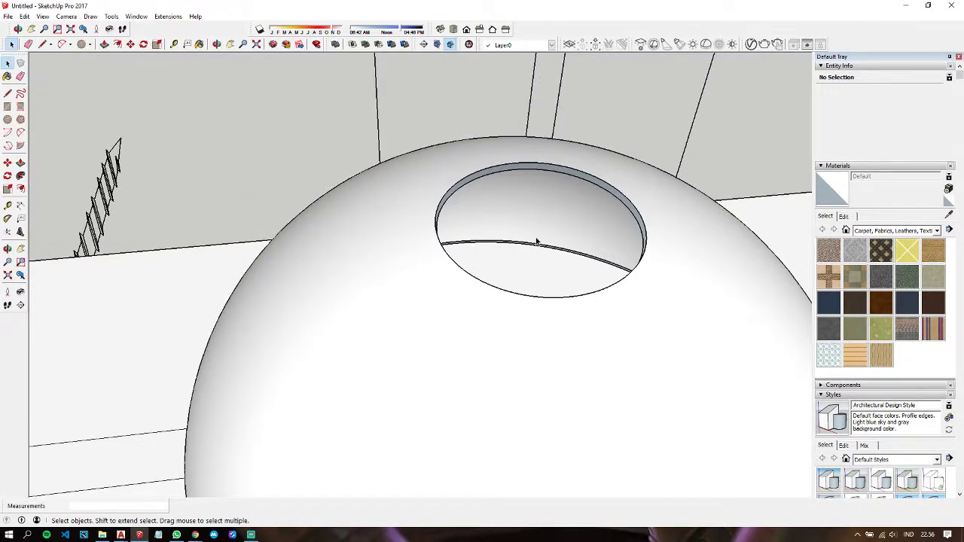
key(c)
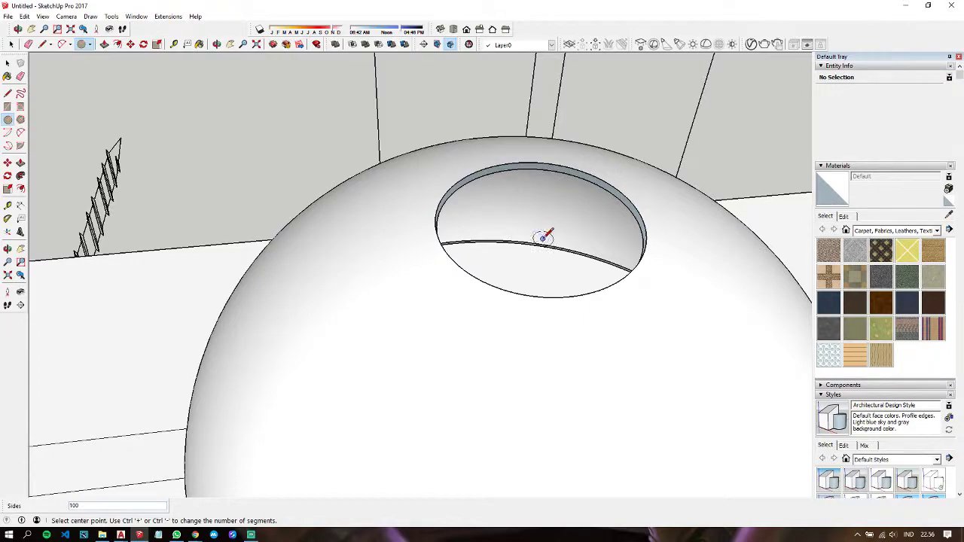
mouse_move(542, 232)
middle_down()
mouse_move(695, 52)
mouse_move(716, 168)
middle_up()
scroll(656, 155, down, 3)
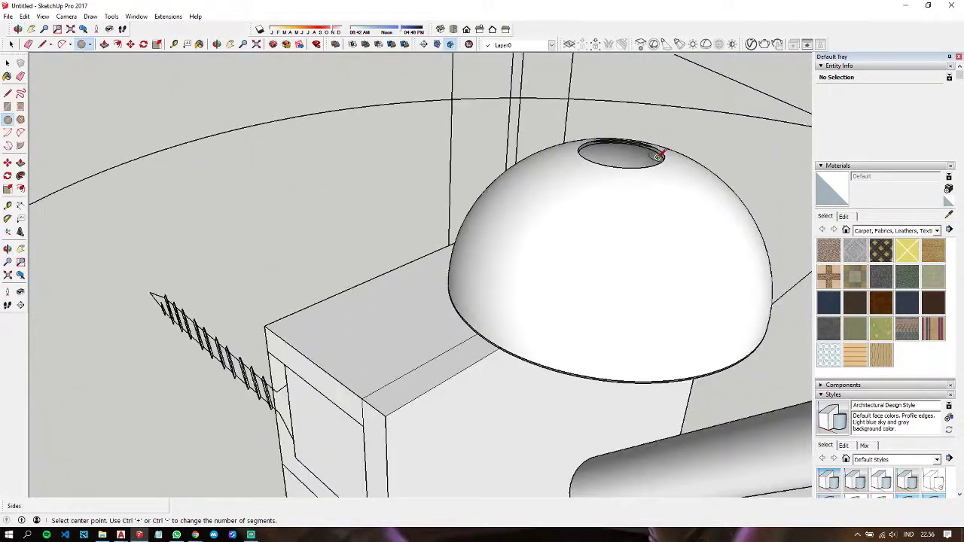
scroll(649, 164, down, 2)
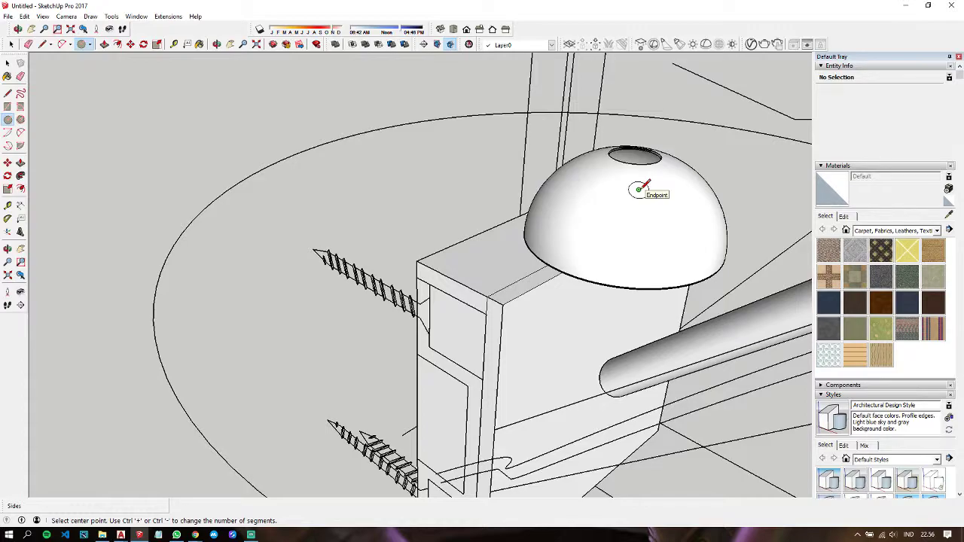
key(space)
click(622, 219)
Step: Triple-click to select the whole dome mesh and Make Group from the context menu
double_click(621, 219)
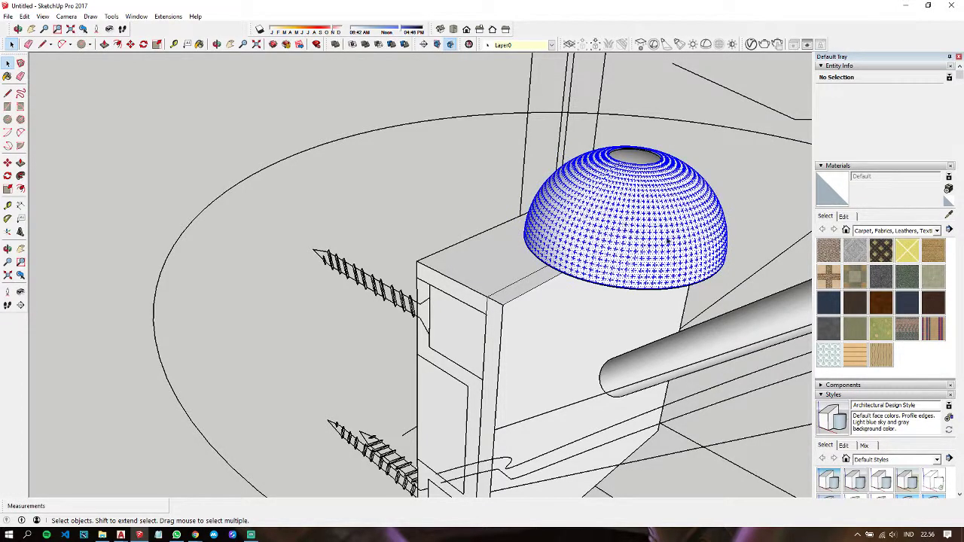
mouse_move(621, 219)
middle_down()
mouse_move(538, 3)
mouse_move(449, 114)
mouse_move(333, 98)
middle_up()
scroll(449, 113, up, 3)
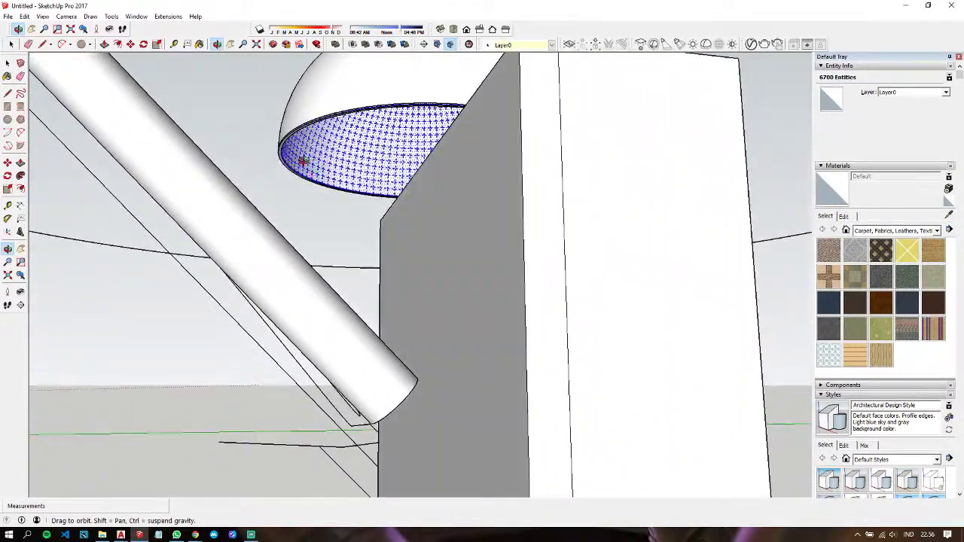
triple_click(334, 98)
middle_drag(333, 98, 392, 307)
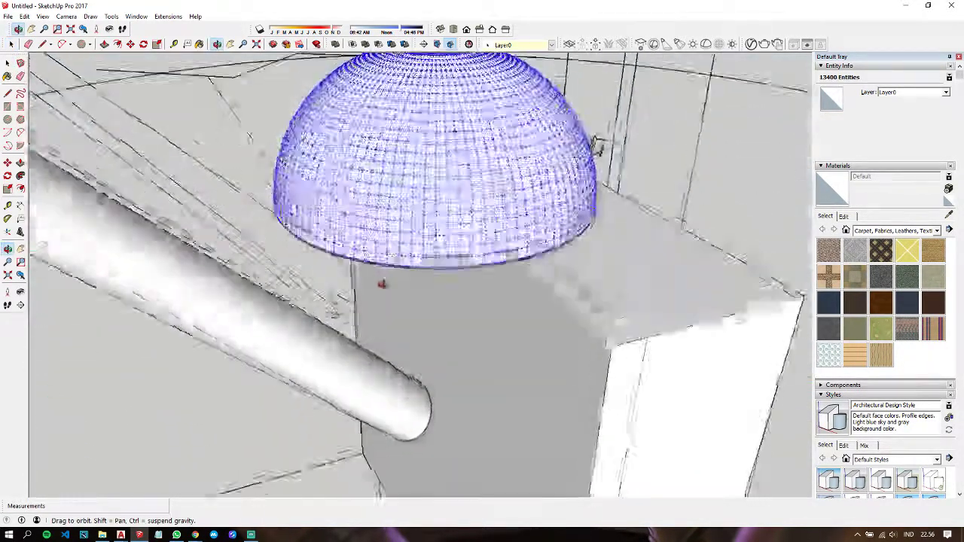
scroll(391, 306, down, 3)
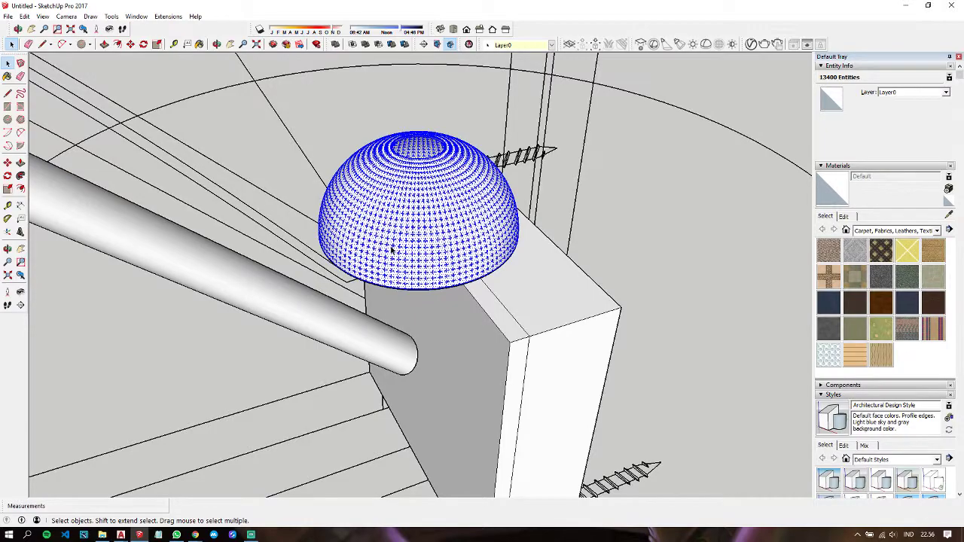
mouse_move(393, 248)
middle_down()
mouse_move(602, 86)
mouse_move(469, 159)
middle_up()
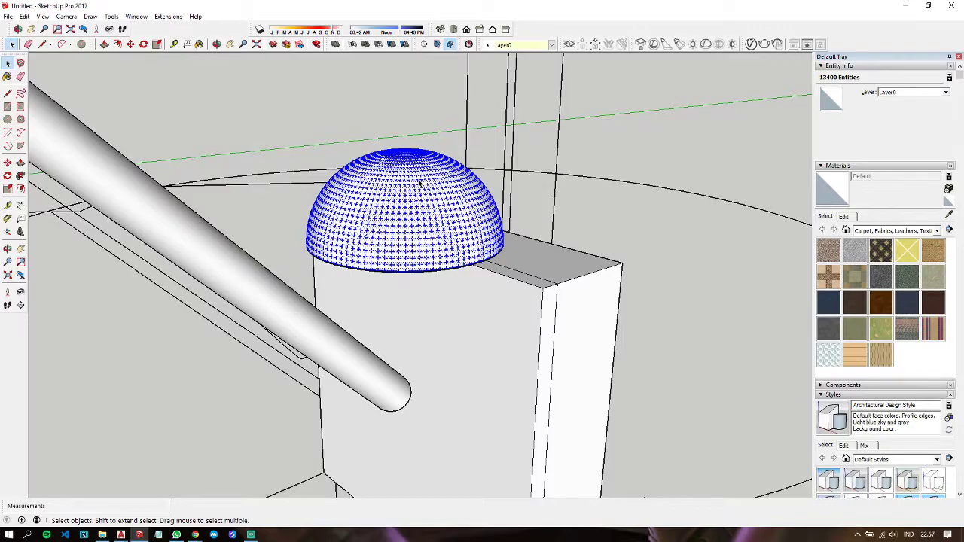
mouse_move(419, 183)
middle_down()
mouse_move(442, 140)
mouse_move(542, 274)
mouse_move(527, 256)
middle_up()
scroll(399, 180, up, 3)
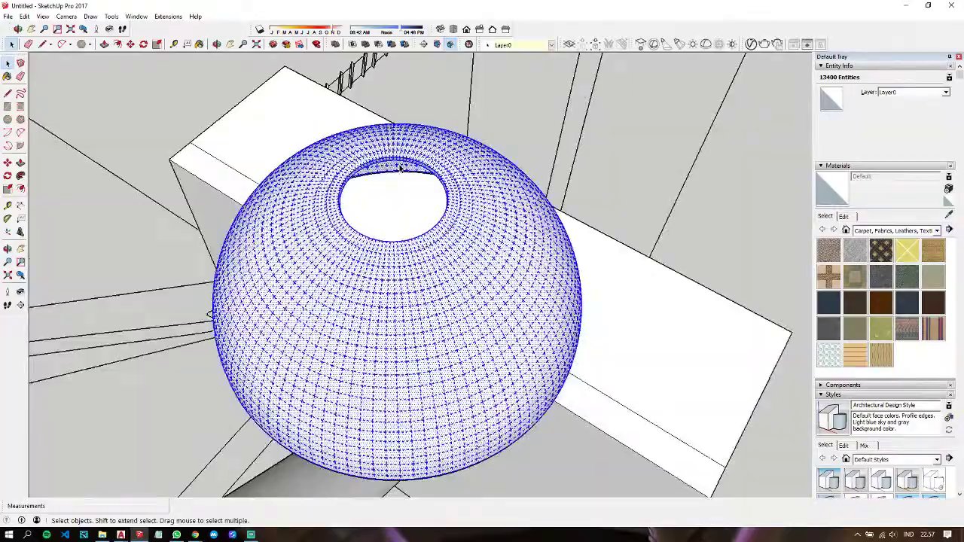
scroll(426, 183, up, 3)
mouse_move(426, 183)
middle_down()
mouse_move(311, 101)
mouse_move(191, 69)
mouse_move(279, 155)
mouse_move(309, 139)
middle_up()
scroll(309, 139, up, 2)
right_click(308, 139)
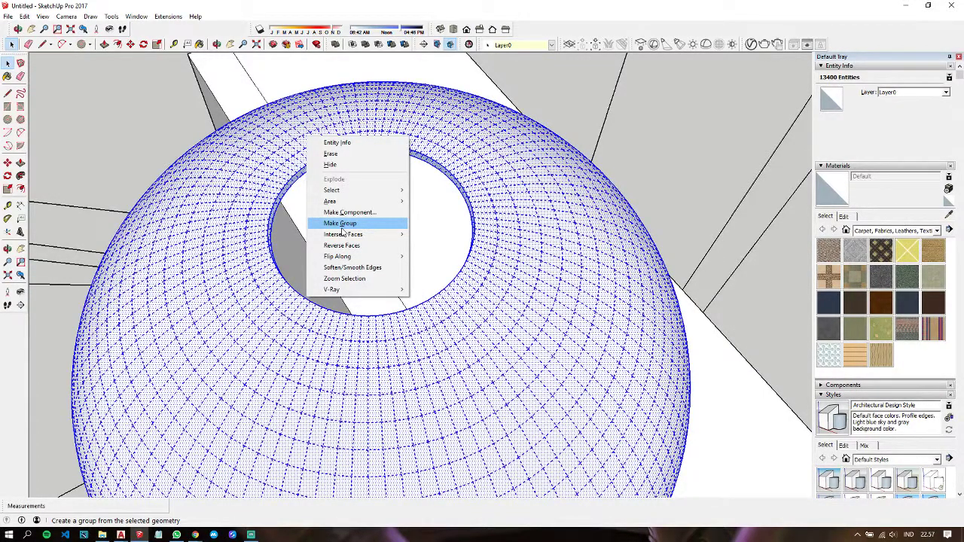
click(340, 223)
mouse_move(361, 228)
middle_down()
mouse_move(553, 107)
mouse_move(482, 168)
mouse_move(512, 168)
middle_up()
Step: Copy the dome group and flip the copy upside down with a -1 scale
scroll(512, 169, up, 3)
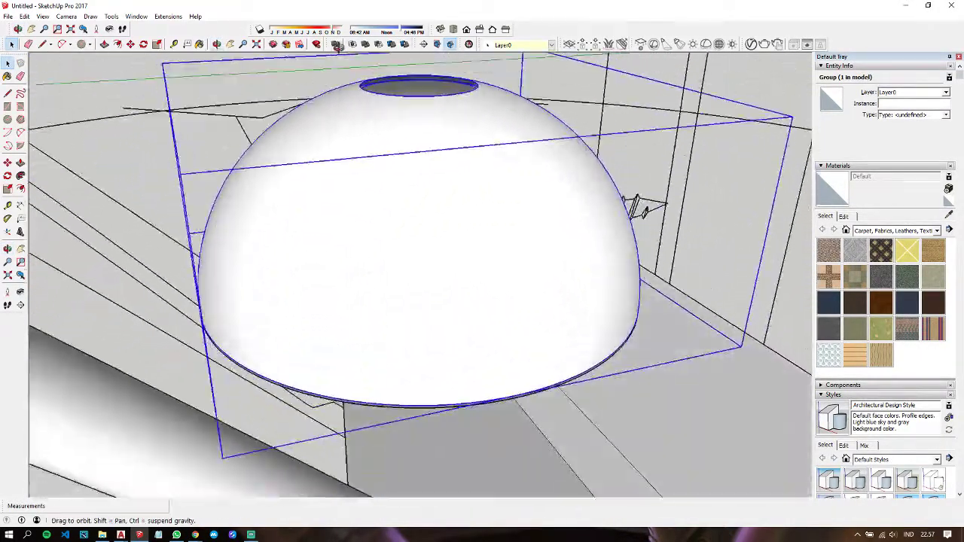
scroll(421, 169, down, 3)
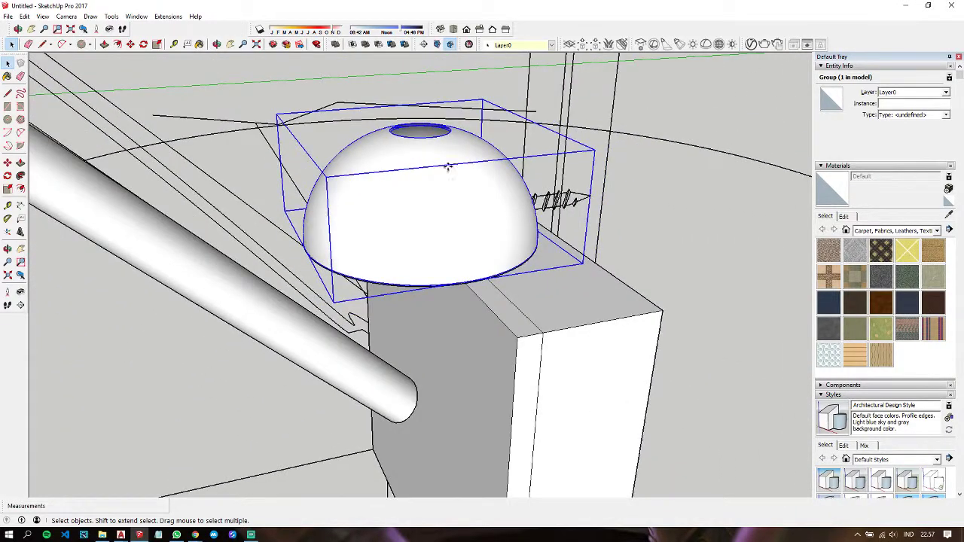
key(m)
ctrl+click(501, 328)
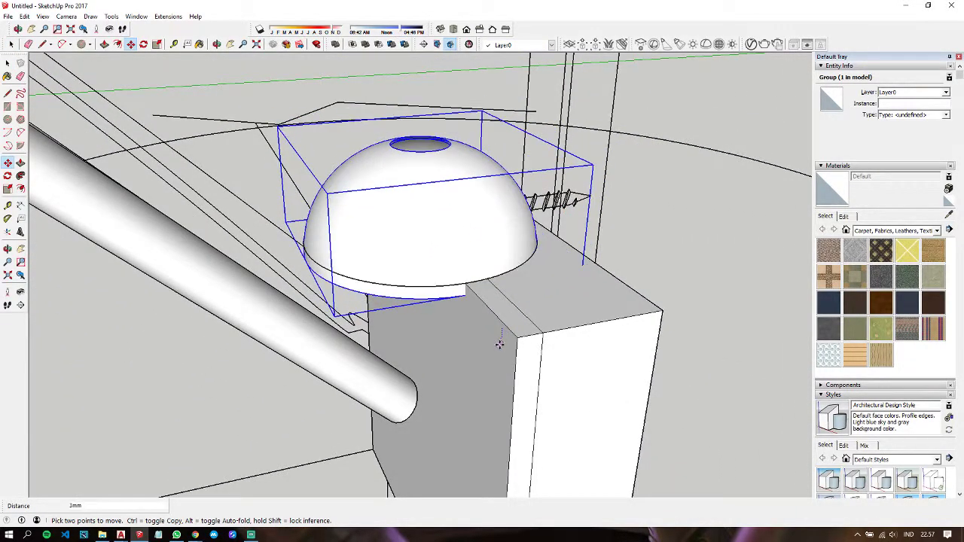
click(500, 345)
text(1)
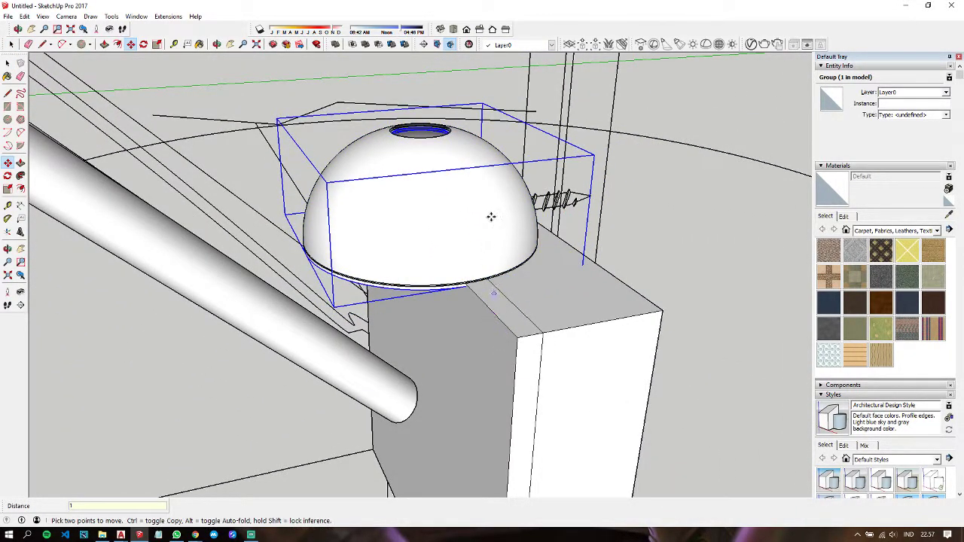
key(s)
click(419, 135)
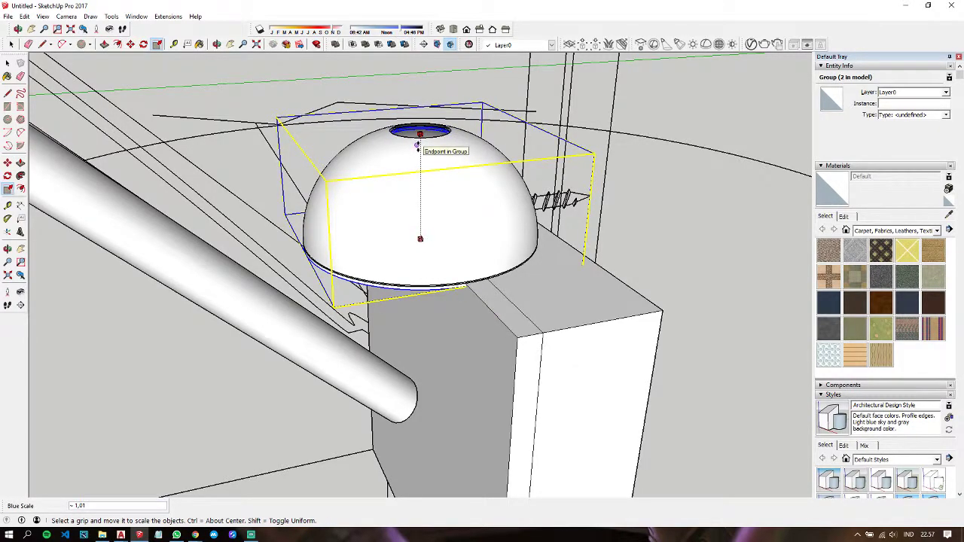
key(Return)
key(space)
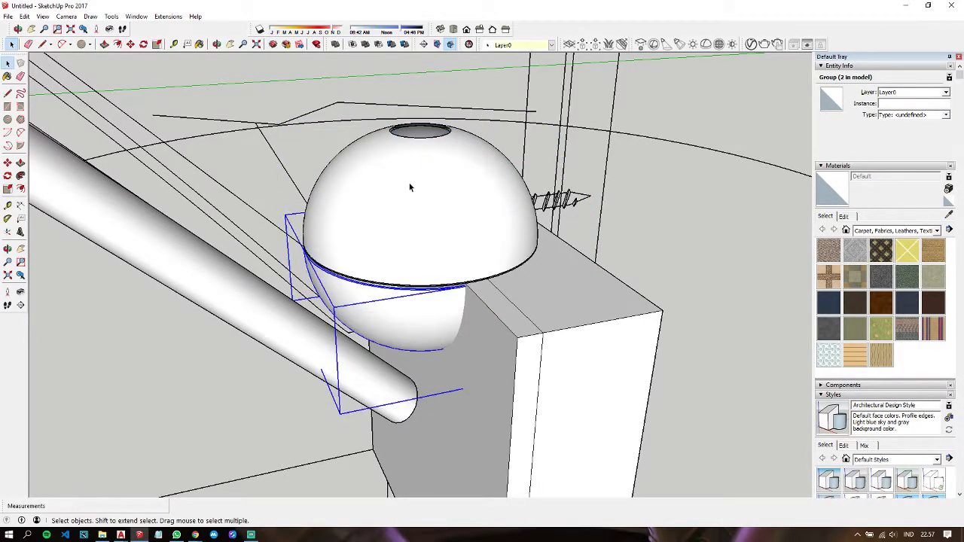
scroll(409, 182, up, 2)
Step: Move the flipped copy up against the underside of the original dome
key(m)
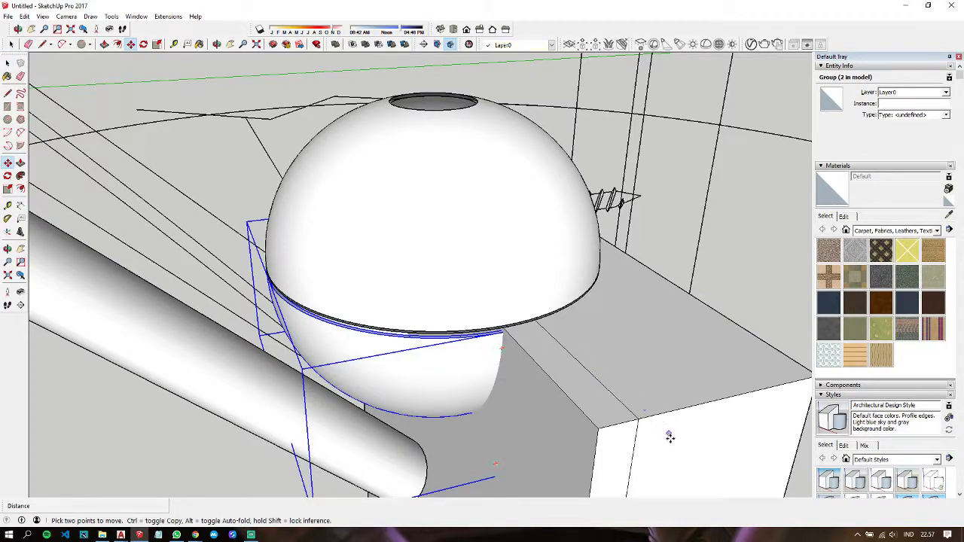
click(667, 435)
text(1)
click(678, 427)
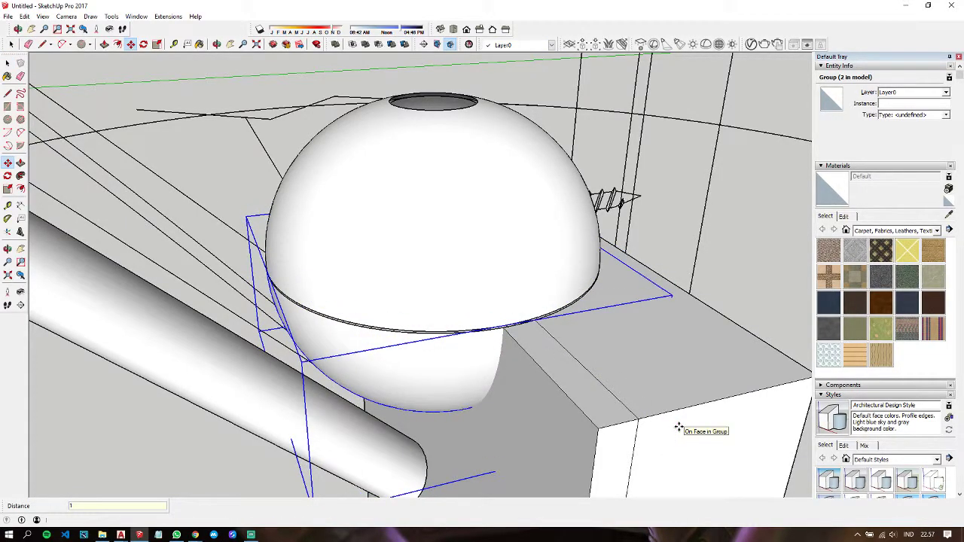
middle_drag(678, 427, 477, 296)
key(space)
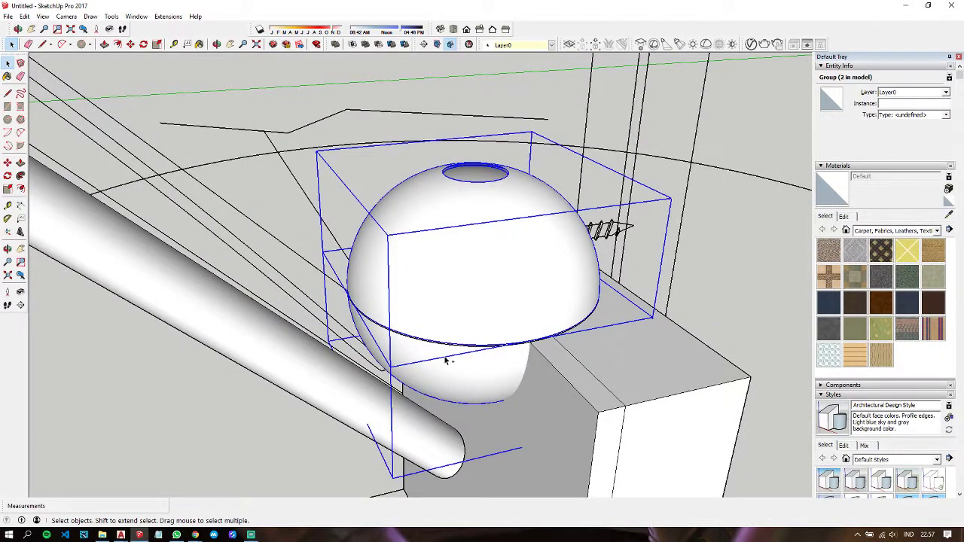
Step: Select both dome halves and combine them into one sphere group
shift+click(445, 360)
middle_drag(446, 360, 510, 188)
right_click(510, 189)
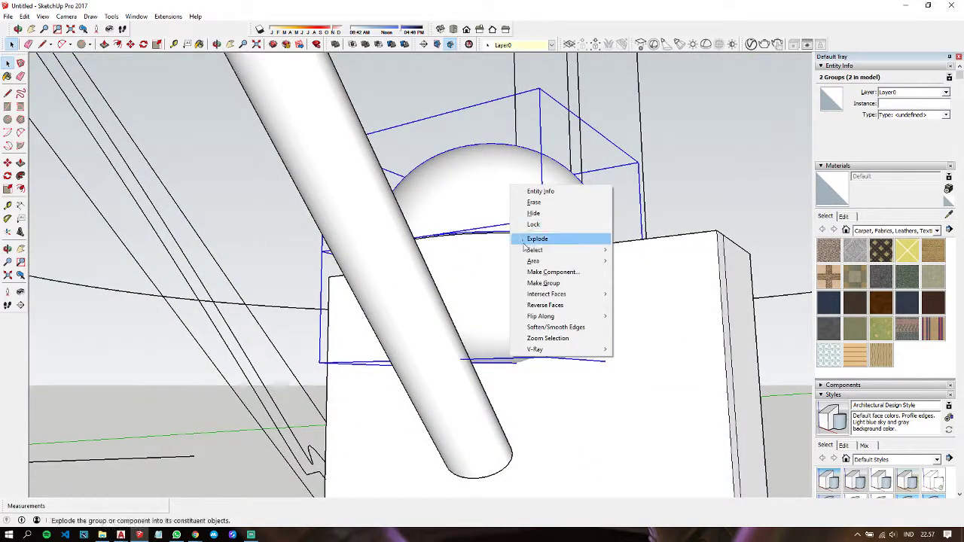
click(530, 278)
mouse_move(531, 278)
middle_down()
mouse_move(378, 348)
mouse_move(443, 289)
mouse_move(566, 369)
middle_up()
Step: Move the sphere off the mounting block and orbit to locate the tube end
scroll(378, 348, down, 5)
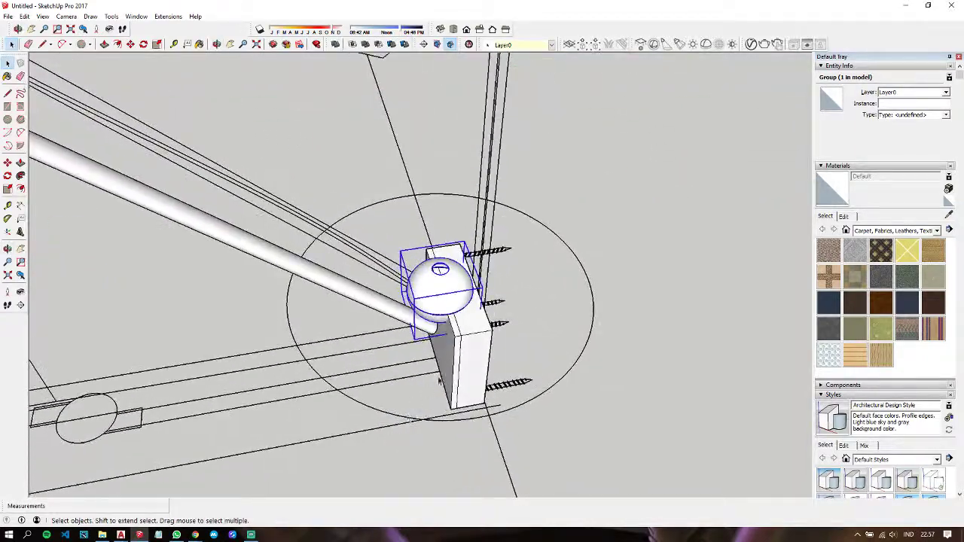
key(m)
click(480, 403)
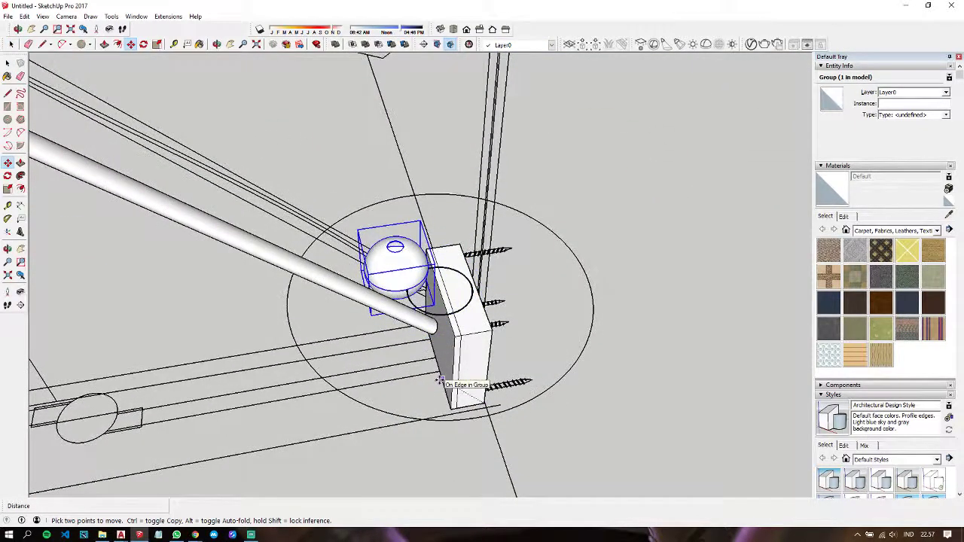
middle_drag(419, 339, 735, 388)
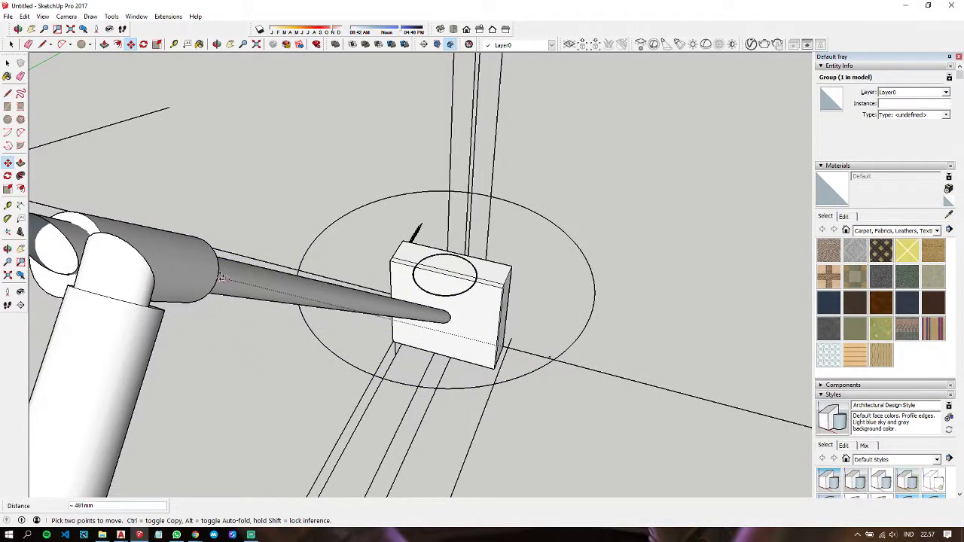
mouse_move(215, 277)
middle_down()
mouse_move(354, 275)
mouse_move(216, 322)
middle_up()
scroll(217, 322, down, 3)
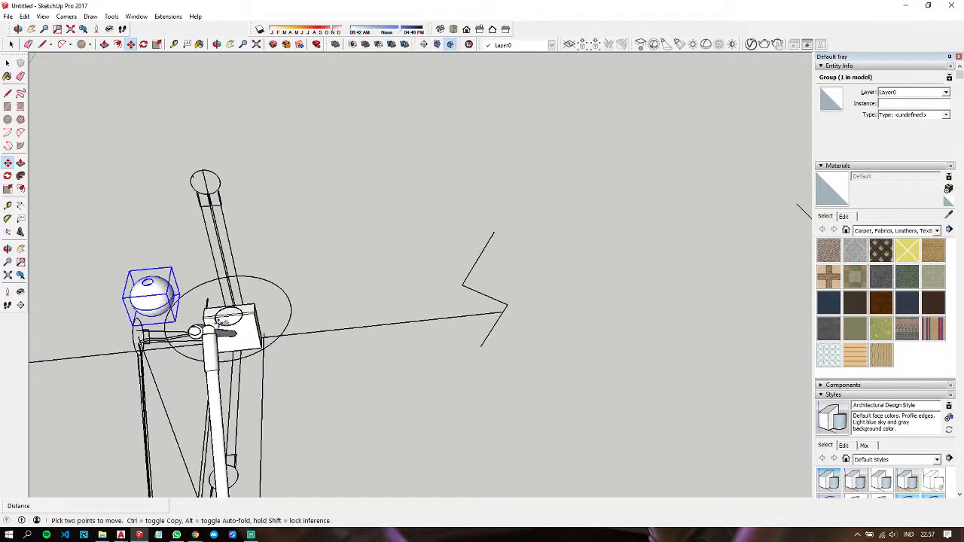
scroll(150, 288, up, 1)
scroll(149, 283, up, 2)
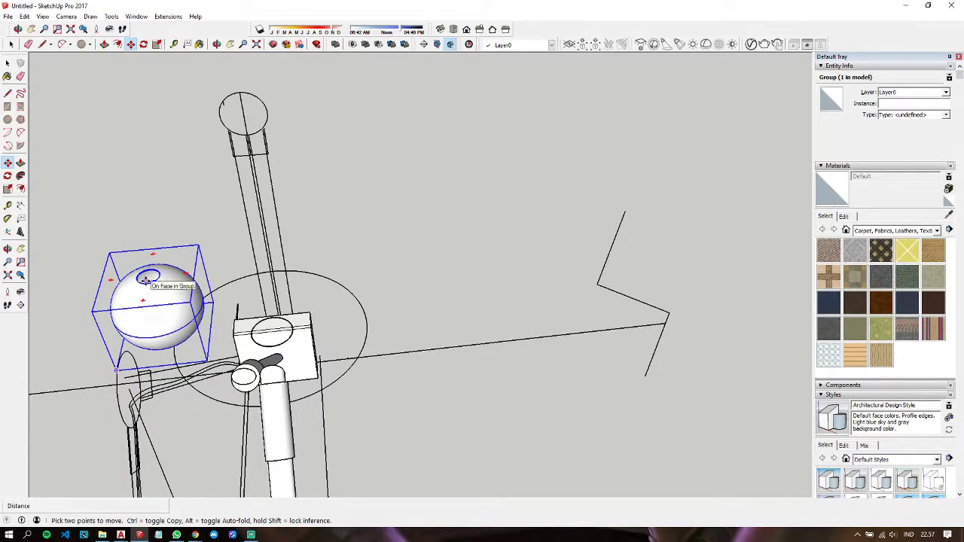
click(141, 281)
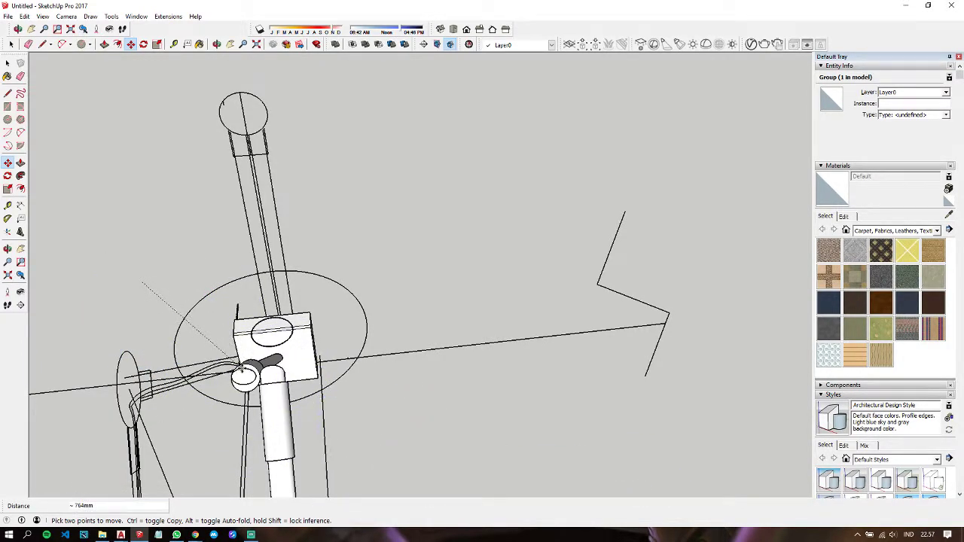
key(space)
mouse_move(248, 361)
middle_down()
mouse_move(435, 277)
mouse_move(451, 305)
middle_up()
Step: Snap the sphere onto the upper end of the slanted white tube
key(m)
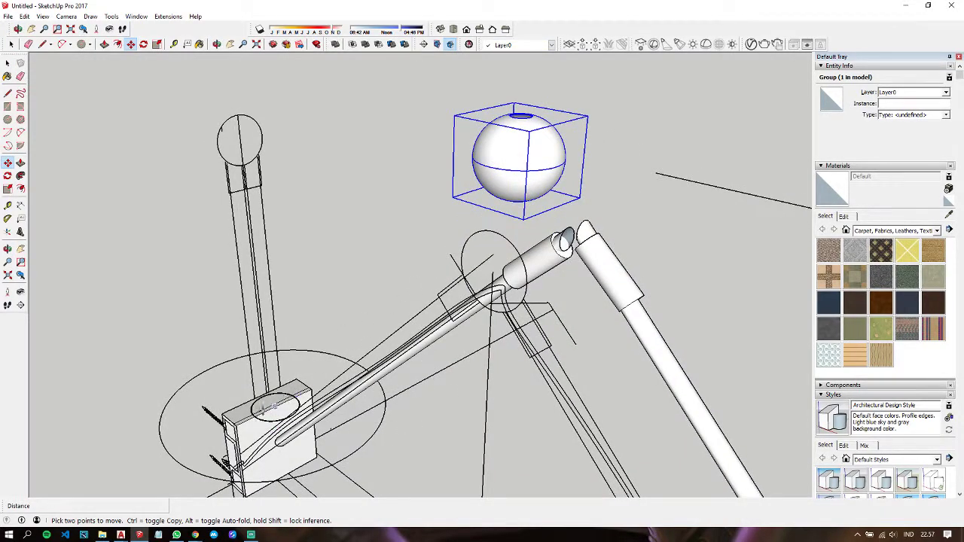
click(251, 423)
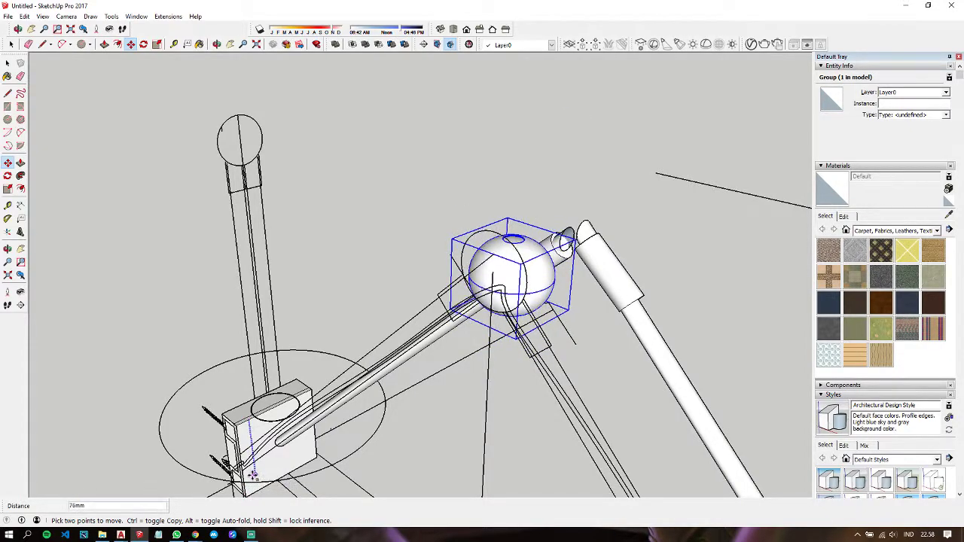
mouse_move(251, 484)
middle_down()
mouse_move(177, 412)
mouse_move(162, 409)
middle_up()
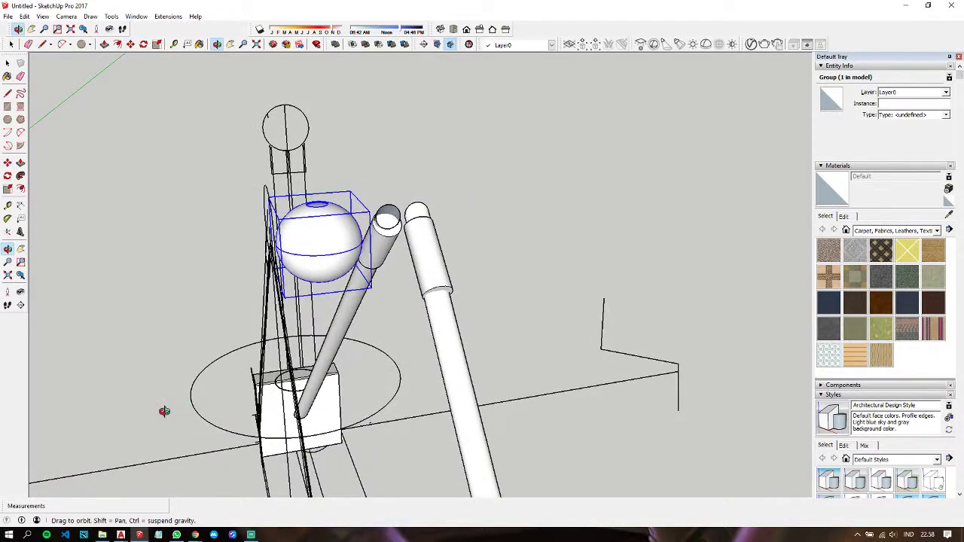
click(271, 455)
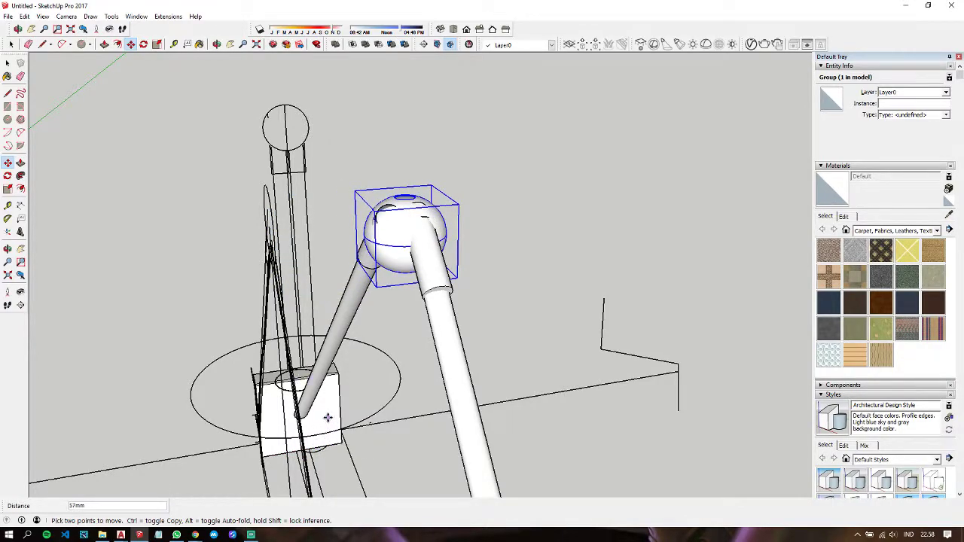
mouse_move(369, 361)
middle_down()
mouse_move(382, 317)
mouse_move(540, 269)
mouse_move(278, 294)
mouse_move(278, 332)
mouse_move(286, 301)
middle_up()
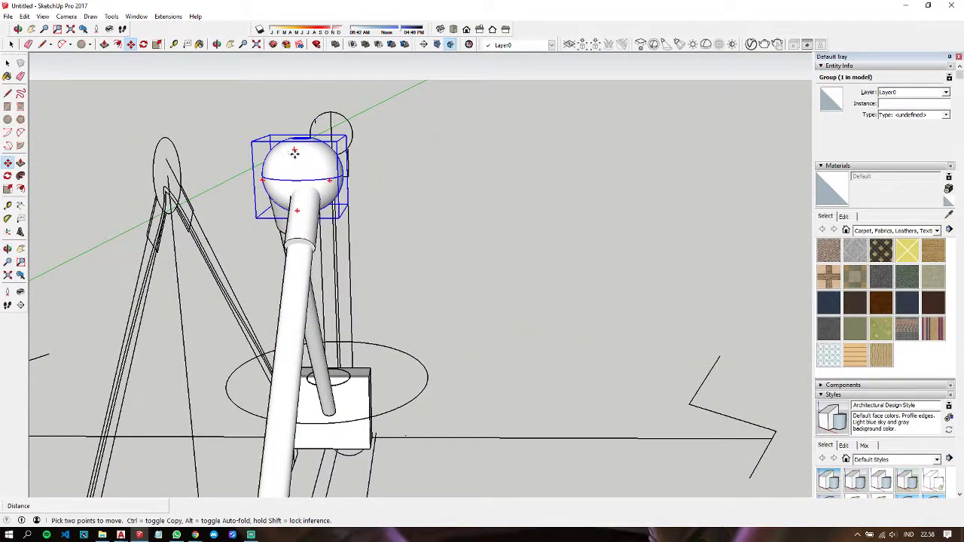
Step: Nudge the sphere 12mm with typed Move distances to centre it over the tube joint
key(q)
click(296, 179)
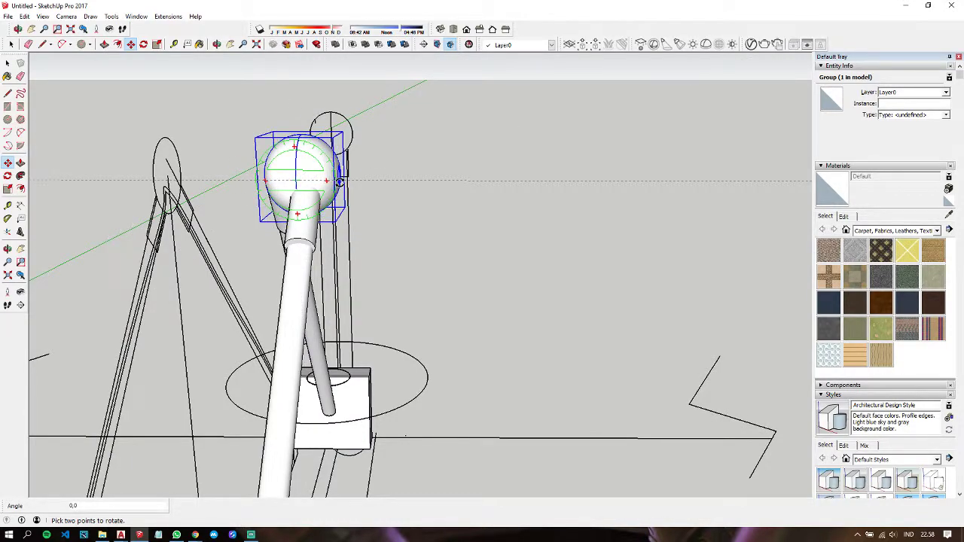
key(m)
middle_drag(340, 182, 400, 189)
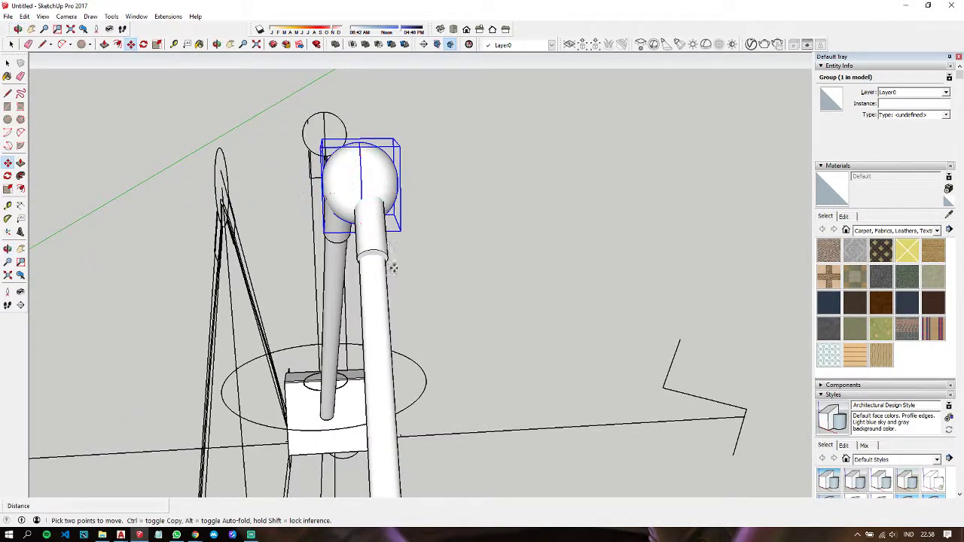
click(475, 404)
click(340, 411)
text(1)
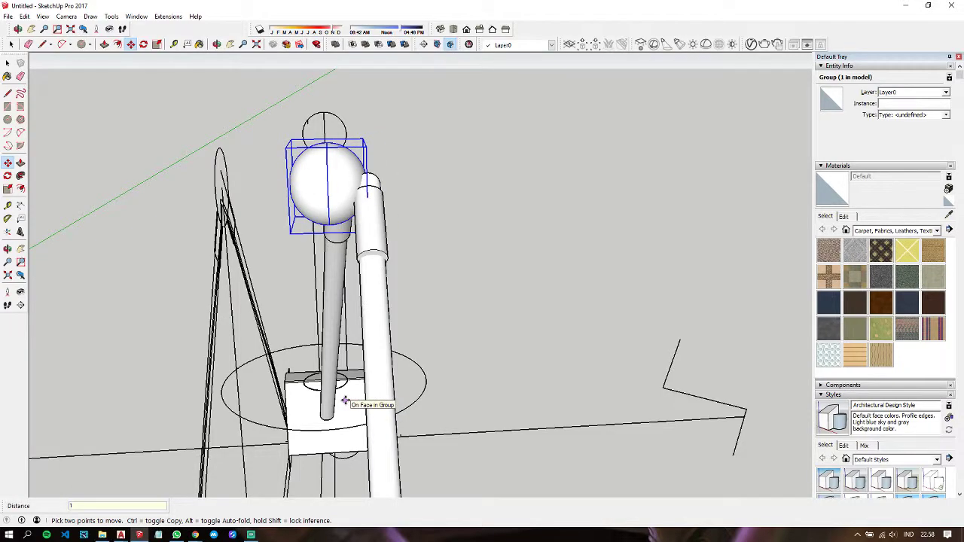
key(Return)
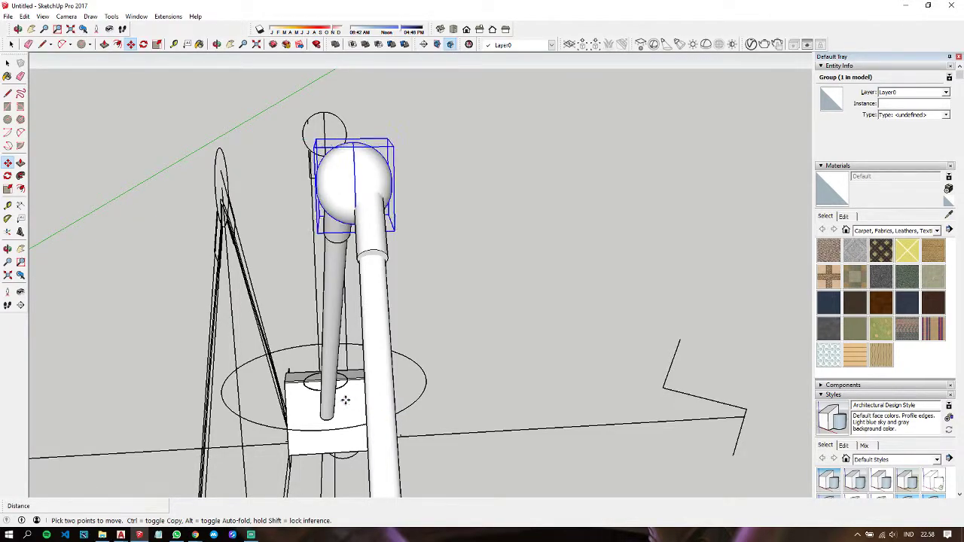
click(351, 400)
text(1)
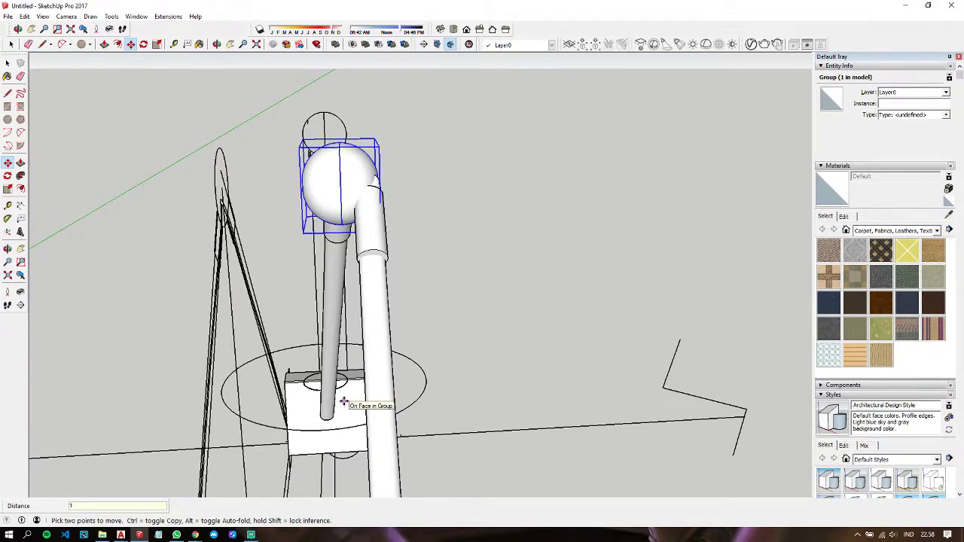
key(Return)
click(357, 401)
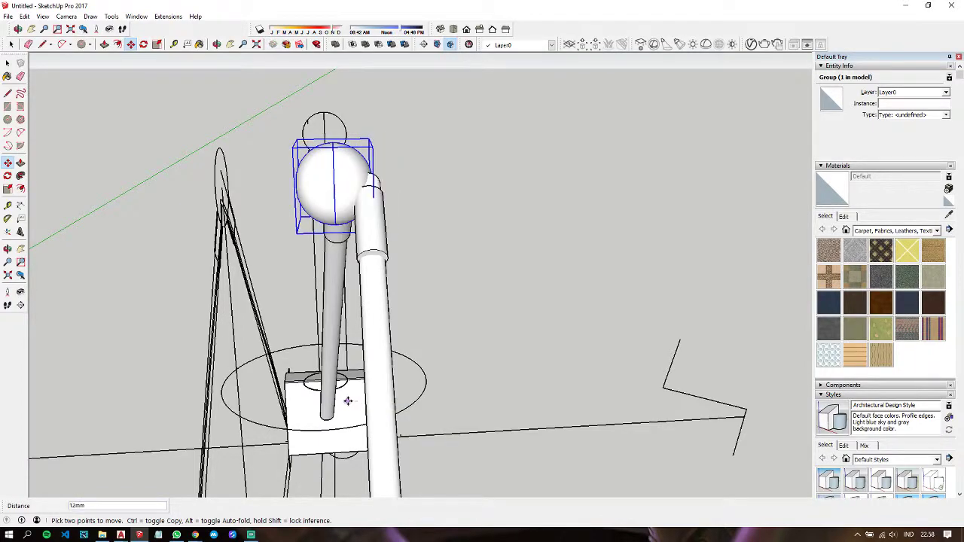
click(345, 398)
key(space)
mouse_move(440, 336)
middle_down()
mouse_move(400, 379)
mouse_move(198, 471)
mouse_move(204, 458)
mouse_move(329, 407)
mouse_move(609, 369)
mouse_move(504, 336)
mouse_move(439, 243)
middle_up()
Step: Orbit and pan to the bracket plate's top corner and begin a line on its top edge
scroll(506, 341, down, 2)
scroll(506, 341, down, 3)
mouse_move(533, 323)
middle_down()
mouse_move(426, 236)
mouse_move(351, 248)
mouse_move(349, 306)
middle_up()
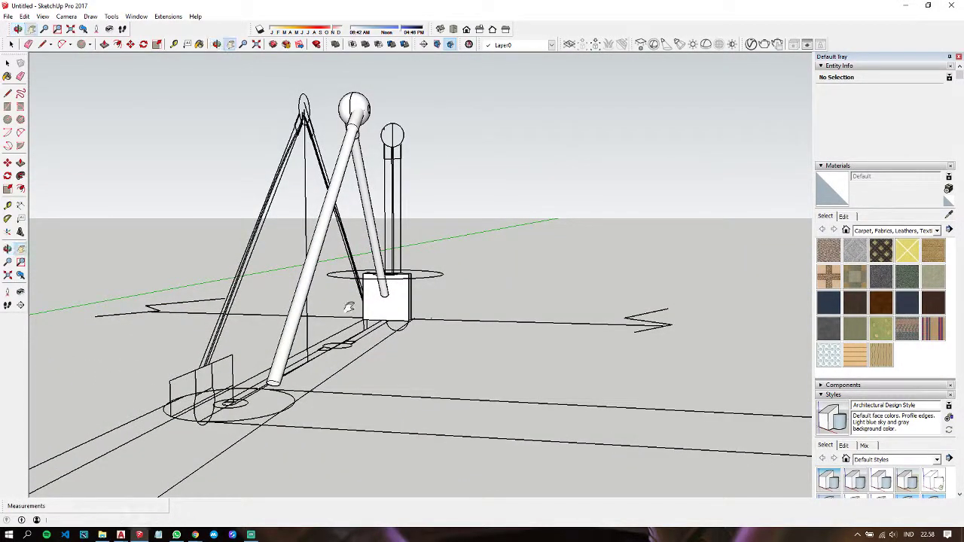
mouse_move(265, 404)
middle_down()
mouse_move(189, 366)
mouse_move(456, 350)
mouse_move(555, 332)
mouse_move(567, 390)
mouse_move(573, 294)
mouse_move(421, 344)
mouse_move(581, 327)
mouse_move(569, 314)
middle_up()
scroll(569, 314, up, 2)
scroll(569, 316, up, 2)
scroll(568, 324, up, 2)
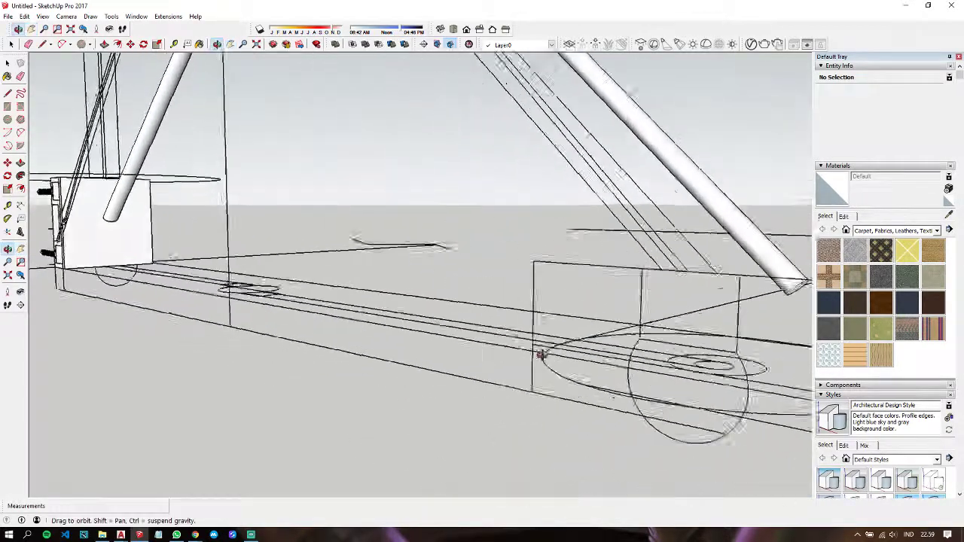
scroll(565, 343, up, 2)
shift+middle_drag(656, 299, 380, 295)
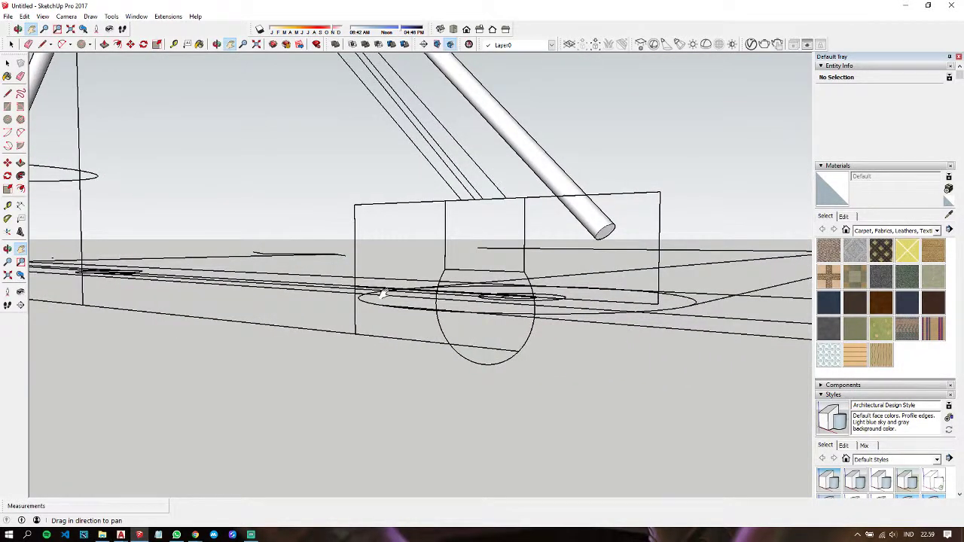
click(483, 199)
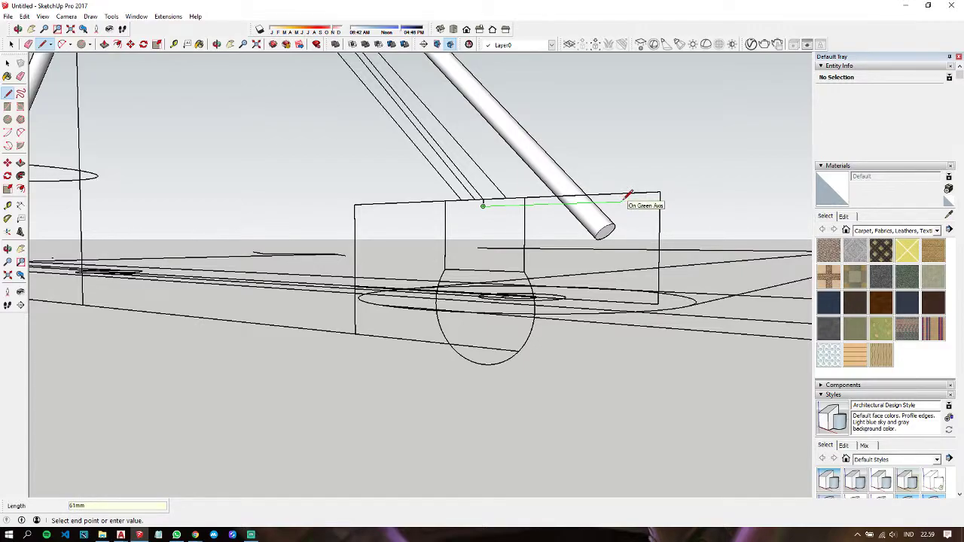
key(Escape)
click(475, 199)
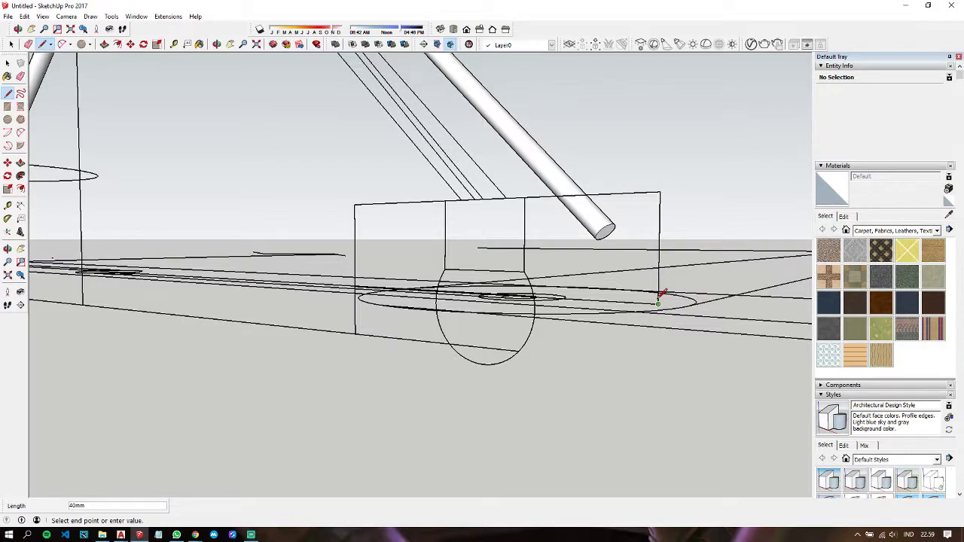
Step: Offset the bracket's top and vertical edges by 2mm and close the thin strip with a short line
key(space)
drag(488, 147, 740, 332)
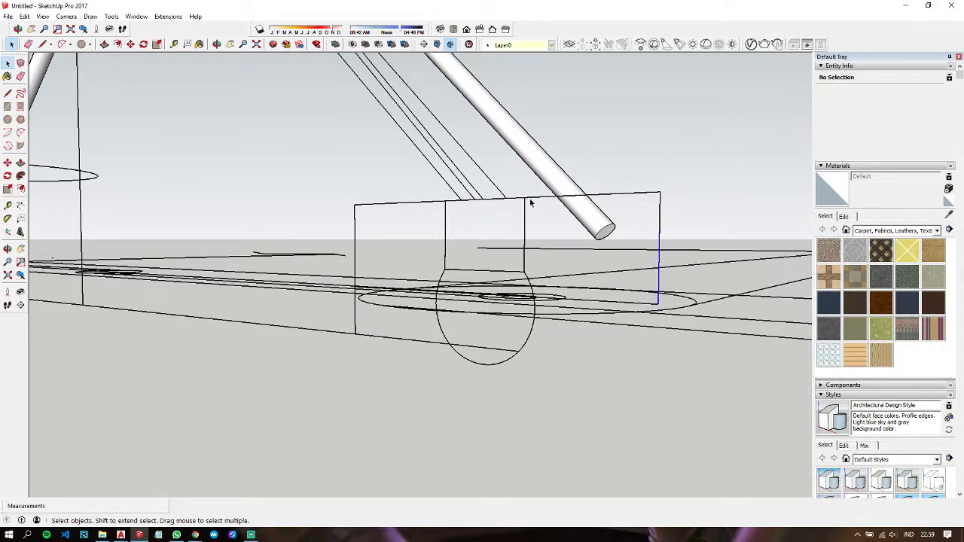
mouse_move(435, 154)
mouse_down()
mouse_move(743, 396)
mouse_move(667, 336)
mouse_up()
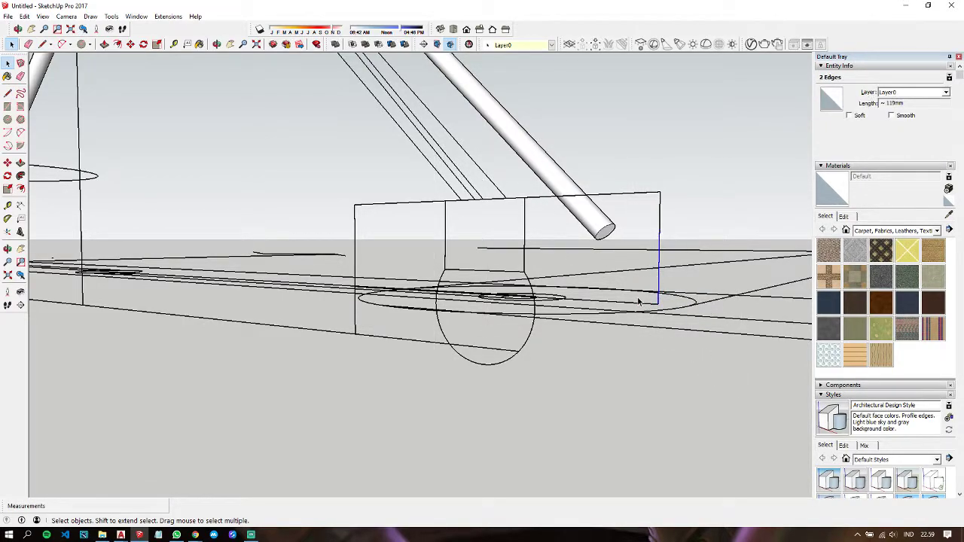
key(f)
click(646, 261)
text(2)
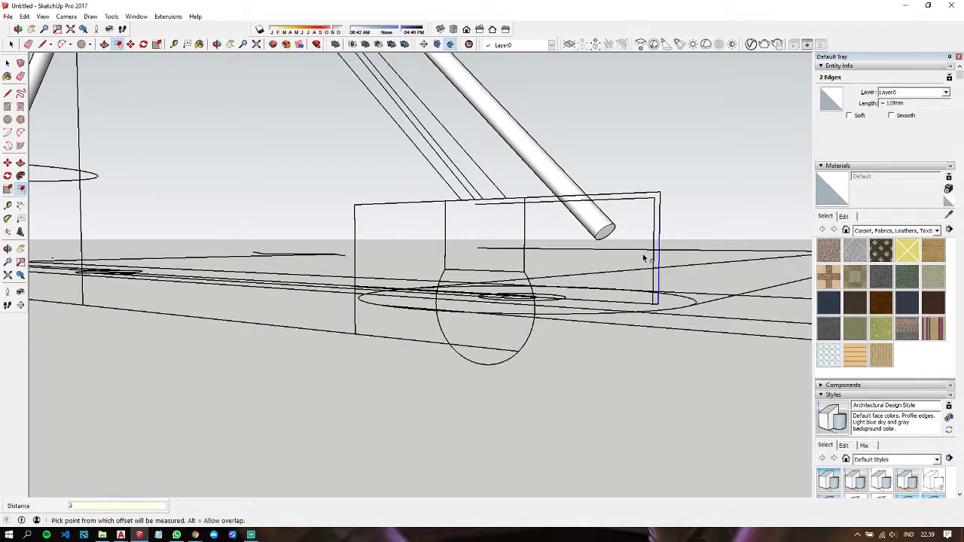
scroll(522, 200, up, 2)
key(l)
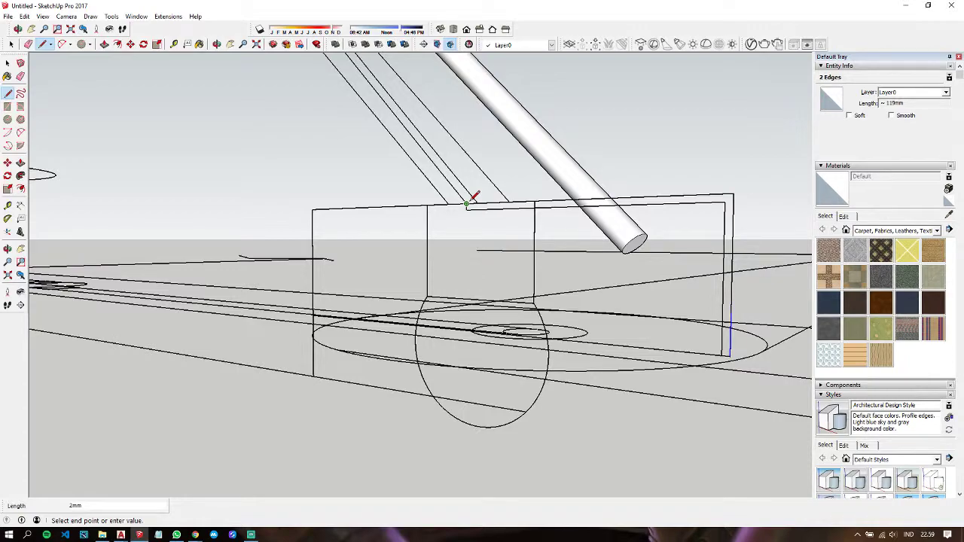
key(Escape)
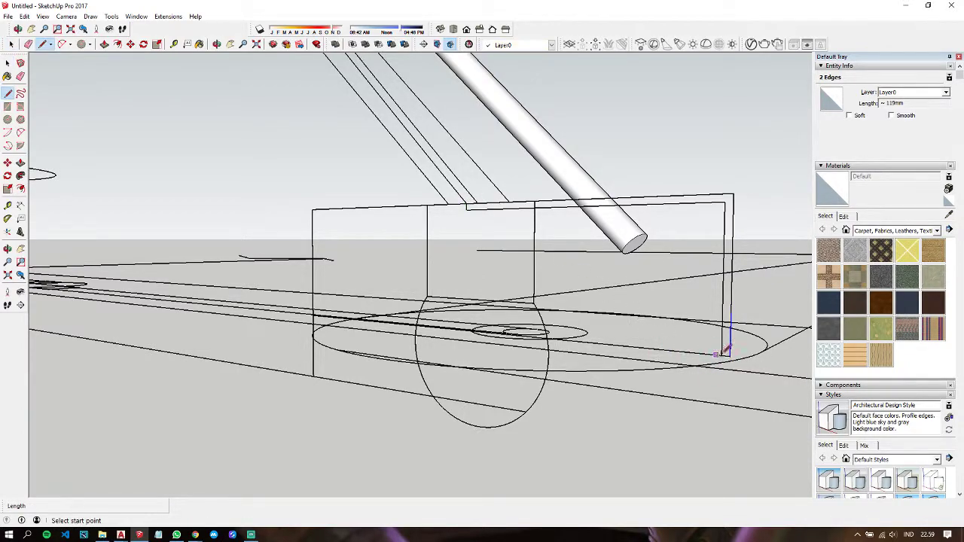
click(729, 354)
key(space)
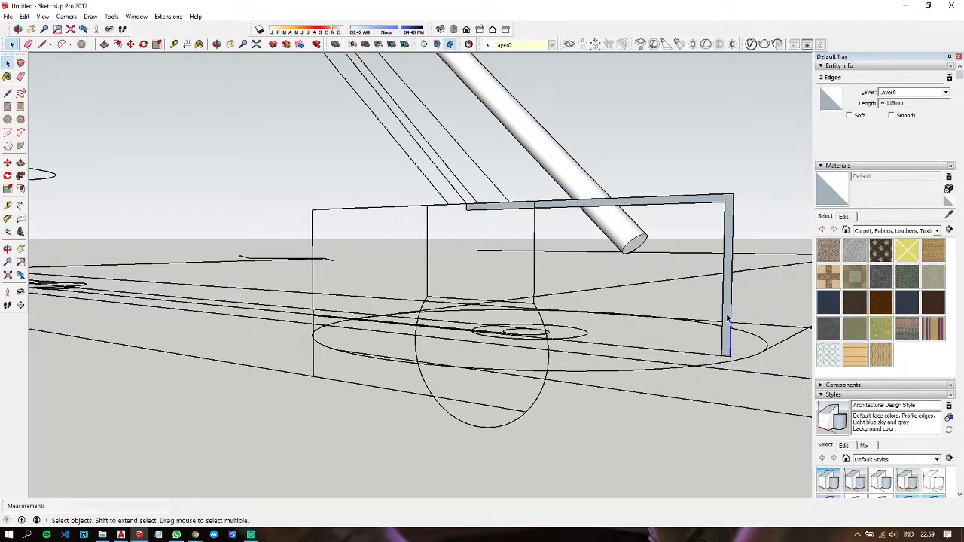
middle_drag(727, 319, 671, 335)
scroll(620, 334, down, 3)
Step: Orbit to the stand's base and draw a tiny circle at the small ring's centre
scroll(610, 340, down, 3)
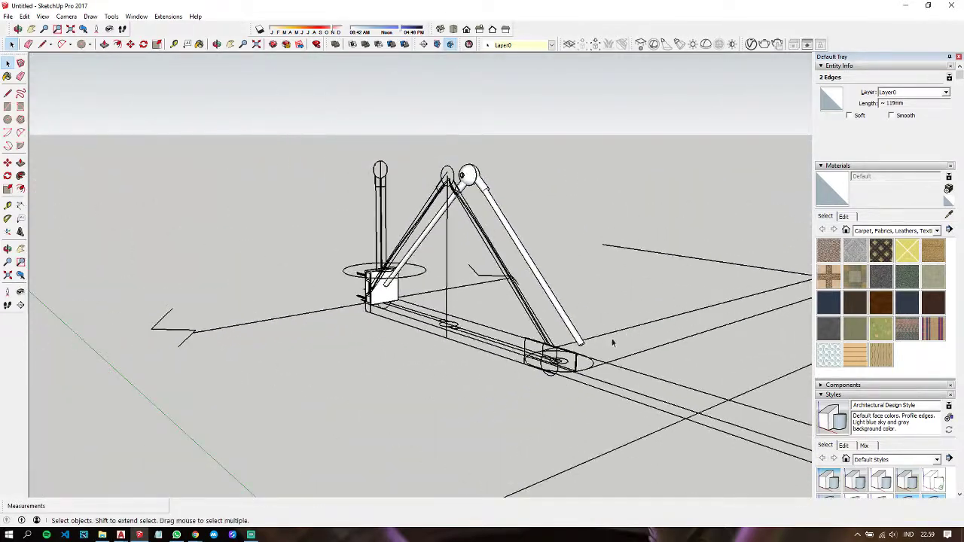
scroll(446, 393, up, 3)
scroll(446, 393, up, 3)
mouse_move(446, 393)
middle_down()
mouse_move(148, 379)
mouse_move(108, 390)
mouse_move(301, 377)
middle_up()
scroll(301, 377, up, 3)
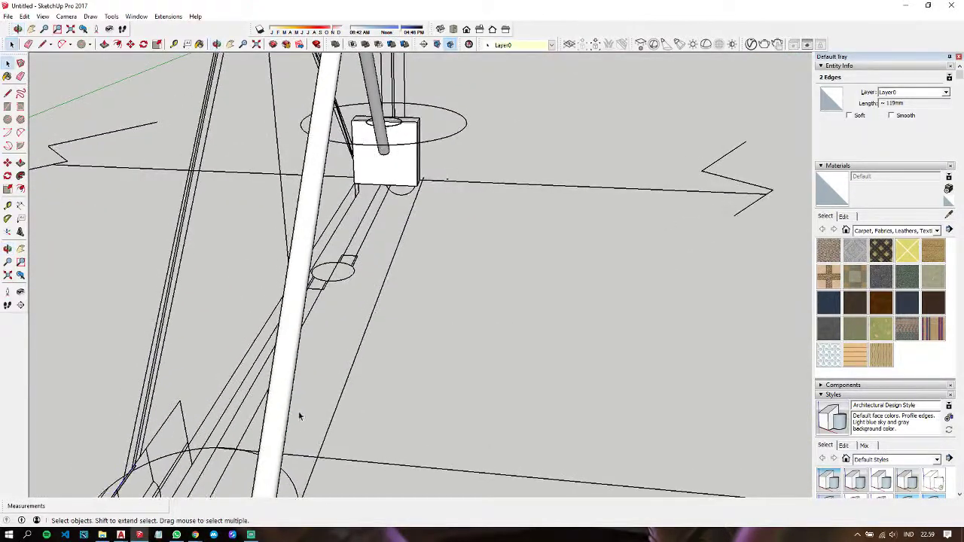
mouse_move(296, 414)
shift+middle_down()
mouse_move(370, 233)
mouse_move(355, 398)
mouse_move(372, 264)
shift+middle_up()
scroll(355, 399, up, 2)
key(c)
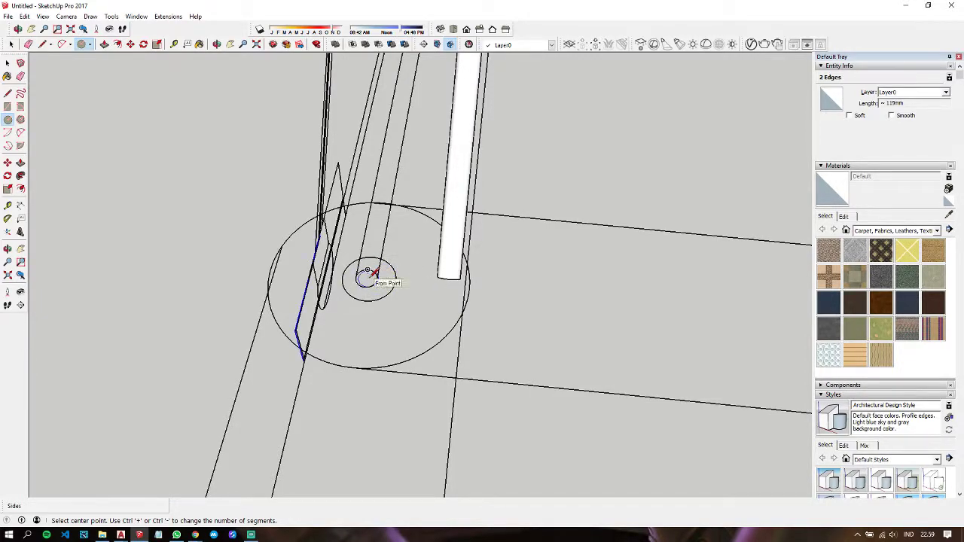
click(366, 279)
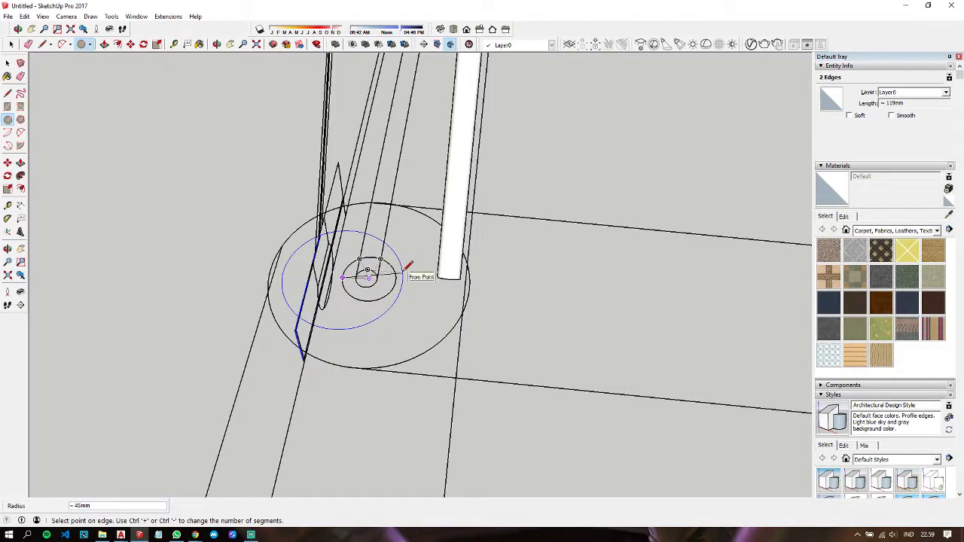
key(Escape)
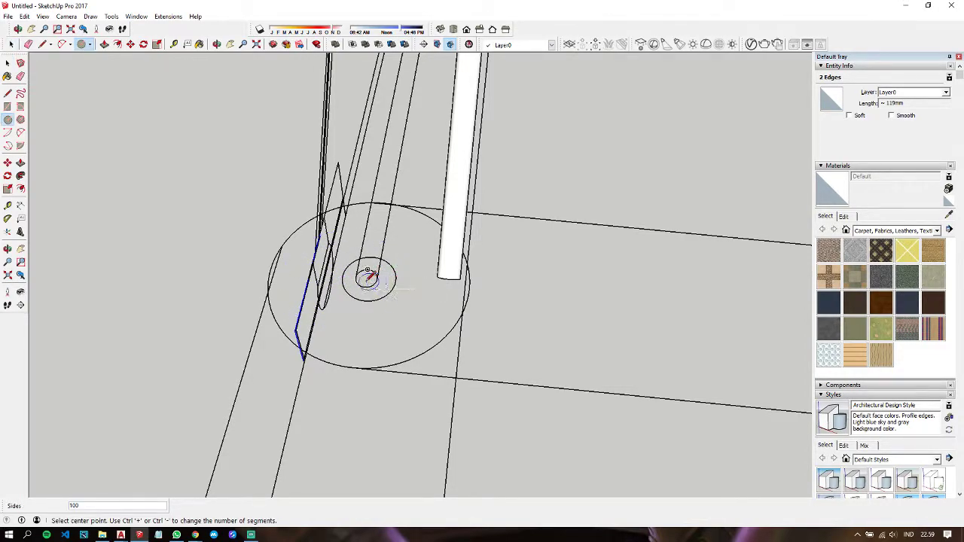
click(367, 279)
click(378, 280)
Step: Draw a 75mm-radius circle centred on the small ring, snapped to the large circle's edge
key(o)
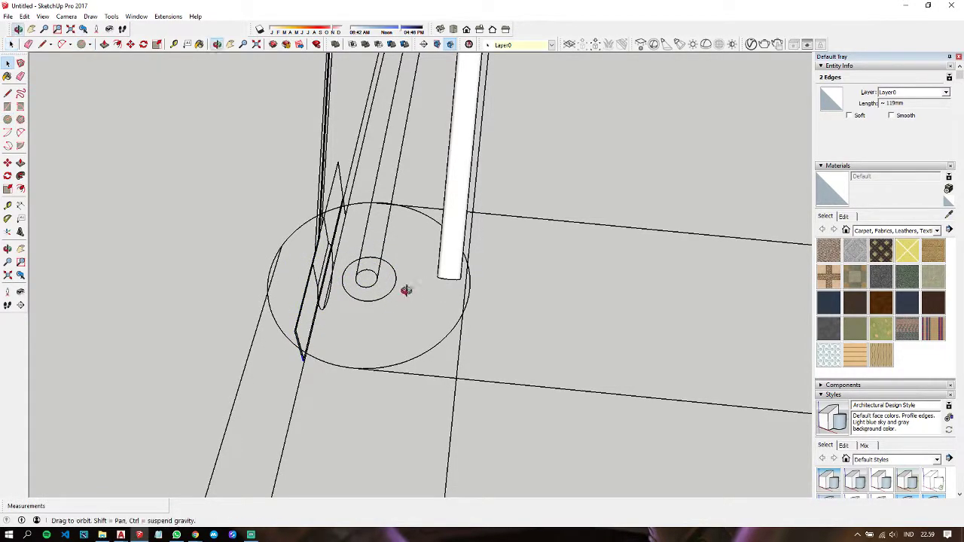
drag(404, 288, 395, 248)
key(space)
key(c)
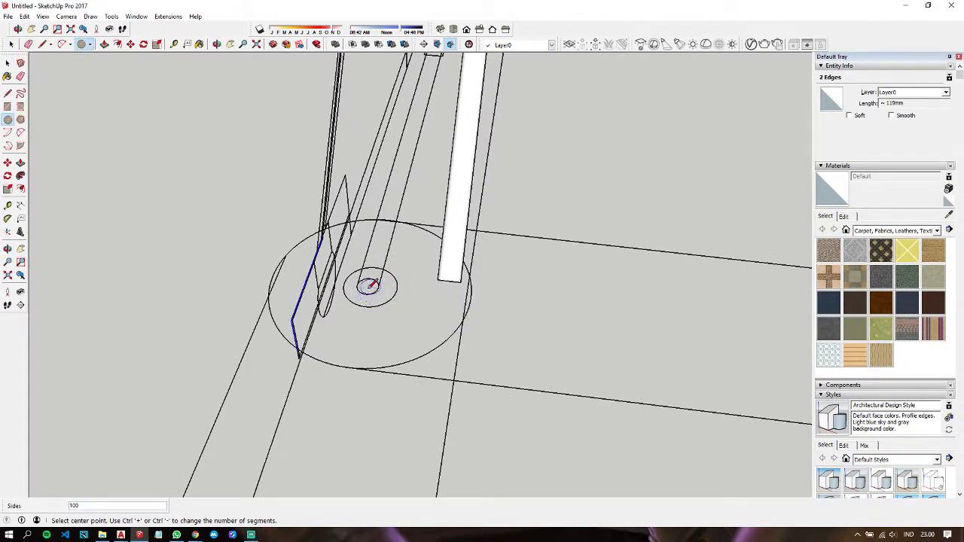
click(368, 284)
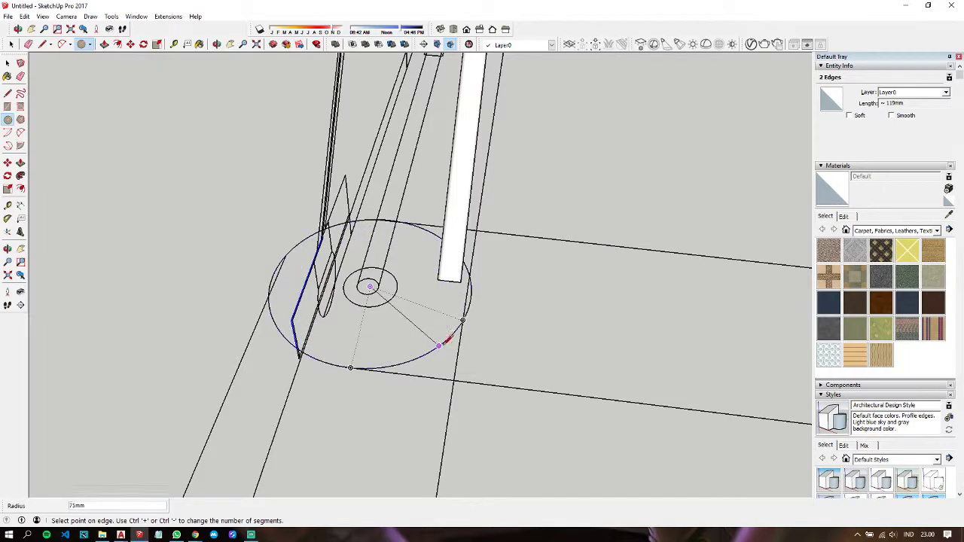
click(445, 341)
key(space)
click(401, 319)
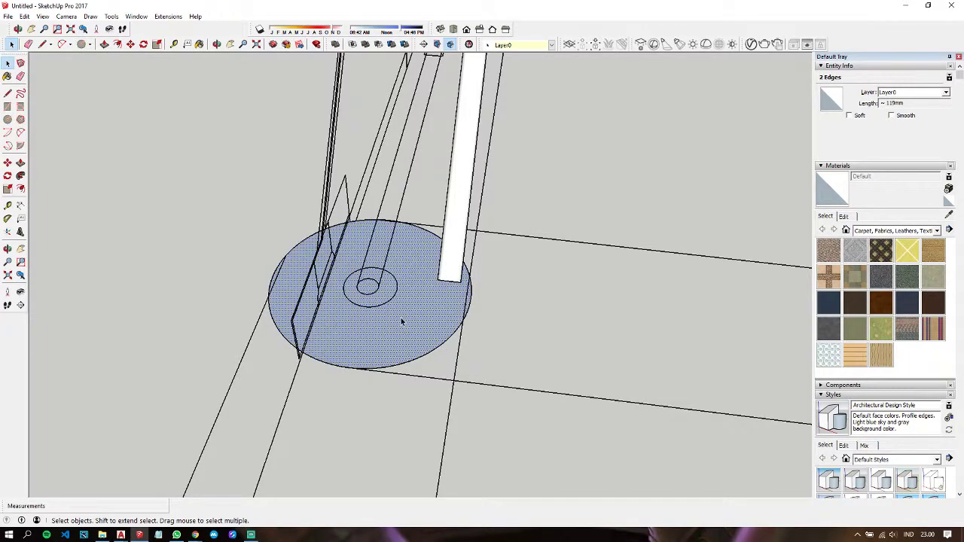
key(Delete)
mouse_move(363, 304)
middle_down()
mouse_move(268, 231)
mouse_move(248, 157)
mouse_move(445, 178)
mouse_move(419, 223)
mouse_move(376, 246)
mouse_move(371, 261)
middle_up()
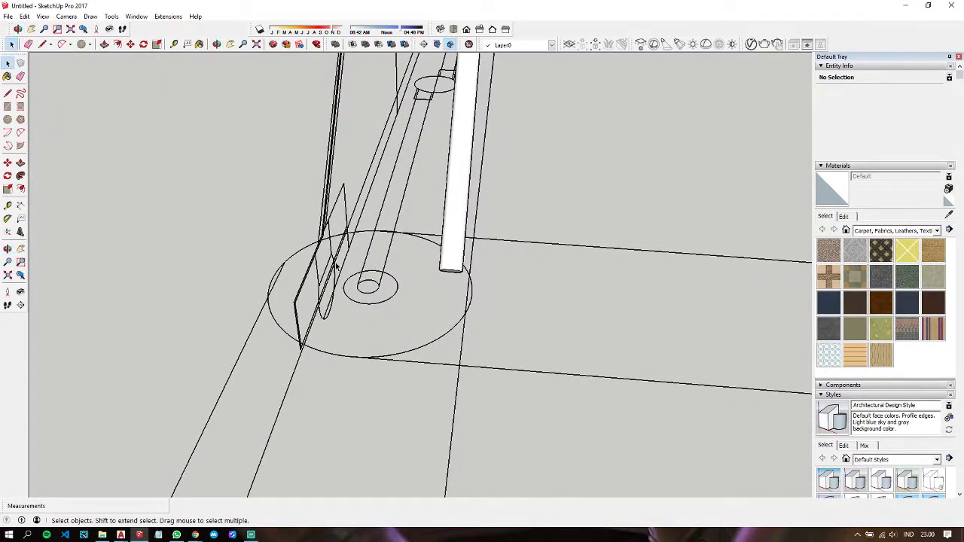
Step: Move the 75mm circle slightly to the left
click(396, 359)
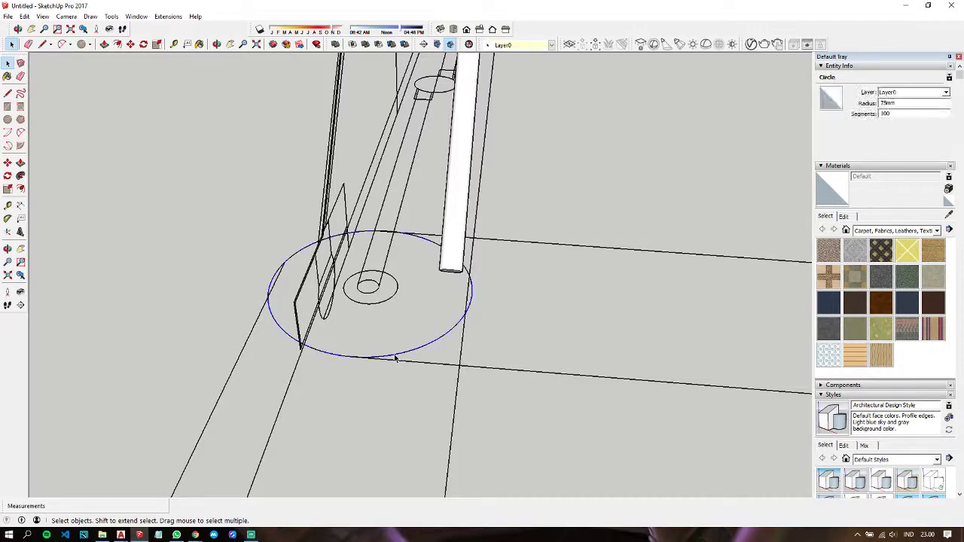
key(m)
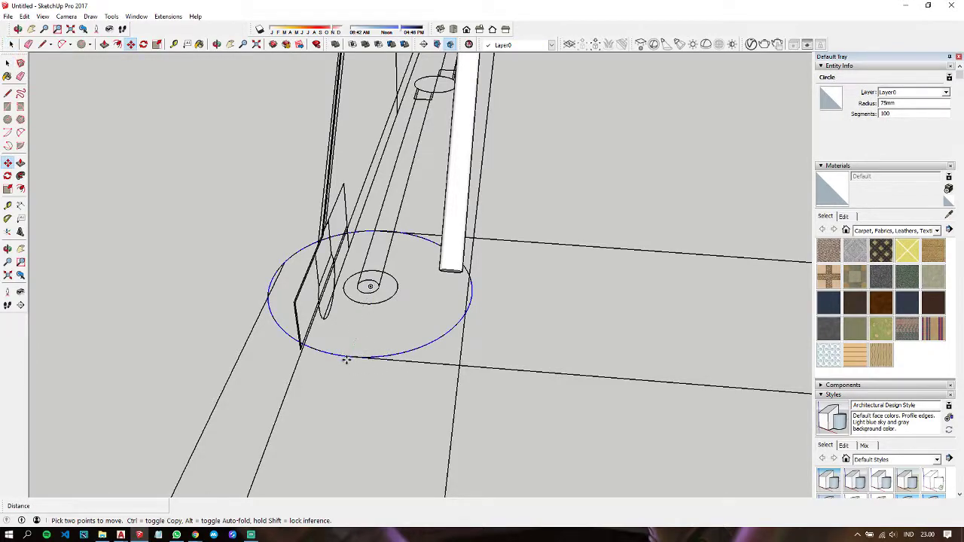
click(345, 355)
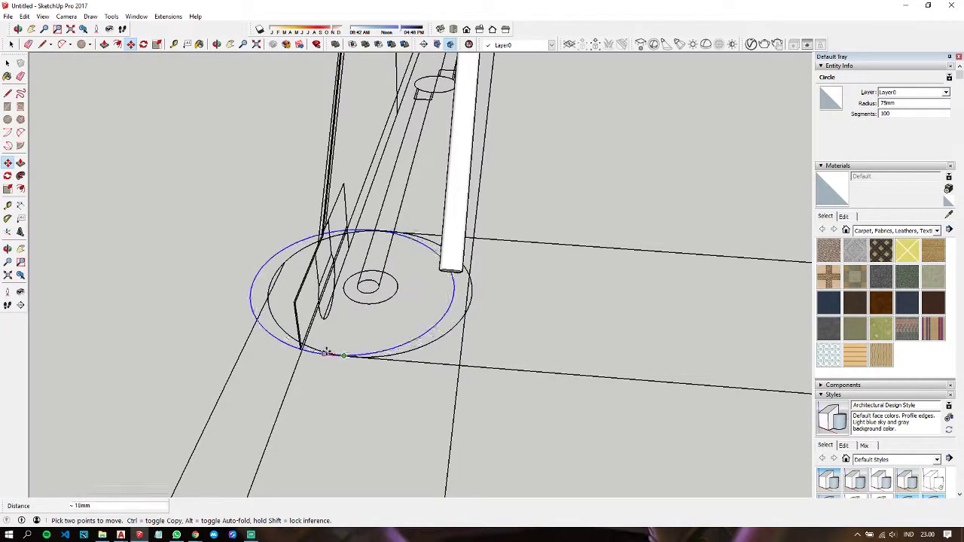
click(305, 350)
mouse_move(366, 318)
middle_down()
mouse_move(365, 305)
mouse_move(272, 267)
middle_up()
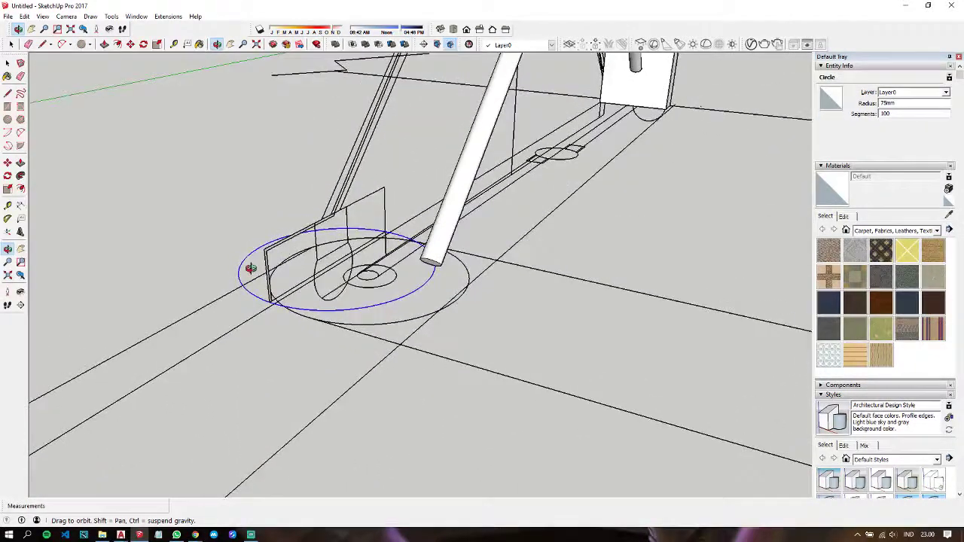
Step: Push/pull the circle up into a cylinder and select the whole cylinder
key(p)
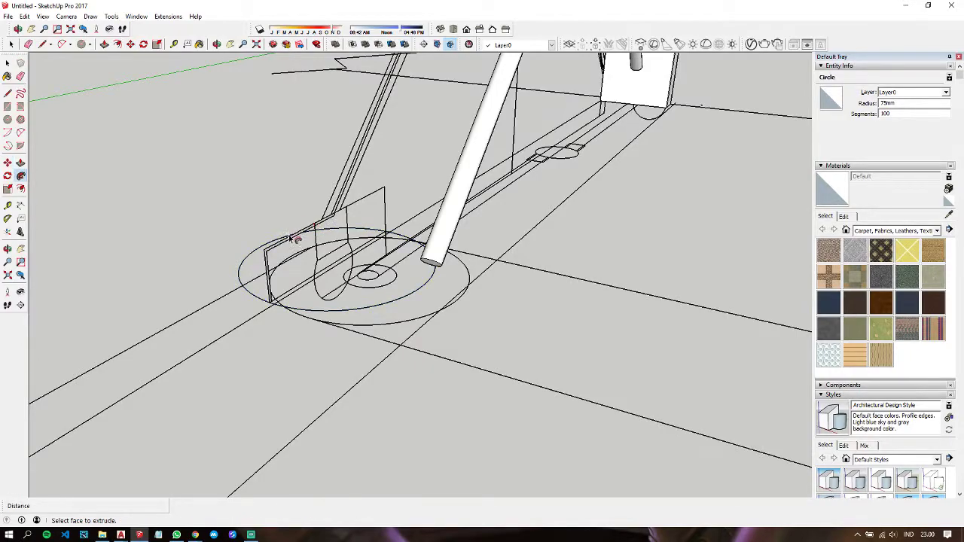
drag(289, 248, 230, 241)
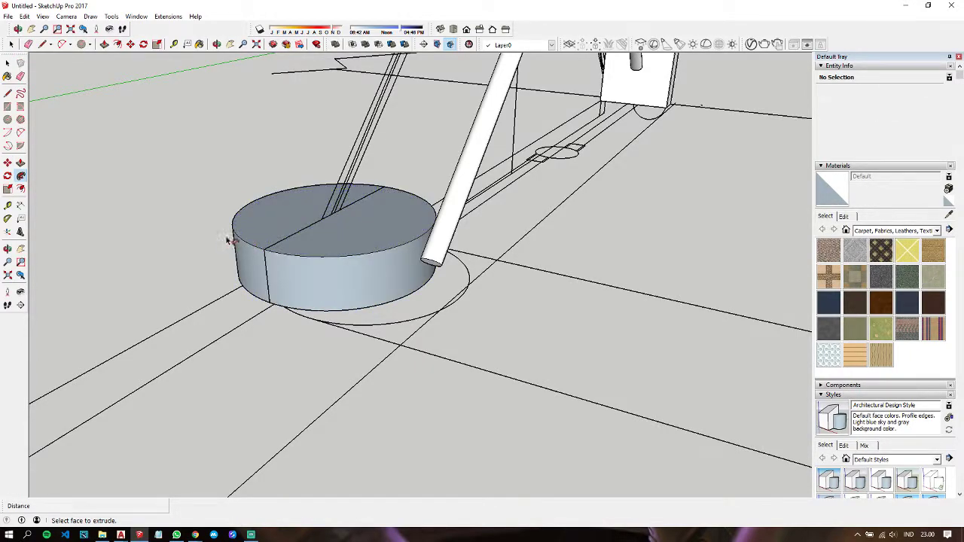
key(space)
mouse_move(264, 233)
middle_down()
mouse_move(531, 67)
mouse_move(441, 178)
mouse_move(316, 185)
middle_up()
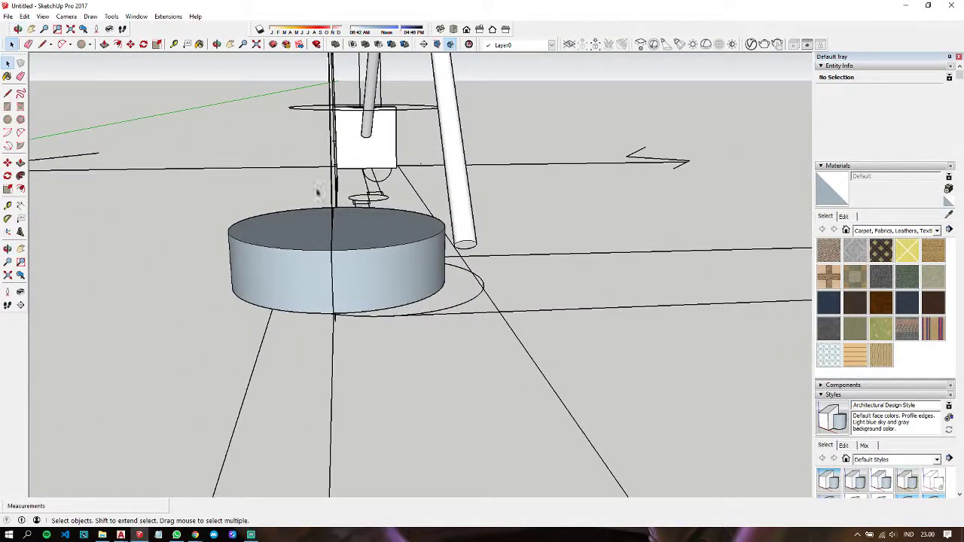
drag(304, 175, 374, 387)
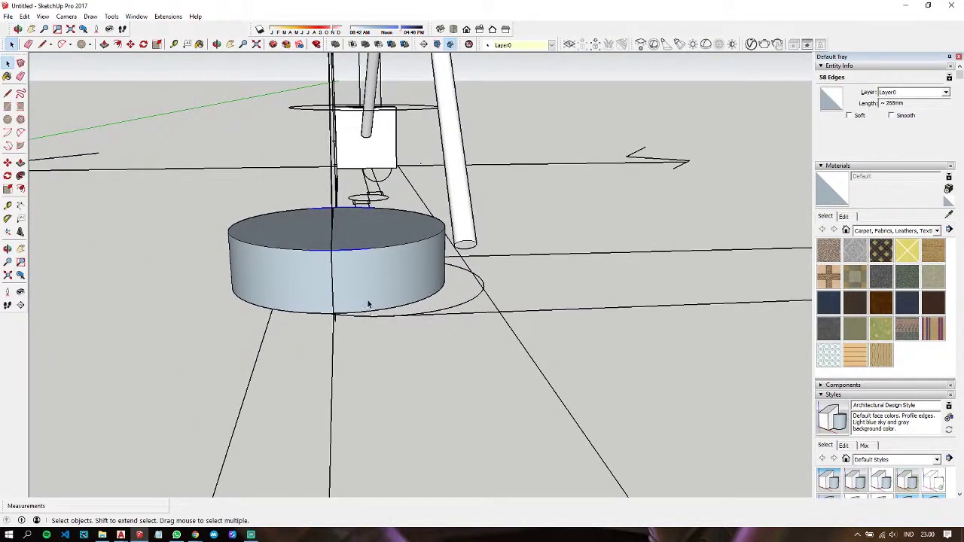
triple_click(368, 274)
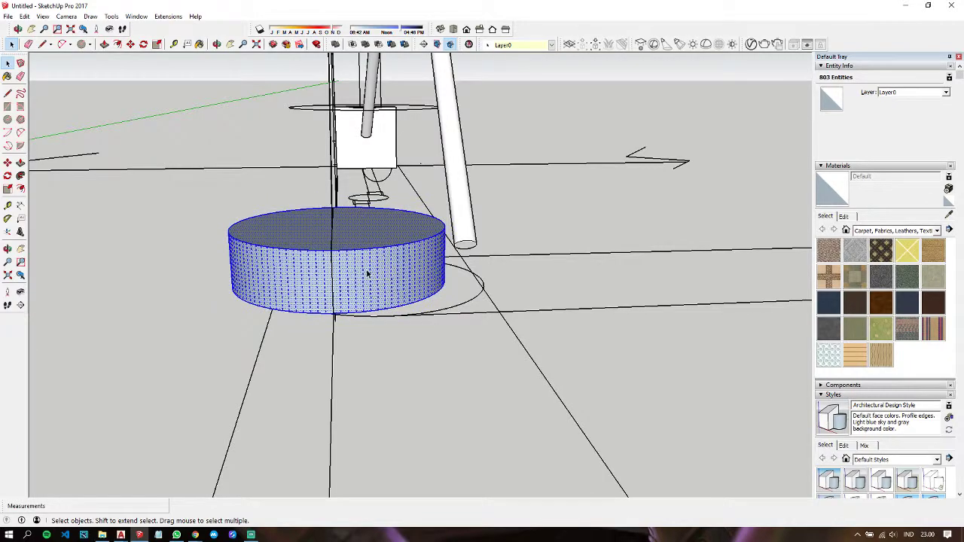
Step: Group the cylinder into a solid base disc and move it into place
right_click(368, 274)
click(398, 358)
middle_drag(398, 358, 333, 361)
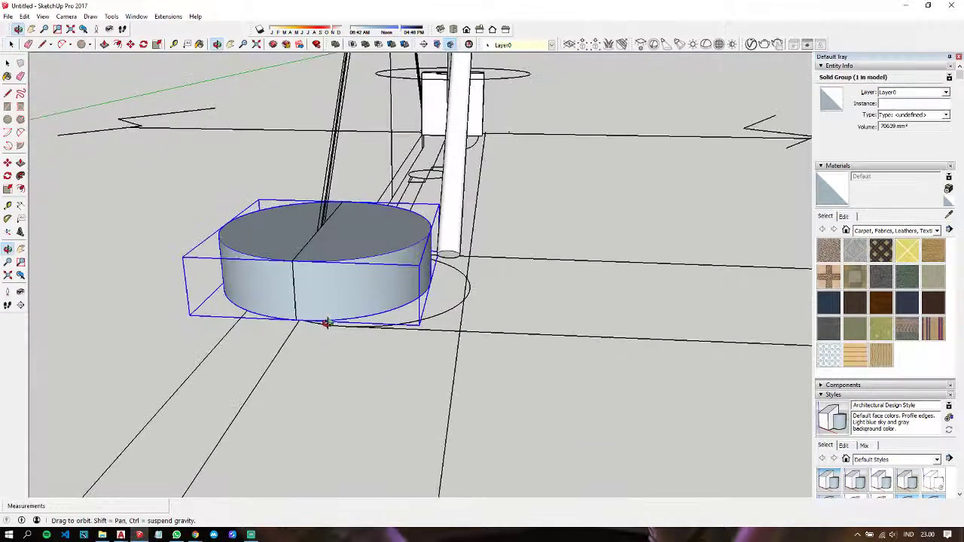
key(m)
click(331, 367)
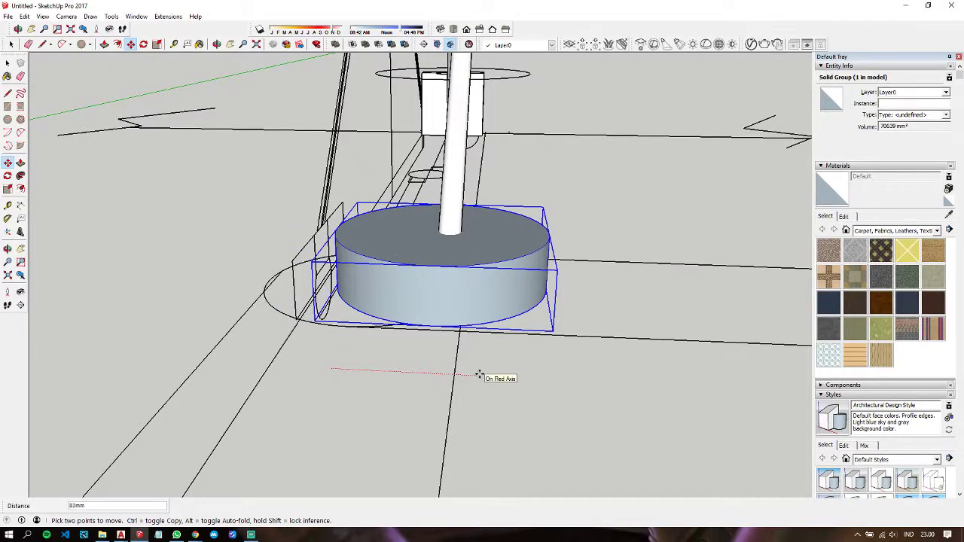
click(482, 376)
Step: Orbit the model to a low angle looking up at the top disc's underside
middle_drag(442, 382, 394, 208)
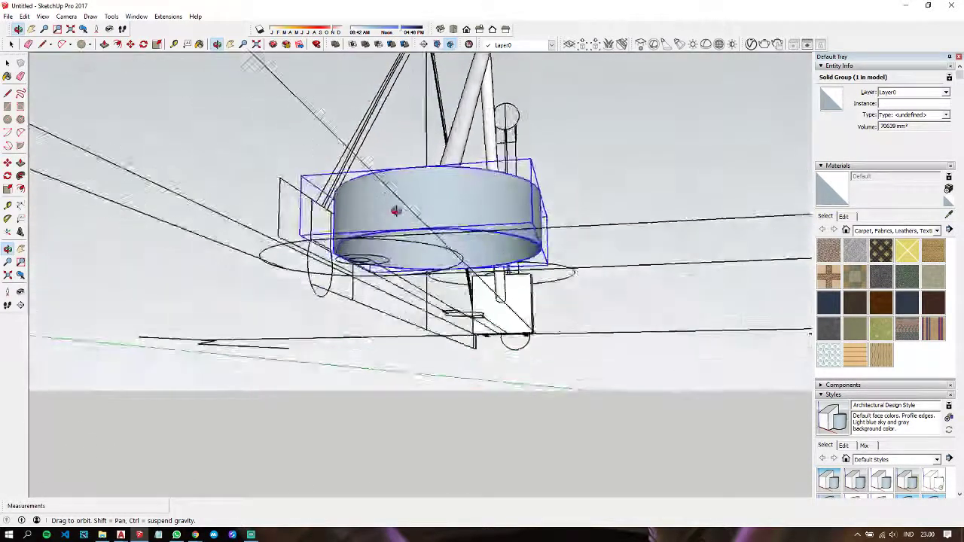
middle_drag(493, 185, 440, 471)
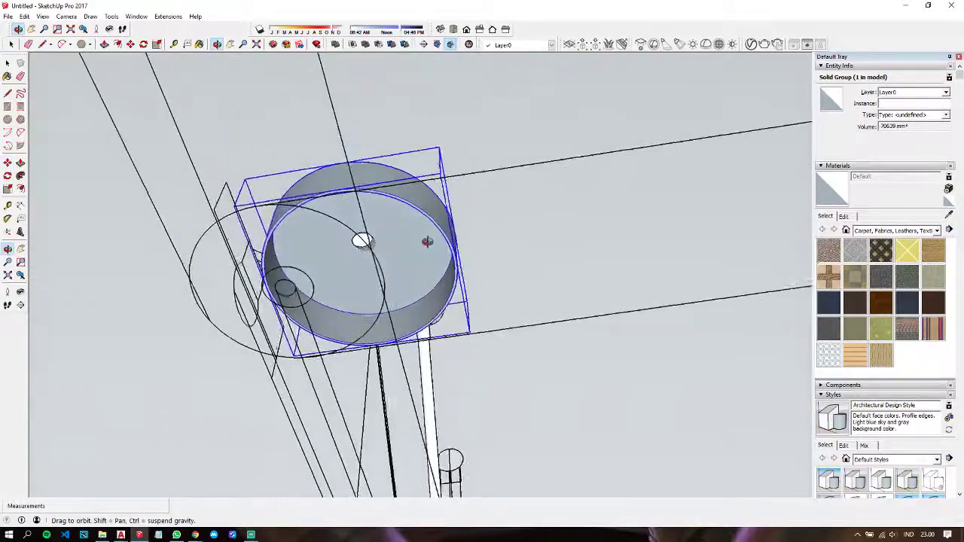
scroll(440, 471, up, 5)
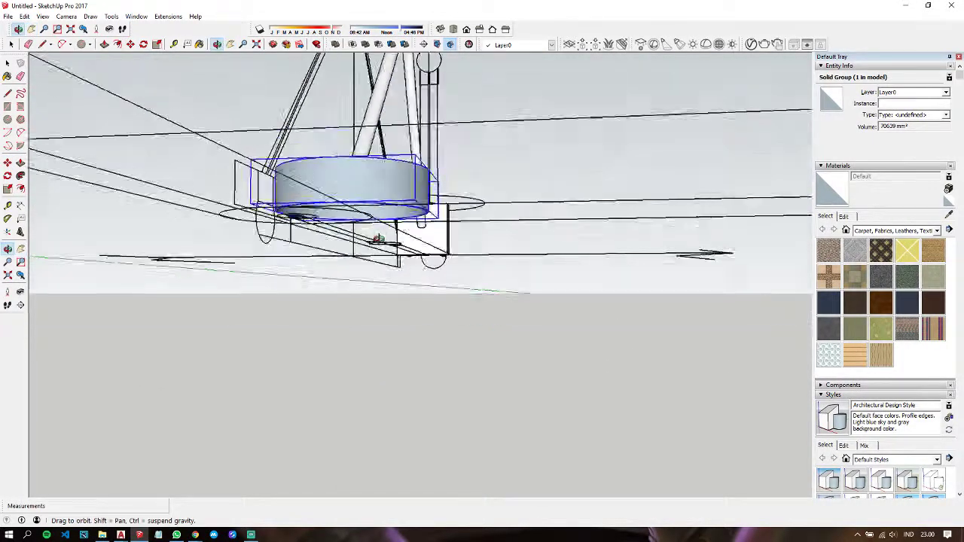
mouse_move(440, 471)
middle_down()
mouse_move(222, 309)
mouse_move(226, 279)
mouse_move(573, 354)
mouse_move(517, 399)
middle_up()
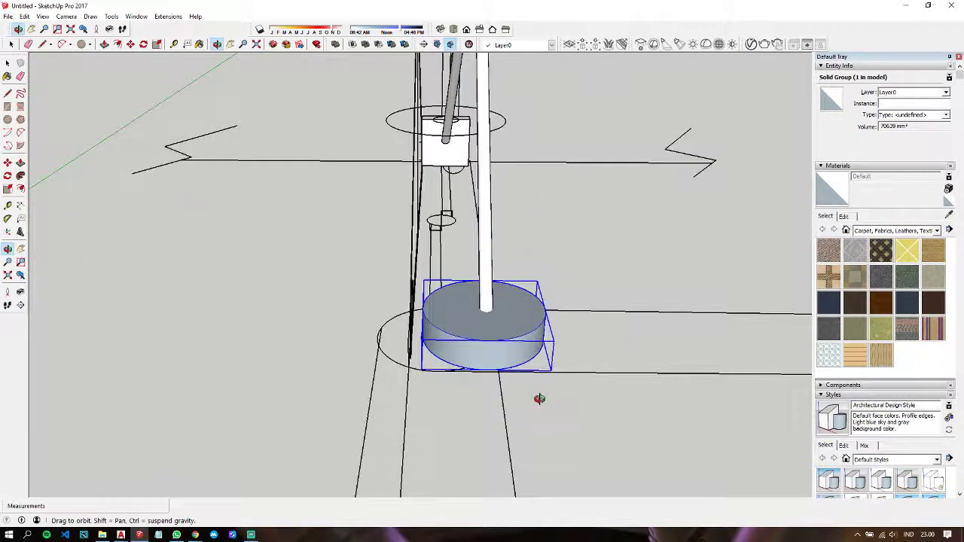
key(m)
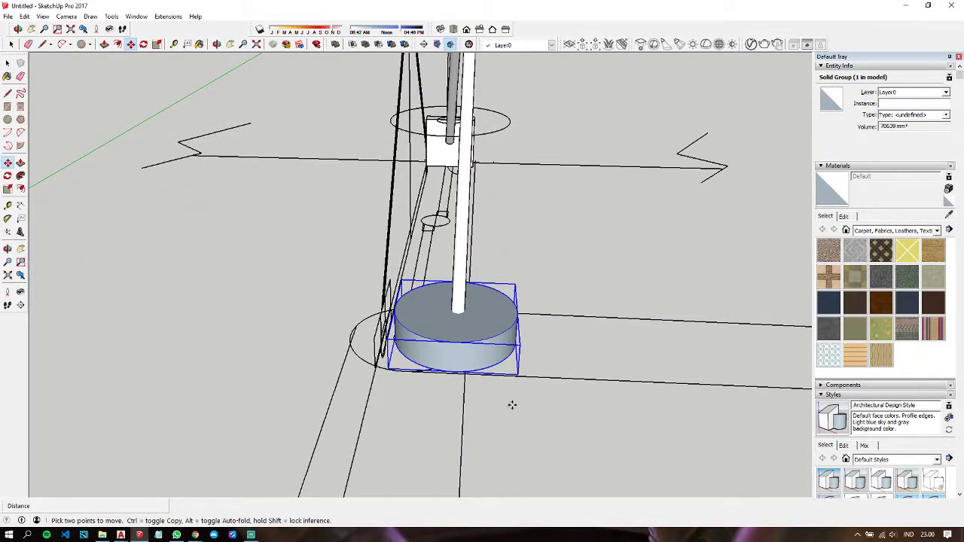
key(space)
mouse_move(570, 354)
middle_down()
mouse_move(505, 275)
mouse_move(499, 220)
middle_up()
mouse_move(441, 214)
middle_down()
mouse_move(436, 132)
mouse_move(459, 182)
middle_up()
key(space)
Step: Reverse the top disc's faces and orbit beneath the lamp head
triple_click(459, 182)
right_click(460, 183)
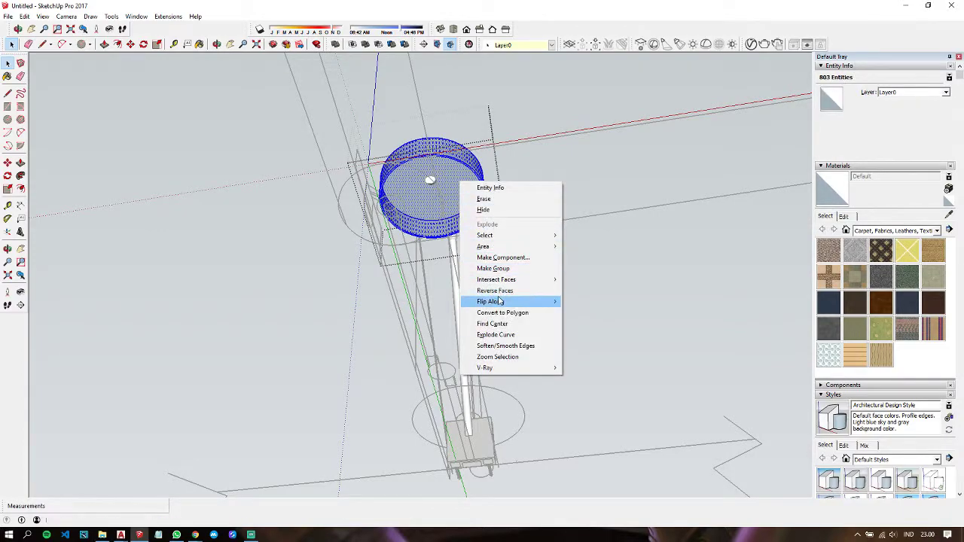
click(501, 291)
click(553, 286)
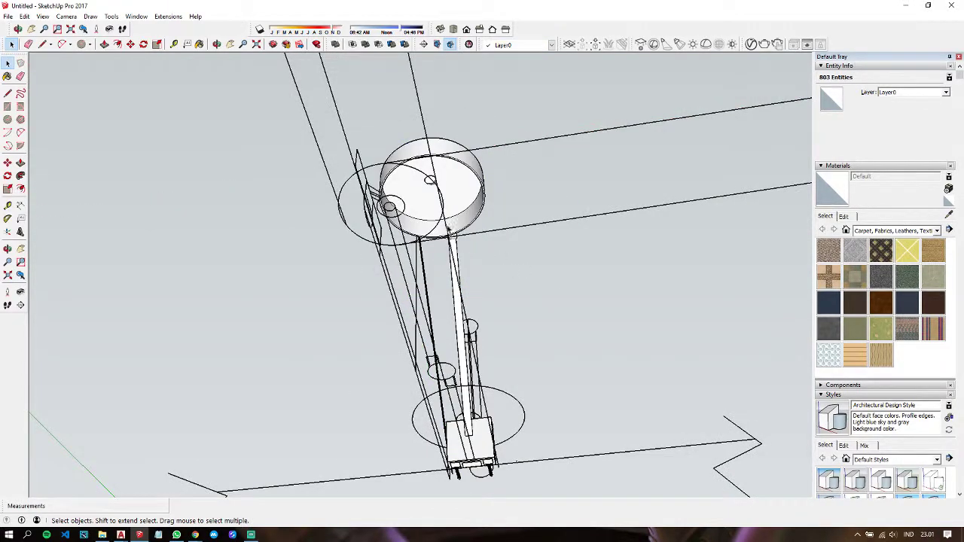
mouse_move(553, 286)
middle_down()
mouse_move(425, 345)
mouse_move(630, 261)
mouse_move(619, 240)
middle_up()
scroll(620, 240, up, 3)
scroll(620, 240, up, 3)
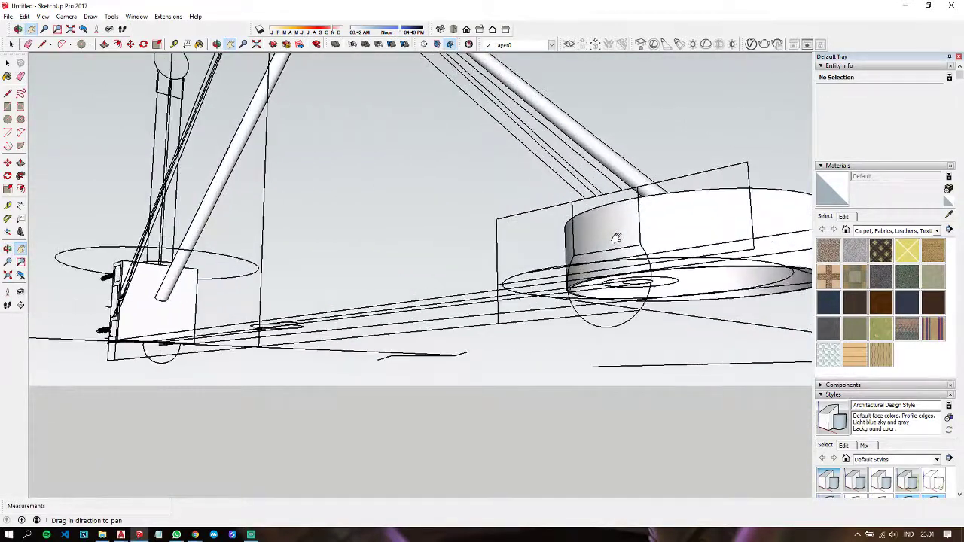
mouse_move(667, 259)
middle_down()
mouse_move(554, 146)
mouse_move(503, 145)
middle_up()
Step: Draw a 20mm-radius circle under the disc, pull it into a 43mm cylinder, and select it
key(c)
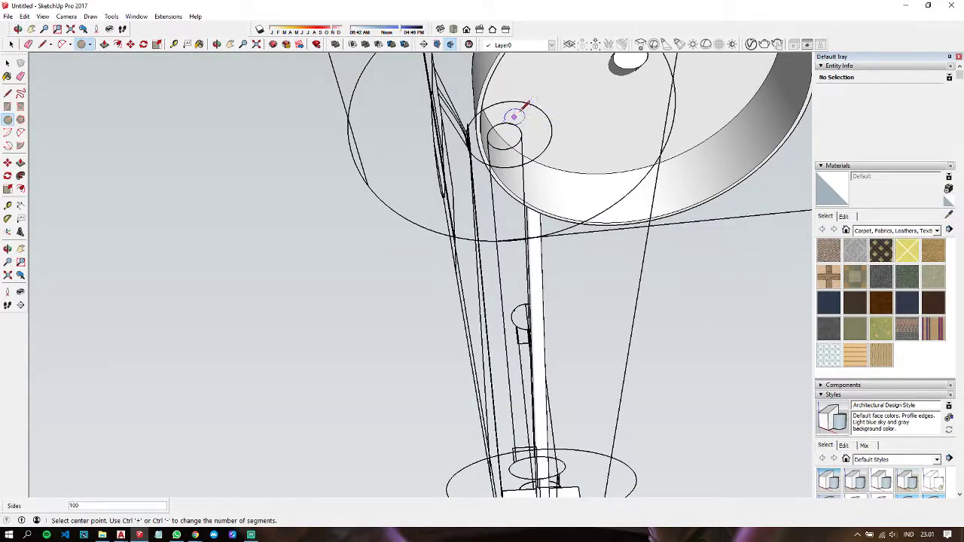
click(509, 135)
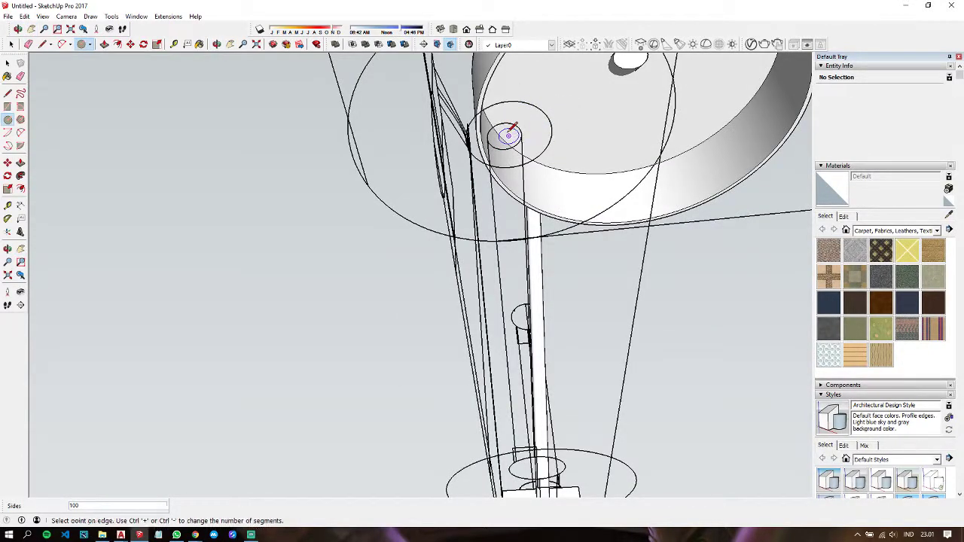
click(535, 100)
mouse_move(530, 102)
middle_down()
mouse_move(561, 143)
mouse_move(542, 143)
mouse_move(706, 268)
mouse_move(796, 299)
mouse_move(764, 288)
middle_up()
key(p)
drag(551, 175, 482, 81)
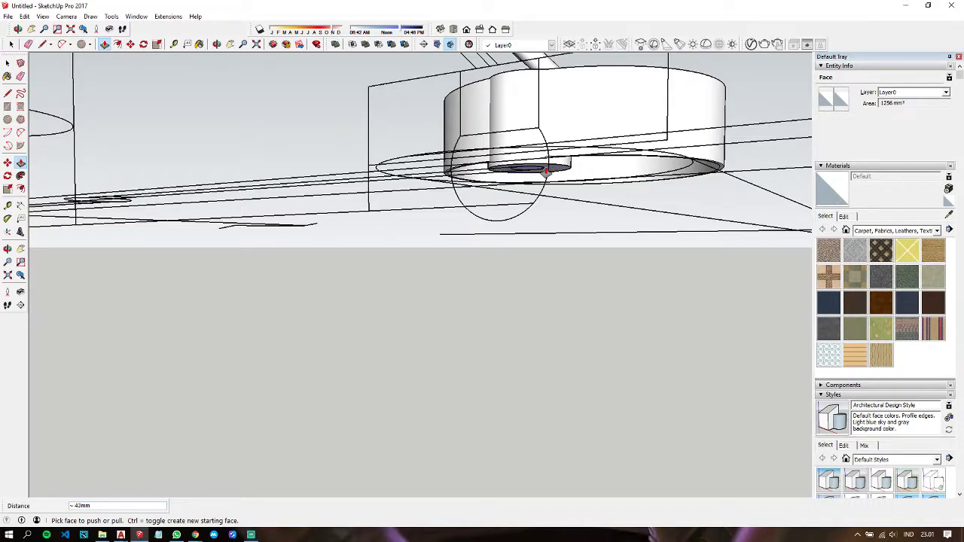
drag(548, 172, 512, 133)
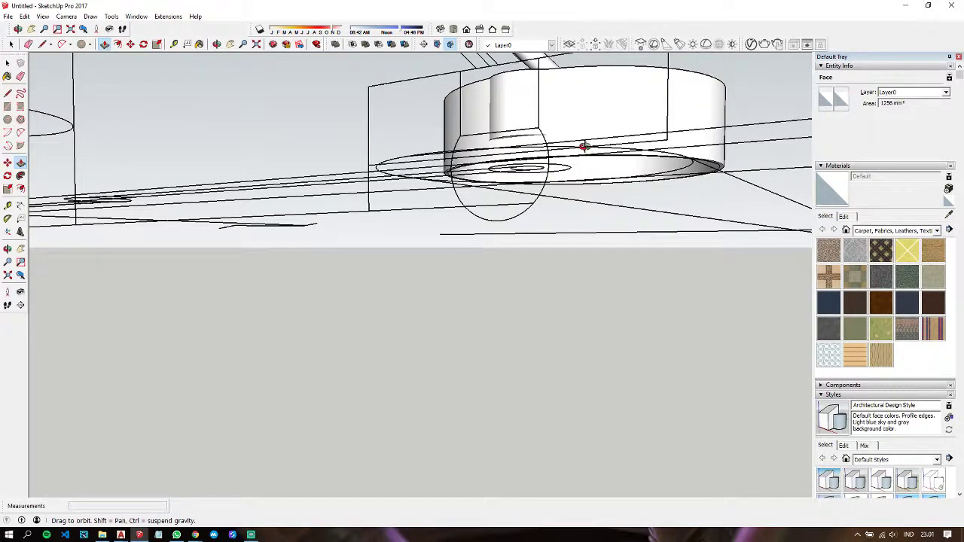
mouse_move(584, 146)
middle_down()
mouse_move(441, 149)
mouse_move(443, 264)
mouse_move(437, 248)
middle_up()
key(space)
drag(315, 238, 421, 356)
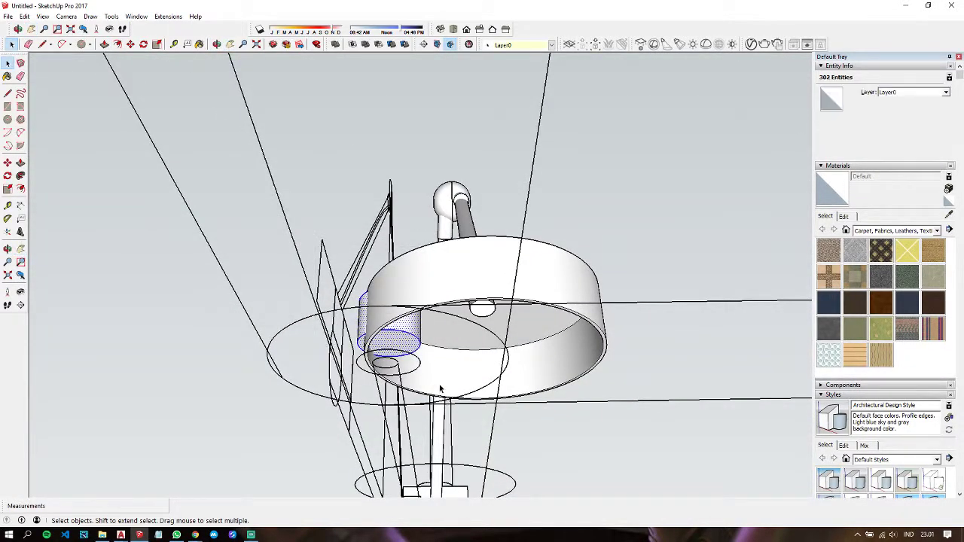
Step: Centre the 20mm cylinder under the shade and group it as a roughly 37674 mm³ solid
key(m)
click(444, 333)
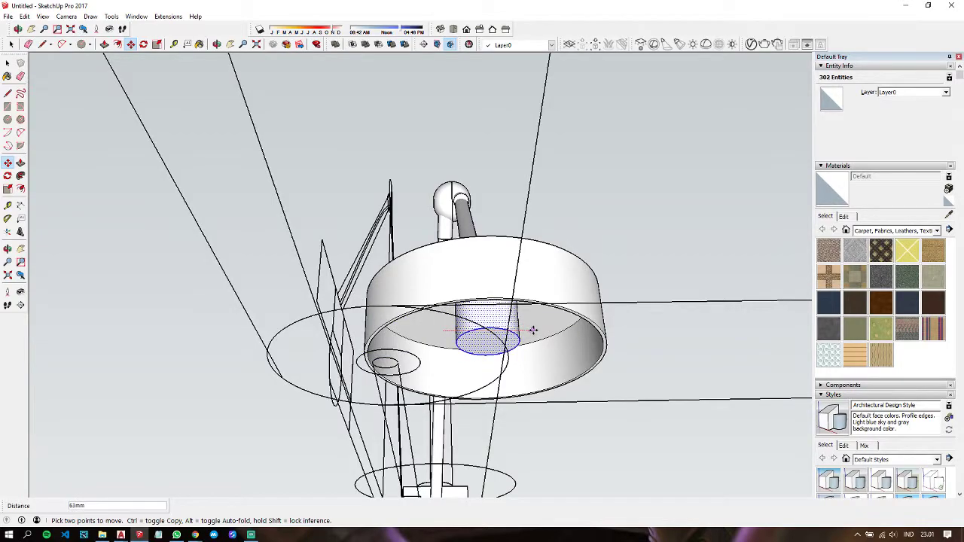
mouse_move(531, 330)
middle_down()
mouse_move(490, 97)
mouse_move(387, 355)
middle_up()
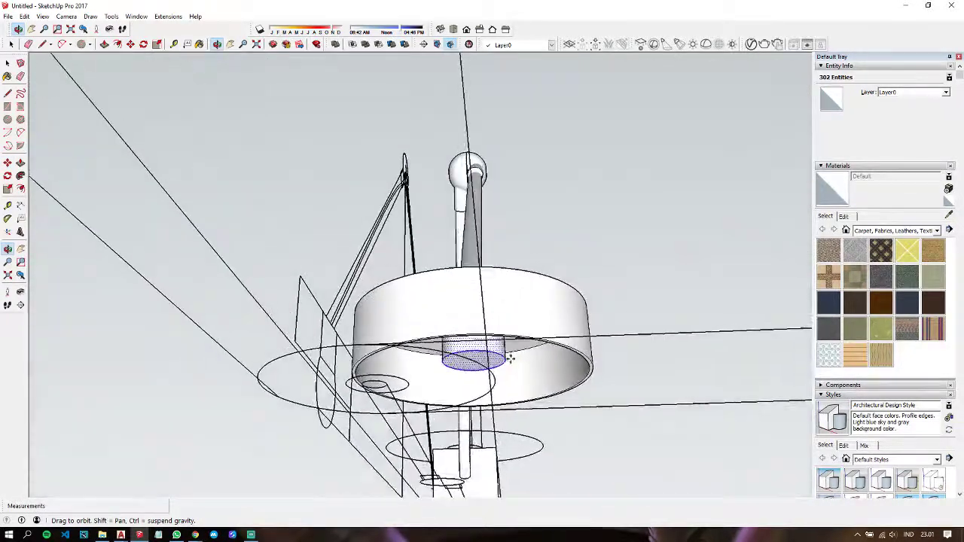
key(space)
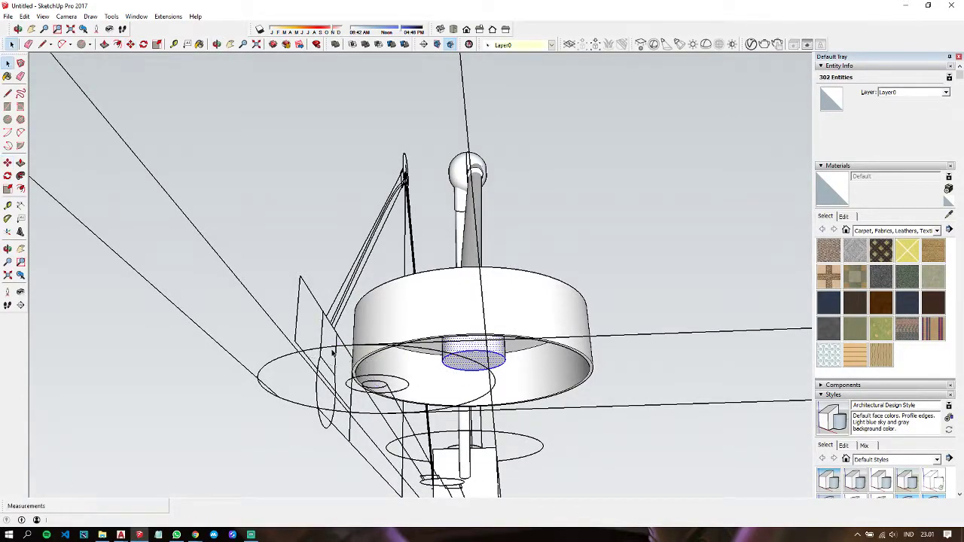
right_click(455, 347)
mouse_move(491, 249)
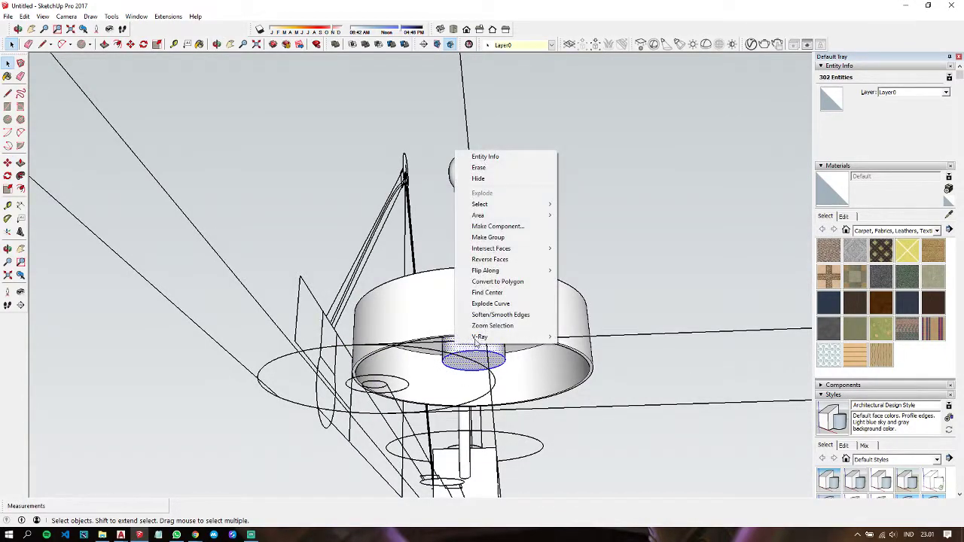
click(519, 238)
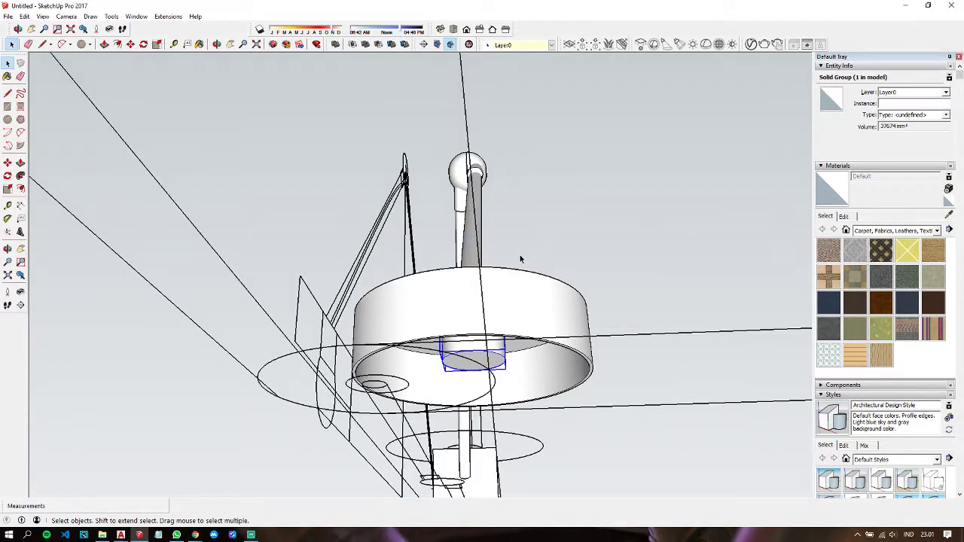
mouse_move(519, 255)
shift+middle_down()
mouse_move(394, 203)
mouse_move(459, 308)
shift+middle_up()
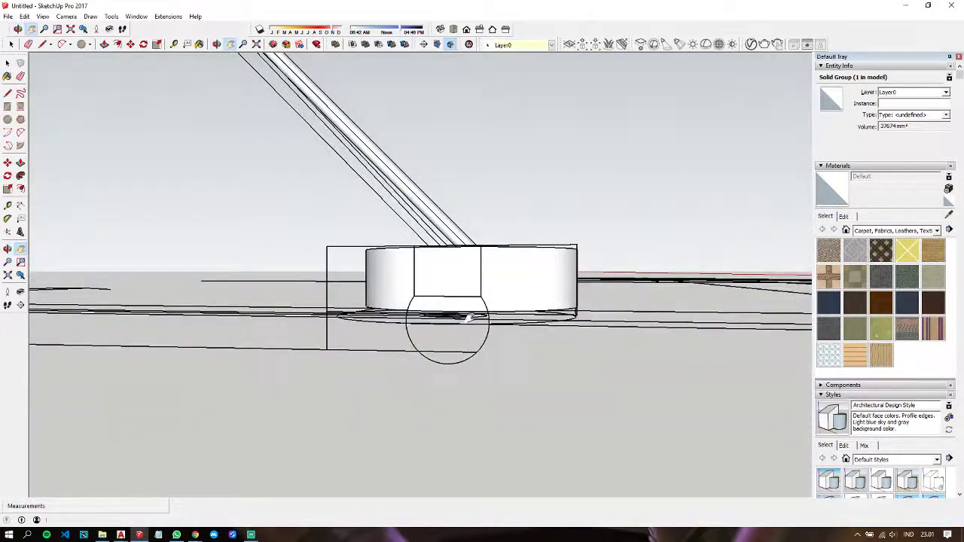
Step: Start a circle with 100 sides
scroll(459, 309, up, 1)
scroll(498, 293, up, 1)
key(c)
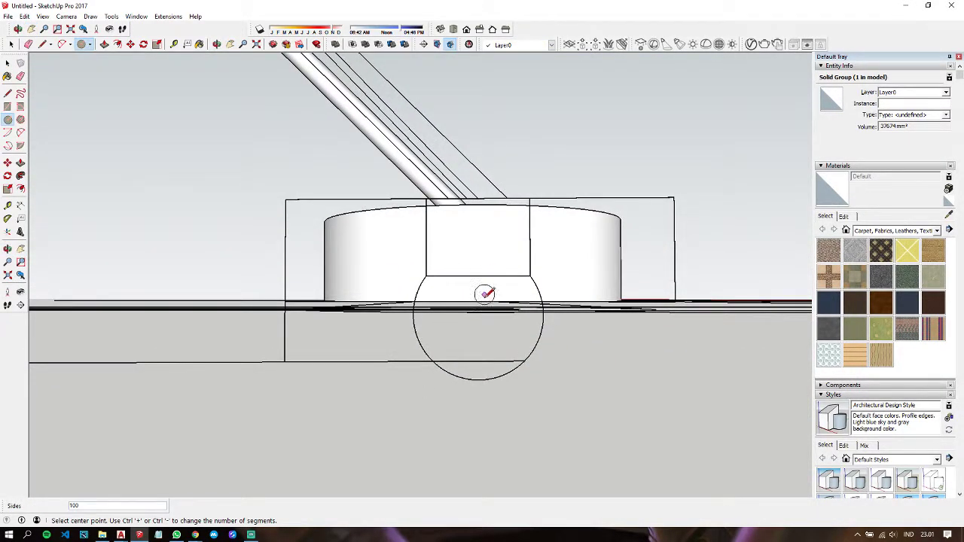
middle_drag(520, 344, 560, 395)
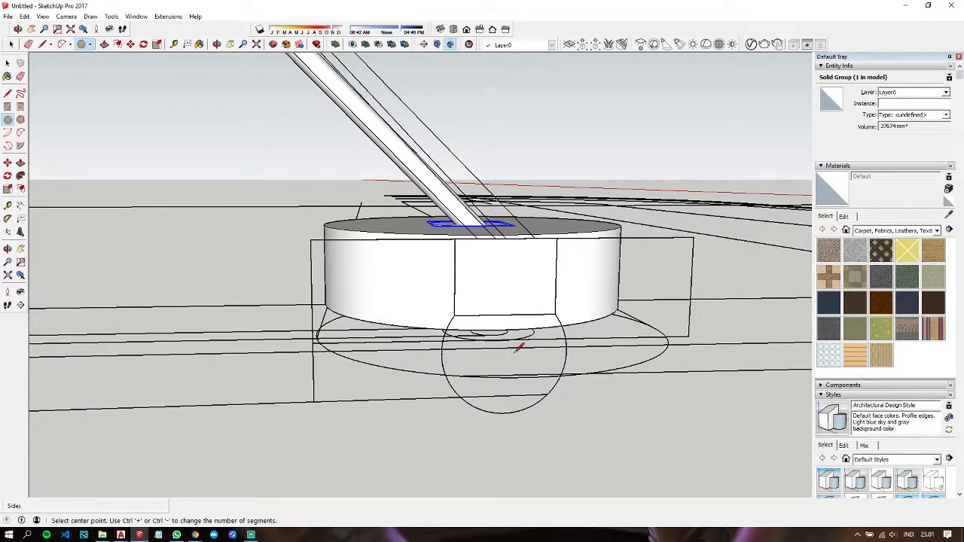
mouse_move(544, 352)
middle_down()
mouse_move(491, 372)
mouse_move(523, 354)
middle_up()
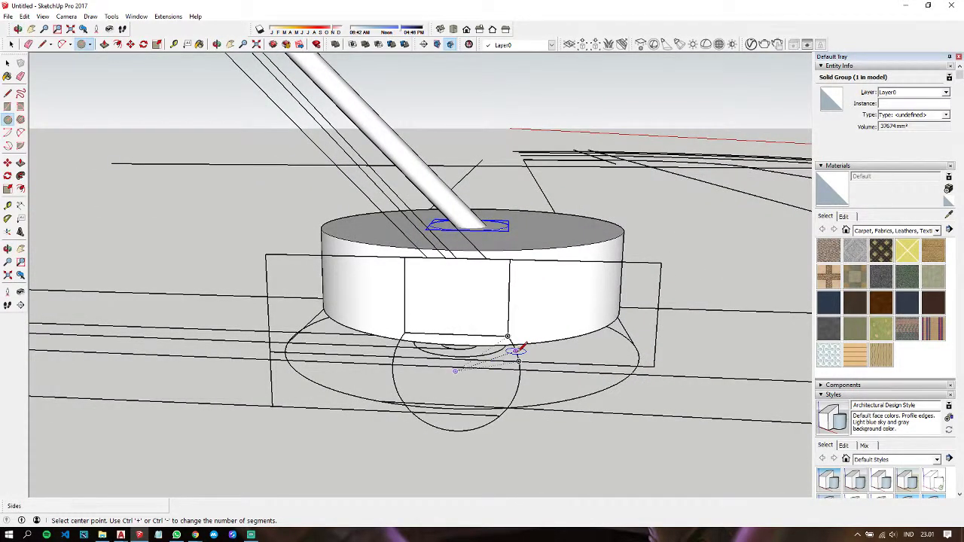
text(100)
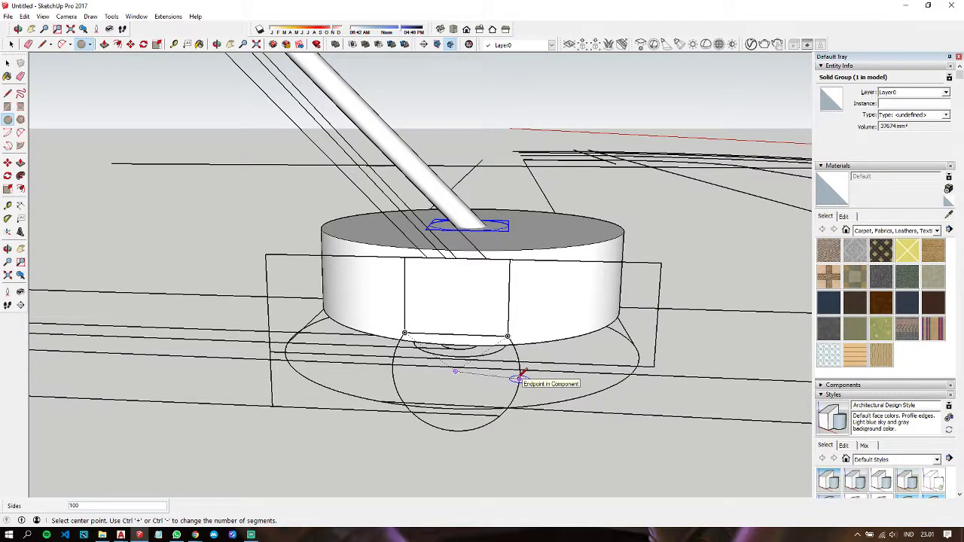
Step: Orbit to face the wall-mount plate and draw a 25mm-radius circle at its lower edge
middle_drag(467, 353, 157, 281)
middle_drag(305, 271, 442, 268)
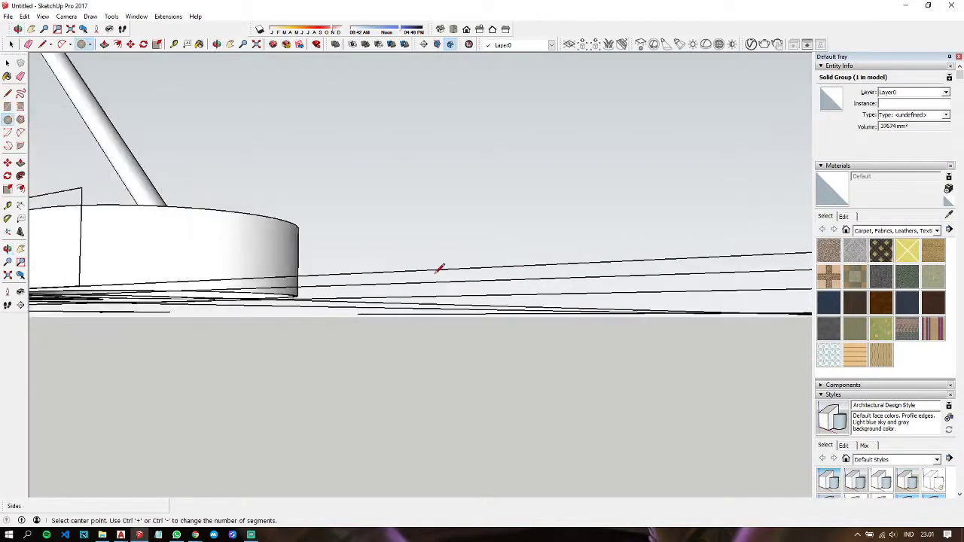
scroll(339, 271, down, 5)
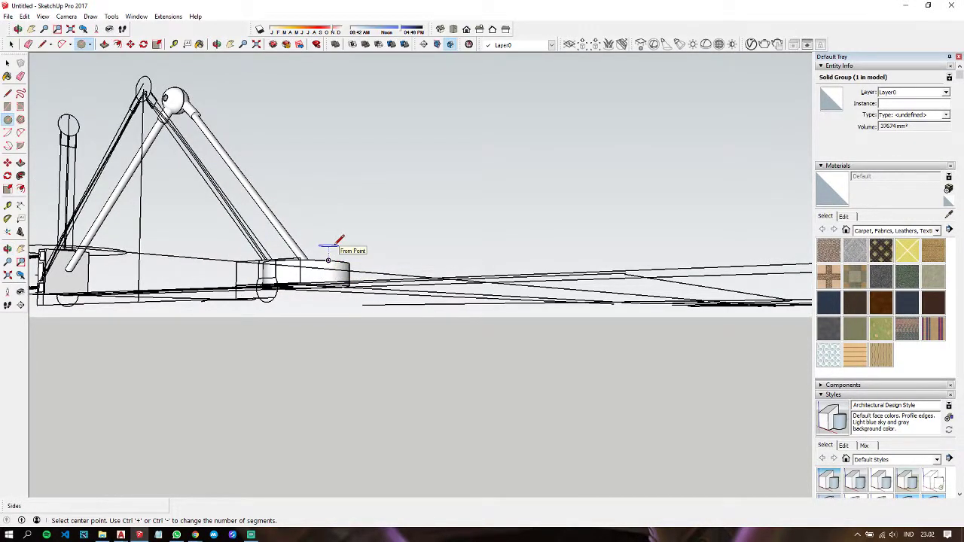
middle_drag(338, 241, 156, 219)
scroll(193, 309, up, 3)
scroll(190, 303, up, 2)
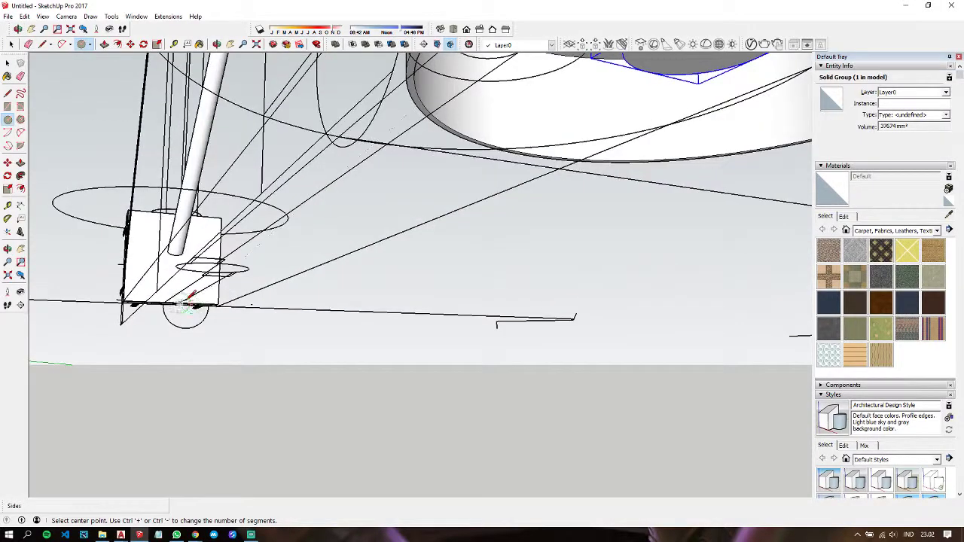
middle_drag(192, 300, 661, 354)
middle_drag(678, 313, 685, 335)
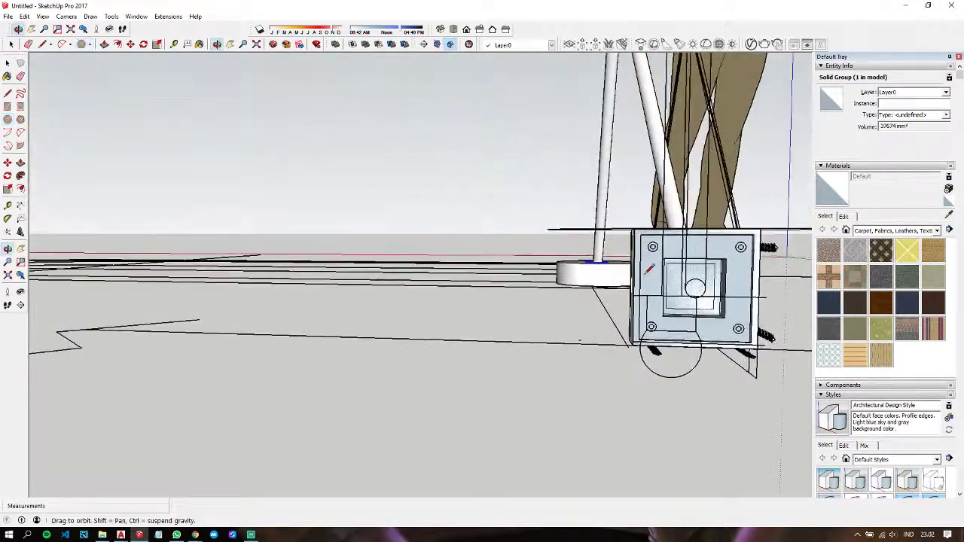
scroll(692, 361, up, 5)
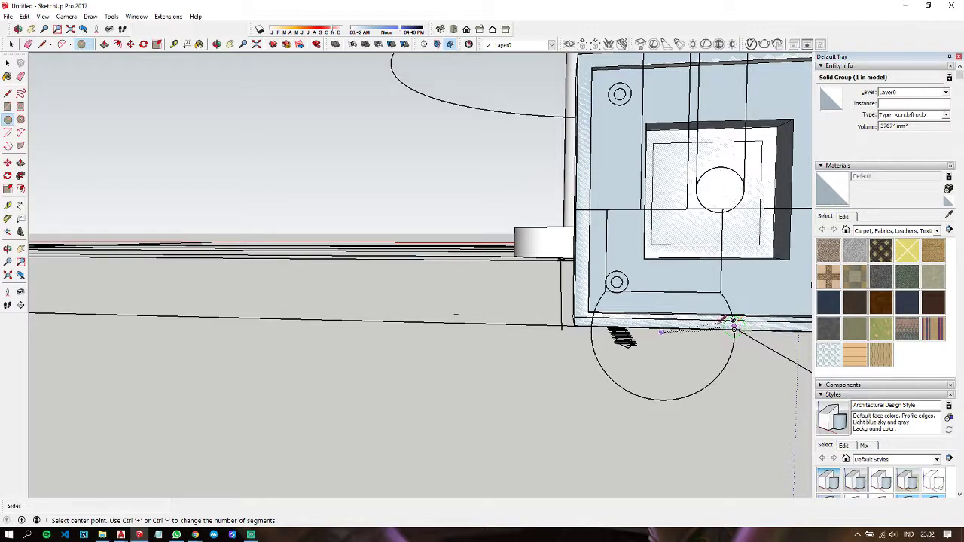
click(661, 332)
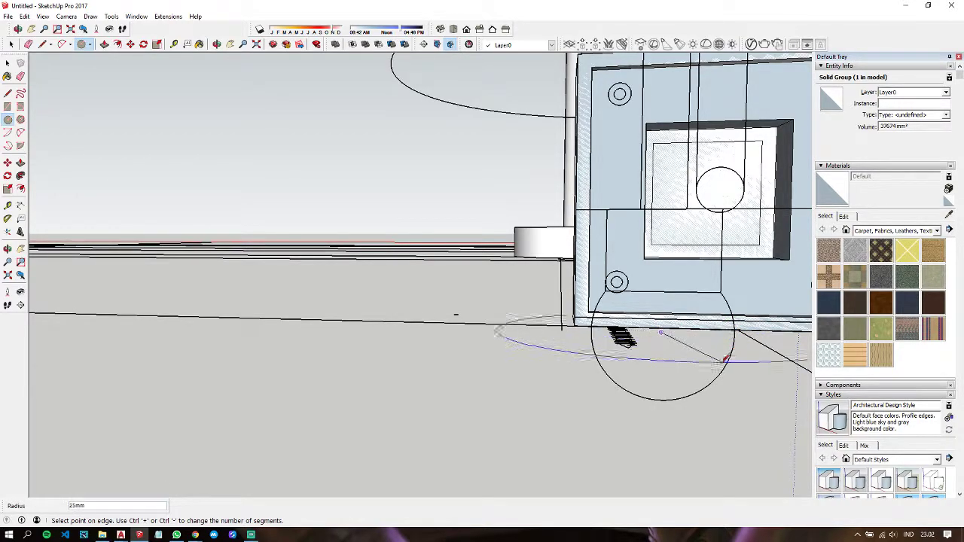
click(673, 363)
Step: Draw a roughly 115 by 124mm rectangle over the mounting plate and group that face
mouse_move(674, 359)
middle_down()
mouse_move(646, 323)
mouse_move(629, 360)
middle_up()
key(r)
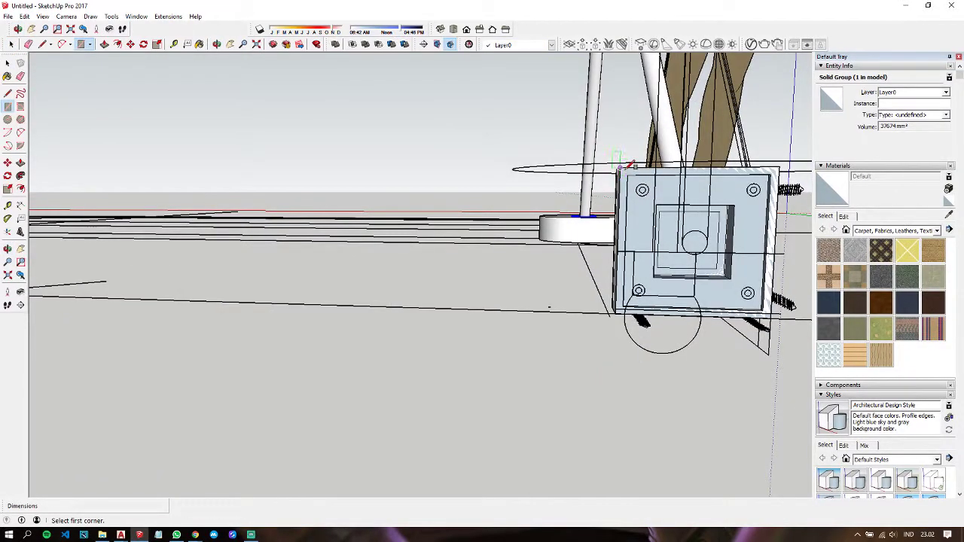
click(619, 170)
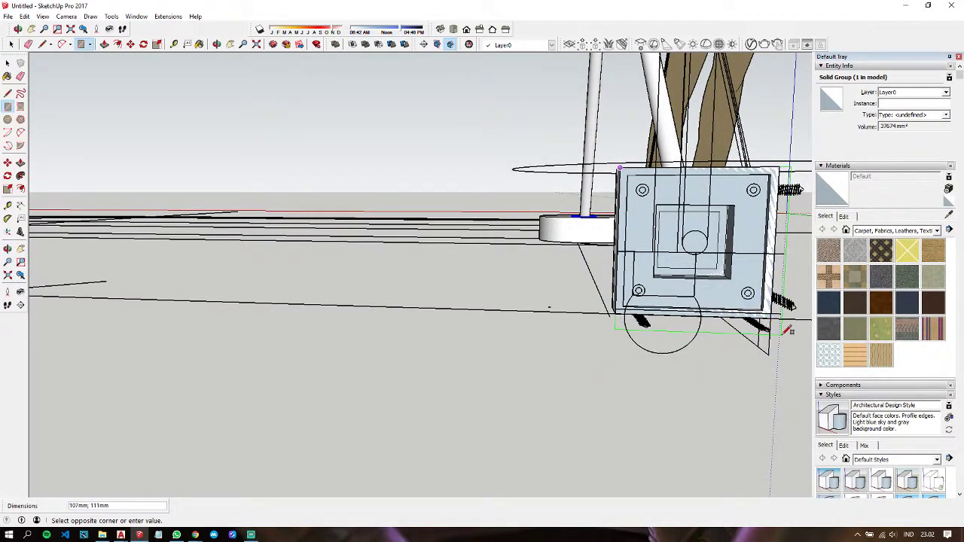
click(804, 371)
key(space)
double_click(742, 369)
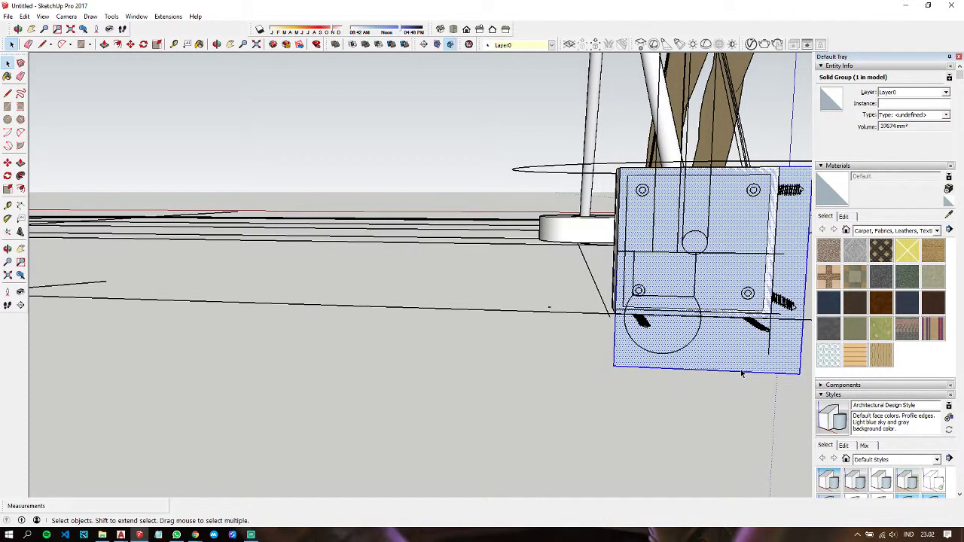
right_click(742, 369)
click(774, 456)
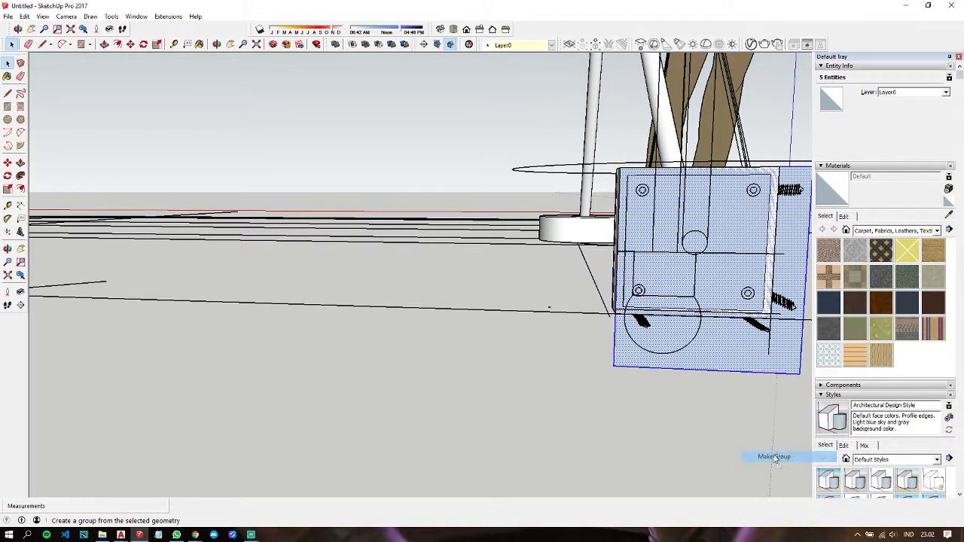
Step: Draw a large circle on the grouped mounting plate
scroll(708, 343, up, 2)
key(c)
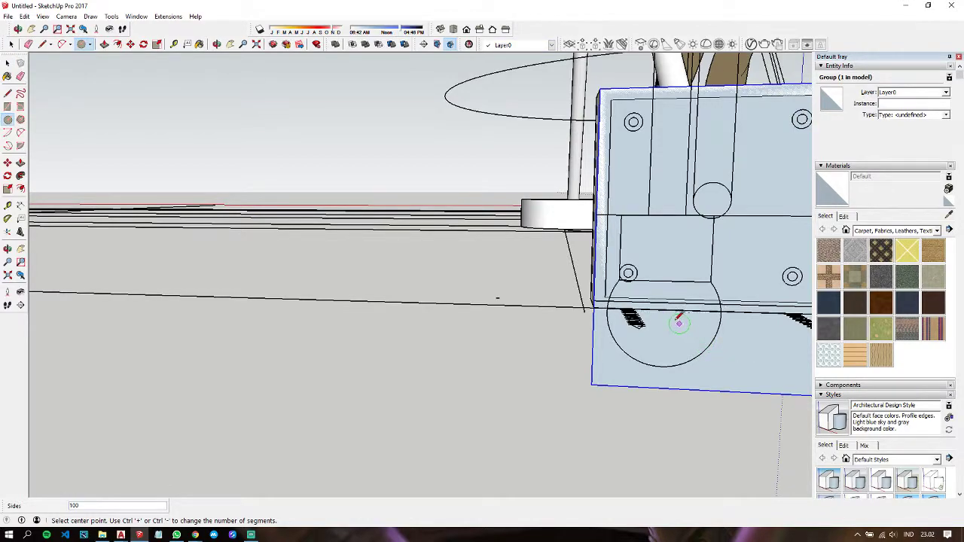
scroll(681, 339, up, 2)
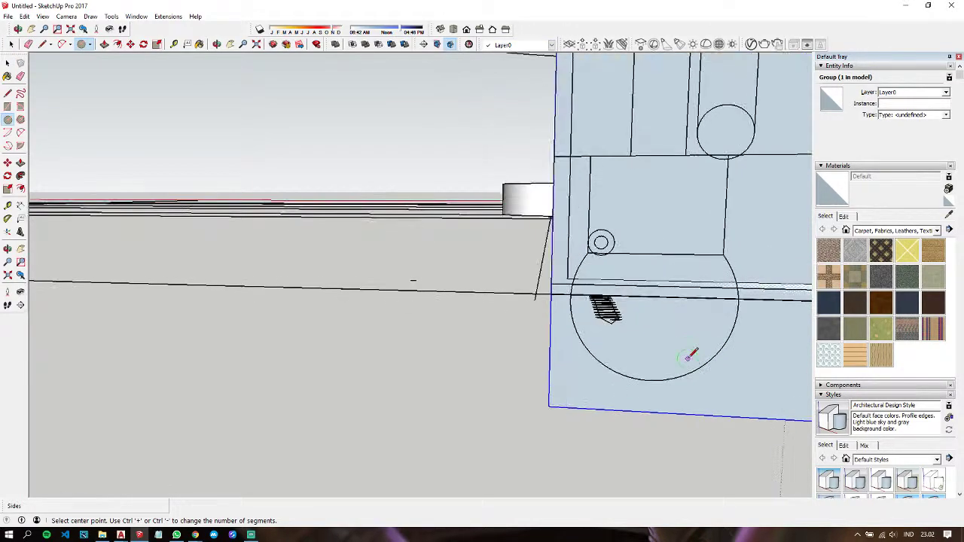
click(653, 301)
click(715, 356)
Step: Draw a straight chord across the top of the circle along the plate's edge
scroll(706, 268, up, 1)
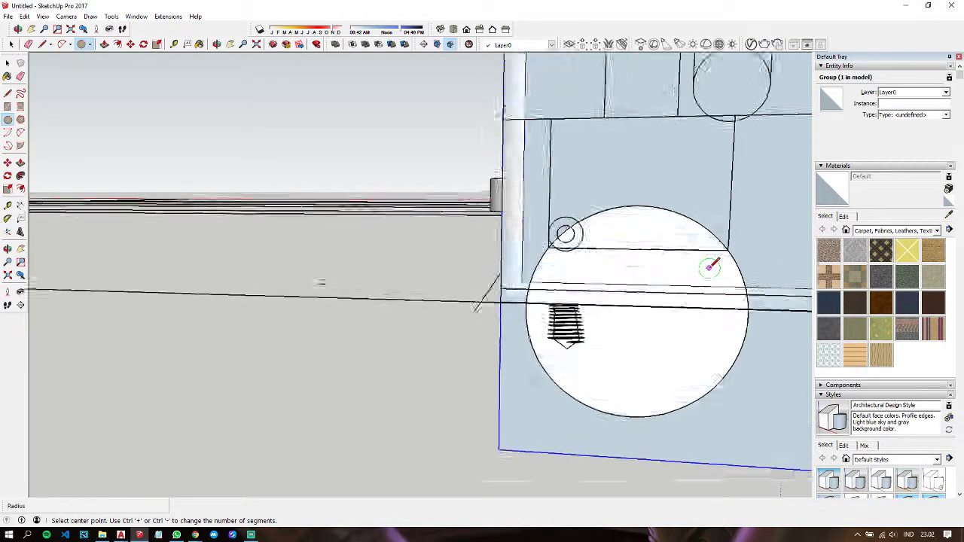
scroll(711, 267, up, 1)
key(l)
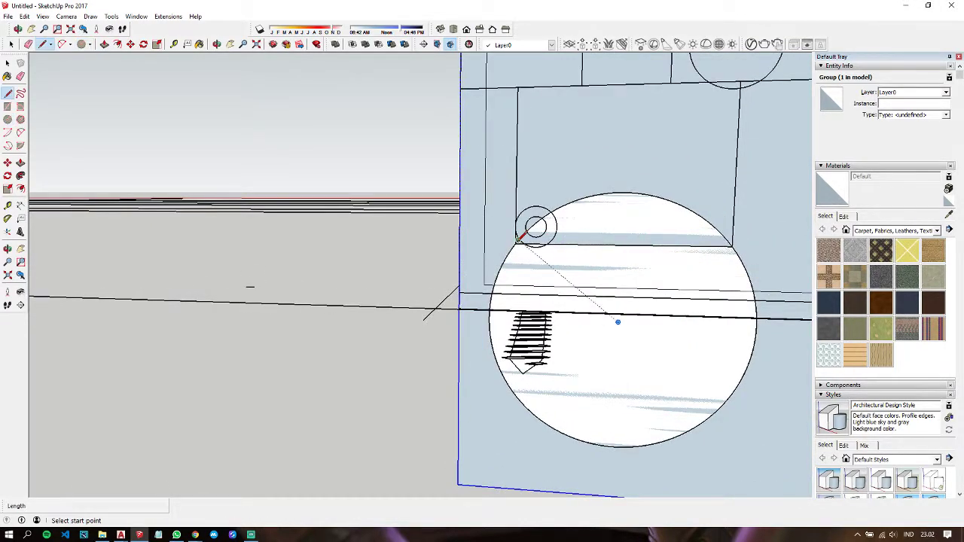
click(515, 241)
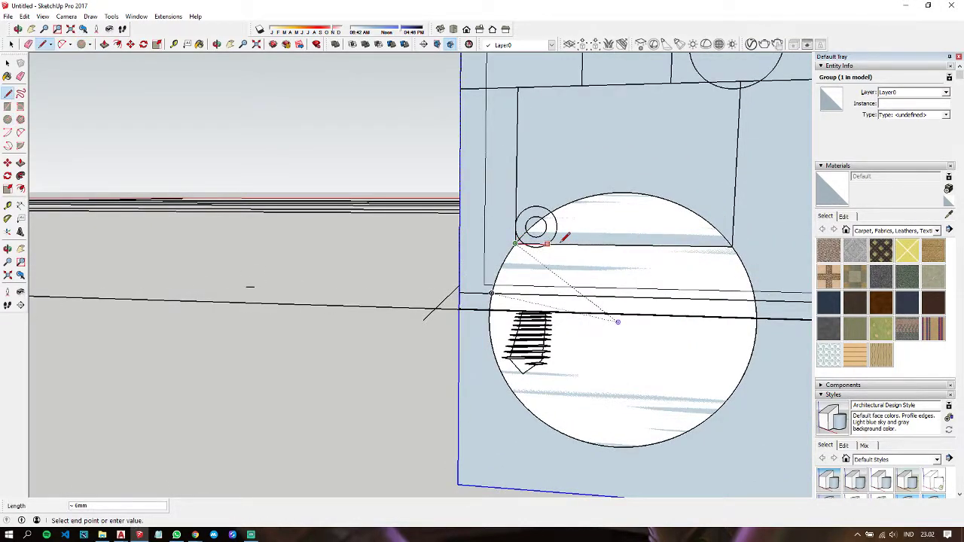
click(730, 242)
Step: Remove the circle's cap above the chord and select the mounting plate group
key(space)
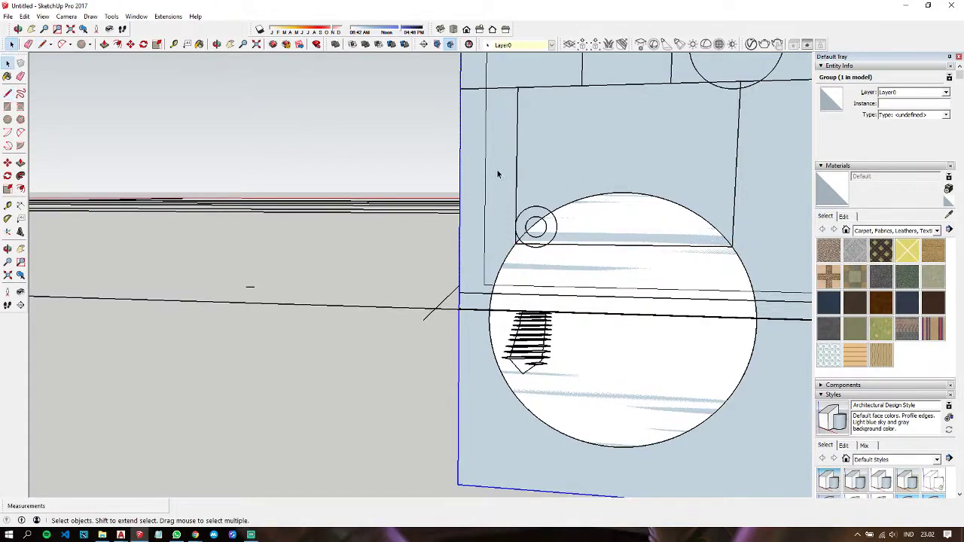
drag(497, 172, 717, 259)
scroll(734, 259, down, 5)
middle_drag(603, 249, 520, 196)
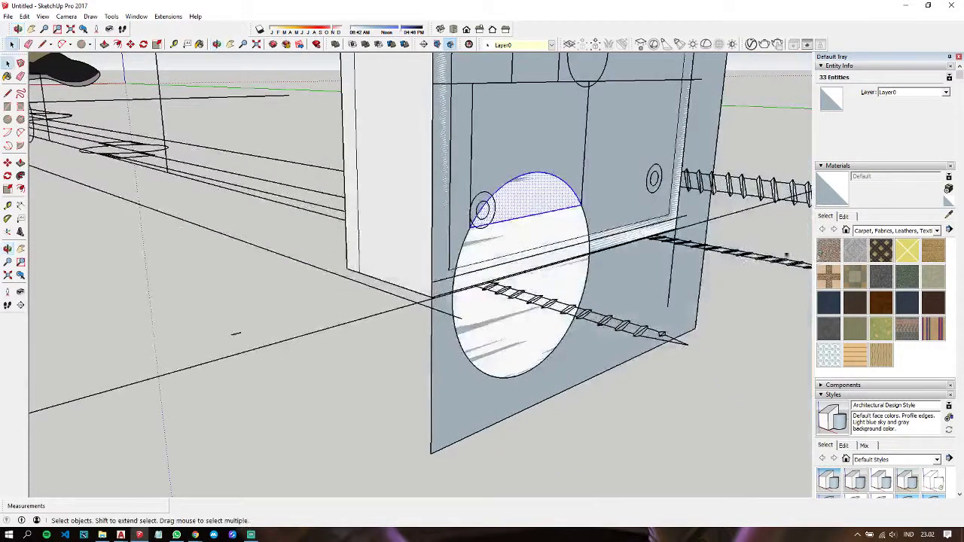
scroll(508, 185, down, 2)
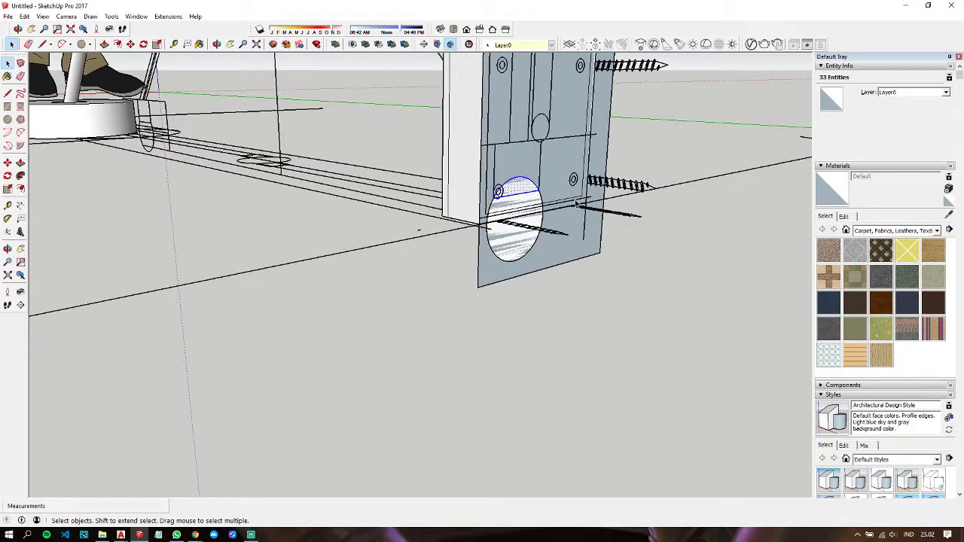
key(Escape)
scroll(486, 211, up, 2)
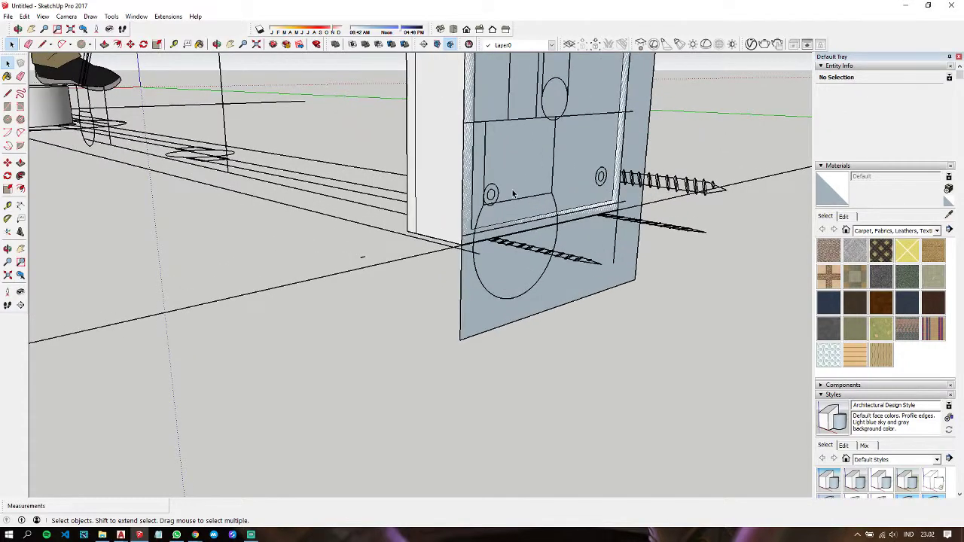
scroll(483, 214, up, 2)
click(466, 229)
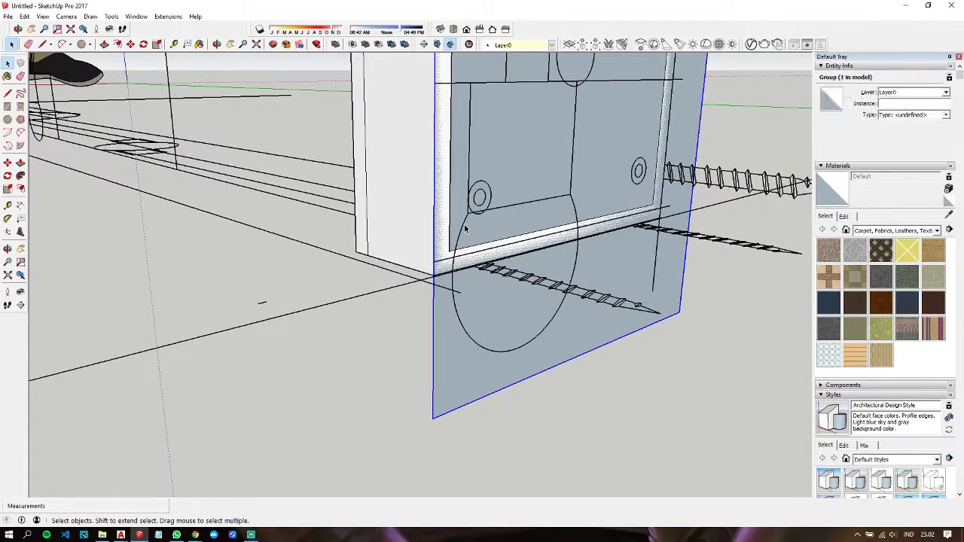
Step: Offset the trimmed arc about 3mm inward to form a thin rim
key(f)
click(466, 229)
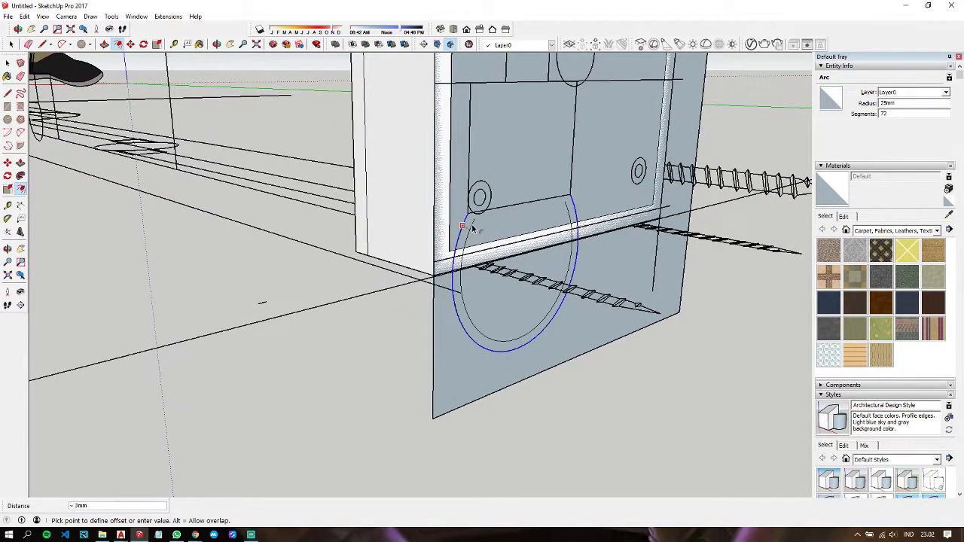
click(472, 228)
text(1)
scroll(482, 222, up, 1)
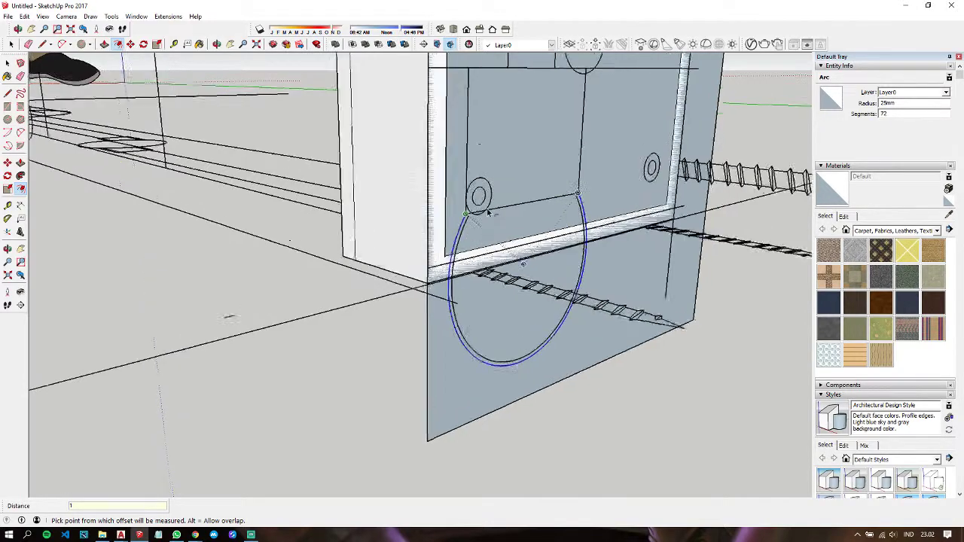
scroll(484, 219, up, 2)
Step: Start an edge at the arc's end point, cancel it, and zoom out to a wide view of the floor
key(l)
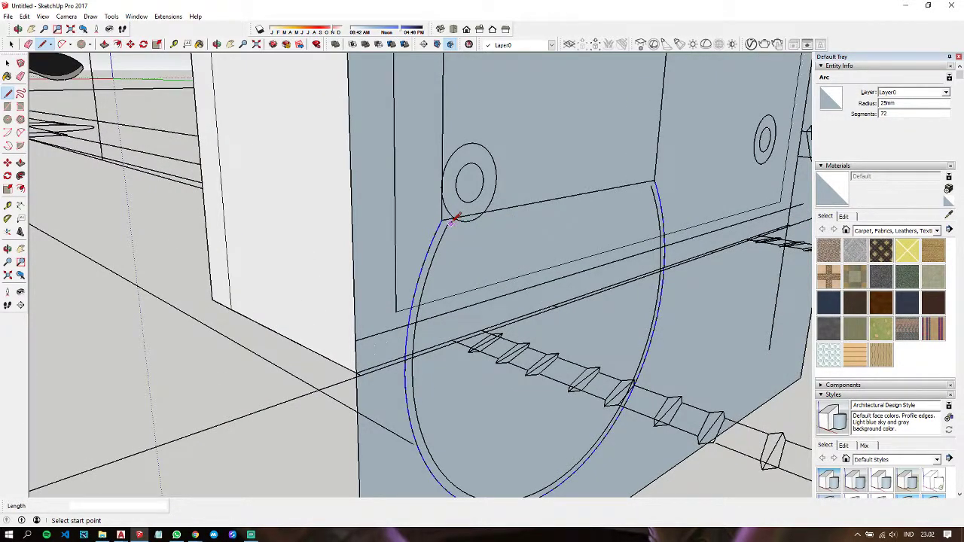
click(448, 223)
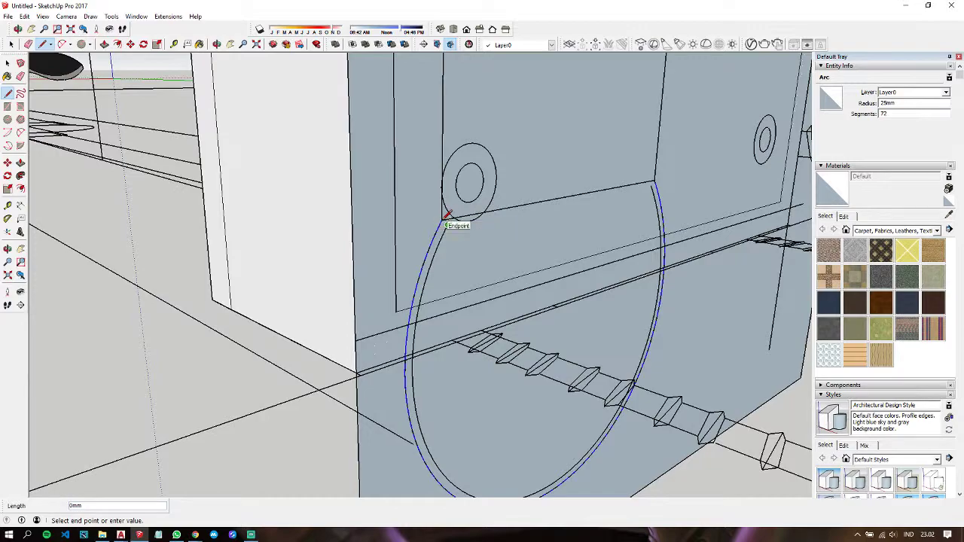
scroll(447, 218, up, 2)
scroll(447, 218, up, 2)
scroll(445, 216, down, 2)
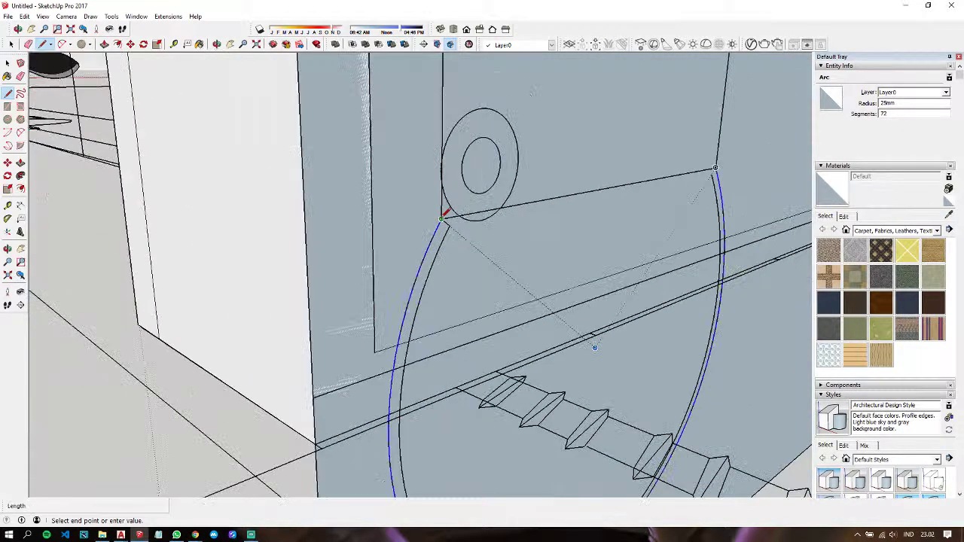
key(space)
key(l)
key(space)
scroll(712, 181, down, 5)
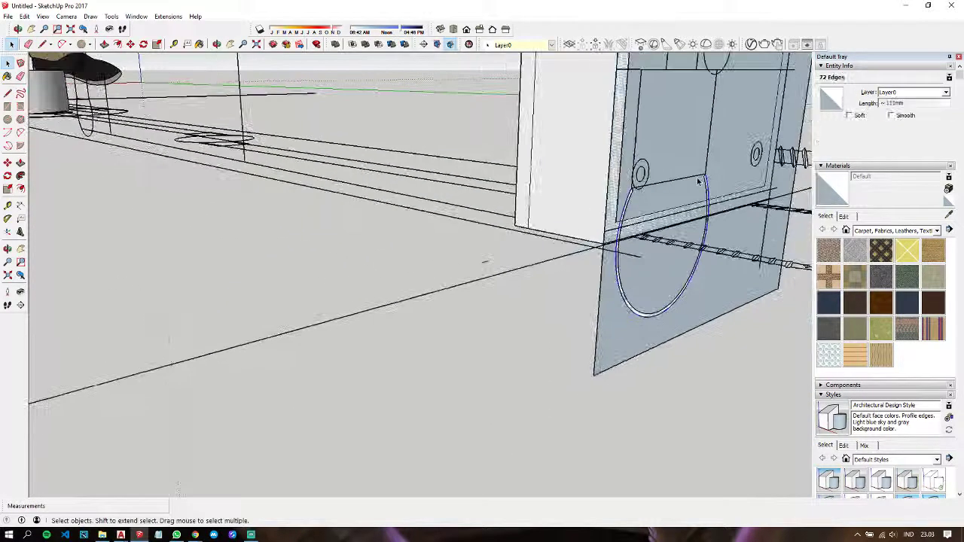
middle_drag(677, 188, 665, 197)
key(h)
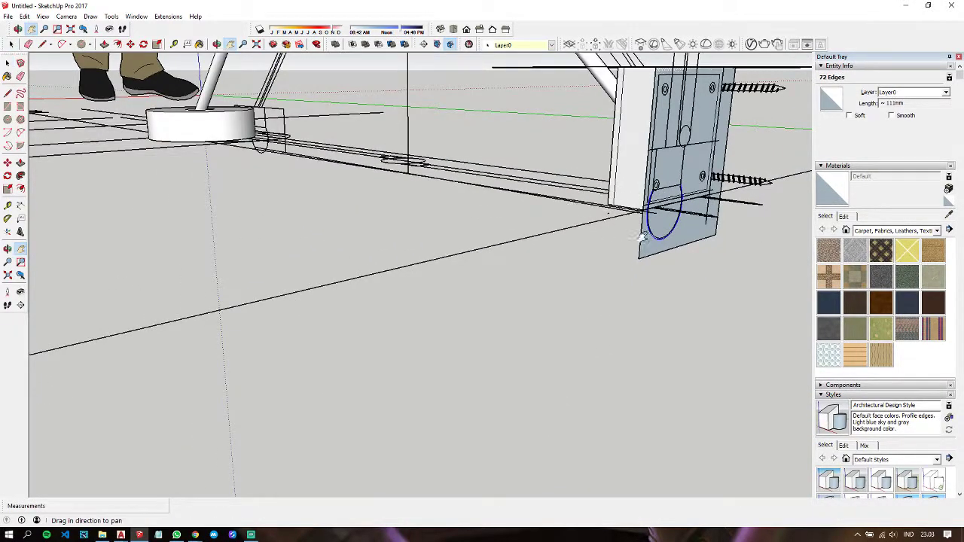
scroll(640, 237, up, 1)
key(c)
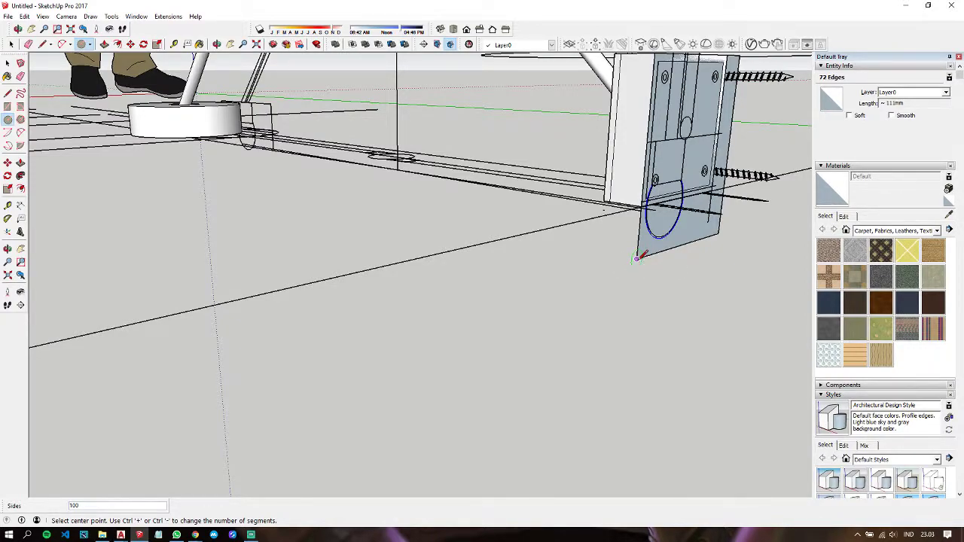
Step: Draw a 63mm-radius circle at the mounting plate's base and select the new disc
click(638, 259)
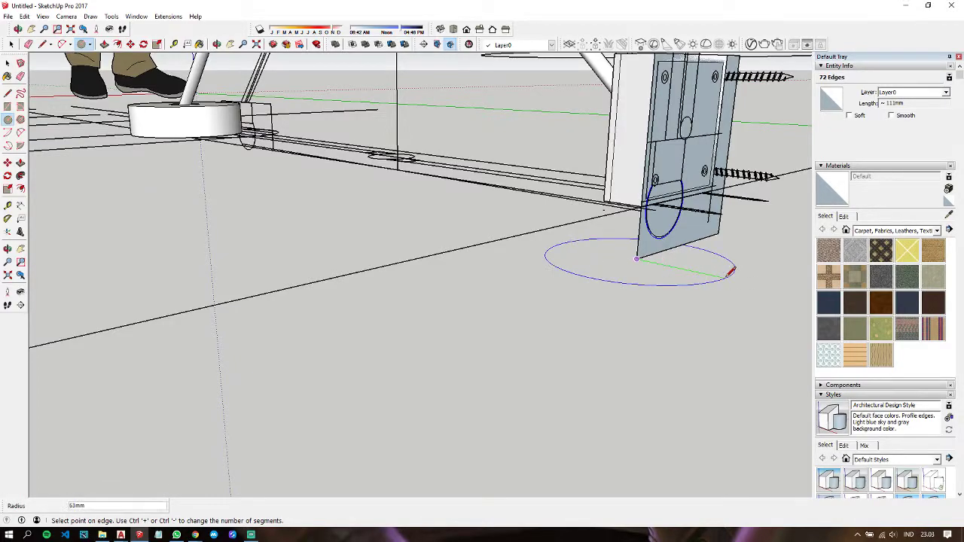
middle_drag(729, 271, 605, 303)
key(space)
click(604, 303)
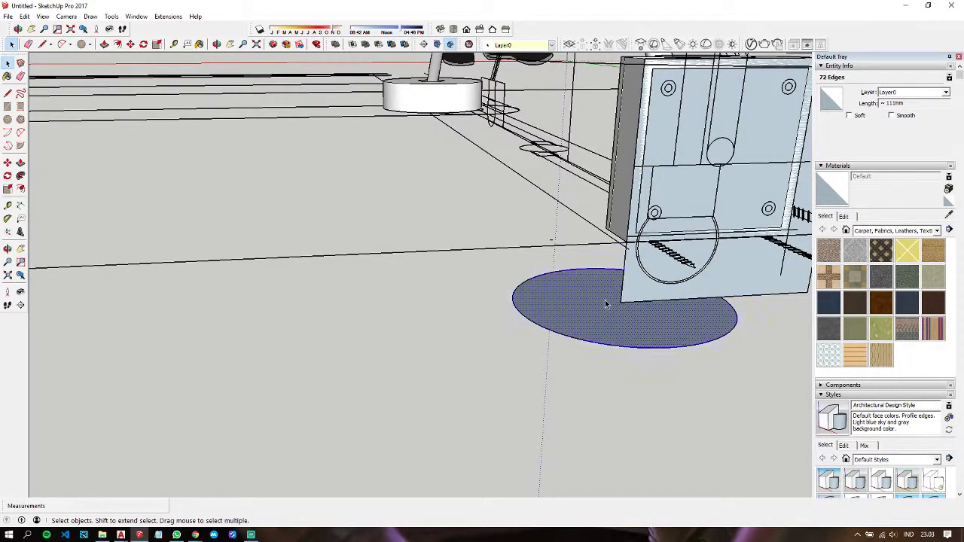
Step: Lift the disc up to the plate's midpoint, level with its lower holes
key(m)
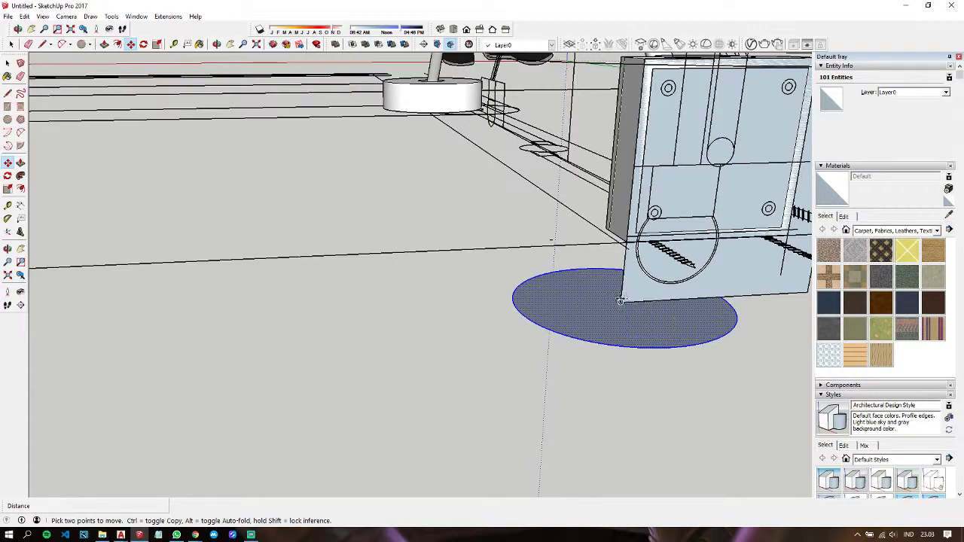
click(620, 302)
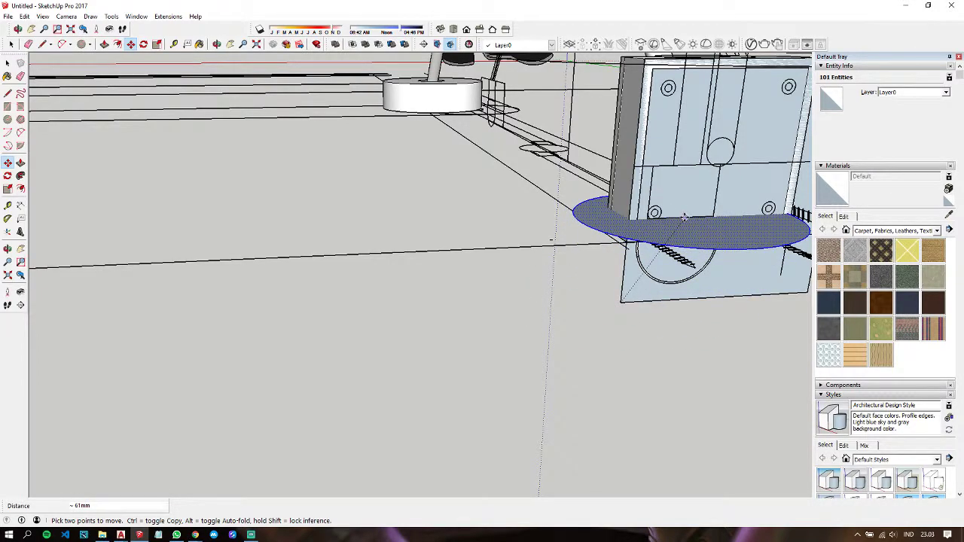
mouse_move(680, 217)
middle_down()
mouse_move(538, 163)
mouse_move(680, 329)
middle_up()
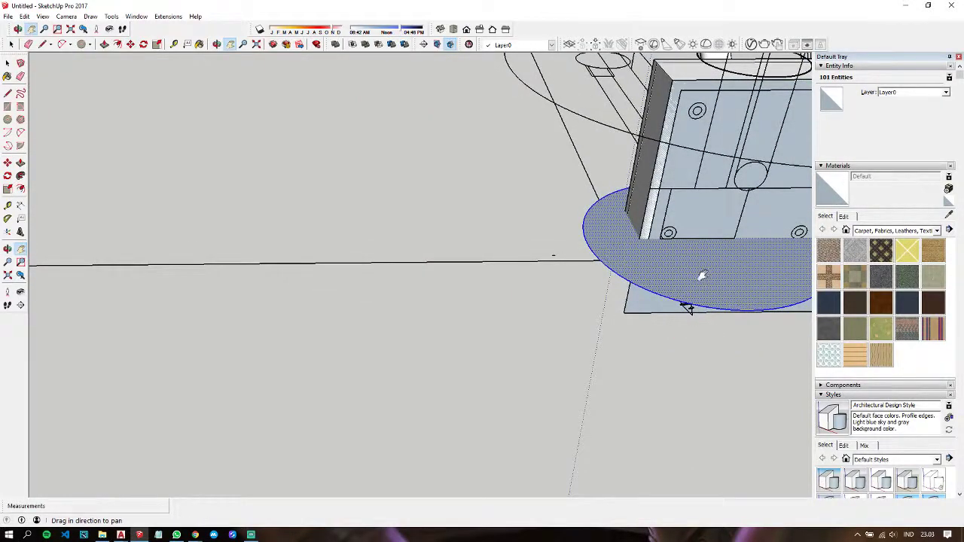
shift+middle_drag(699, 273, 496, 286)
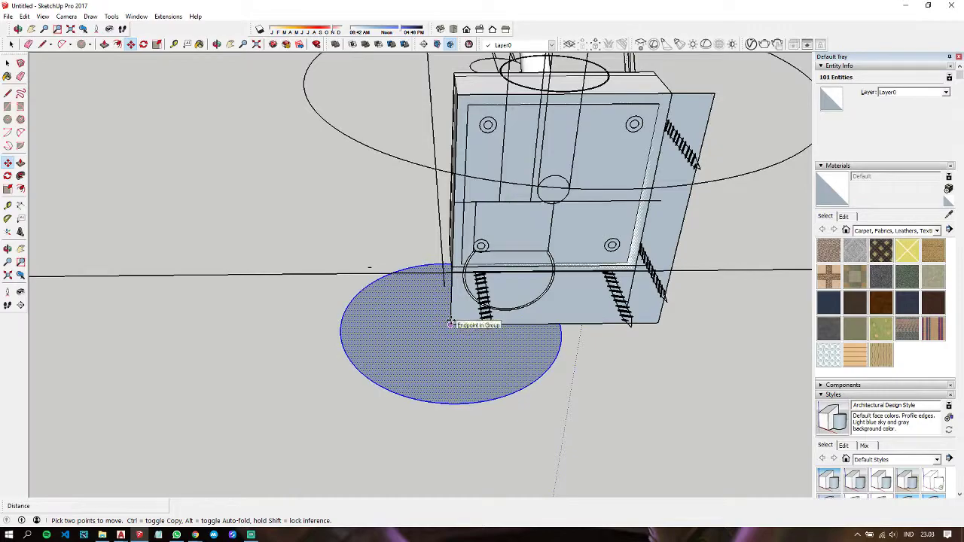
click(450, 323)
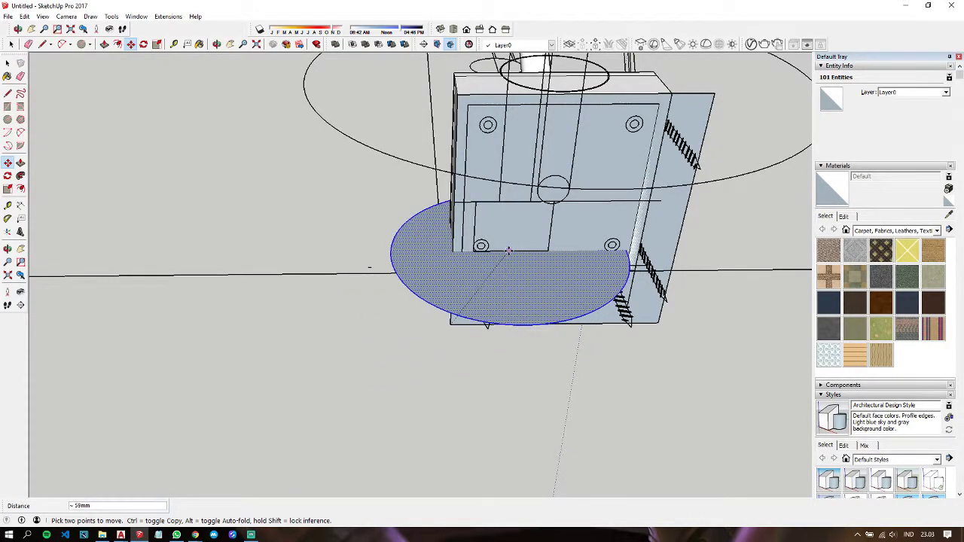
click(512, 251)
middle_drag(512, 253, 509, 267)
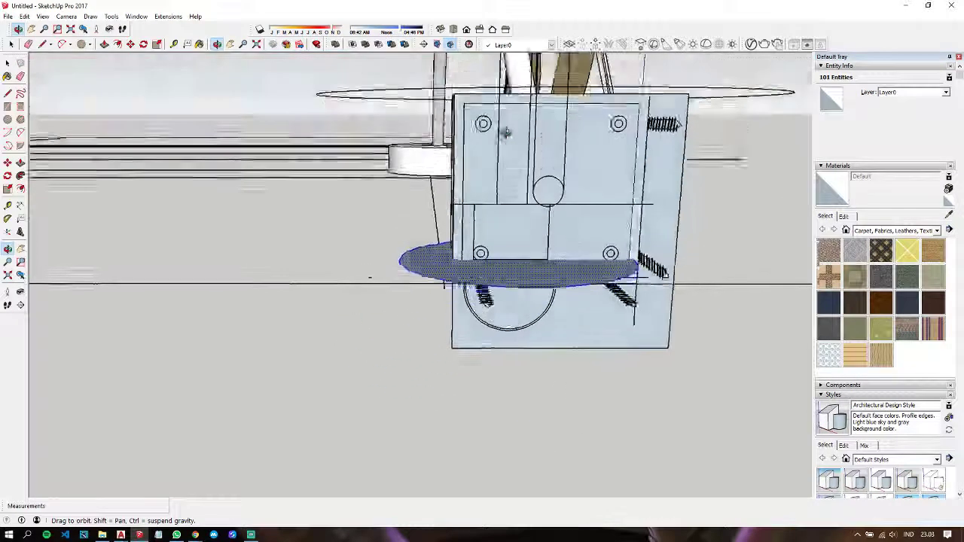
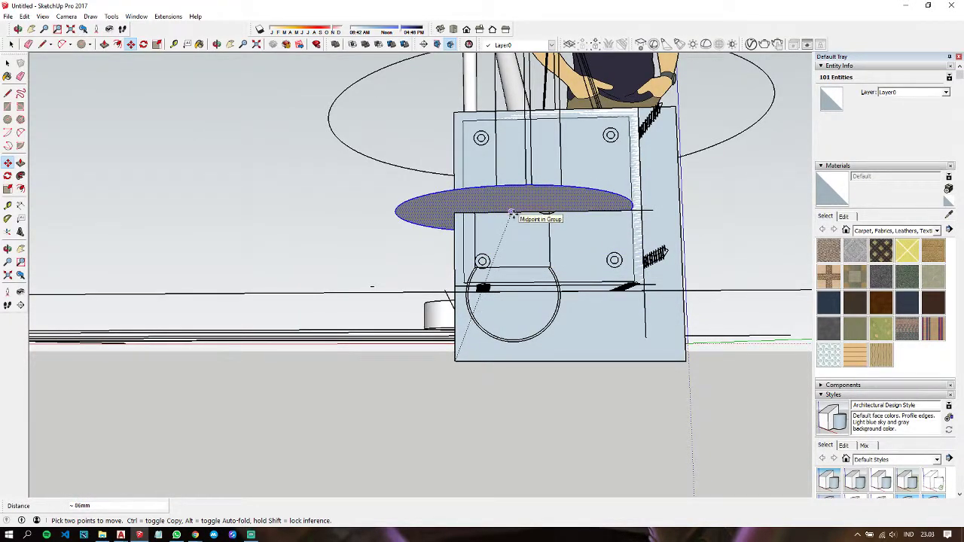
Step: Drop the ellipse at the group midpoint and delete its filled face, keeping the outline
click(511, 214)
scroll(483, 304, up, 3)
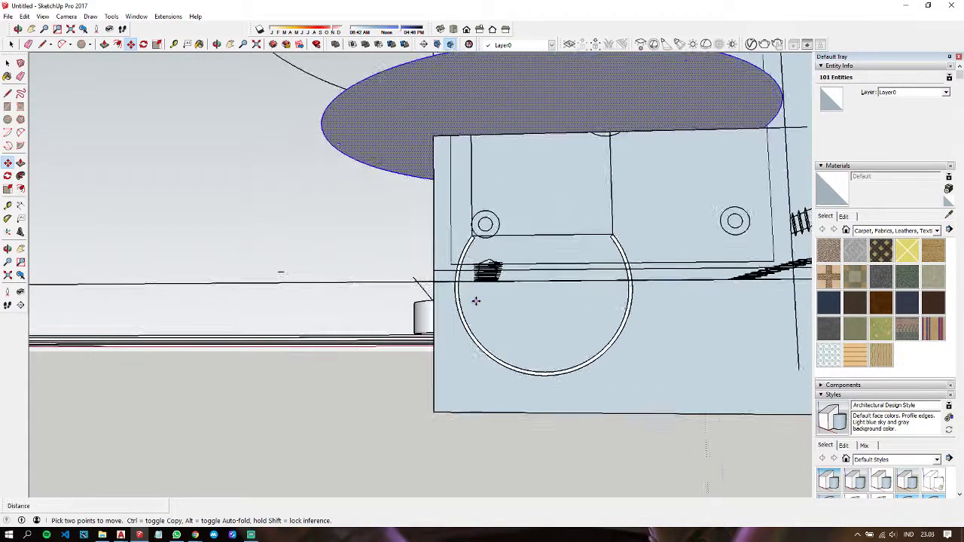
key(space)
click(482, 117)
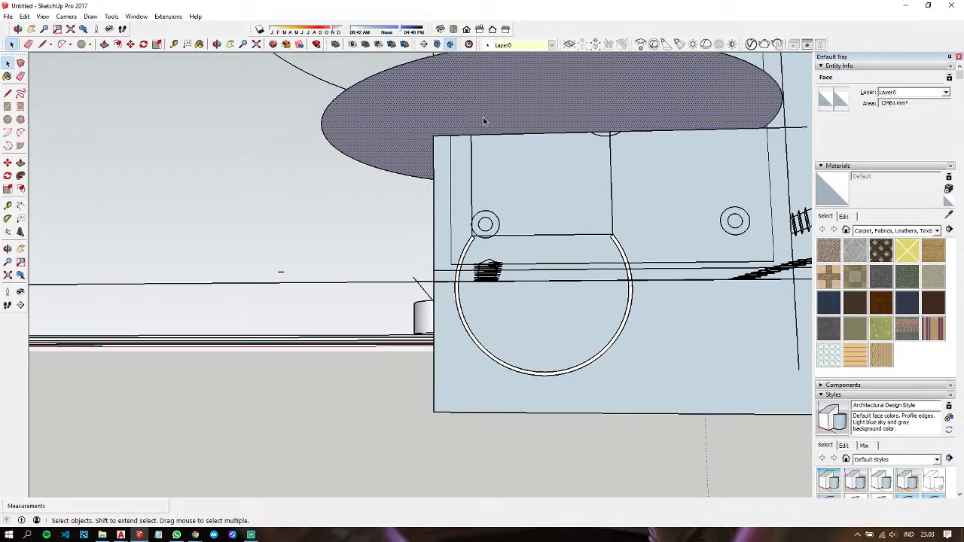
key(Delete)
click(371, 172)
Step: Orbit to an angled view and select the whole opened sphere
key(p)
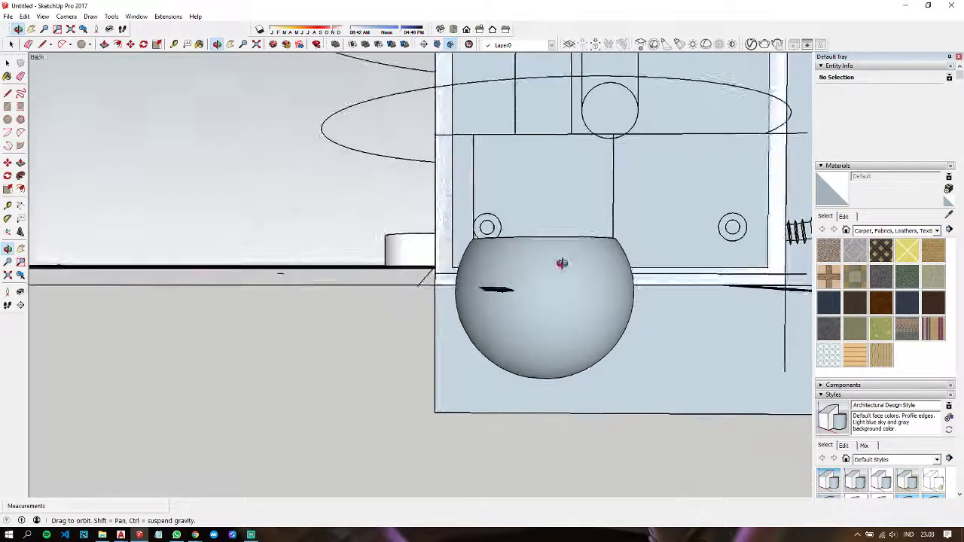
middle_drag(536, 197, 587, 372)
key(space)
triple_click(572, 330)
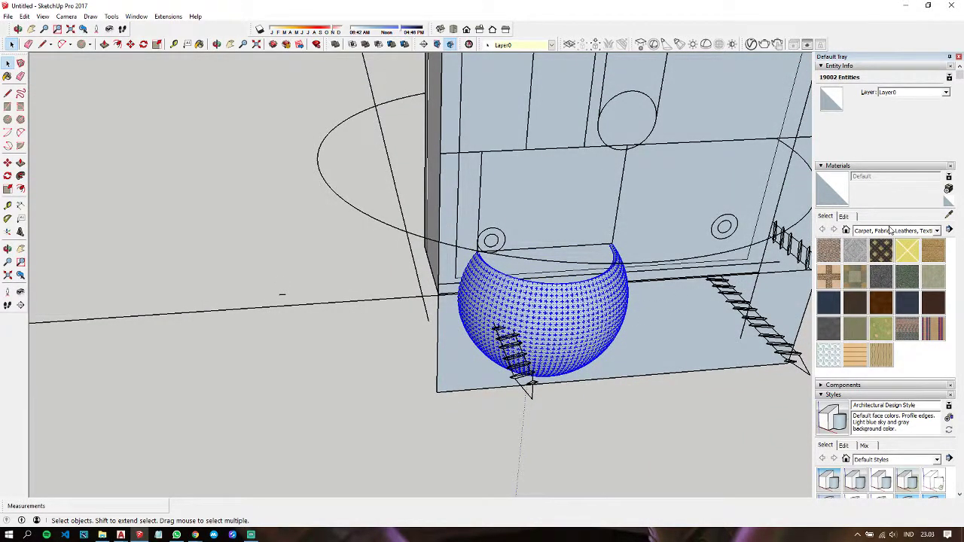
Step: Paint the sphere with the Colors-Named 0056_Yellow material
click(890, 230)
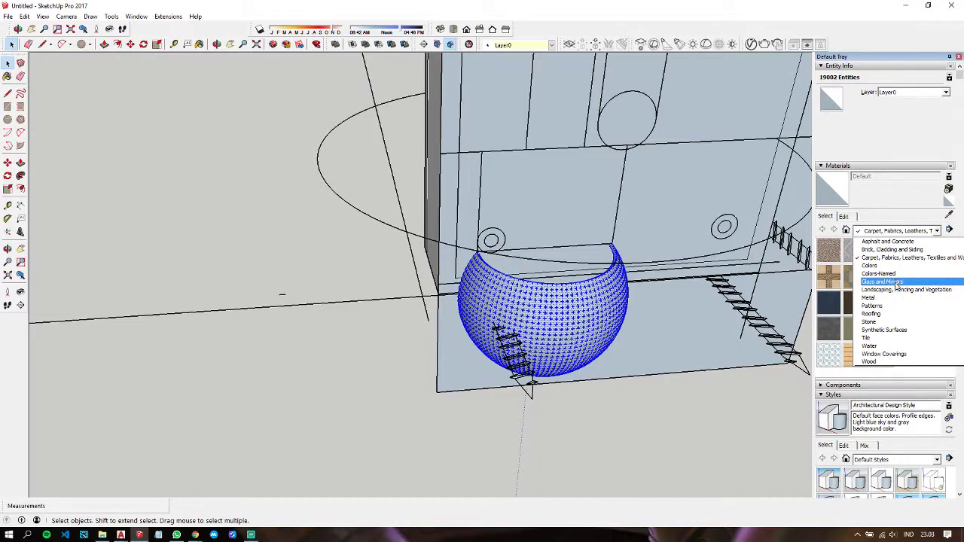
click(894, 273)
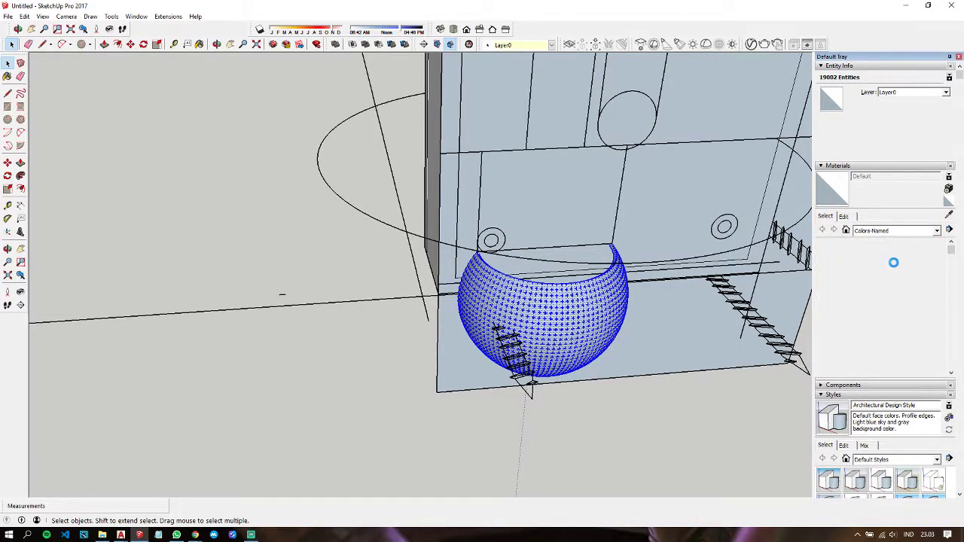
scroll(861, 324, down, 5)
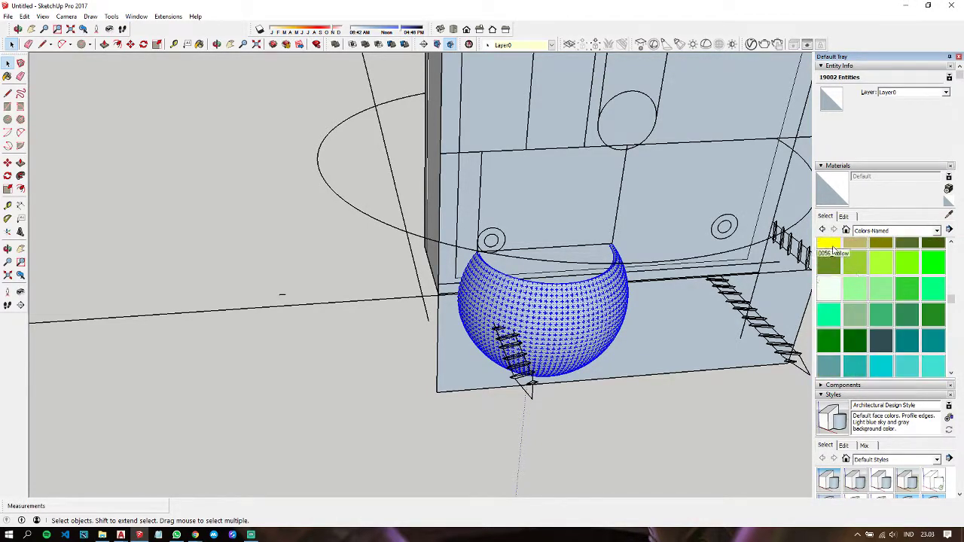
click(829, 244)
click(551, 315)
Step: Make the yellow sphere a single group
key(space)
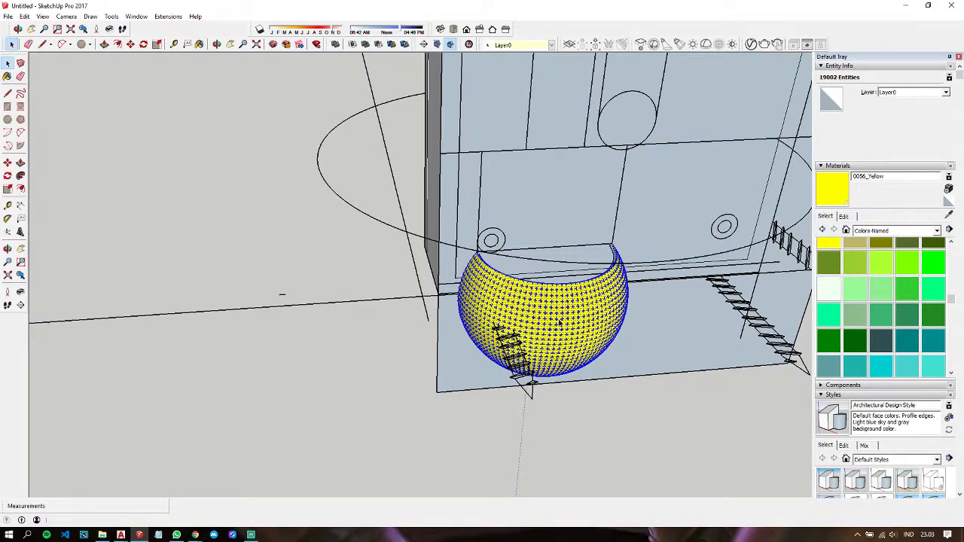
right_click(559, 320)
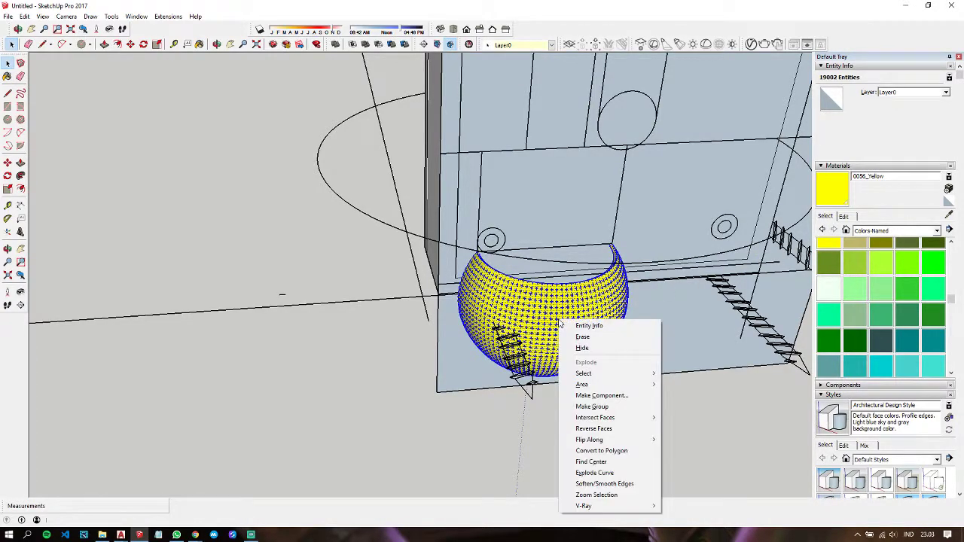
click(602, 409)
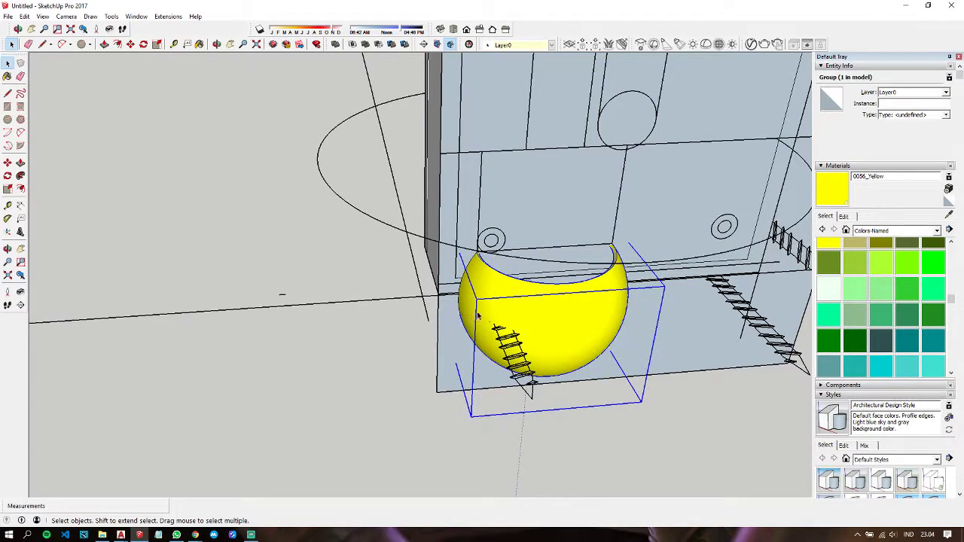
Step: Move the yellow bulb group up into the lampshade beneath the socket
key(m)
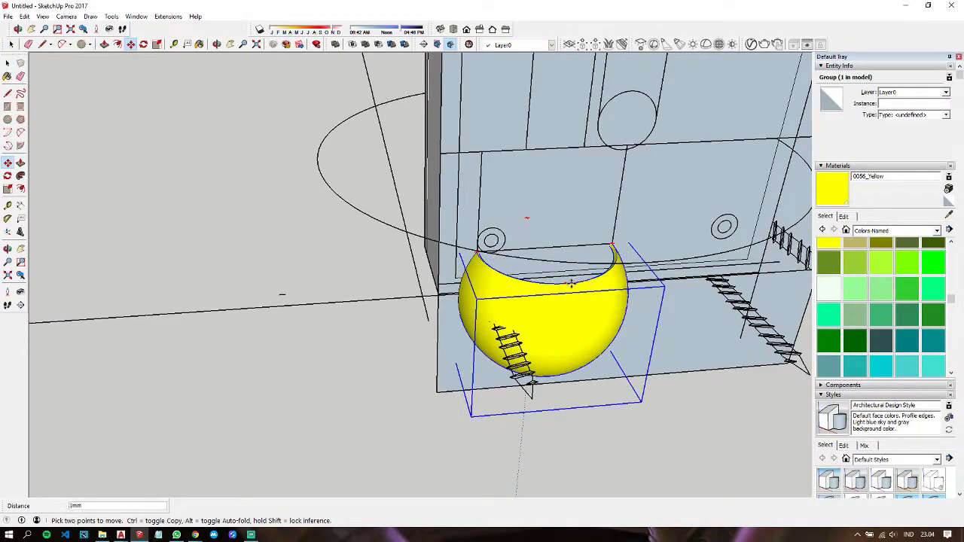
scroll(573, 280, down, 5)
middle_drag(723, 273, 736, 248)
scroll(736, 248, up, 8)
scroll(736, 248, down, 5)
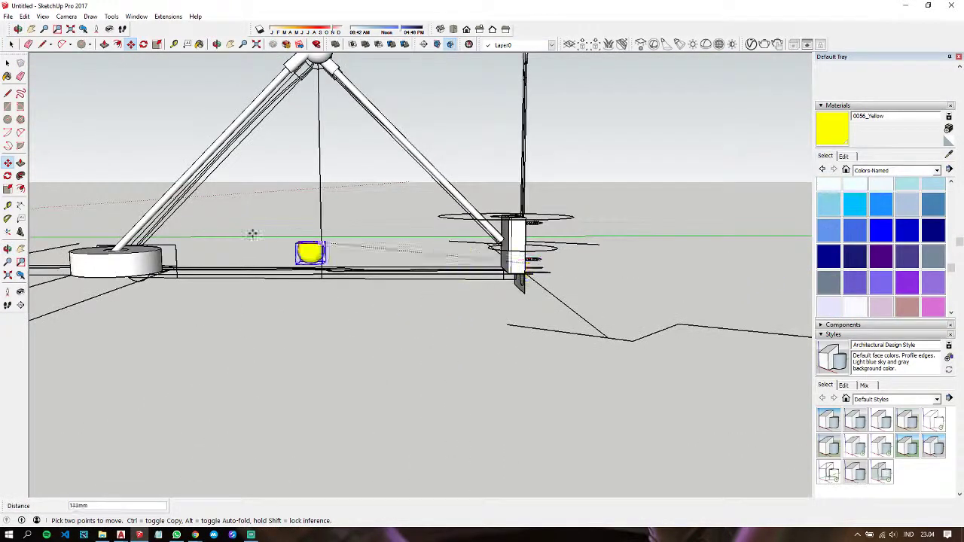
middle_drag(252, 232, 467, 189)
scroll(539, 174, up, 5)
click(539, 174)
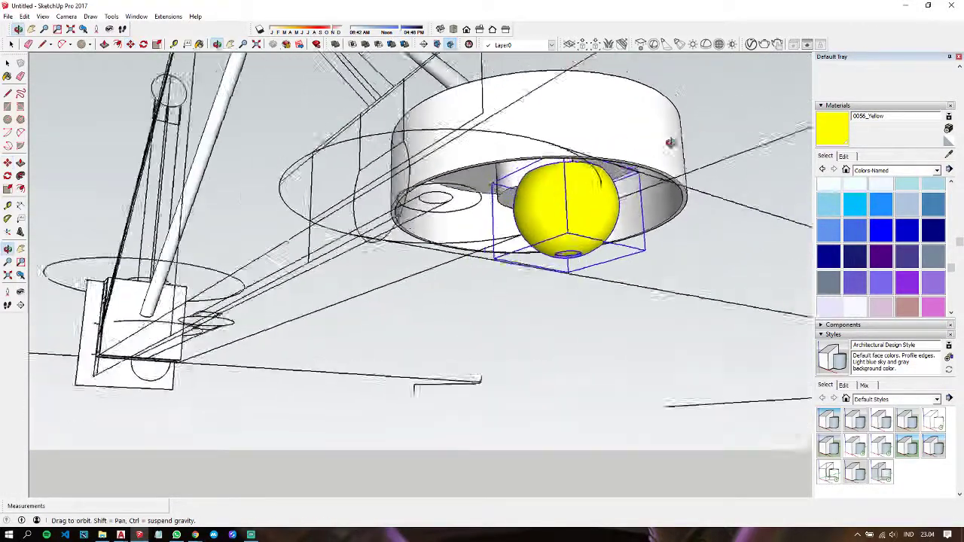
middle_drag(539, 174, 692, 226)
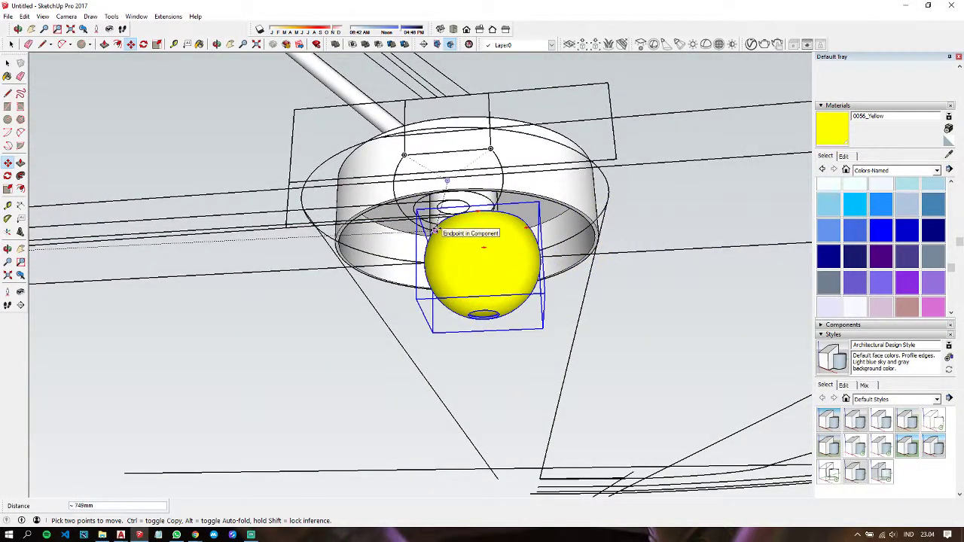
middle_drag(466, 218, 410, 229)
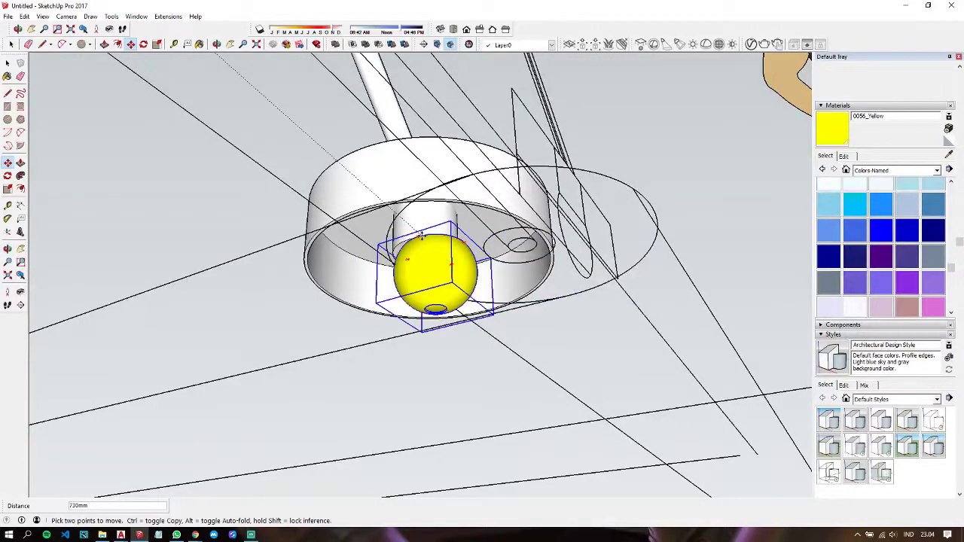
Step: Orbit under and above the shade to check the bulb's placement
middle_drag(427, 237, 450, 249)
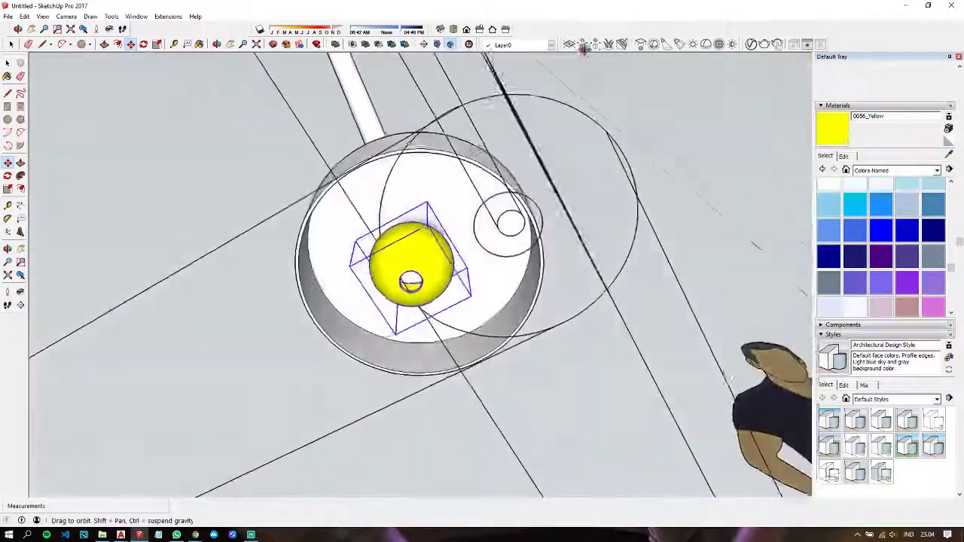
middle_drag(583, 47, 511, 222)
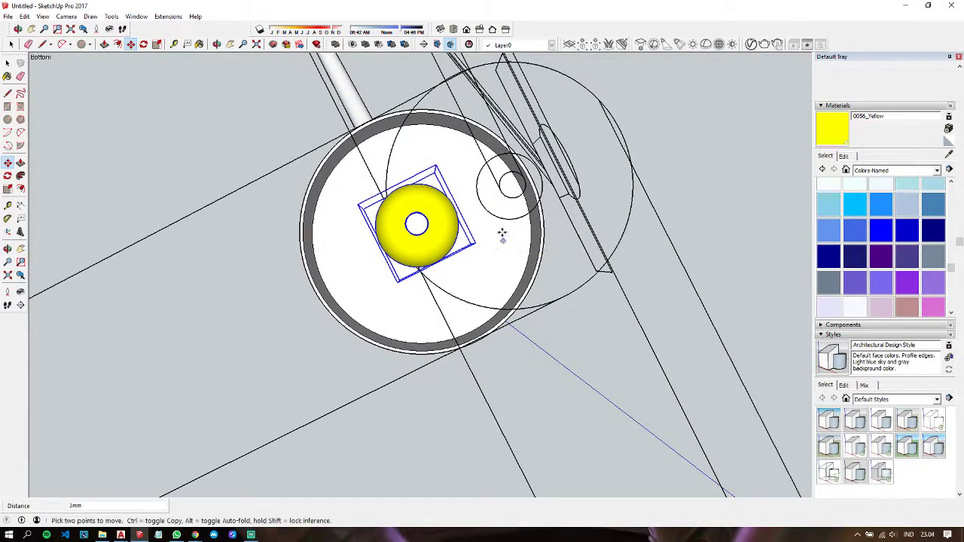
mouse_move(502, 232)
middle_down()
mouse_move(420, 328)
mouse_move(332, 174)
mouse_move(384, 361)
mouse_move(316, 318)
mouse_move(263, 312)
mouse_move(463, 301)
mouse_move(387, 222)
mouse_move(542, 252)
middle_up()
scroll(409, 313, up, 3)
key(m)
scroll(536, 242, up, 2)
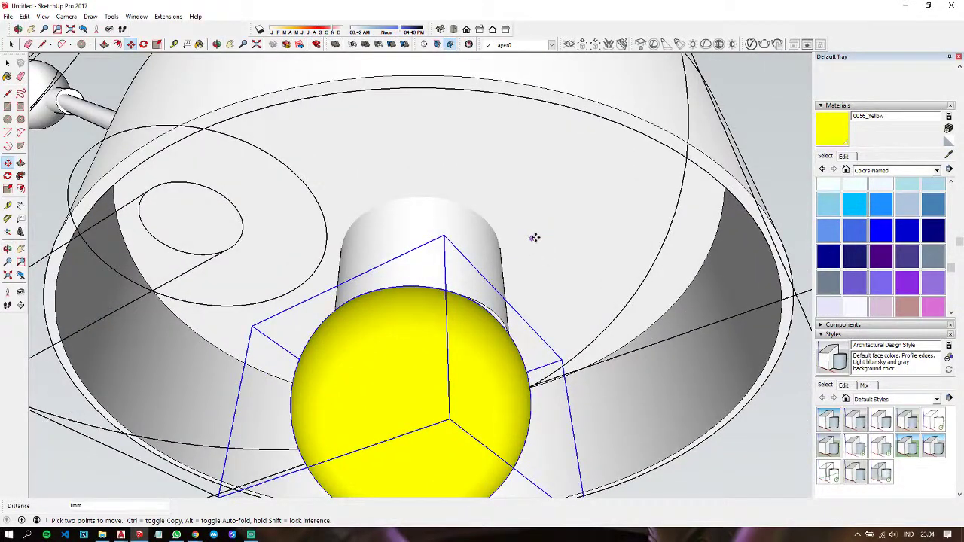
scroll(545, 239, up, 2)
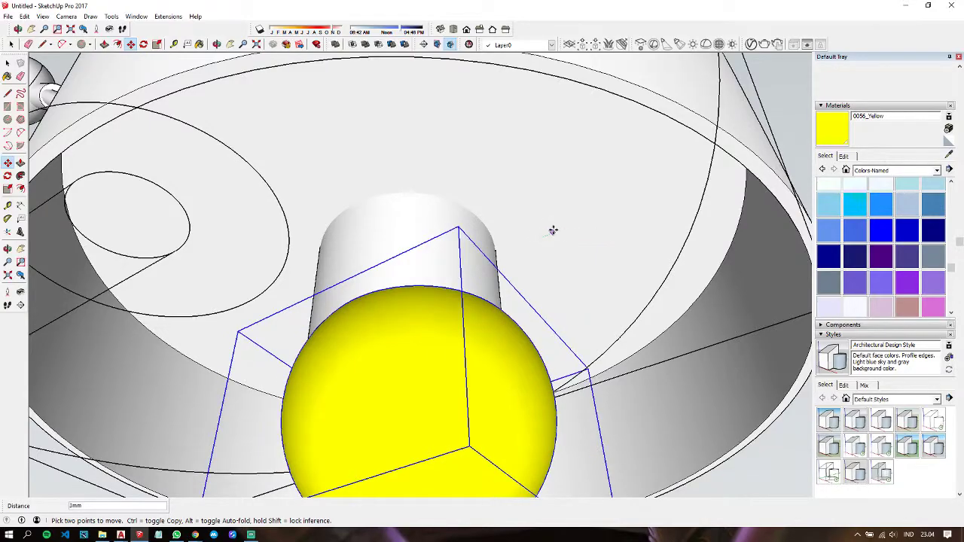
scroll(552, 230, down, 3)
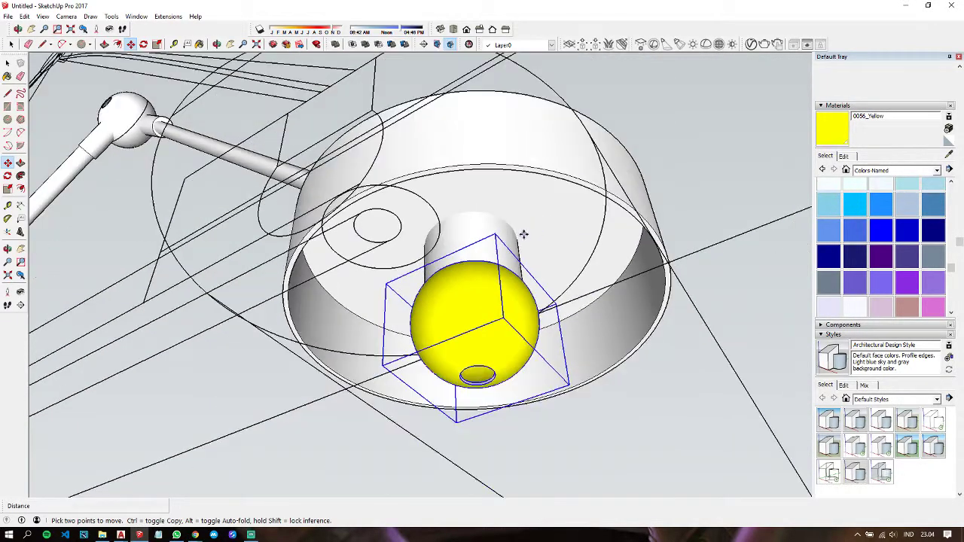
mouse_move(522, 208)
middle_down()
mouse_move(475, 102)
mouse_move(459, 368)
middle_up()
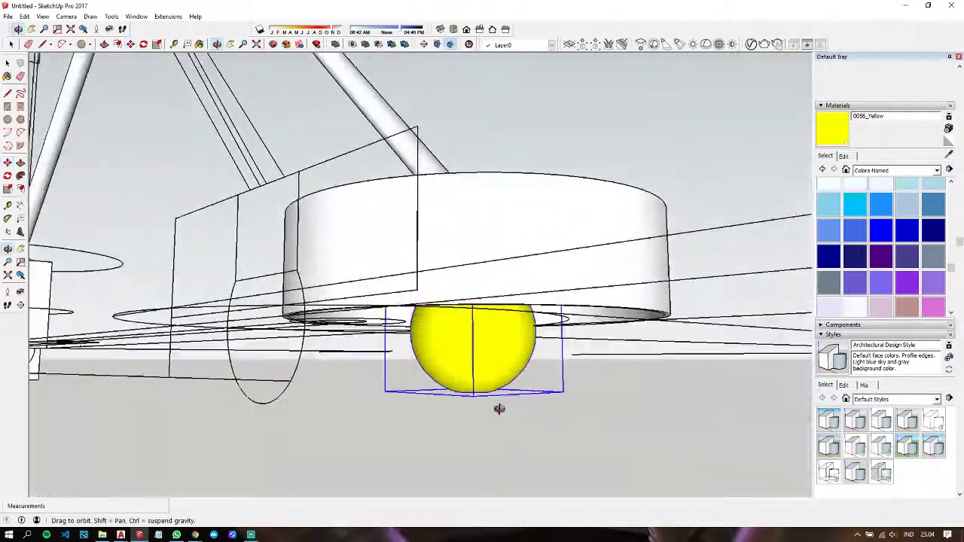
scroll(459, 367, down, 4)
mouse_move(542, 241)
middle_down()
mouse_move(235, 383)
mouse_move(286, 372)
middle_up()
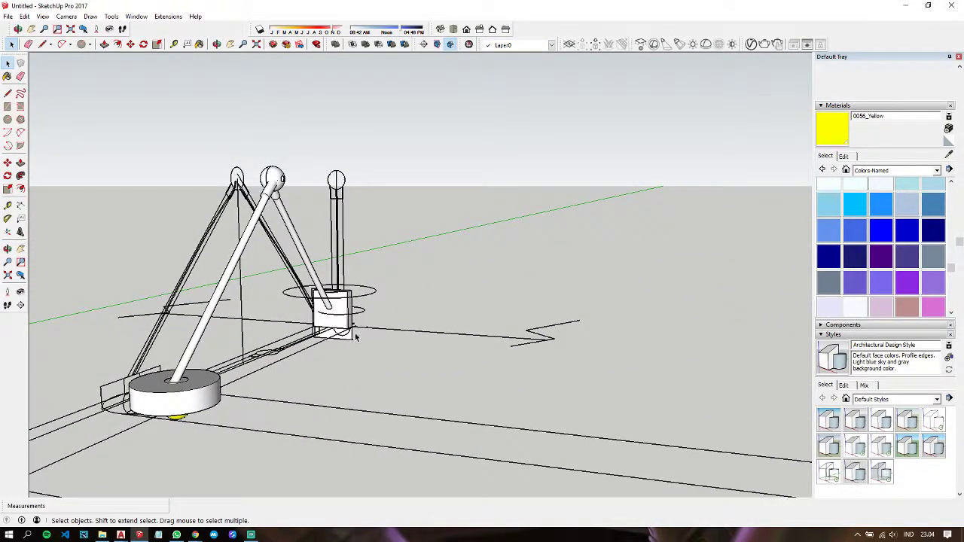
Step: Orbit to the wall bracket's front, briefly selecting and deselecting its lower screws
scroll(356, 336, down, 3)
mouse_move(356, 336)
middle_down()
mouse_move(451, 306)
mouse_move(637, 349)
mouse_move(559, 327)
middle_up()
click(315, 248)
scroll(293, 264, down, 2)
mouse_move(293, 265)
middle_down()
mouse_move(390, 269)
mouse_move(351, 354)
middle_up()
scroll(351, 356, up, 5)
scroll(351, 355, up, 2)
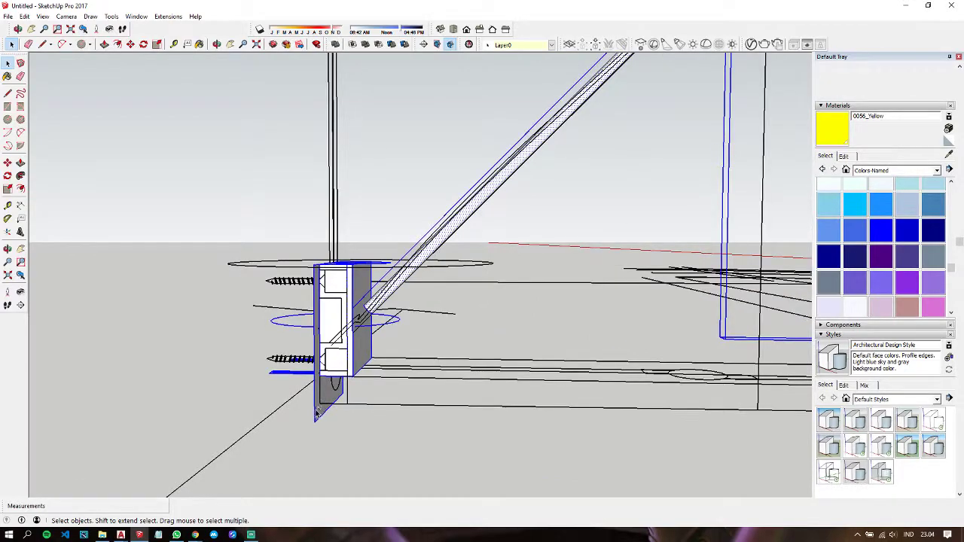
mouse_move(316, 413)
middle_down()
mouse_move(393, 402)
mouse_move(397, 412)
middle_up()
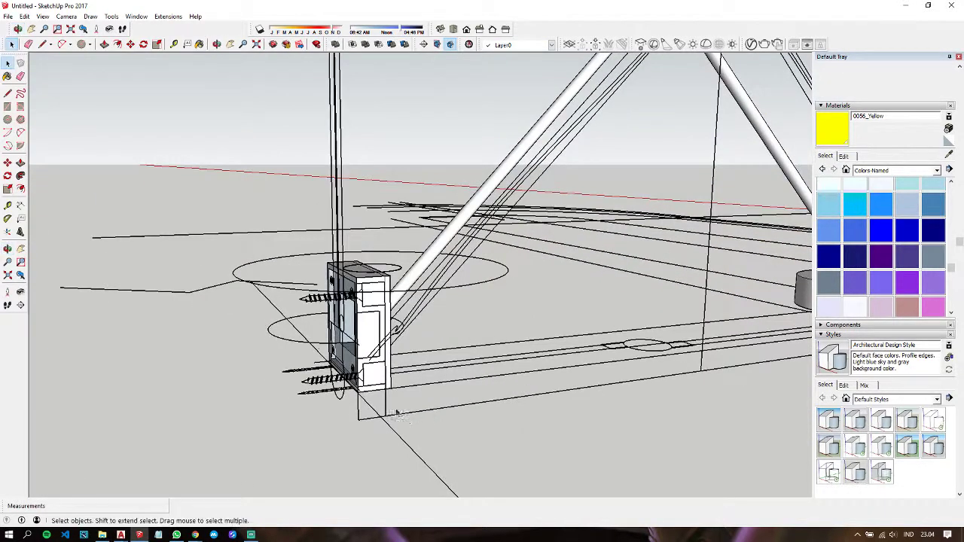
click(350, 387)
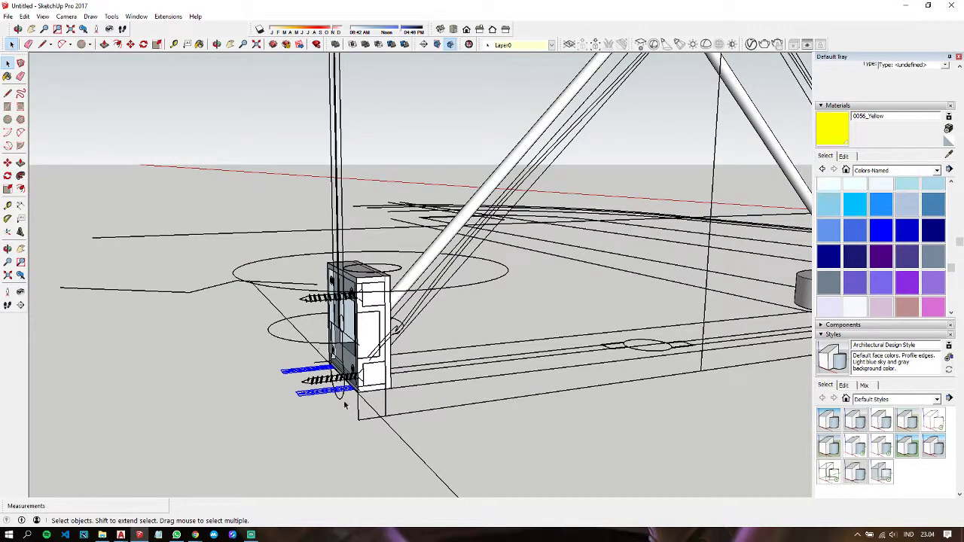
click(344, 405)
mouse_move(344, 405)
middle_down()
mouse_move(329, 379)
mouse_move(268, 355)
middle_up()
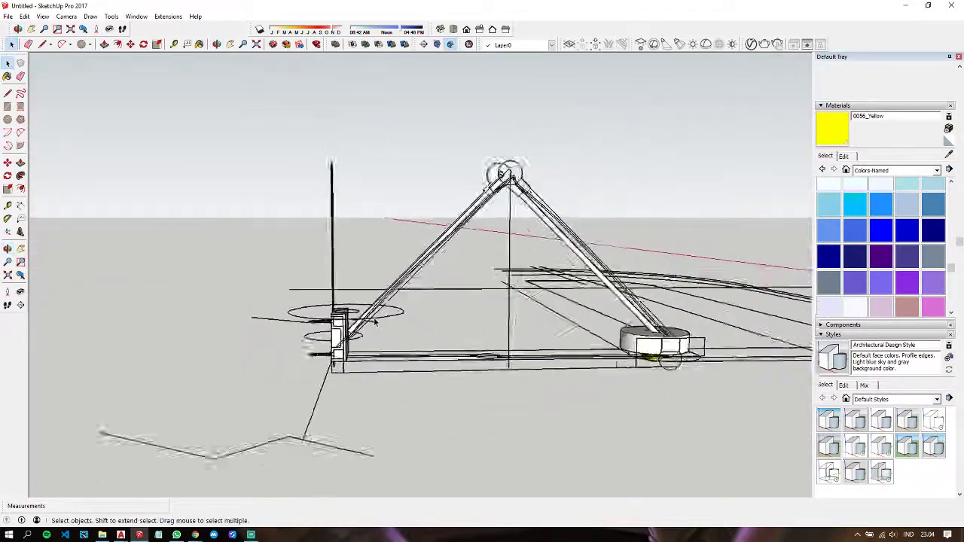
Step: Window-select the A-frame assembly, then drop the vertical post and left strut from the selection
drag(254, 168, 660, 422)
mouse_move(660, 422)
middle_down()
mouse_move(326, 397)
mouse_move(526, 349)
mouse_move(405, 396)
middle_up()
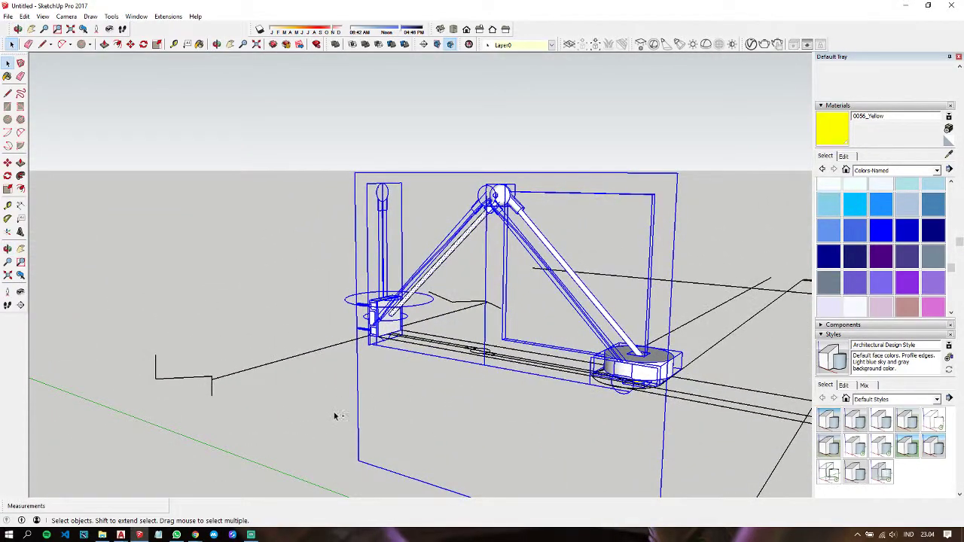
scroll(400, 209, up, 2)
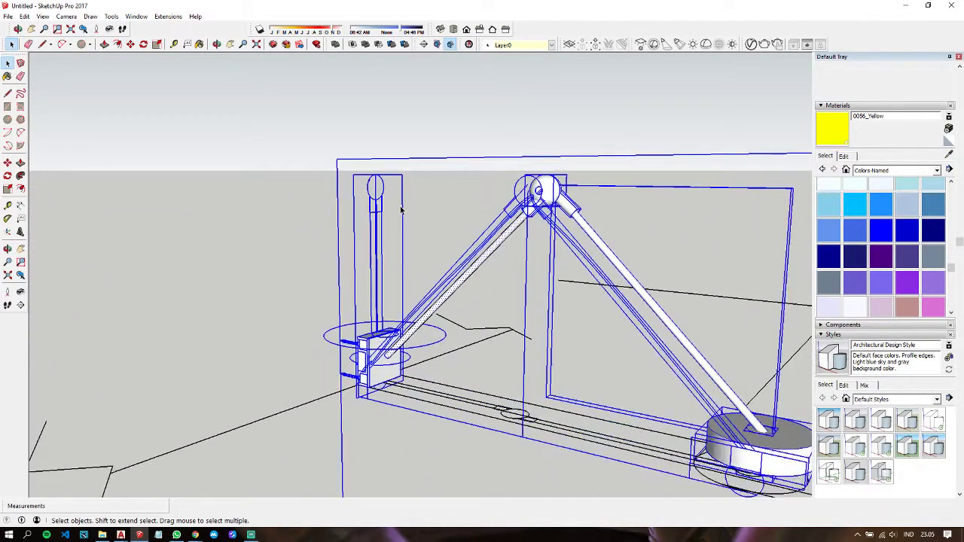
shift+click(374, 237)
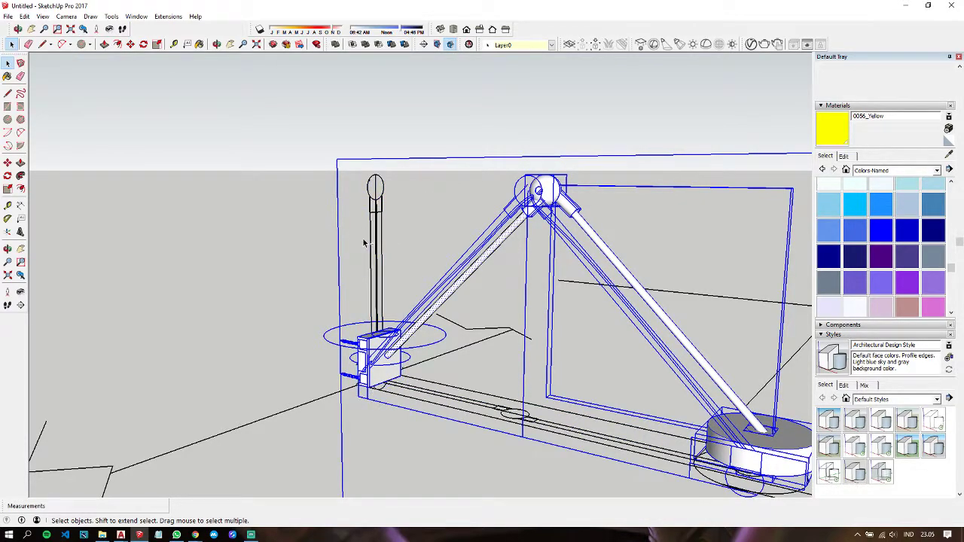
shift+click(597, 262)
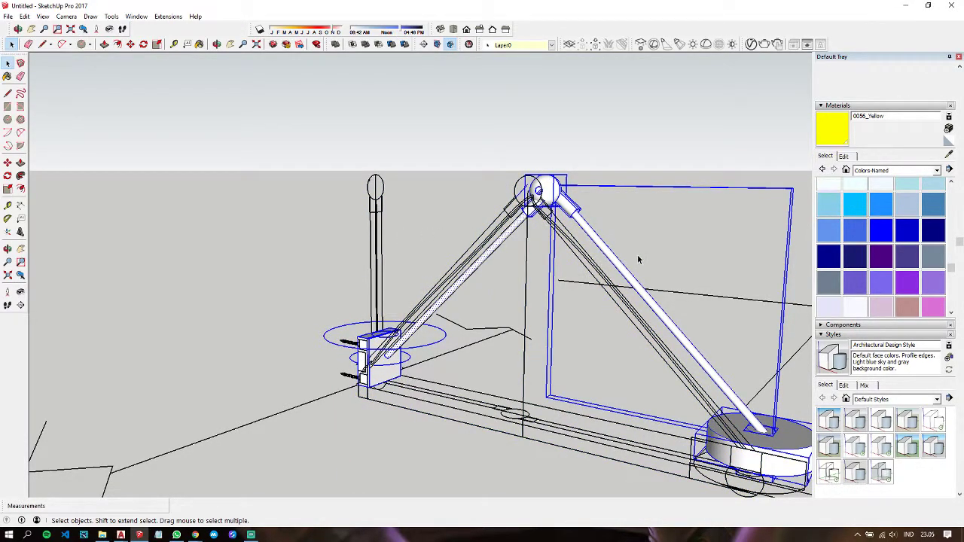
mouse_move(637, 259)
middle_down()
mouse_move(462, 301)
mouse_move(455, 256)
middle_up()
Step: Make the diagonal lamp rod its own group
click(454, 255)
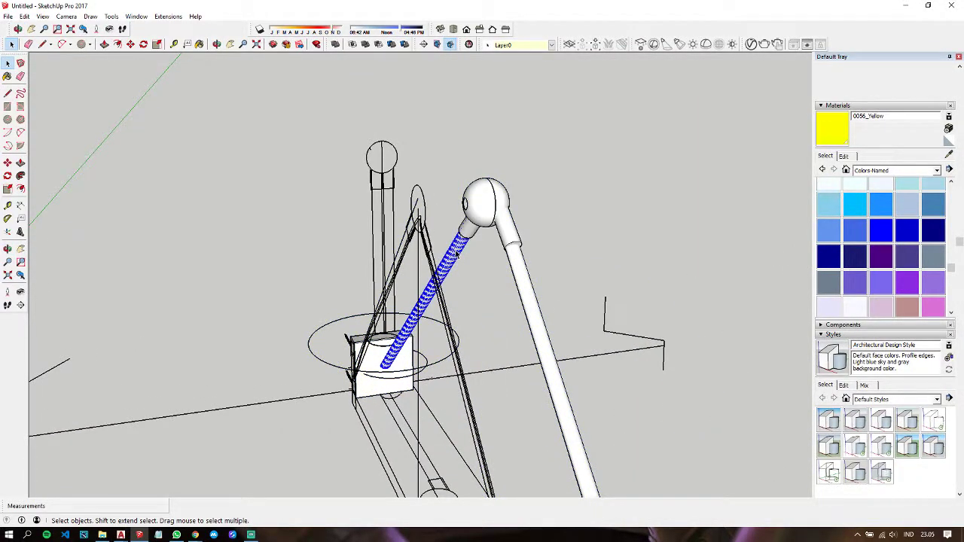
right_click(454, 254)
click(519, 336)
Step: Delete the left A-frame leg and the vertical rod
mouse_move(520, 336)
middle_down()
mouse_move(570, 329)
mouse_move(458, 308)
middle_up()
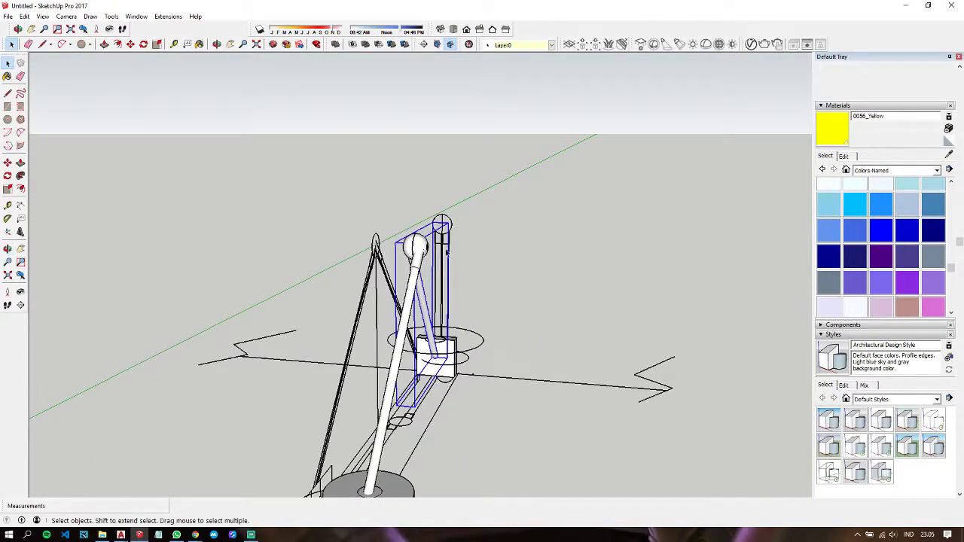
middle_drag(446, 252, 388, 260)
click(386, 259)
key(Delete)
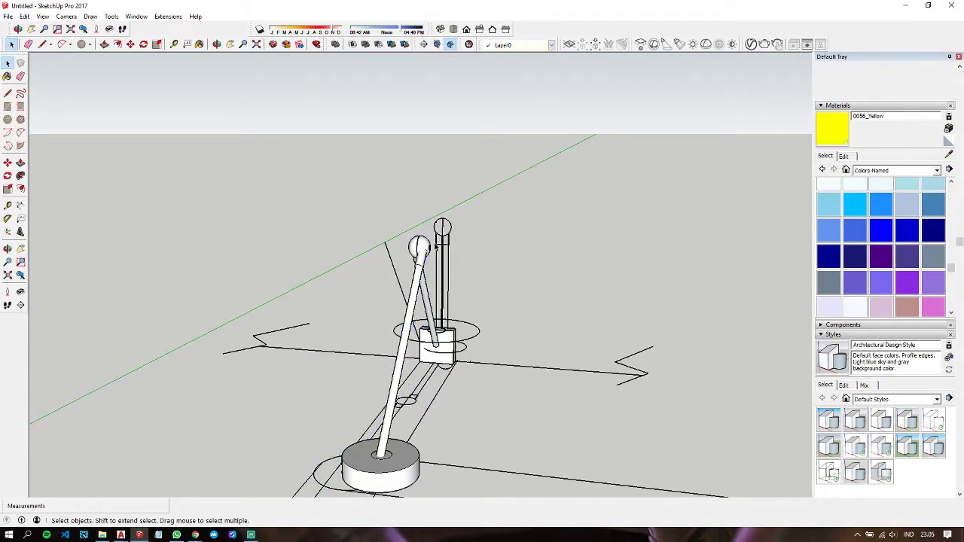
click(452, 237)
key(Delete)
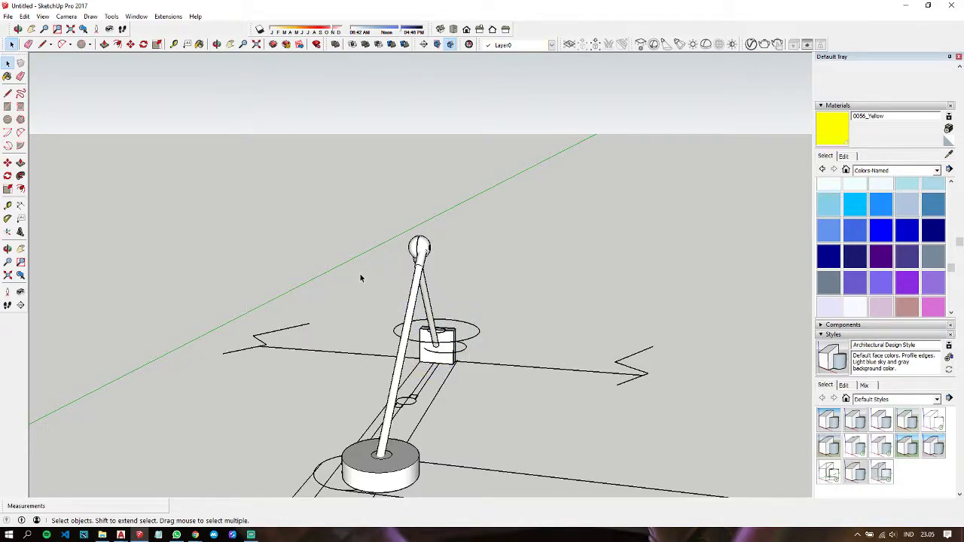
Step: Orbit around the lamp to check the remaining angled arm
mouse_move(359, 273)
middle_down()
mouse_move(382, 306)
mouse_move(496, 315)
middle_up()
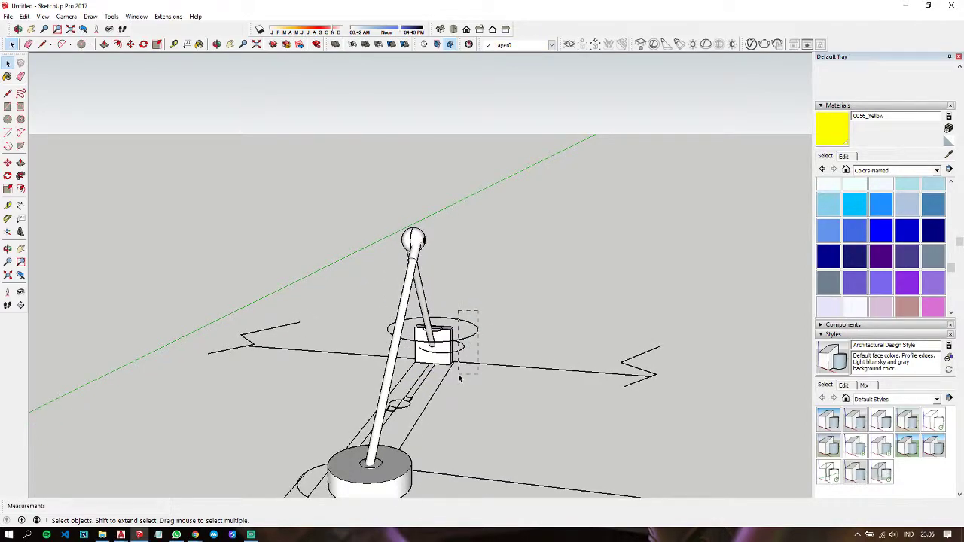
scroll(456, 368, down, 2)
mouse_move(456, 368)
middle_down()
mouse_move(186, 210)
mouse_move(334, 176)
mouse_move(370, 136)
mouse_move(394, 201)
mouse_move(479, 296)
middle_up()
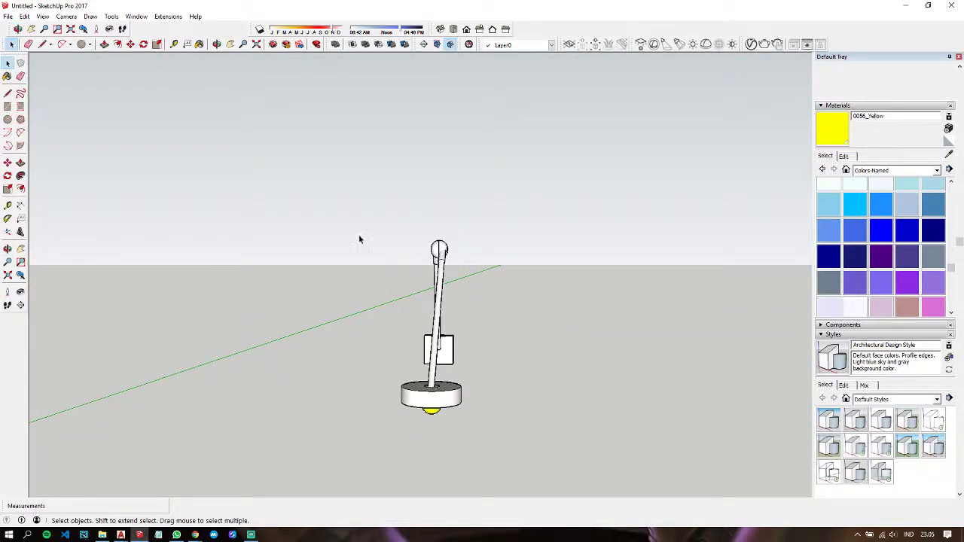
scroll(387, 289, down, 3)
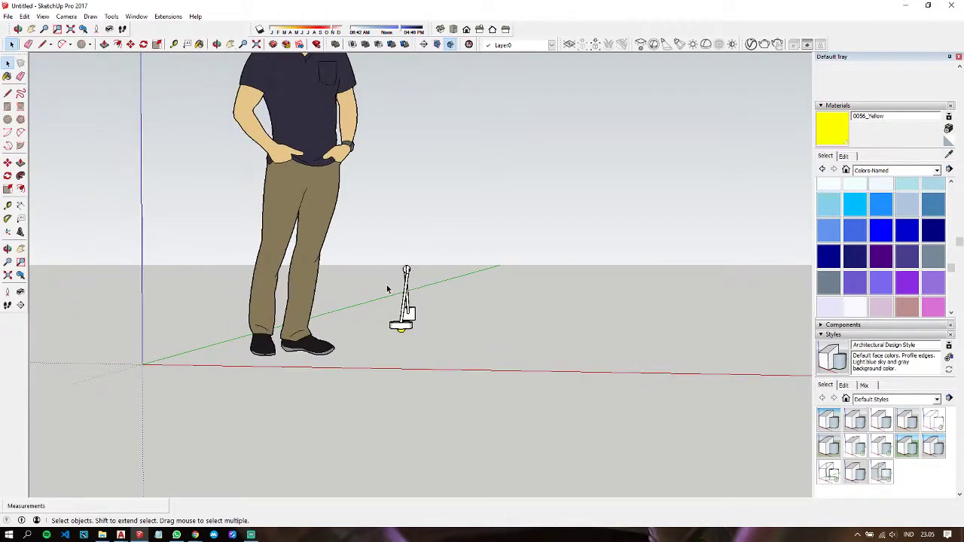
scroll(387, 289, down, 3)
middle_drag(419, 288, 308, 338)
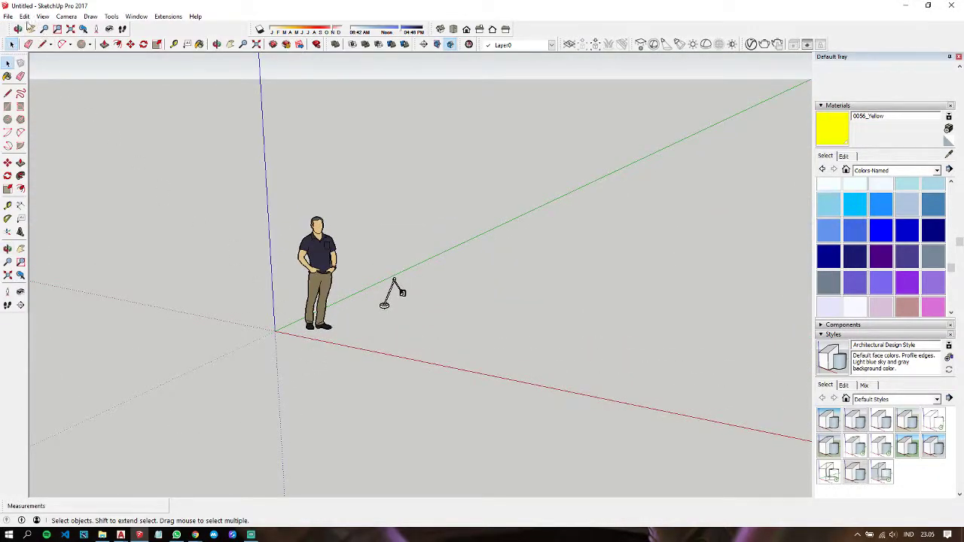
click(24, 16)
mouse_move(44, 159)
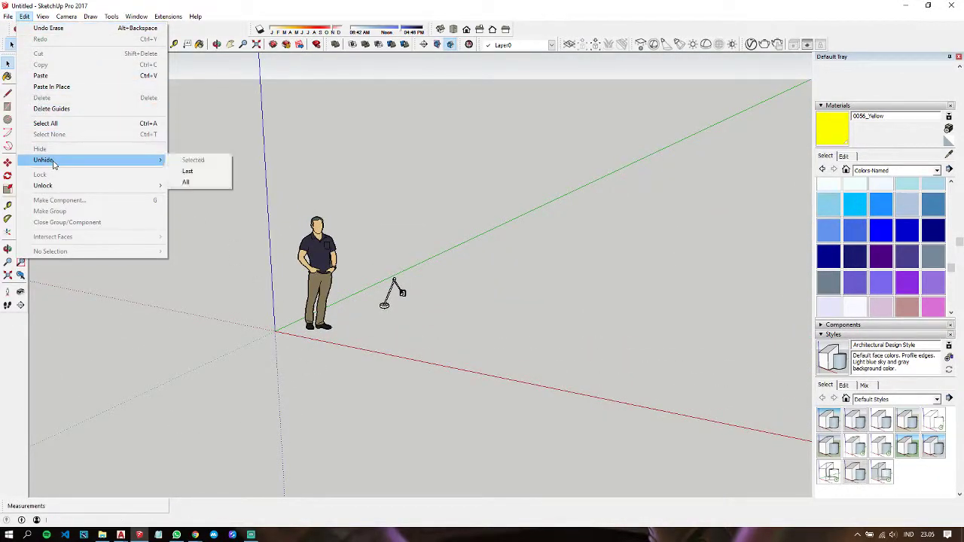
Step: Unhide all geometry and raise the wall block and lamp together by 906mm
click(185, 183)
scroll(419, 310, up, 2)
scroll(387, 298, up, 3)
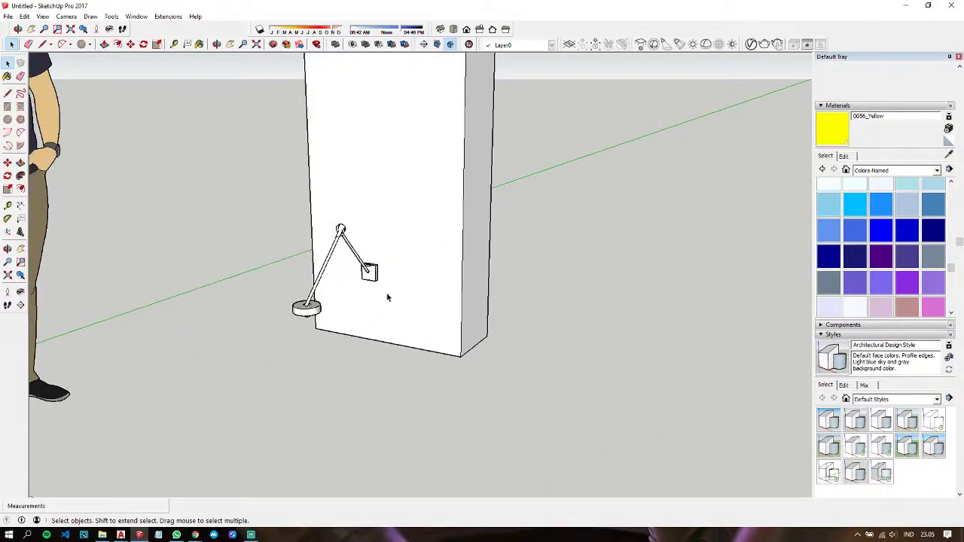
scroll(387, 298, down, 3)
drag(238, 86, 485, 357)
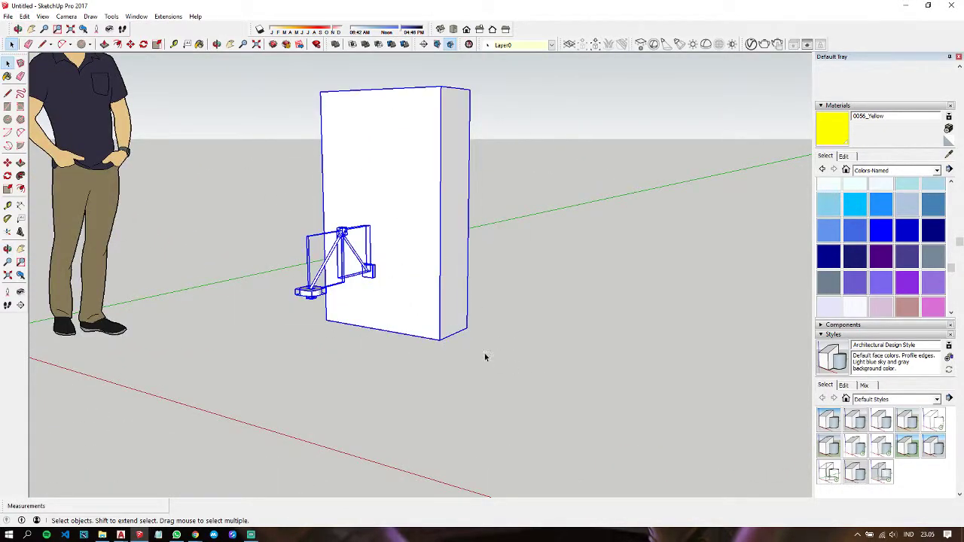
key(m)
drag(409, 258, 428, 140)
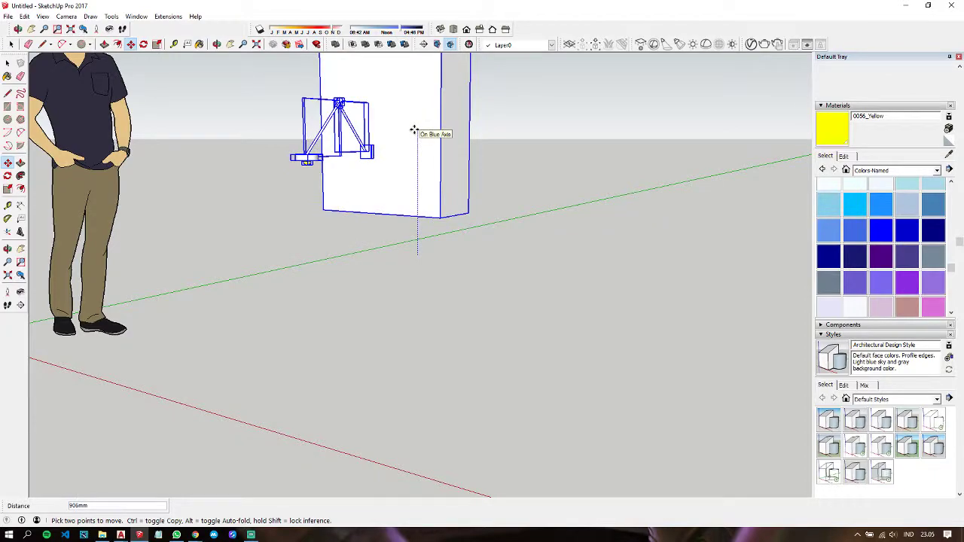
key(space)
click(497, 226)
mouse_move(497, 226)
middle_down()
mouse_move(512, 305)
mouse_move(405, 222)
middle_up()
Step: Try moving the wall block alone, cancel both moves, and orbit to eye level
click(352, 209)
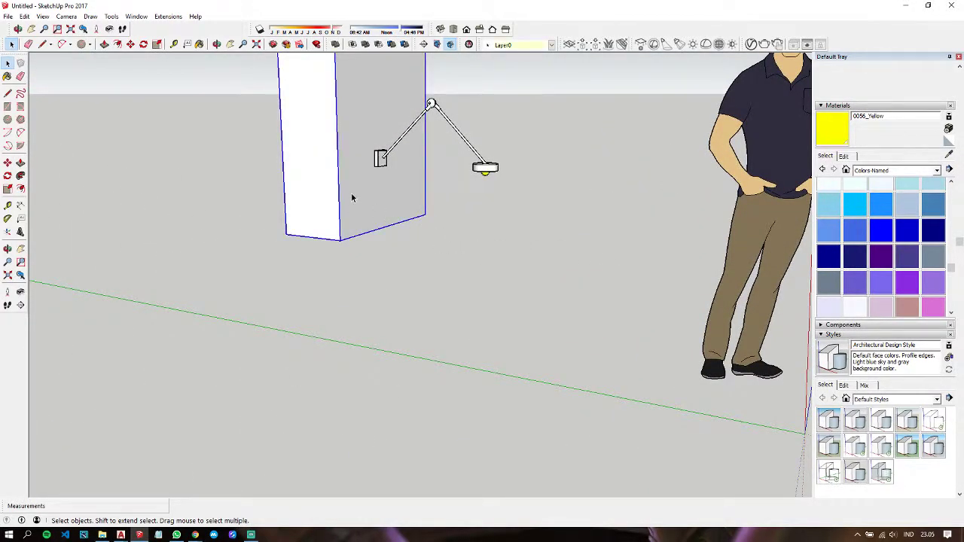
key(m)
click(355, 146)
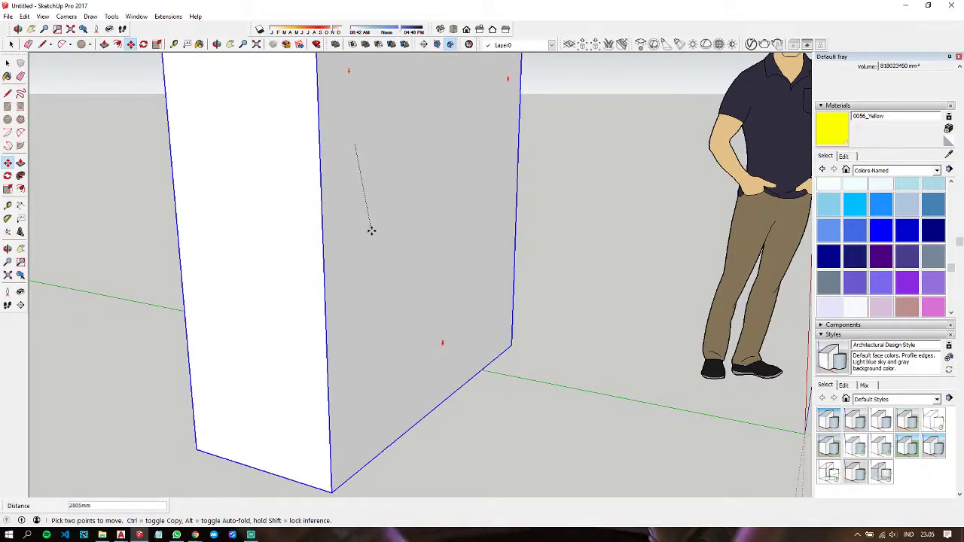
key(space)
key(m)
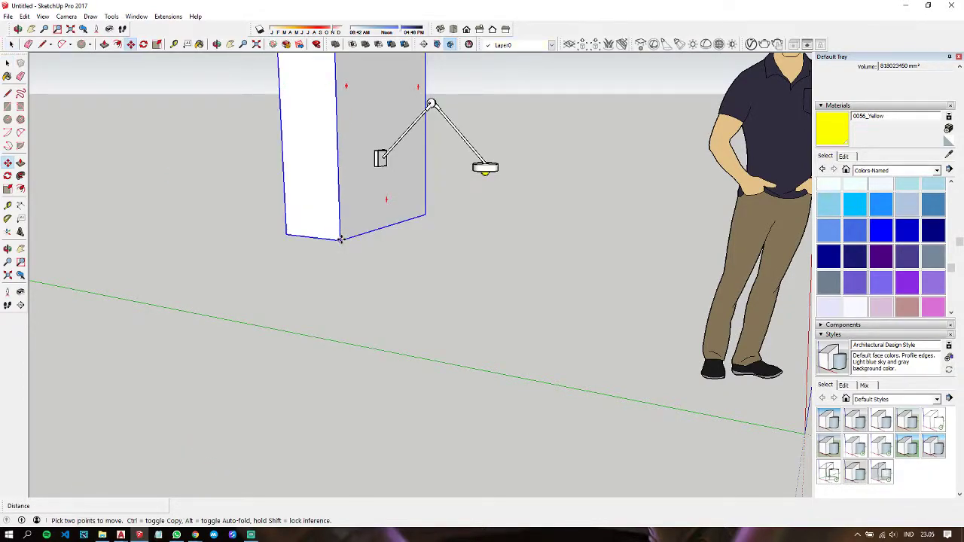
scroll(341, 239, down, 3)
click(341, 241)
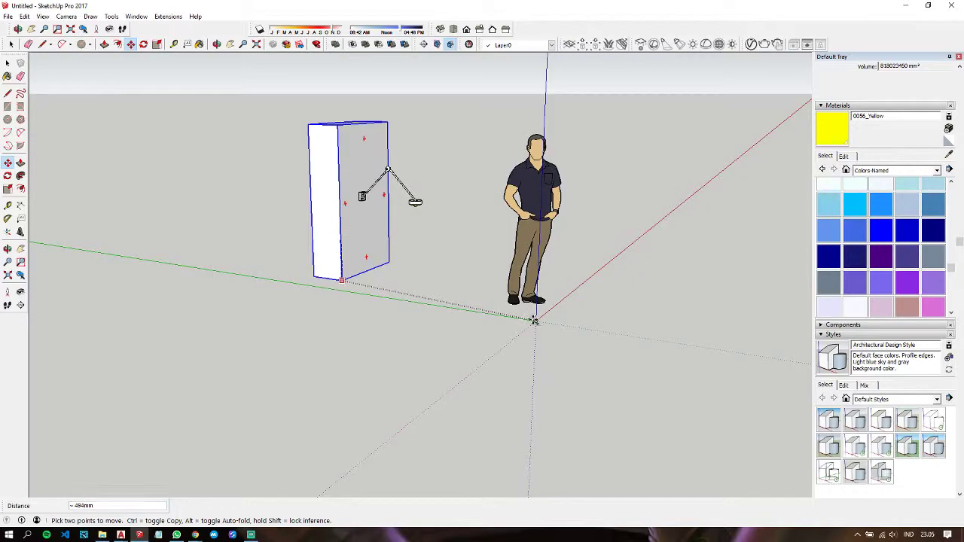
key(space)
mouse_move(424, 258)
middle_down()
mouse_move(445, 215)
mouse_move(513, 175)
mouse_move(303, 271)
middle_up()
Step: Zoom in and orbit to view the lamp box at an angle
scroll(384, 194, up, 2)
scroll(404, 193, up, 5)
scroll(405, 194, down, 1)
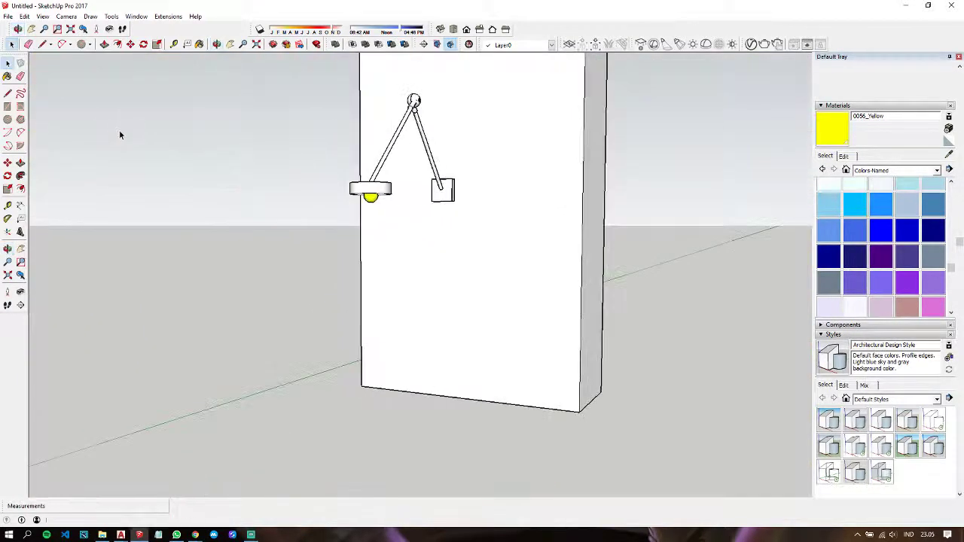
scroll(422, 176, up, 2)
scroll(419, 217, up, 2)
scroll(146, 208, up, 1)
scroll(370, 213, down, 1)
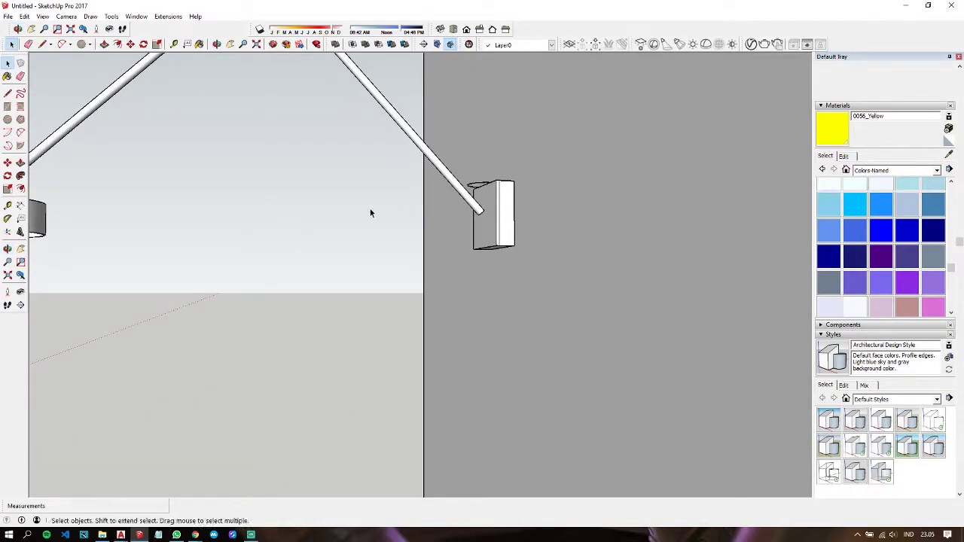
scroll(473, 190, up, 2)
scroll(473, 190, up, 1)
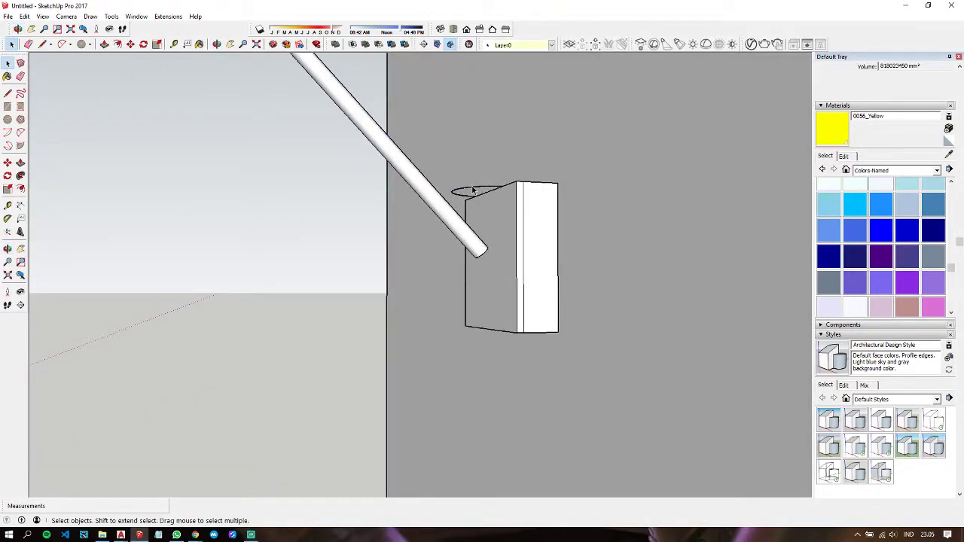
mouse_move(468, 193)
middle_down()
mouse_move(592, 88)
mouse_move(510, 203)
middle_up()
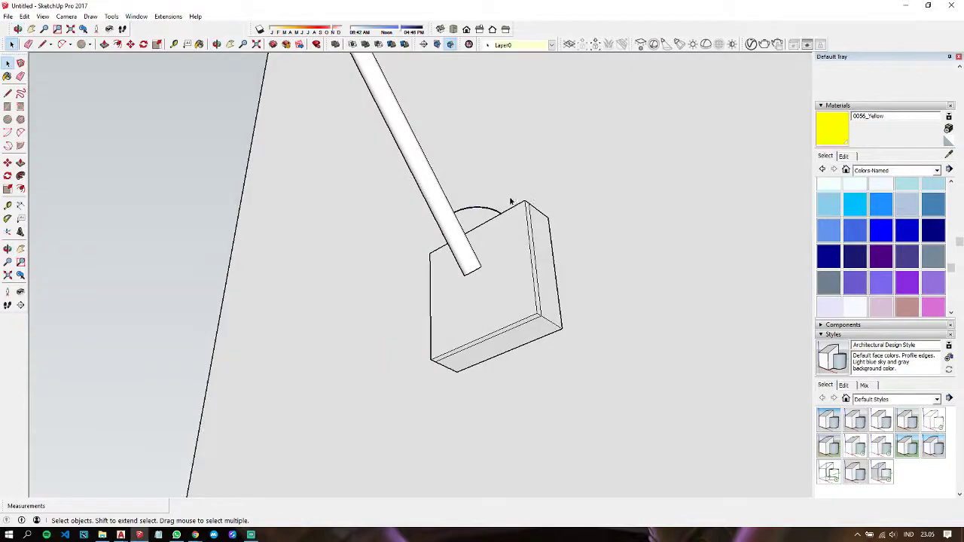
scroll(510, 203, up, 2)
scroll(493, 220, up, 2)
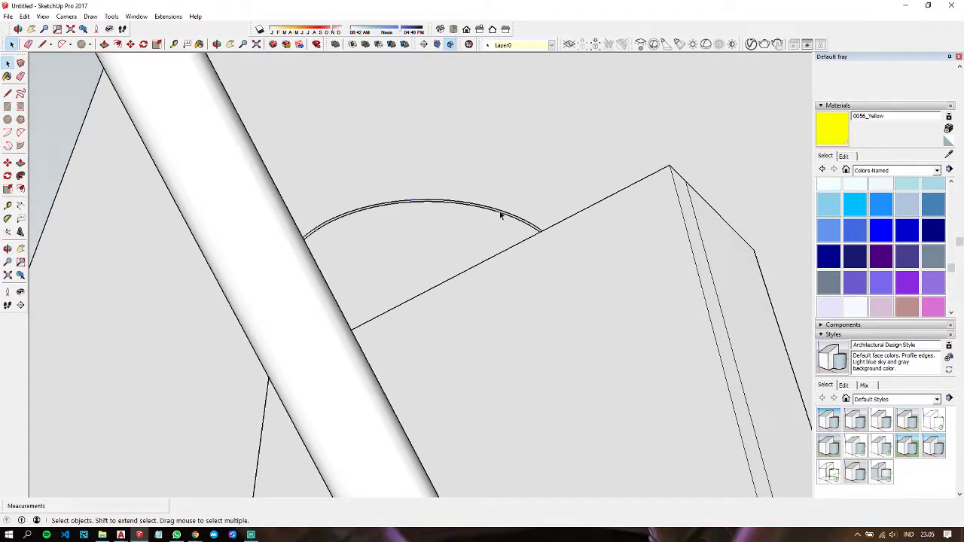
Step: Zoom out and orbit to view the whole lamp arm and wall at an angle
scroll(501, 214, down, 3)
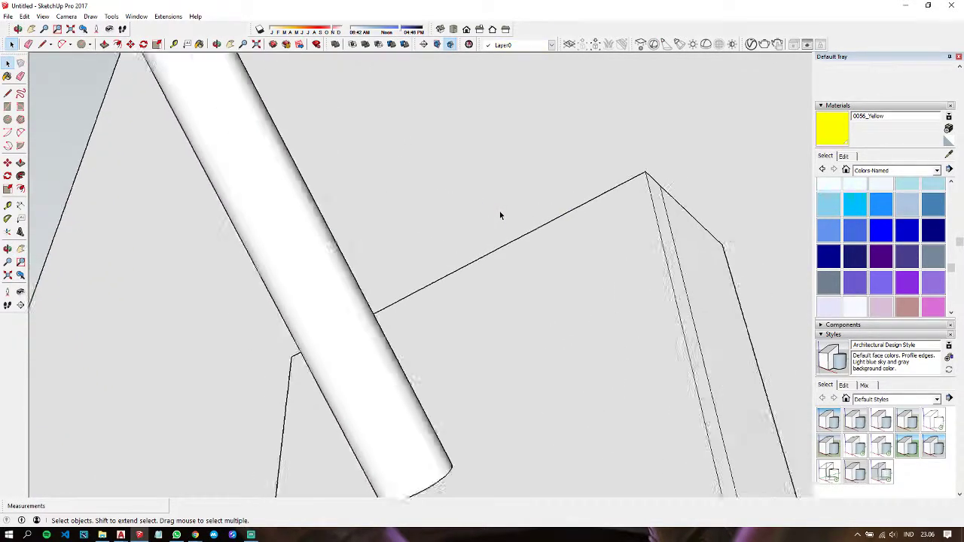
scroll(501, 215, down, 3)
scroll(501, 215, down, 2)
mouse_move(501, 214)
middle_down()
mouse_move(520, 202)
mouse_move(530, 370)
mouse_move(514, 248)
mouse_move(503, 250)
middle_up()
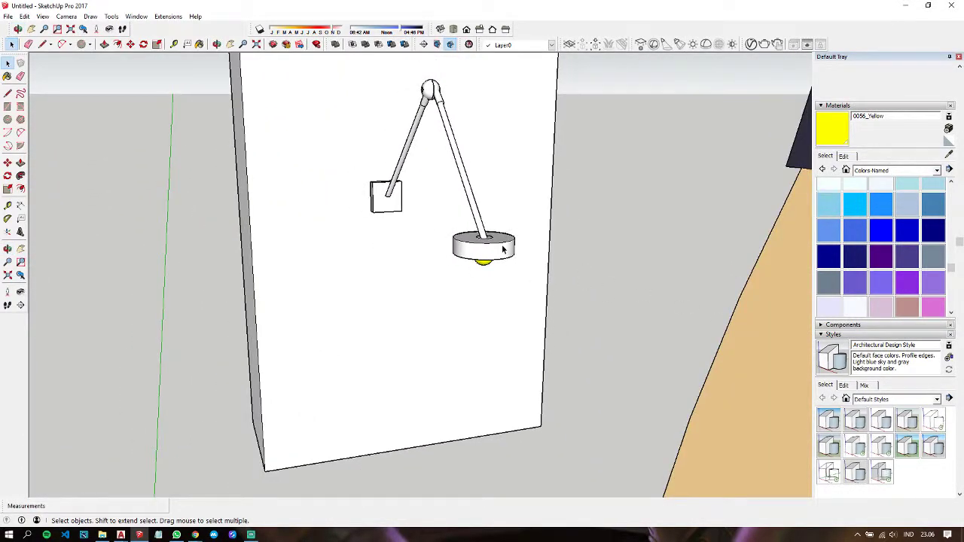
scroll(502, 250, down, 2)
middle_drag(451, 209, 500, 240)
scroll(500, 243, down, 1)
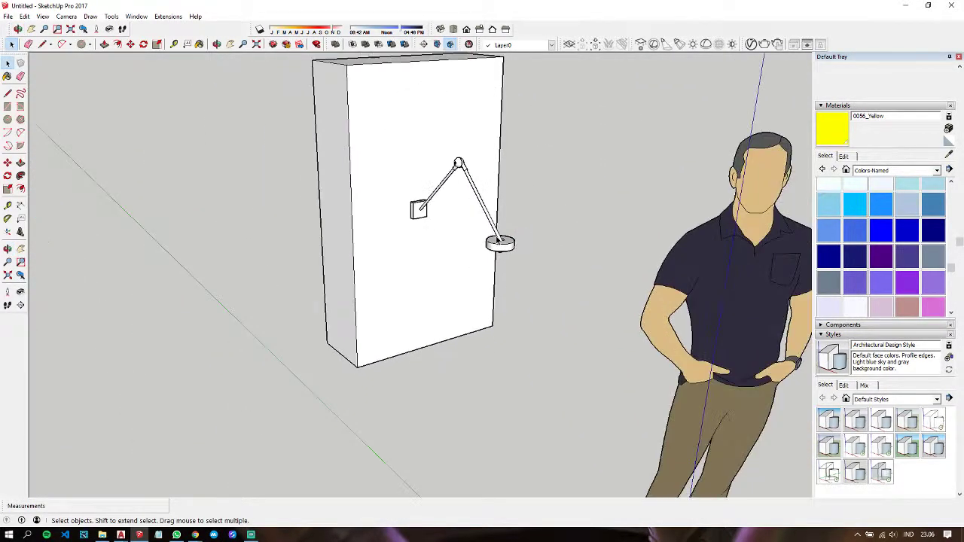
scroll(500, 242, down, 2)
Step: Start Save As in SketchUp Version 2015 format, declining to replace Untitled.skp
click(7, 16)
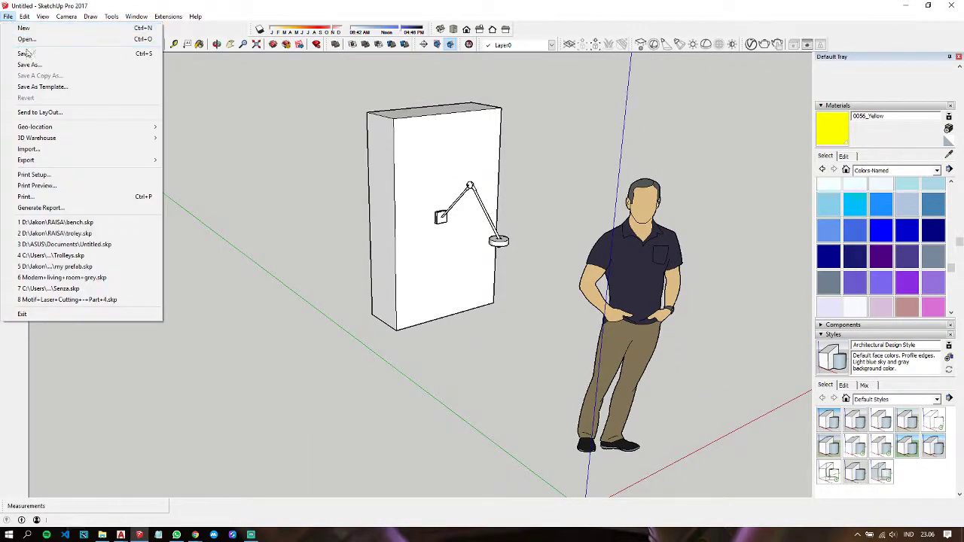
click(29, 65)
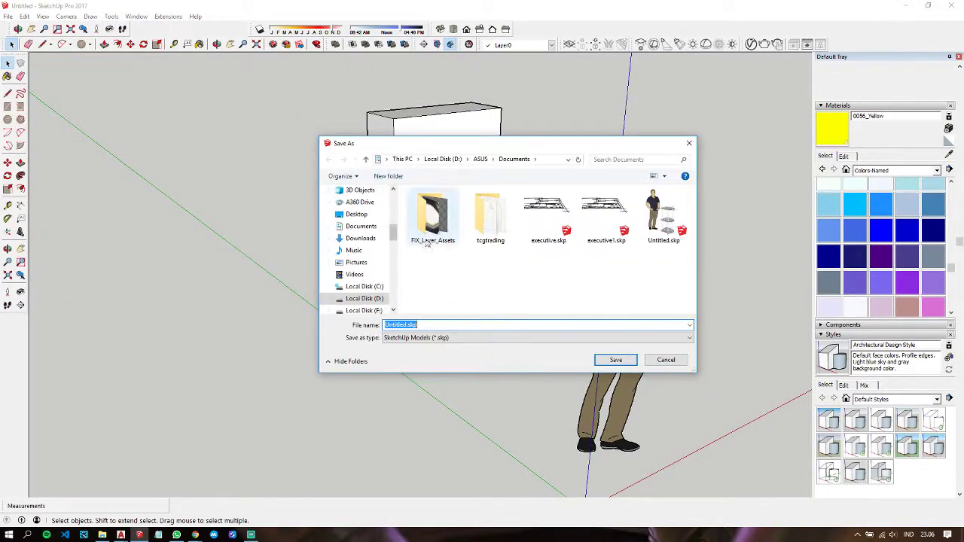
click(444, 338)
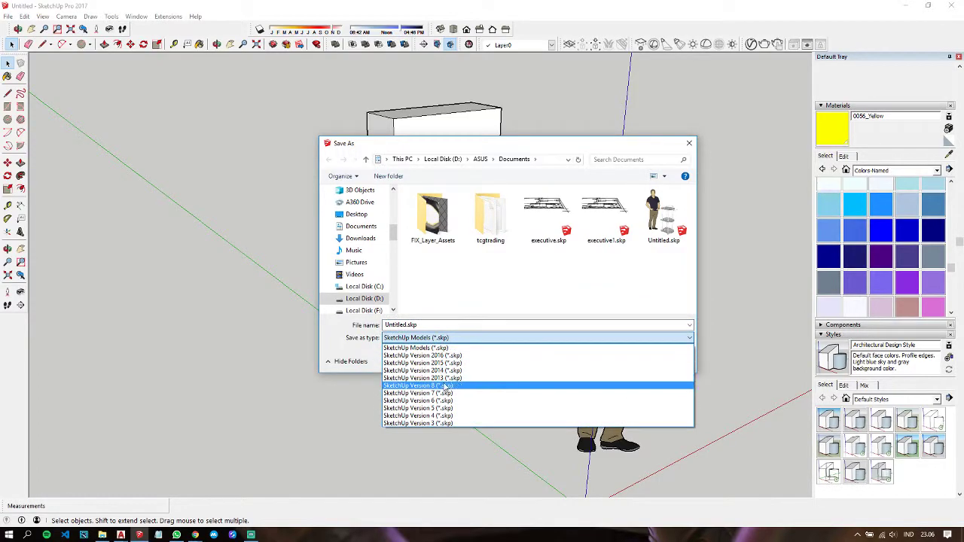
click(449, 363)
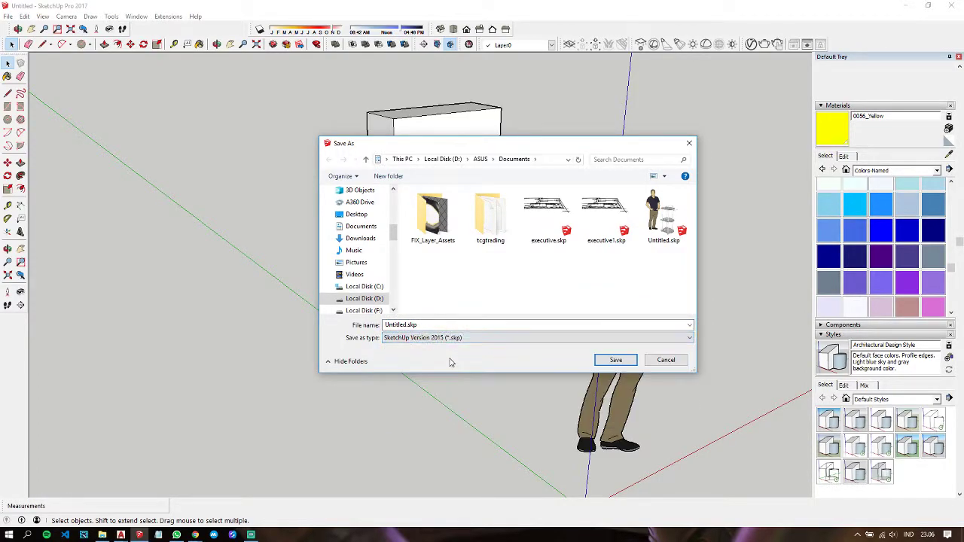
click(612, 360)
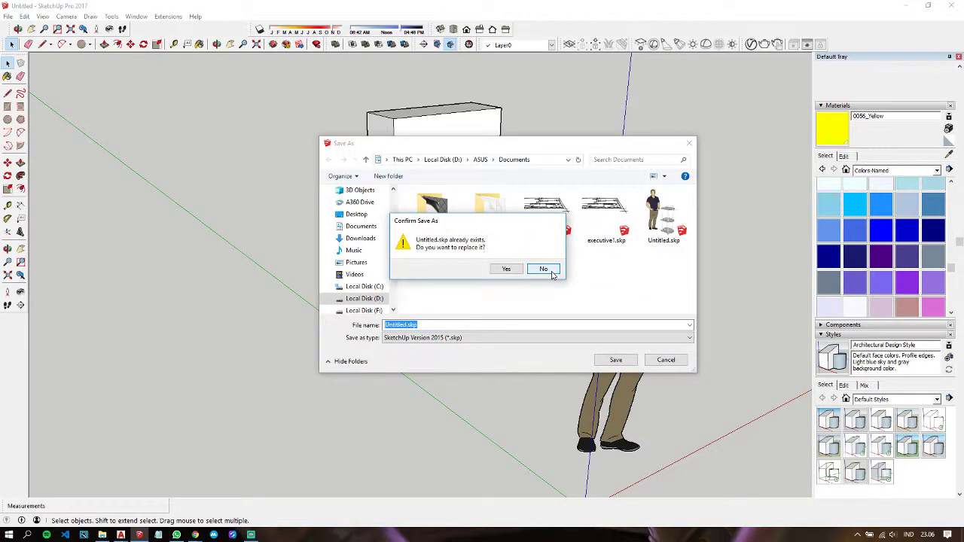
click(552, 273)
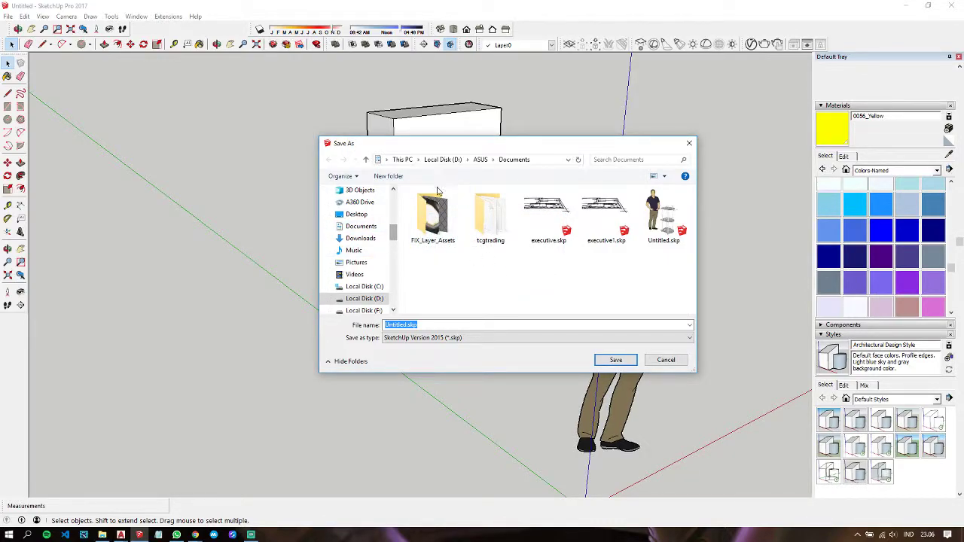
Step: Save the model as lamp.skp in the D:\Jakon\RAISA folder
click(364, 298)
click(489, 280)
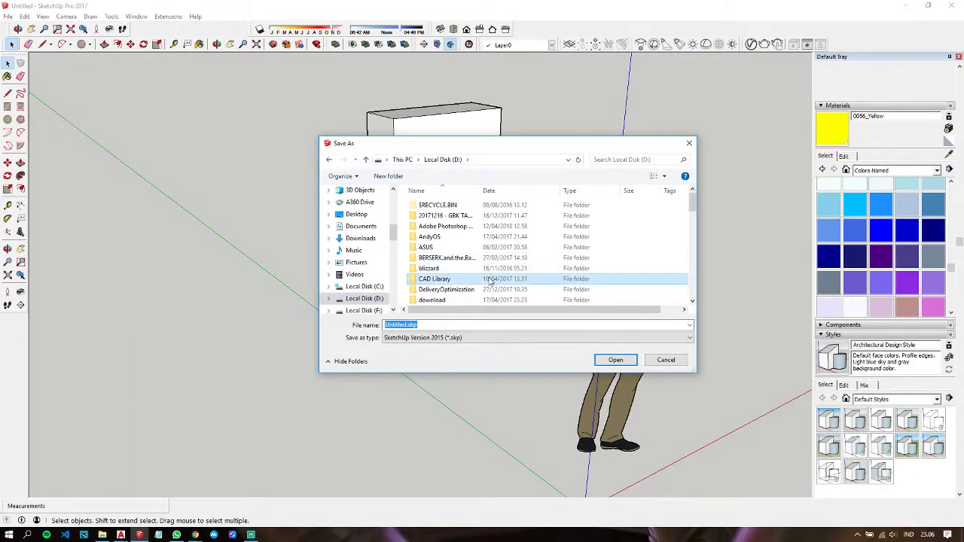
scroll(490, 280, down, 3)
scroll(471, 275, down, 3)
double_click(444, 214)
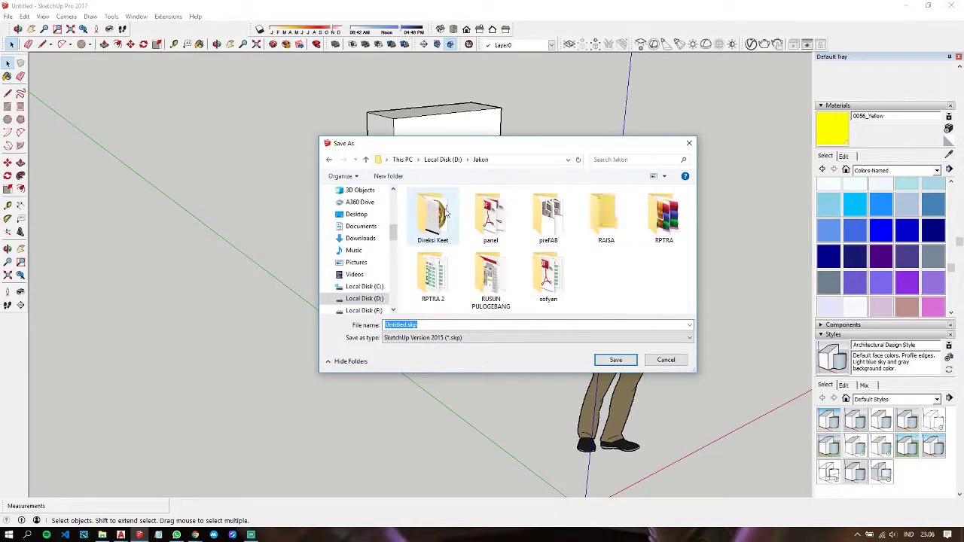
double_click(606, 217)
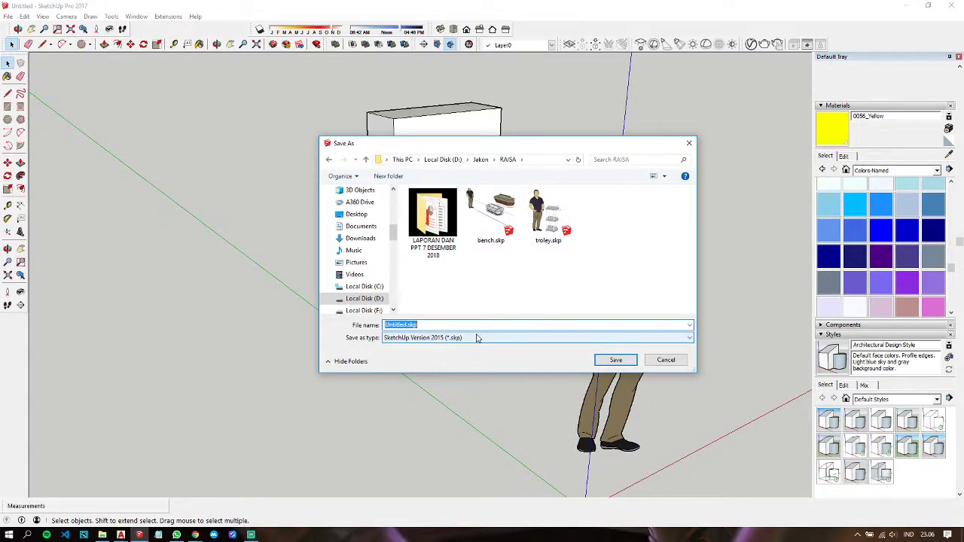
text(lamp)
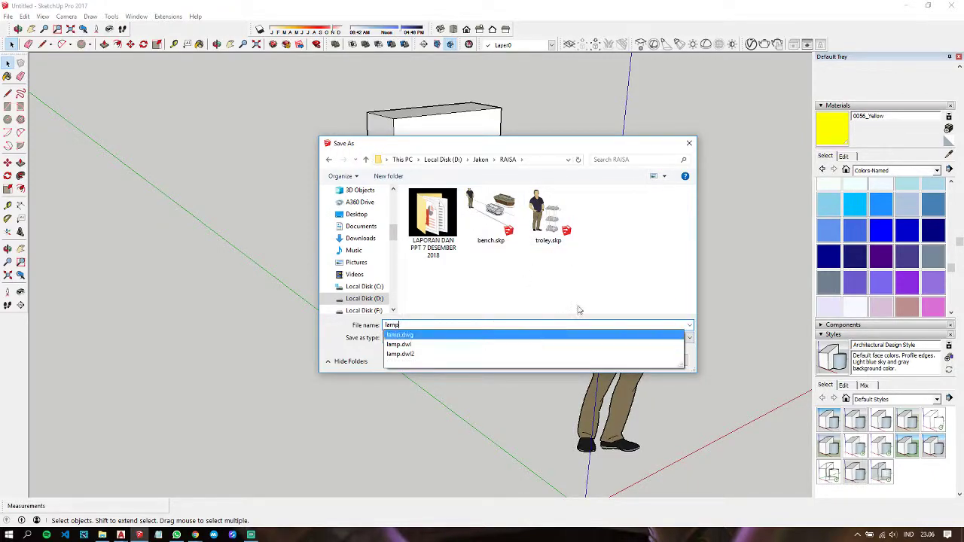
click(588, 297)
click(622, 360)
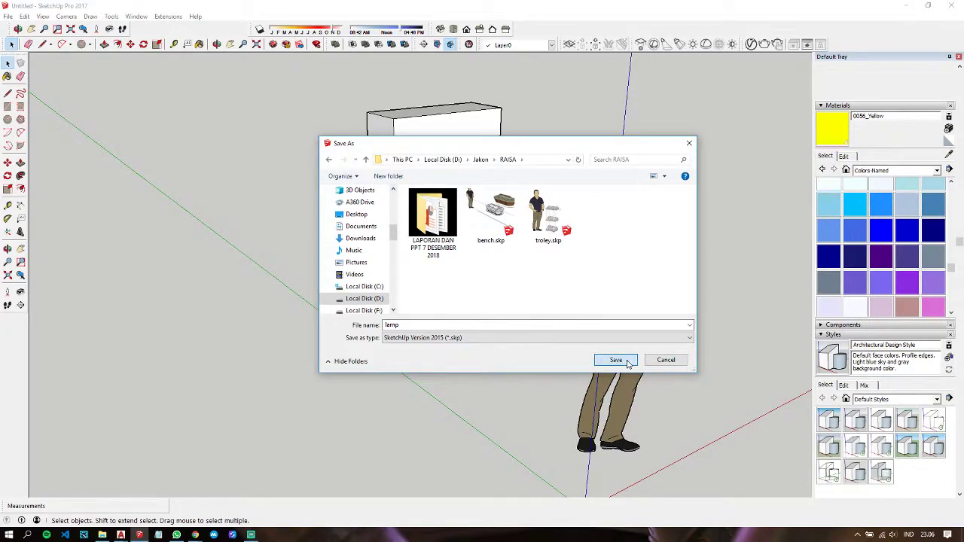
Step: Minimize SketchUp, bring back the AutoCAD lamp.dwg drawing, and open the RAISA folder
click(950, 6)
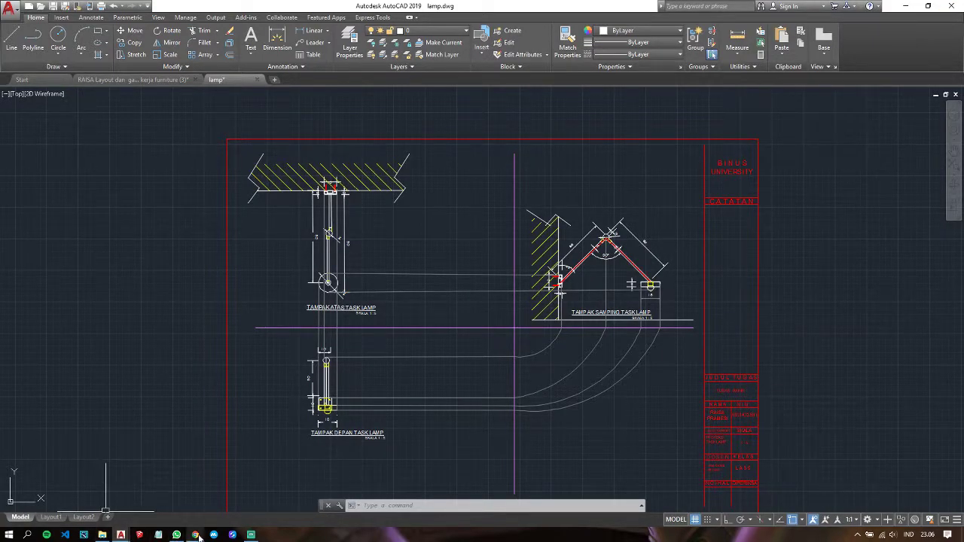
mouse_move(195, 535)
click(167, 503)
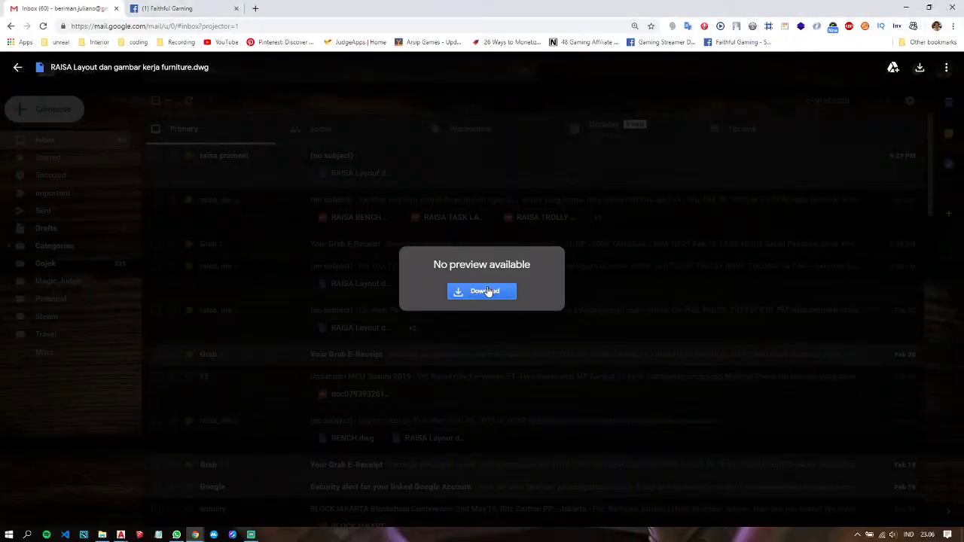
key(alt+Tab)
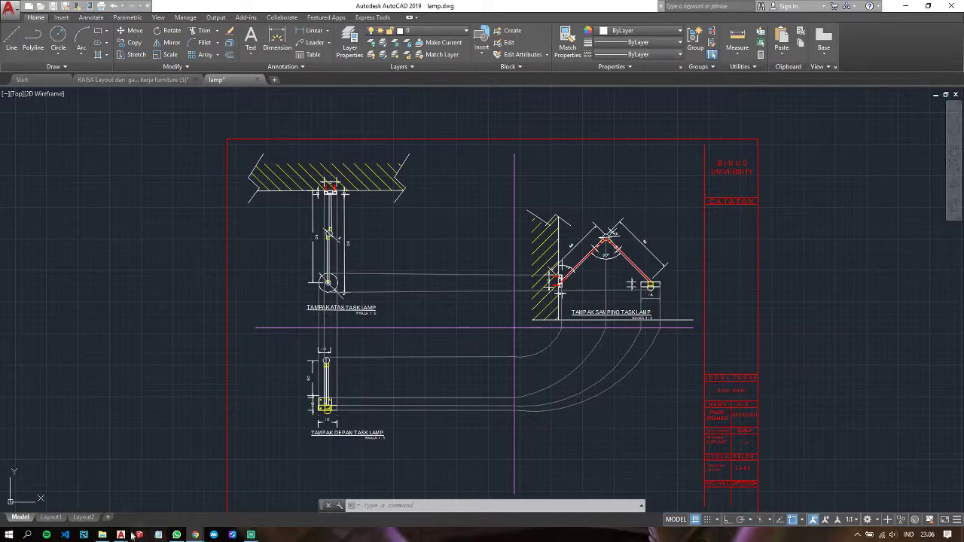
click(102, 534)
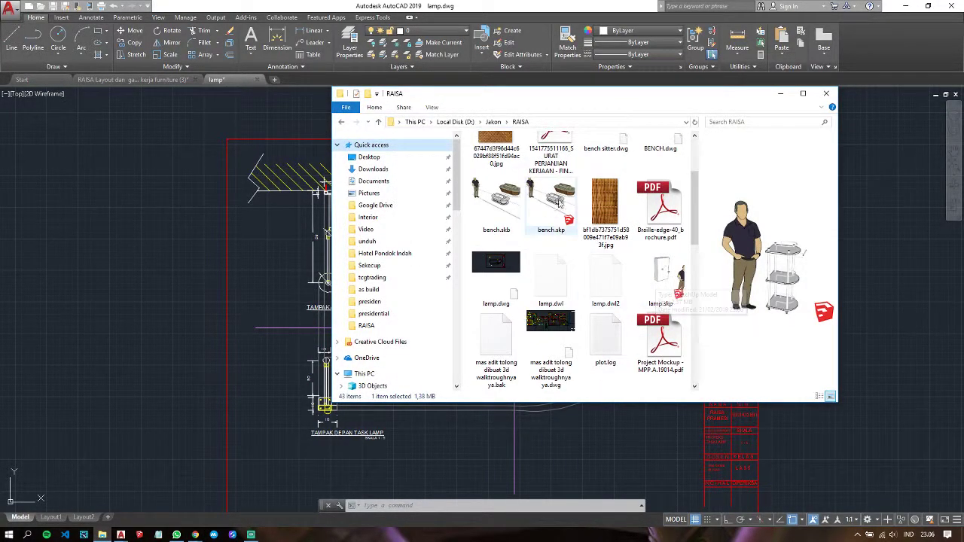
Step: Check lamp.skp's preview in the RAISA folder, then close the Explorer window
click(661, 280)
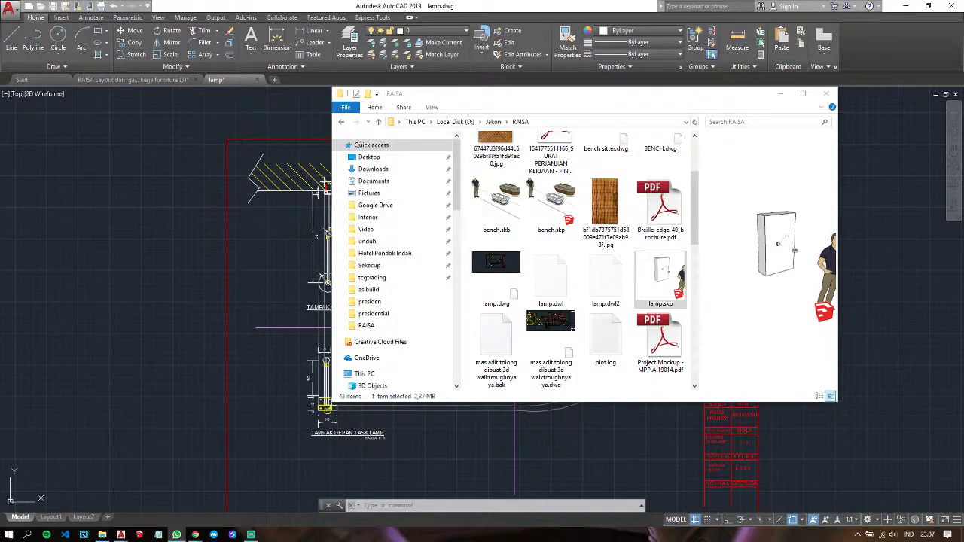
click(826, 94)
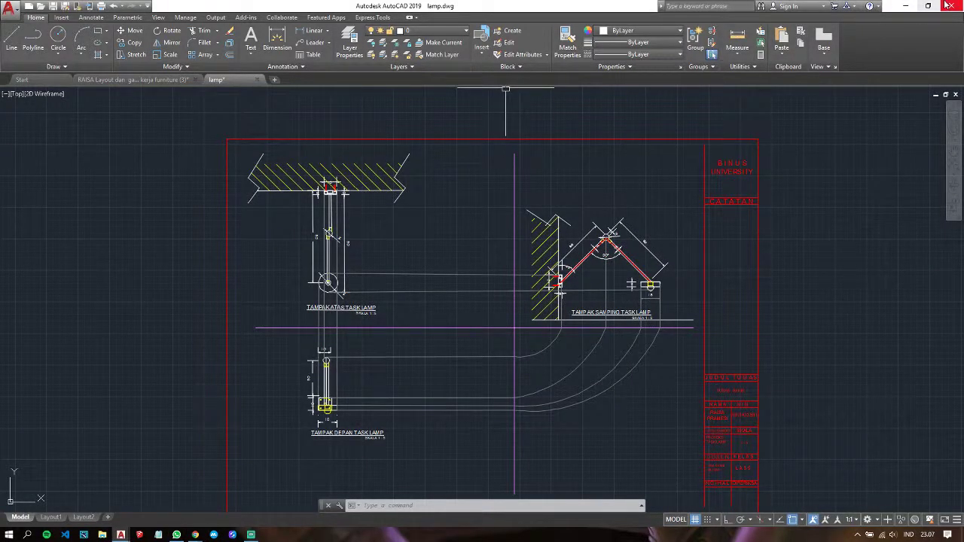